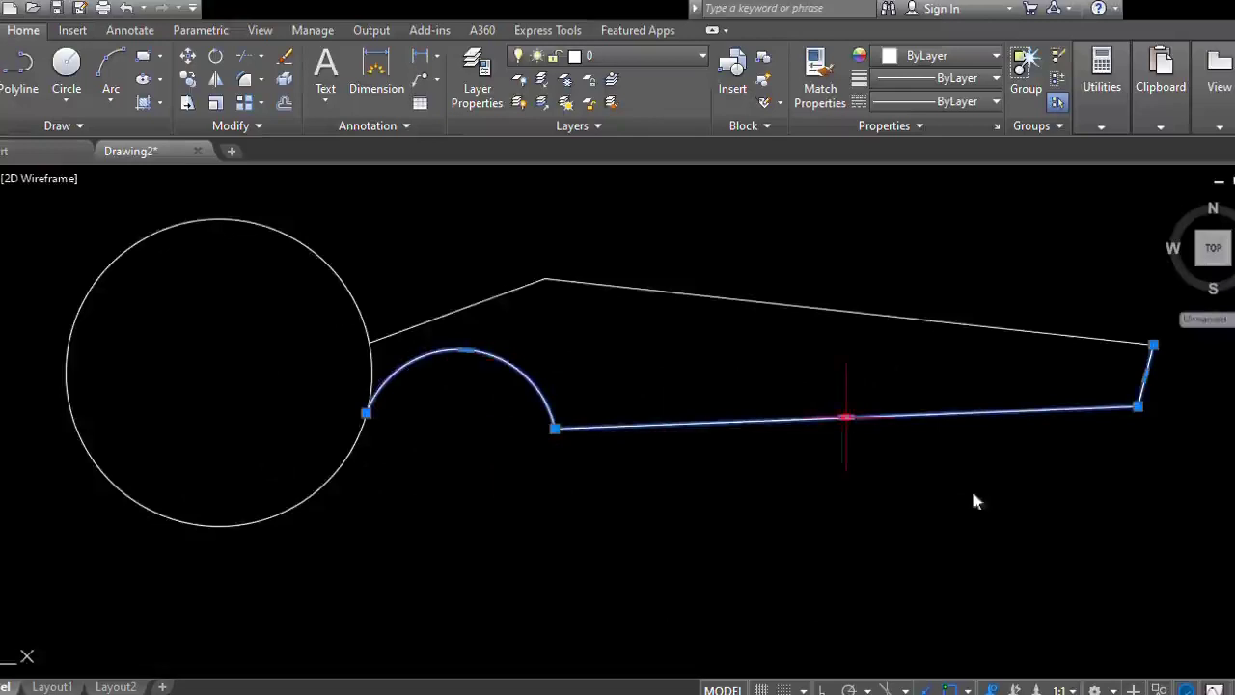
- Reshape the two segments of the blade's lower edge into shallow upward arcs by stretching their midpoints
{"action": "left_click", "coordinate": [846, 364]}
{"action": "left_click", "coordinate": [465, 349]}
{"action": "left_click", "coordinate": [465, 407]}
{"action": "left_click", "coordinate": [845, 365]}
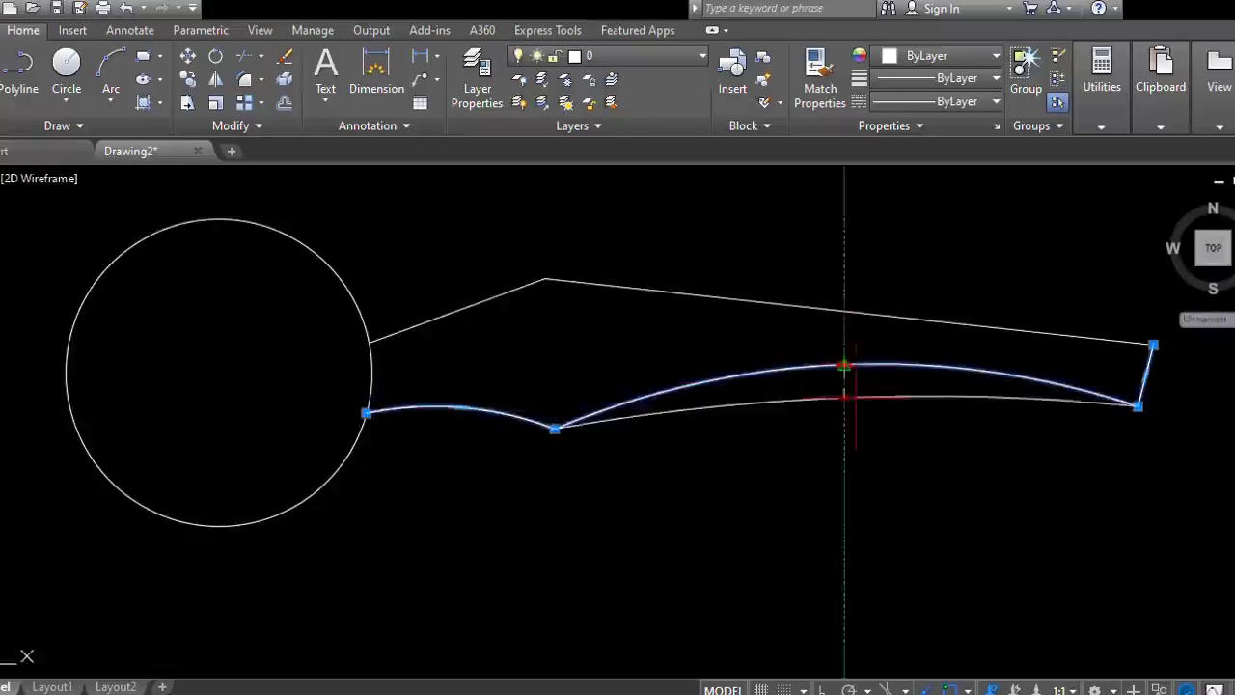
{"action": "left_click", "coordinate": [854, 397]}
{"action": "left_click", "coordinate": [457, 491]}
{"action": "left_click", "coordinate": [457, 491]}
{"action": "left_click", "coordinate": [462, 417]}
- Adjust the vertex where the blade's two lower arcs meet and release the polyline
{"action": "left_click", "coordinate": [554, 428]}
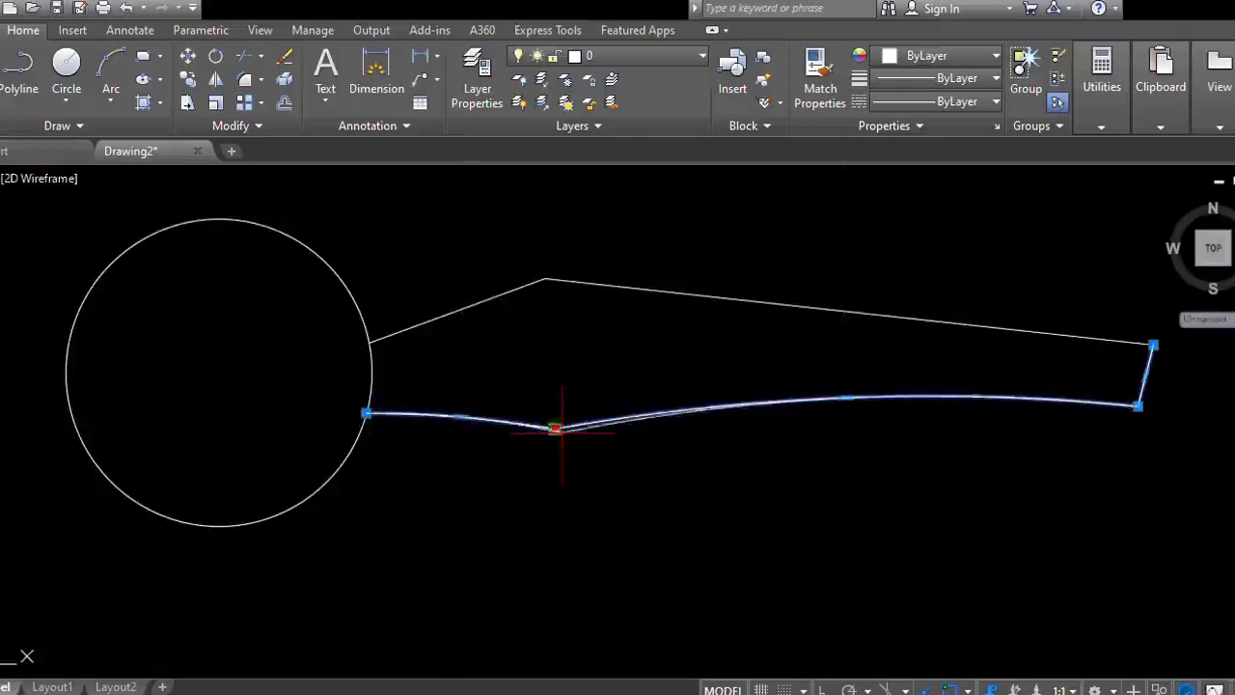
{"action": "scroll", "coordinate": [595, 426], "scroll_direction": "up", "scroll_amount": 6}
{"action": "left_click", "coordinate": [593, 419]}
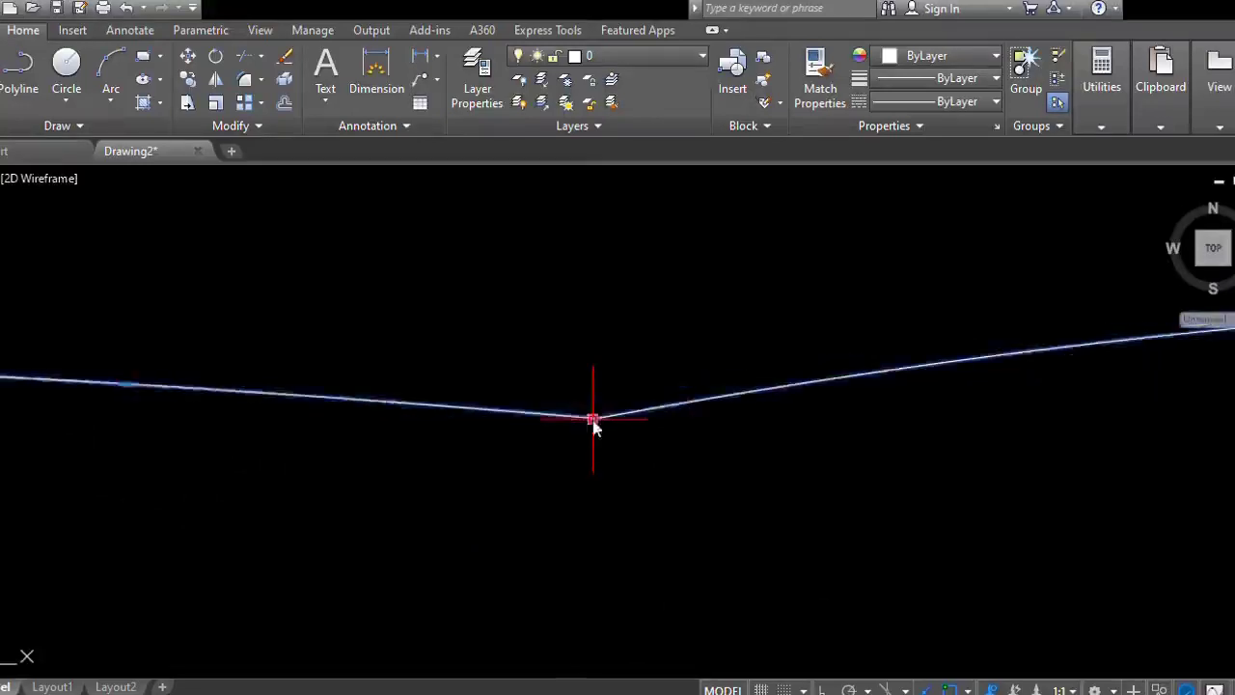
{"action": "scroll", "coordinate": [628, 524], "scroll_direction": "down", "scroll_amount": 10}
{"action": "scroll", "coordinate": [618, 519], "scroll_direction": "up", "scroll_amount": 4}
{"action": "key", "text": "Escape"}
{"action": "scroll", "coordinate": [541, 460], "scroll_direction": "down", "scroll_amount": 2}
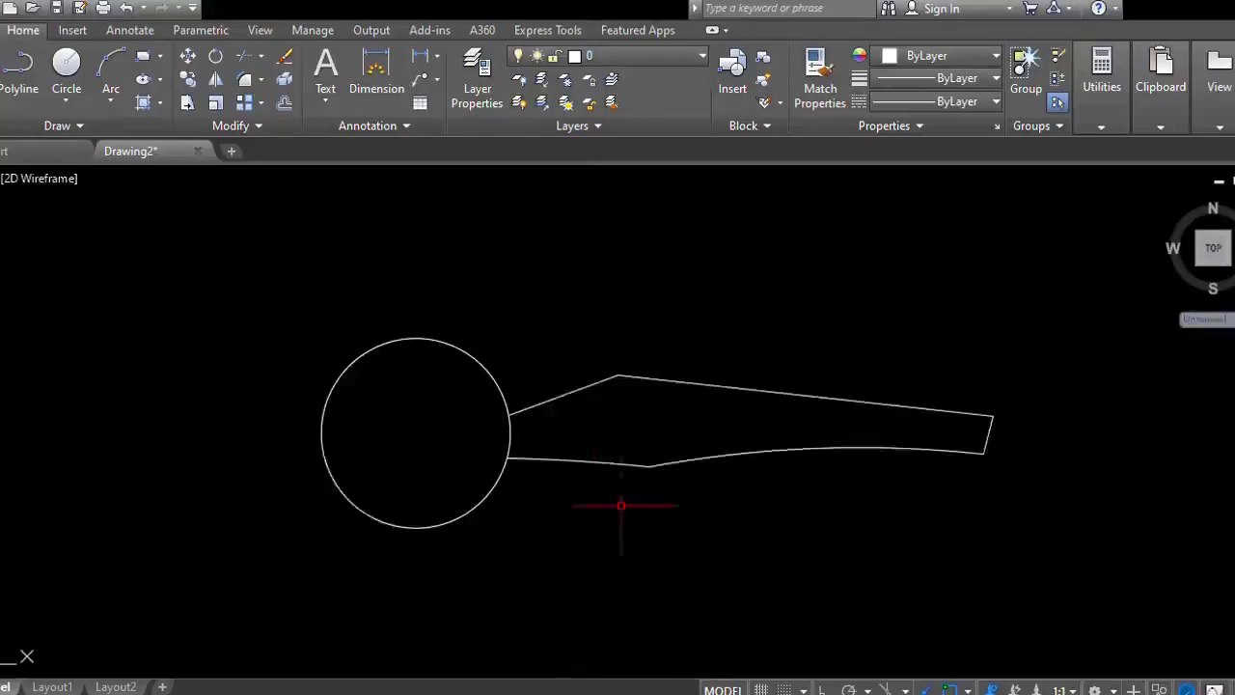
{"action": "middle_click_drag", "start_coordinate": [649, 405], "coordinate": [591, 389]}
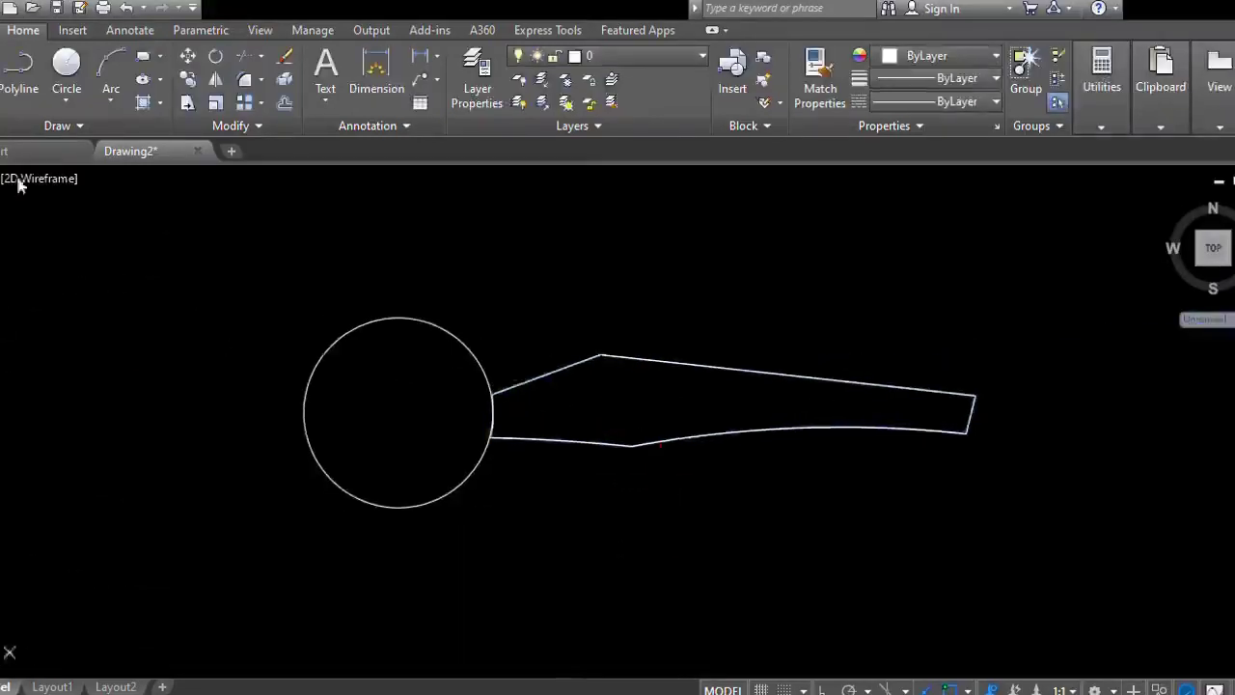
- In the front view, rotate the closed blade outline 15 degrees about the midpoint of its length
{"action": "left_click", "coordinate": [6, 180]}
{"action": "left_click", "coordinate": [54, 286]}
{"action": "scroll", "coordinate": [343, 430], "scroll_direction": "down", "scroll_amount": 8}
{"action": "left_click", "coordinate": [342, 430]}
{"action": "scroll", "coordinate": [339, 487], "scroll_direction": "up", "scroll_amount": 8}
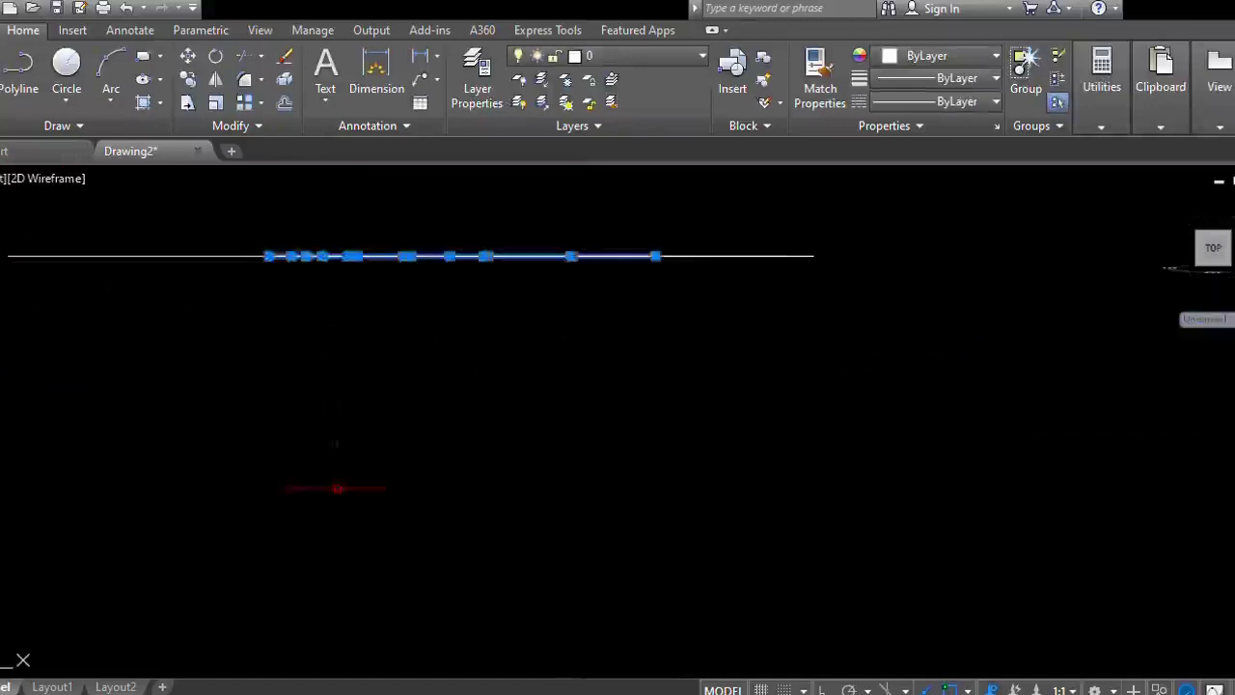
{"action": "middle_click_drag", "start_coordinate": [367, 328], "coordinate": [473, 473]}
{"action": "left_click", "coordinate": [156, 343]}
{"action": "key", "text": "Escape"}
{"action": "left_click", "coordinate": [495, 342]}
{"action": "middle_click_drag", "start_coordinate": [626, 399], "coordinate": [502, 405]}
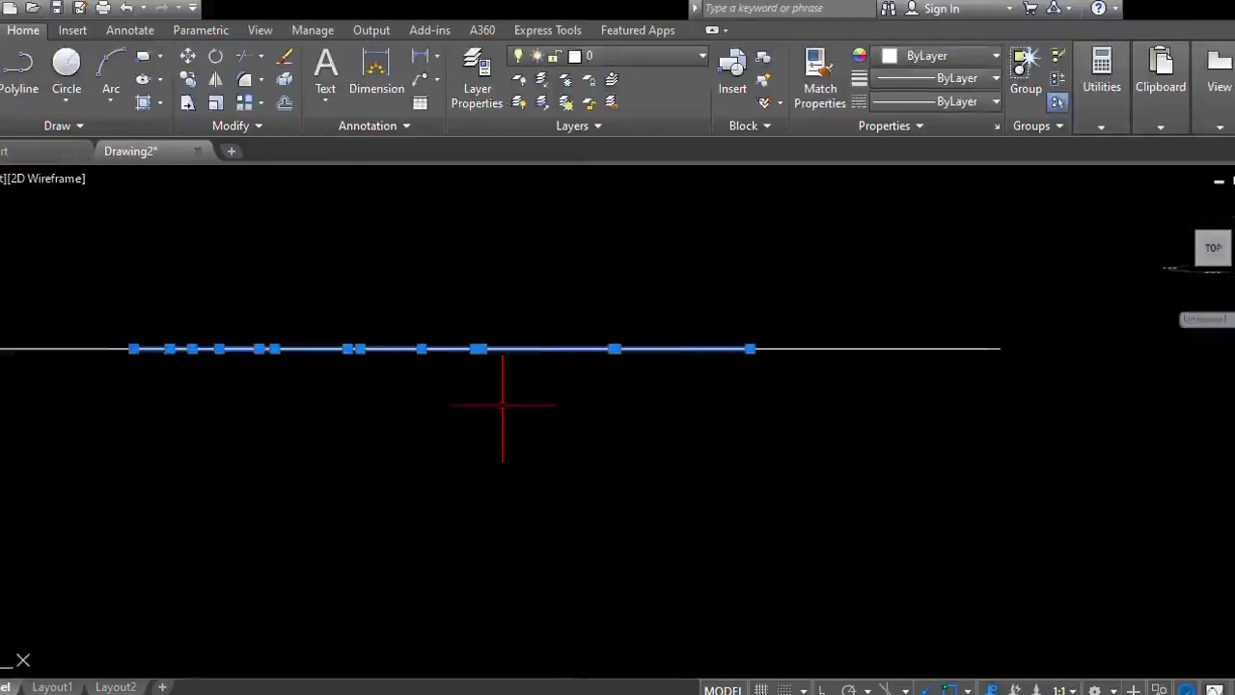
{"action": "left_click", "coordinate": [422, 350]}
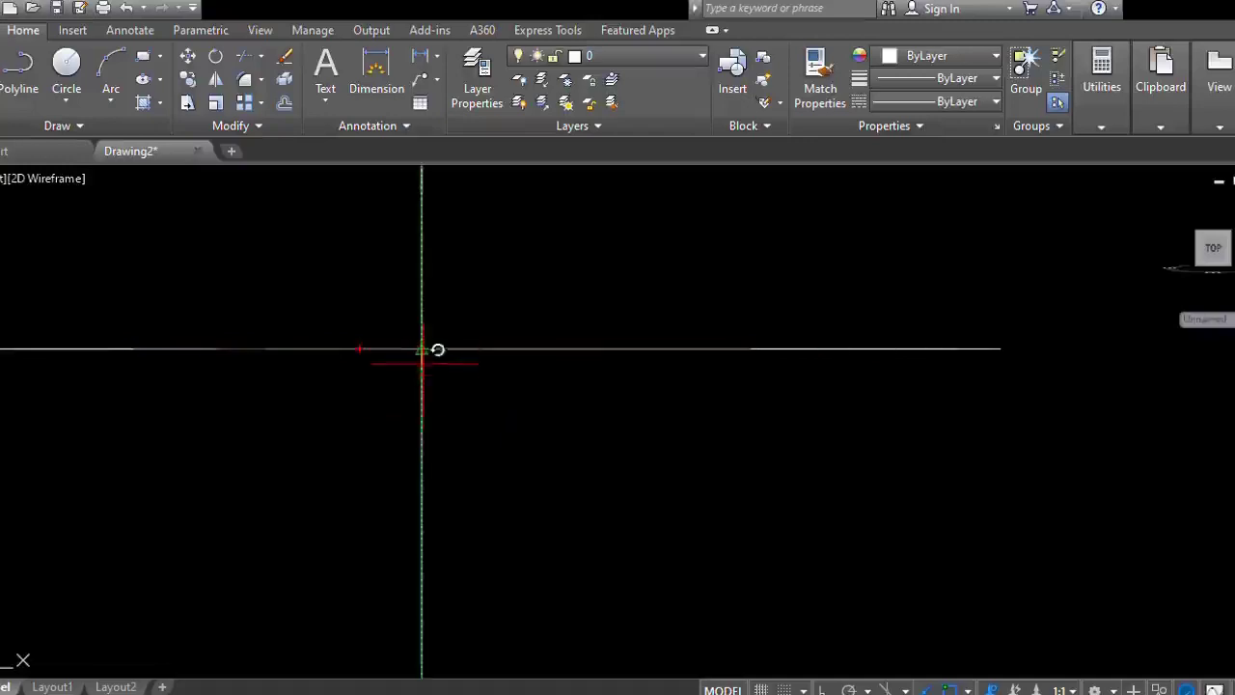
{"action": "type", "text": "15"}
{"action": "key", "text": "Return"}
{"action": "scroll", "coordinate": [423, 376], "scroll_direction": "down", "scroll_amount": 2}
{"action": "middle_click_drag", "start_coordinate": [425, 377], "coordinate": [439, 393]}
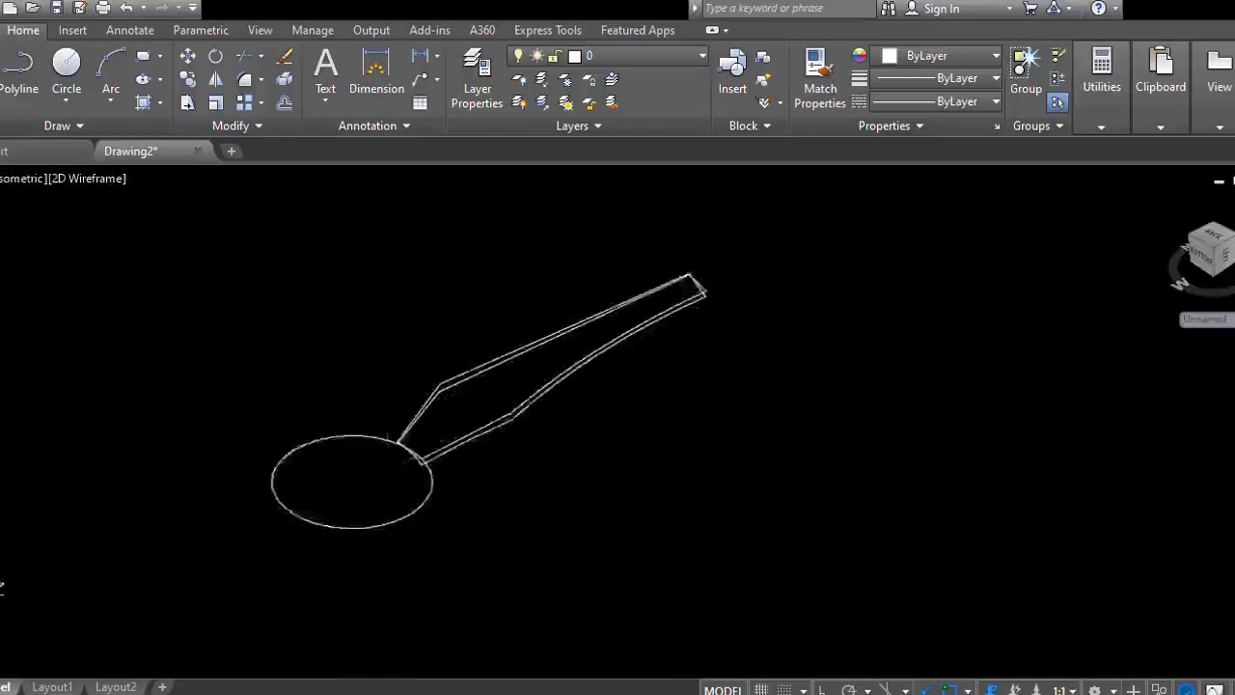
- In an isometric view, move the hub circle and the rotated blade outline together away from the leftover flat outline
{"action": "middle_click_drag", "start_coordinate": [405, 483], "coordinate": [447, 488], "text": "shift"}
{"action": "left_click", "coordinate": [453, 488]}
{"action": "left_click", "coordinate": [427, 441]}
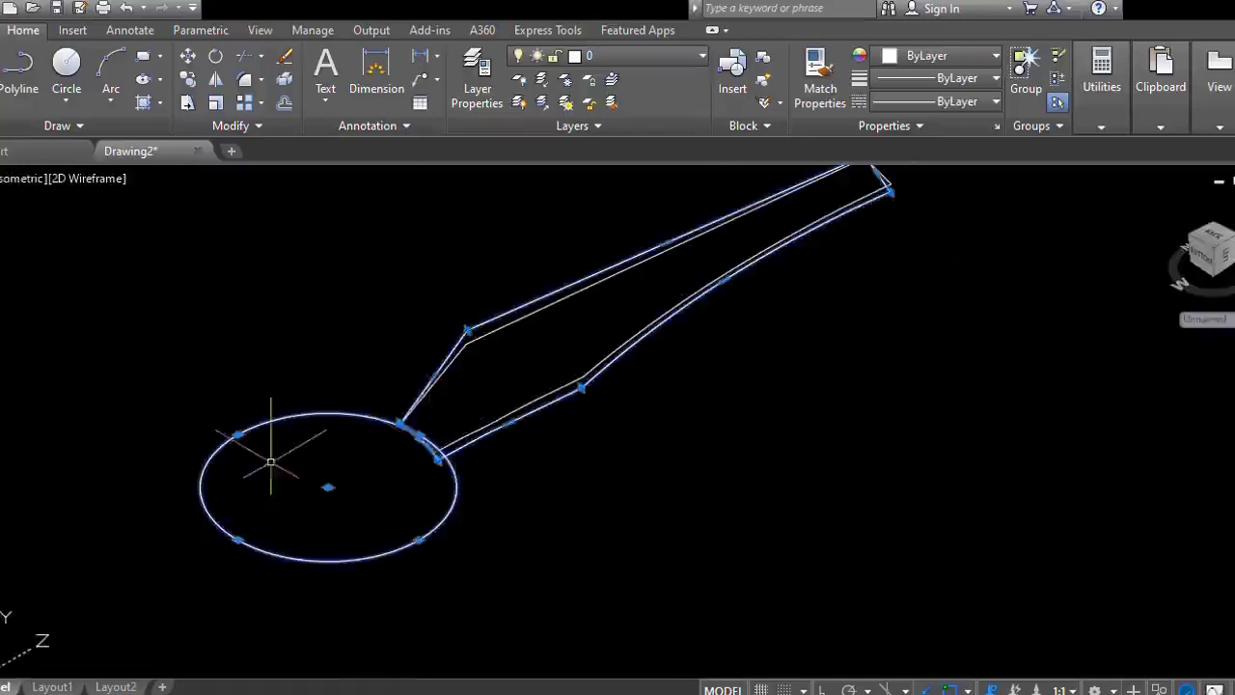
{"action": "type", "text": "m"}
{"action": "key", "text": "Return"}
{"action": "left_click", "coordinate": [331, 496]}
{"action": "left_click", "coordinate": [234, 391]}
{"action": "scroll", "coordinate": [233, 391], "scroll_direction": "down", "scroll_amount": 2}
{"action": "middle_click_drag", "start_coordinate": [234, 391], "coordinate": [286, 472]}
- Delete the leftover flat blade outline beside the moved blade and circle
{"action": "left_click", "coordinate": [775, 372]}
{"action": "left_click", "coordinate": [574, 333]}
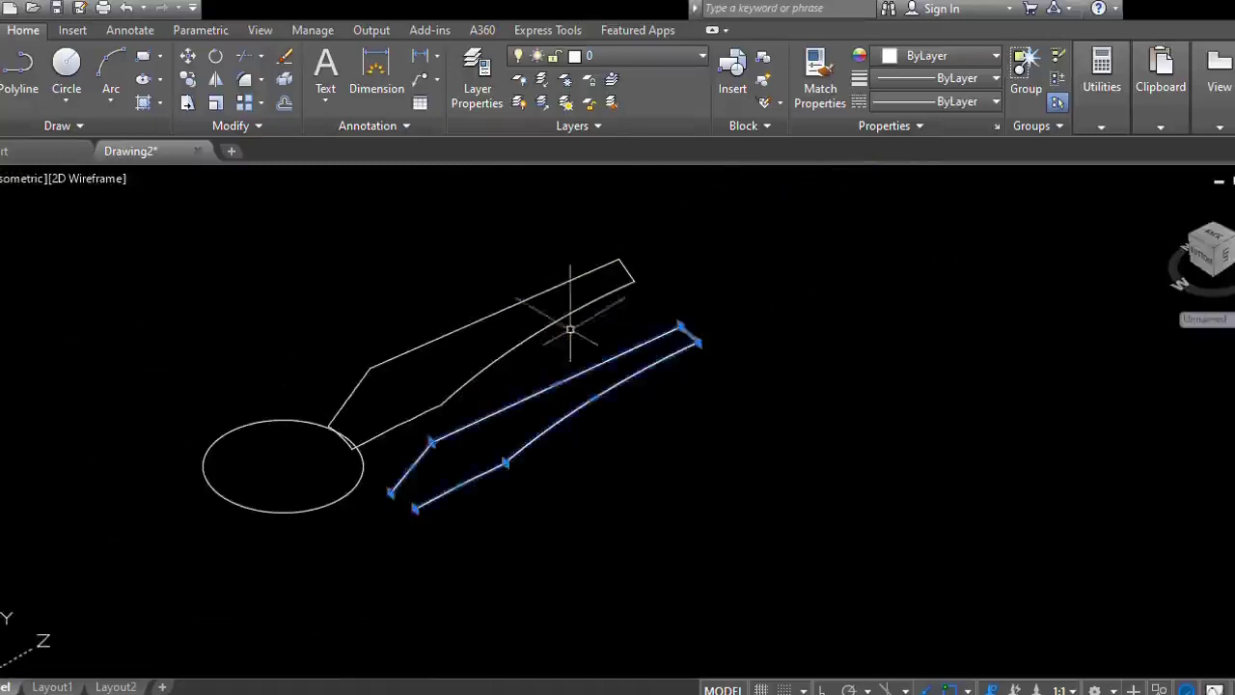
{"action": "key", "text": "Delete"}
- Extrude the tilted blade outline into a thin solid
{"action": "scroll", "coordinate": [601, 418], "scroll_direction": "down", "scroll_amount": 2}
{"action": "scroll", "coordinate": [543, 469], "scroll_direction": "up", "scroll_amount": 3}
{"action": "scroll", "coordinate": [326, 551], "scroll_direction": "down", "scroll_amount": 2}
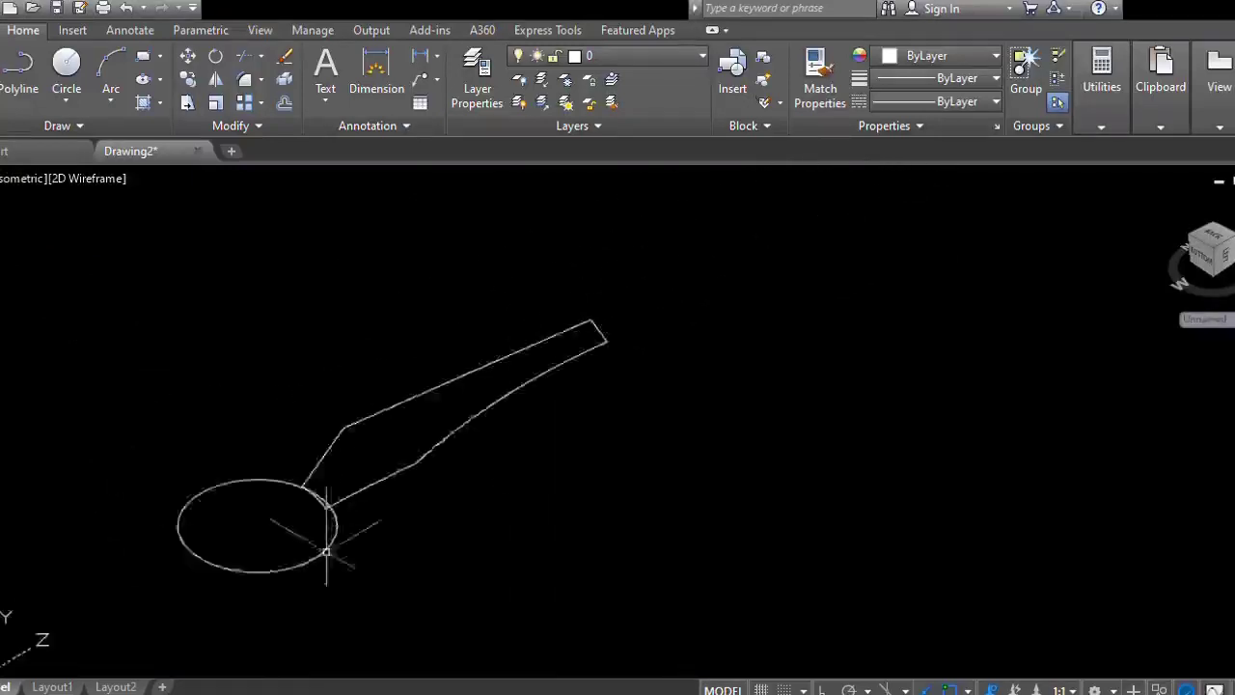
{"action": "scroll", "coordinate": [326, 551], "scroll_direction": "down", "scroll_amount": 2}
{"action": "scroll", "coordinate": [396, 492], "scroll_direction": "up", "scroll_amount": 4}
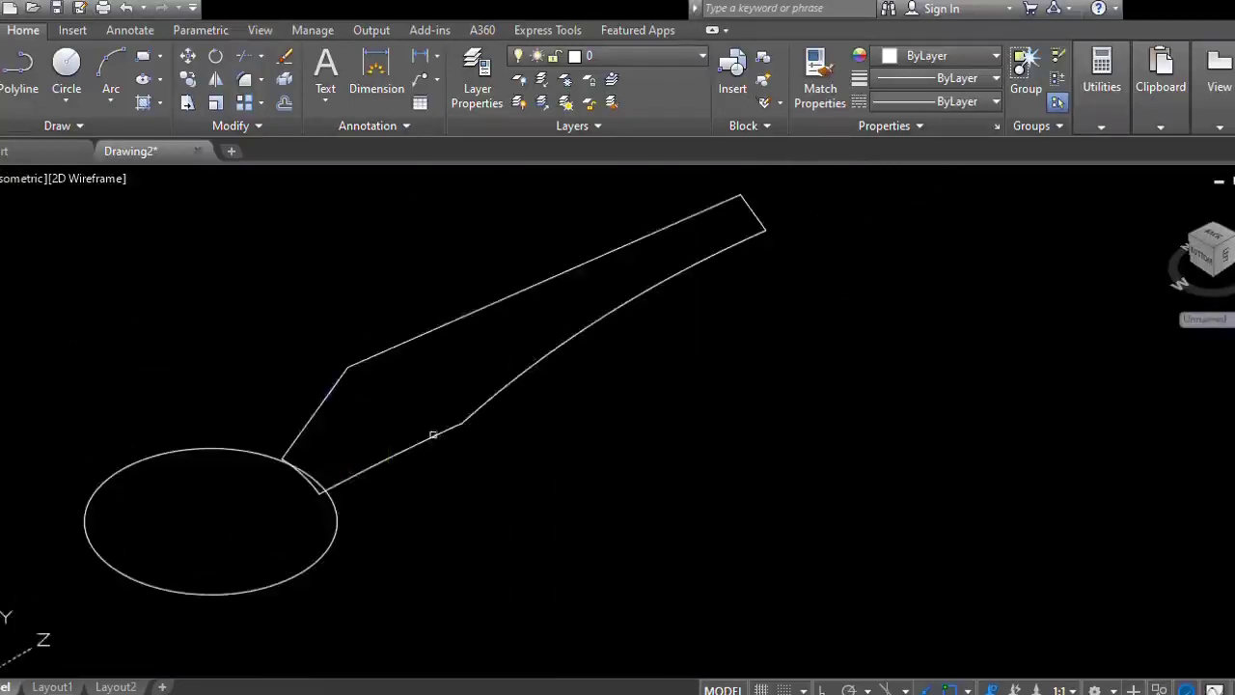
{"action": "left_click", "coordinate": [433, 435]}
{"action": "key", "text": "Return"}
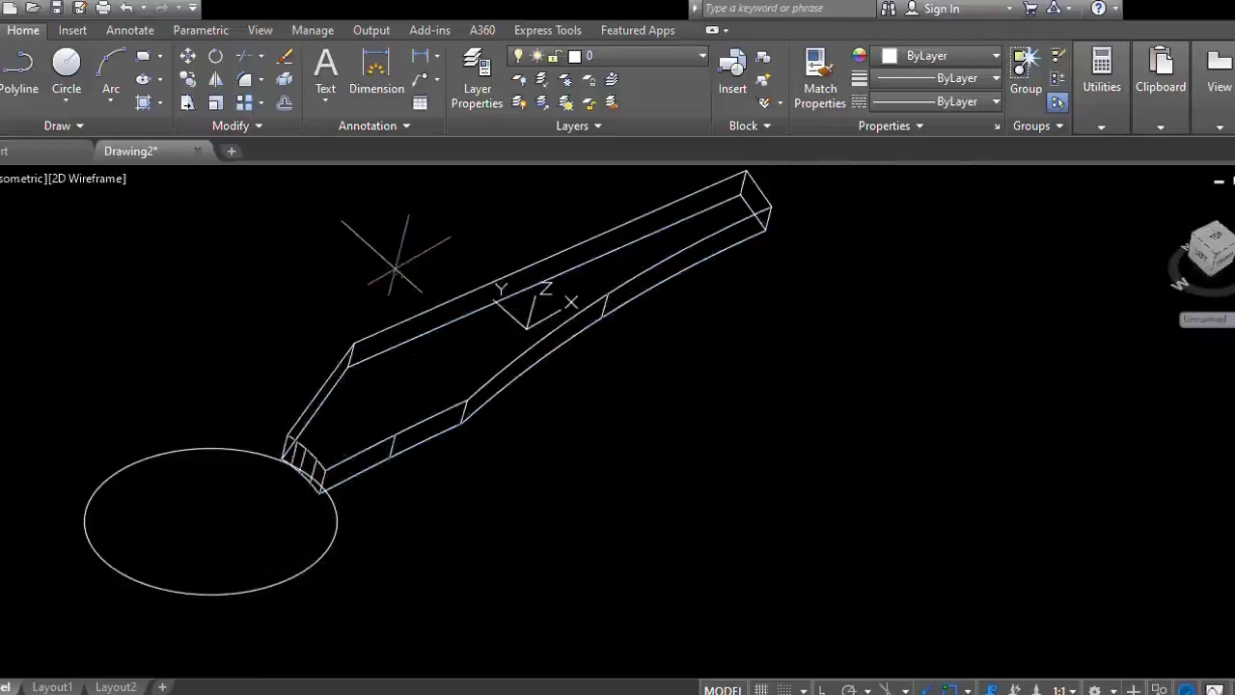
{"action": "key", "text": "Escape"}
- Extrude the hub circle upward into a cylinder shorter than its diameter
{"action": "scroll", "coordinate": [391, 434], "scroll_direction": "down", "scroll_amount": 2}
{"action": "left_click", "coordinate": [385, 518]}
{"action": "key", "text": "Return"}
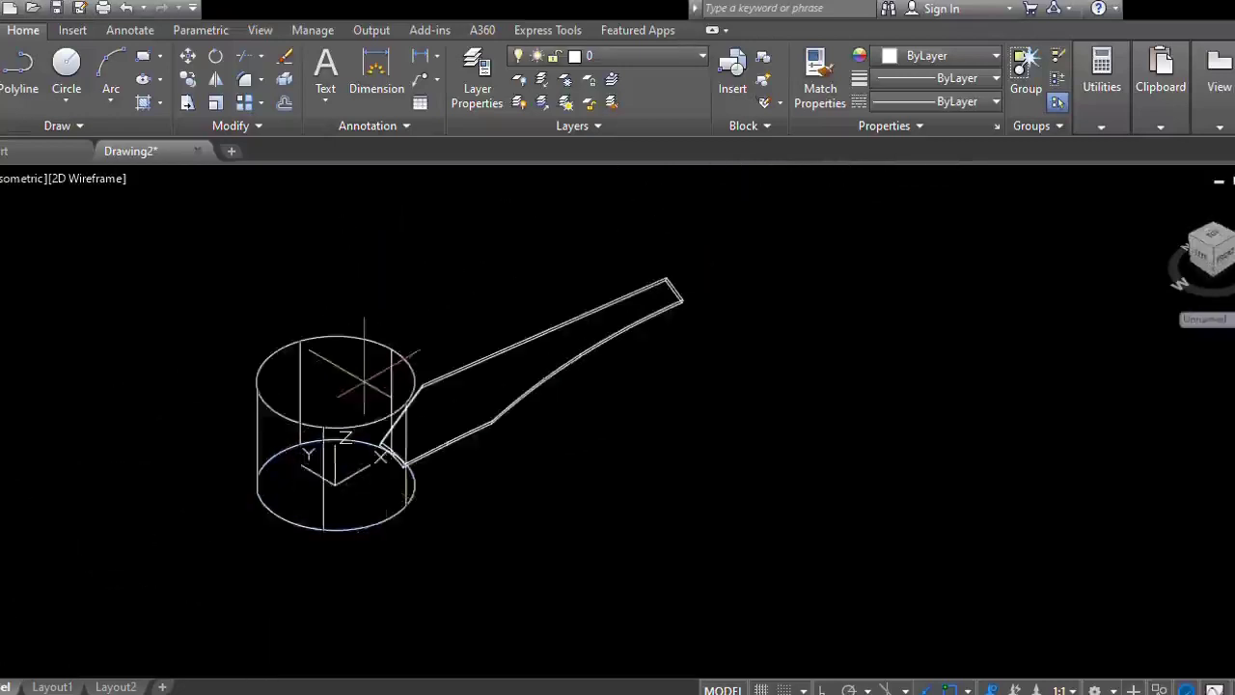
{"action": "left_click", "coordinate": [366, 386]}
{"action": "scroll", "coordinate": [397, 512], "scroll_direction": "up", "scroll_amount": 2}
{"action": "scroll", "coordinate": [447, 490], "scroll_direction": "down", "scroll_amount": 4}
{"action": "middle_click_drag", "start_coordinate": [468, 437], "coordinate": [490, 442]}
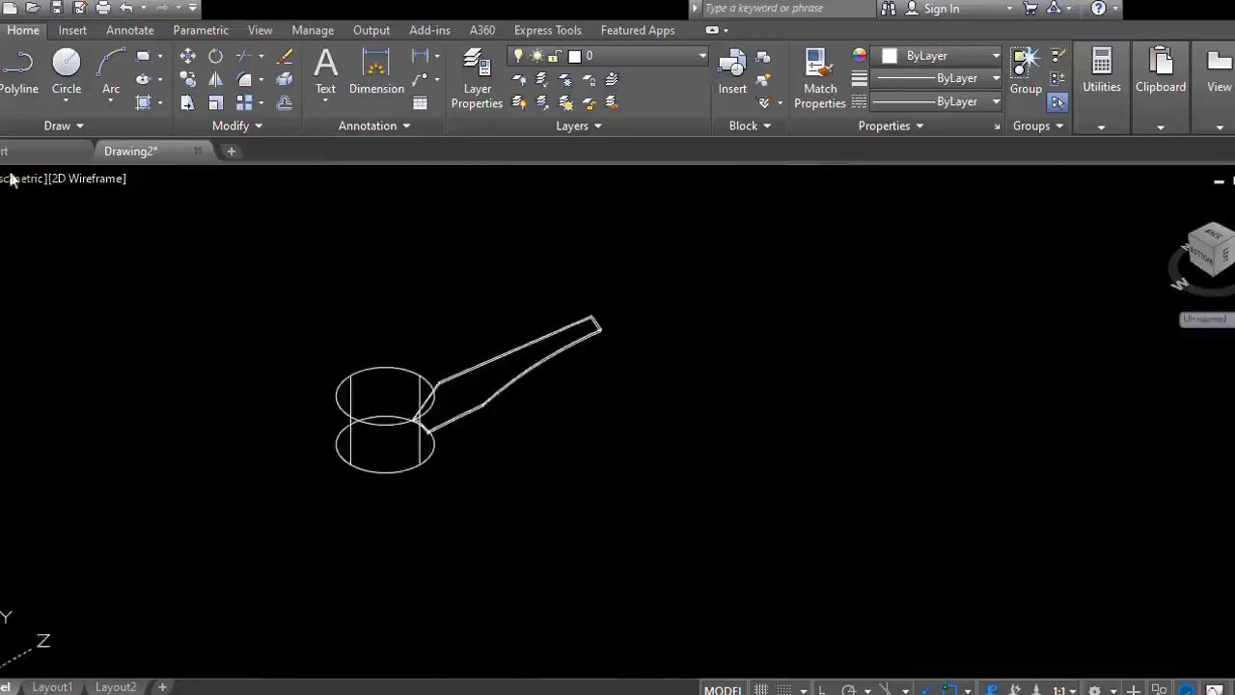
- In the top view, create a polar array of 6 blades over 360 degrees around the hub's centre
{"action": "left_click", "coordinate": [11, 178]}
{"action": "left_click", "coordinate": [46, 220]}
{"action": "scroll", "coordinate": [389, 344], "scroll_direction": "down", "scroll_amount": 2}
{"action": "middle_click_drag", "start_coordinate": [389, 345], "coordinate": [554, 343]}
{"action": "scroll", "coordinate": [554, 343], "scroll_direction": "down", "scroll_amount": 2}
{"action": "middle_click_drag", "start_coordinate": [424, 361], "coordinate": [434, 380]}
{"action": "scroll", "coordinate": [432, 380], "scroll_direction": "up", "scroll_amount": 2}
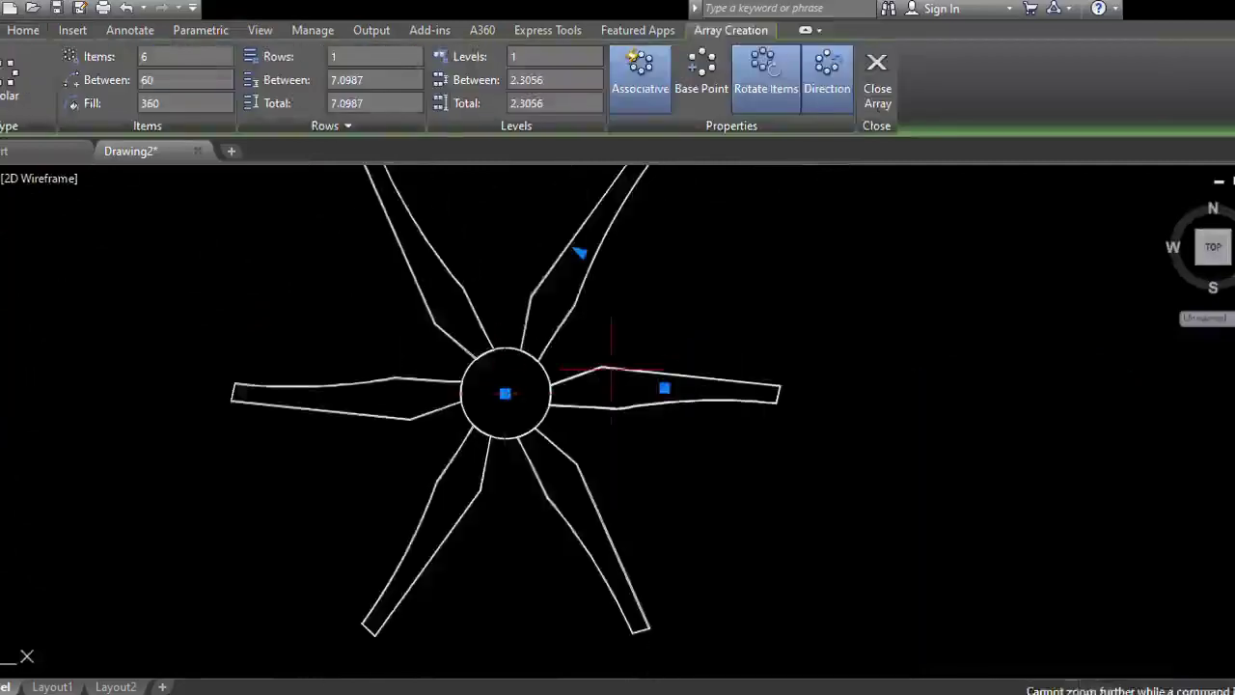
{"action": "key", "text": "Return"}
{"action": "scroll", "coordinate": [555, 367], "scroll_direction": "down", "scroll_amount": 5}
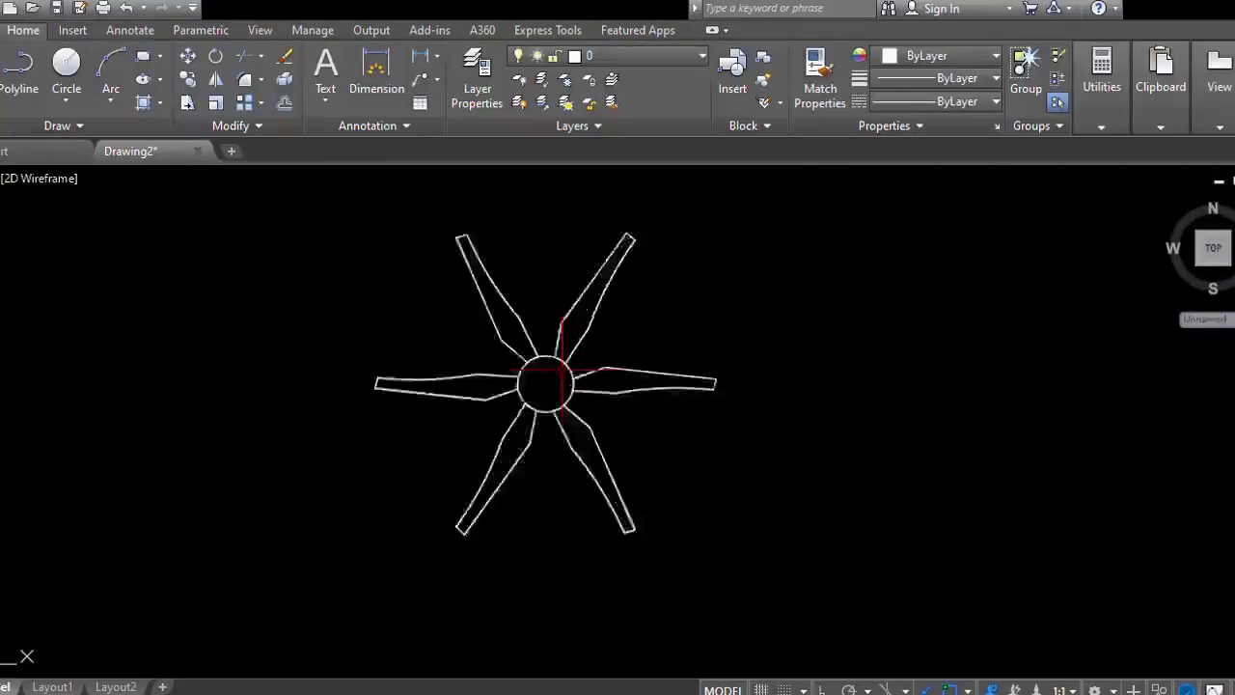
- Try to move the blade array straight up along the hub in an isometric view with ortho on
{"action": "scroll", "coordinate": [526, 368], "scroll_direction": "up", "scroll_amount": 2}
{"action": "scroll", "coordinate": [554, 466], "scroll_direction": "down", "scroll_amount": 4}
{"action": "scroll", "coordinate": [554, 466], "scroll_direction": "up", "scroll_amount": 4}
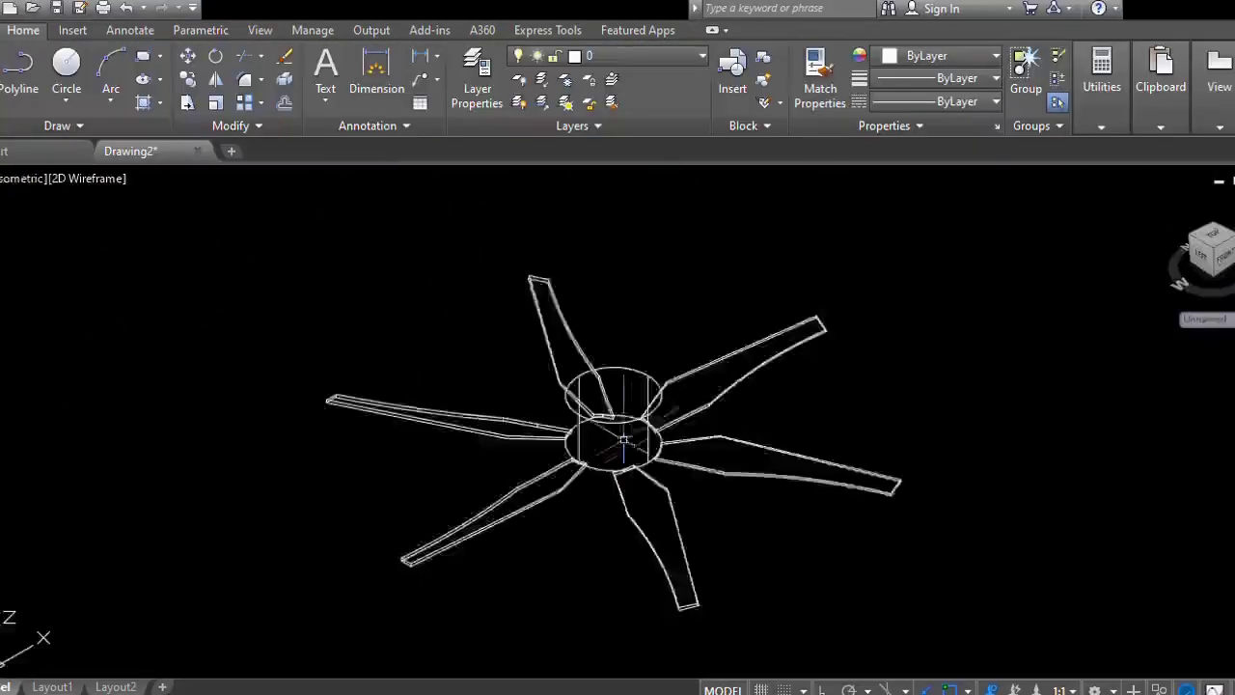
{"action": "scroll", "coordinate": [625, 441], "scroll_direction": "up", "scroll_amount": 4}
{"action": "scroll", "coordinate": [629, 449], "scroll_direction": "down", "scroll_amount": 4}
{"action": "middle_click_drag", "start_coordinate": [651, 463], "coordinate": [632, 508]}
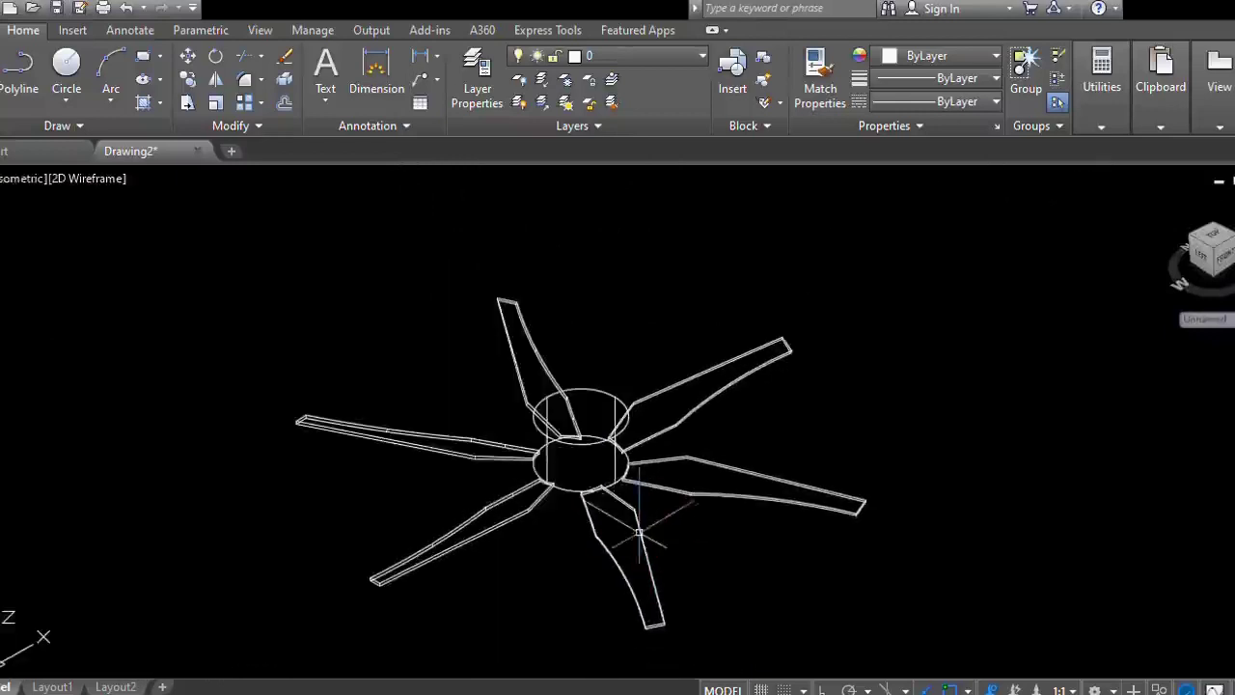
{"action": "left_click", "coordinate": [638, 531]}
{"action": "type", "text": "m"}
{"action": "key", "text": "Return"}
{"action": "left_click", "coordinate": [1094, 482]}
{"action": "key", "text": "F8"}
{"action": "left_click", "coordinate": [1095, 446]}
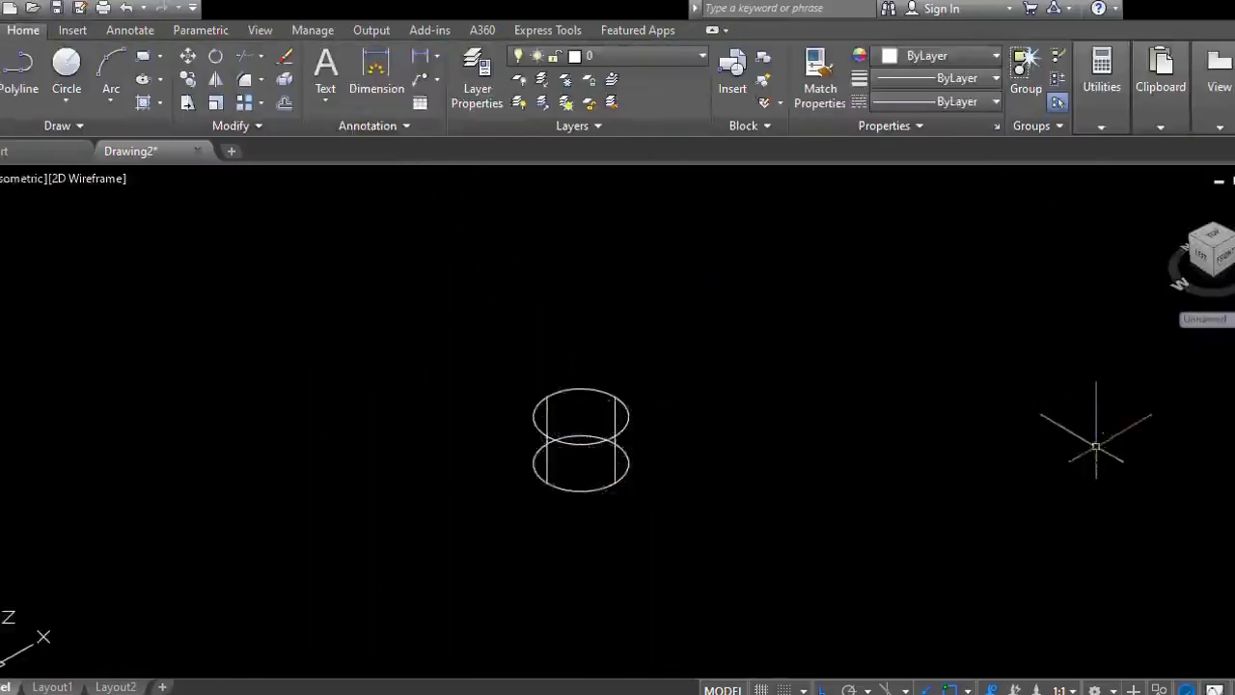
- Move the blade array slightly upward along the hub cylinder
{"action": "key", "text": "F8"}
{"action": "scroll", "coordinate": [901, 367], "scroll_direction": "down", "scroll_amount": 2}
{"action": "scroll", "coordinate": [901, 366], "scroll_direction": "up", "scroll_amount": 2}
{"action": "scroll", "coordinate": [805, 440], "scroll_direction": "up", "scroll_amount": 2}
{"action": "left_click", "coordinate": [714, 492]}
{"action": "type", "text": "m"}
{"action": "key", "text": "Return"}
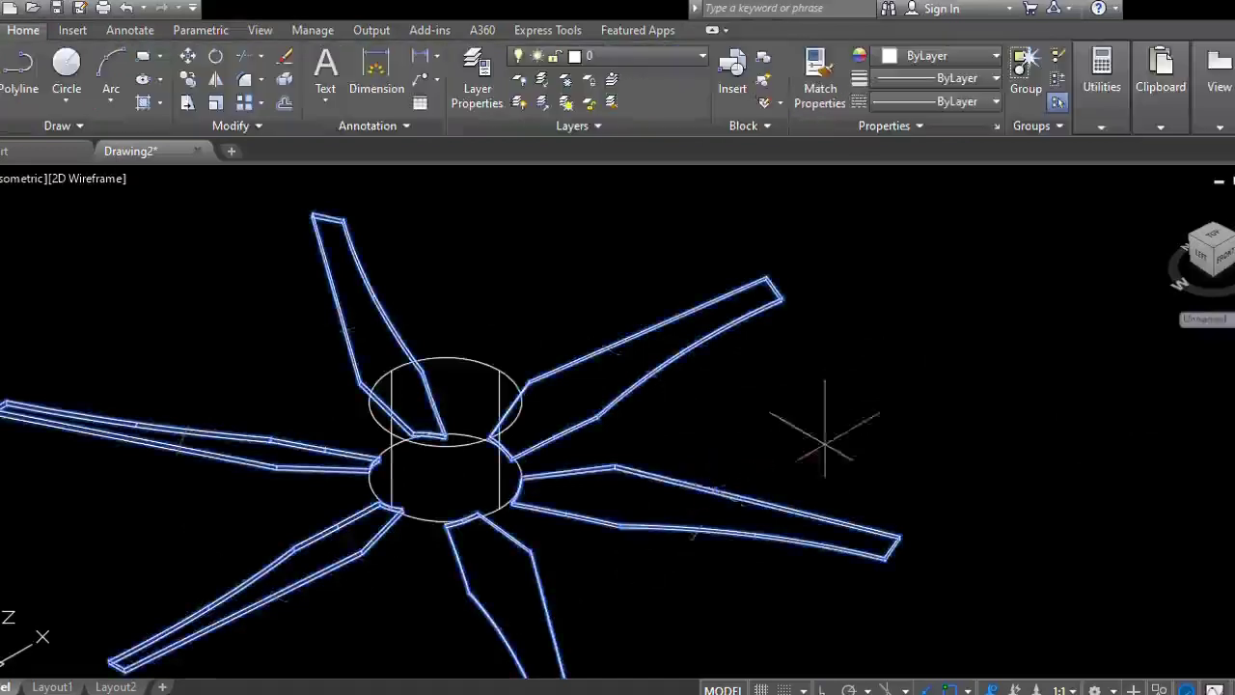
{"action": "key", "text": "Escape"}
- Copy the hub cylinder from its base centre to three places: in front of the fan and out to either side
{"action": "scroll", "coordinate": [887, 482], "scroll_direction": "down", "scroll_amount": 3}
{"action": "scroll", "coordinate": [617, 410], "scroll_direction": "up", "scroll_amount": 5}
{"action": "left_click", "coordinate": [617, 410]}
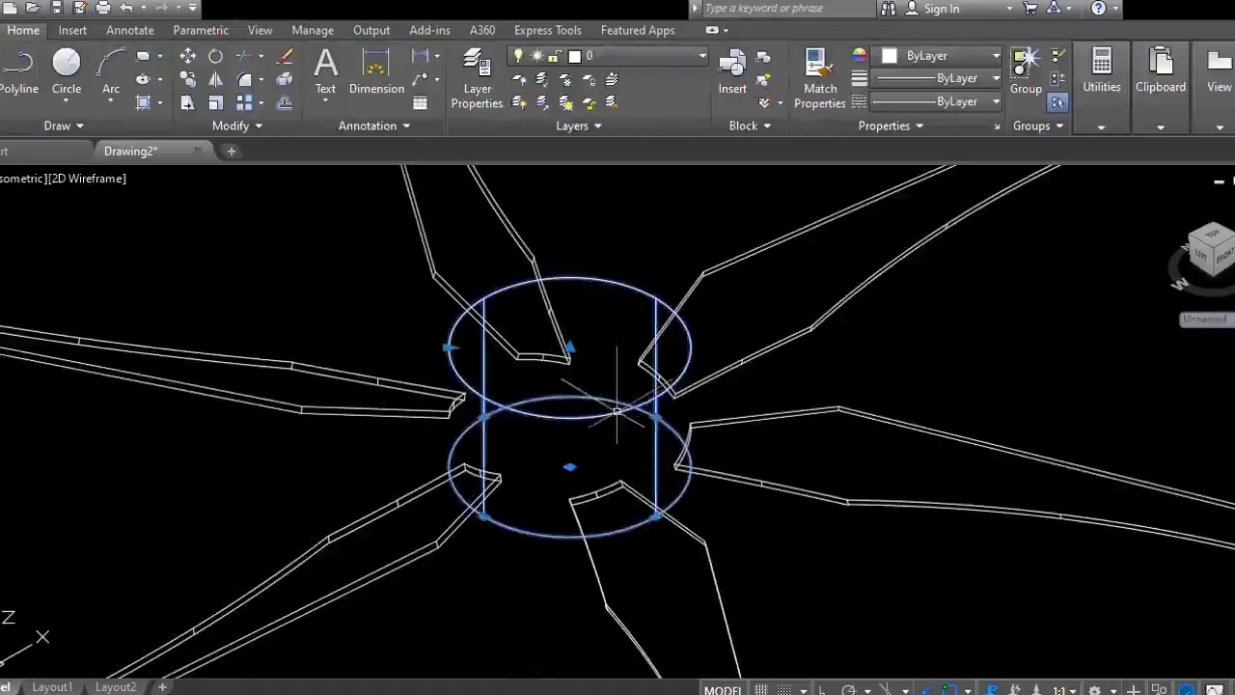
{"action": "left_click", "coordinate": [576, 474]}
{"action": "scroll", "coordinate": [576, 511], "scroll_direction": "down", "scroll_amount": 5}
{"action": "middle_click_drag", "start_coordinate": [574, 555], "coordinate": [601, 376]}
{"action": "key", "text": "F8"}
{"action": "left_click", "coordinate": [580, 575]}
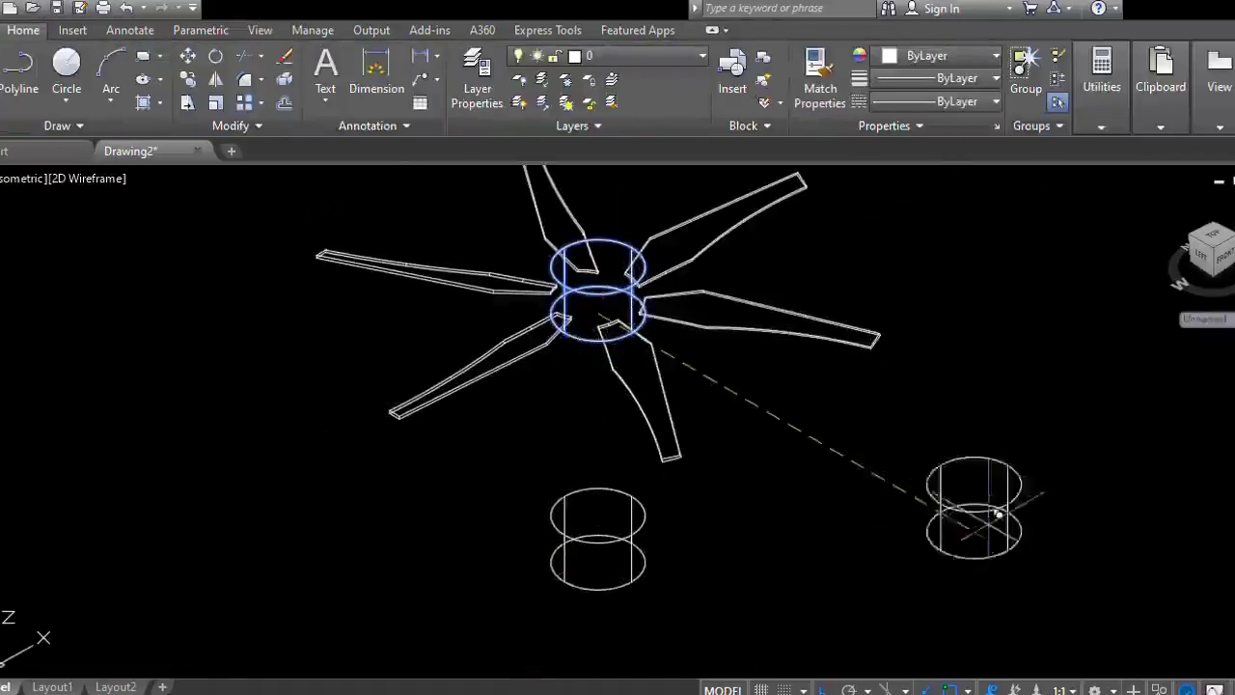
{"action": "left_click", "coordinate": [1035, 554]}
{"action": "left_click", "coordinate": [247, 623]}
{"action": "key", "text": "Escape"}
- Draw a sphere centred on the hub's base with a radius slightly smaller than the hub's
{"action": "scroll", "coordinate": [666, 555], "scroll_direction": "down", "scroll_amount": 2}
{"action": "scroll", "coordinate": [664, 492], "scroll_direction": "up", "scroll_amount": 2}
{"action": "mouse_move", "coordinate": [606, 493]}
{"action": "middle_mouse_down"}
{"action": "mouse_move", "coordinate": [593, 488]}
{"action": "mouse_move", "coordinate": [600, 523]}
{"action": "mouse_move", "coordinate": [618, 494]}
{"action": "middle_mouse_up"}
{"action": "scroll", "coordinate": [634, 420], "scroll_direction": "up", "scroll_amount": 3}
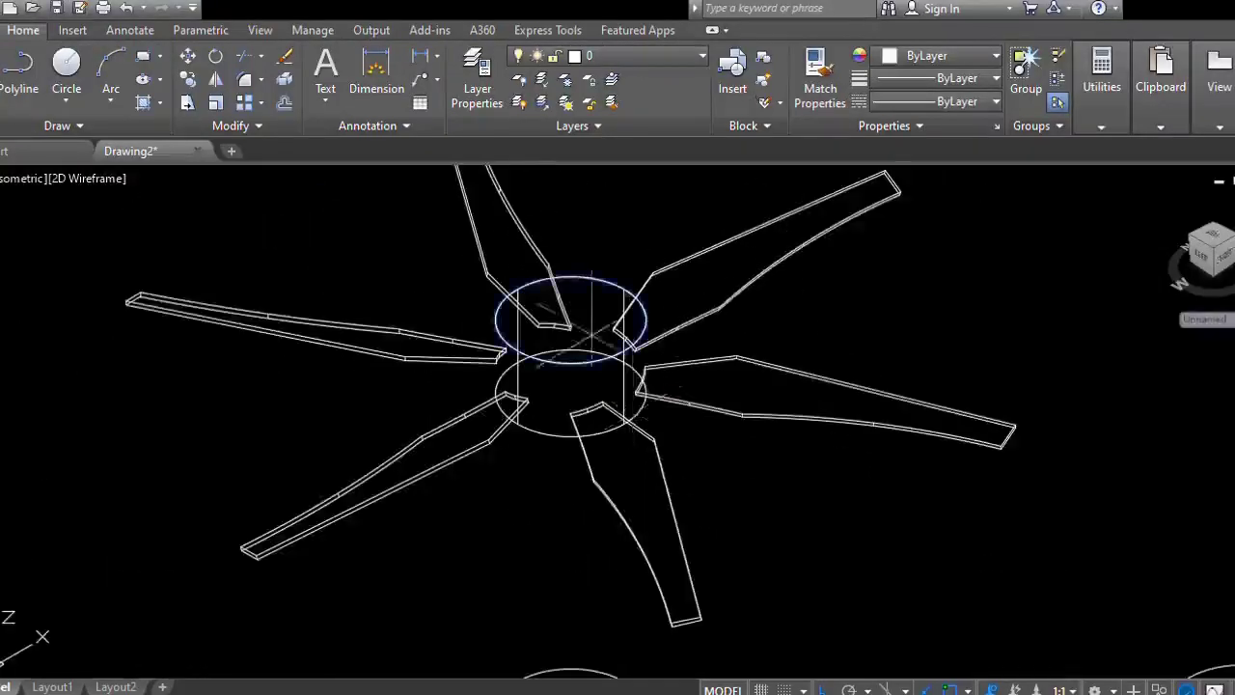
{"action": "scroll", "coordinate": [579, 328], "scroll_direction": "up", "scroll_amount": 2}
{"action": "middle_click_drag", "start_coordinate": [579, 320], "coordinate": [653, 309]}
{"action": "scroll", "coordinate": [611, 482], "scroll_direction": "up", "scroll_amount": 3}
{"action": "scroll", "coordinate": [653, 309], "scroll_direction": "down", "scroll_amount": 2}
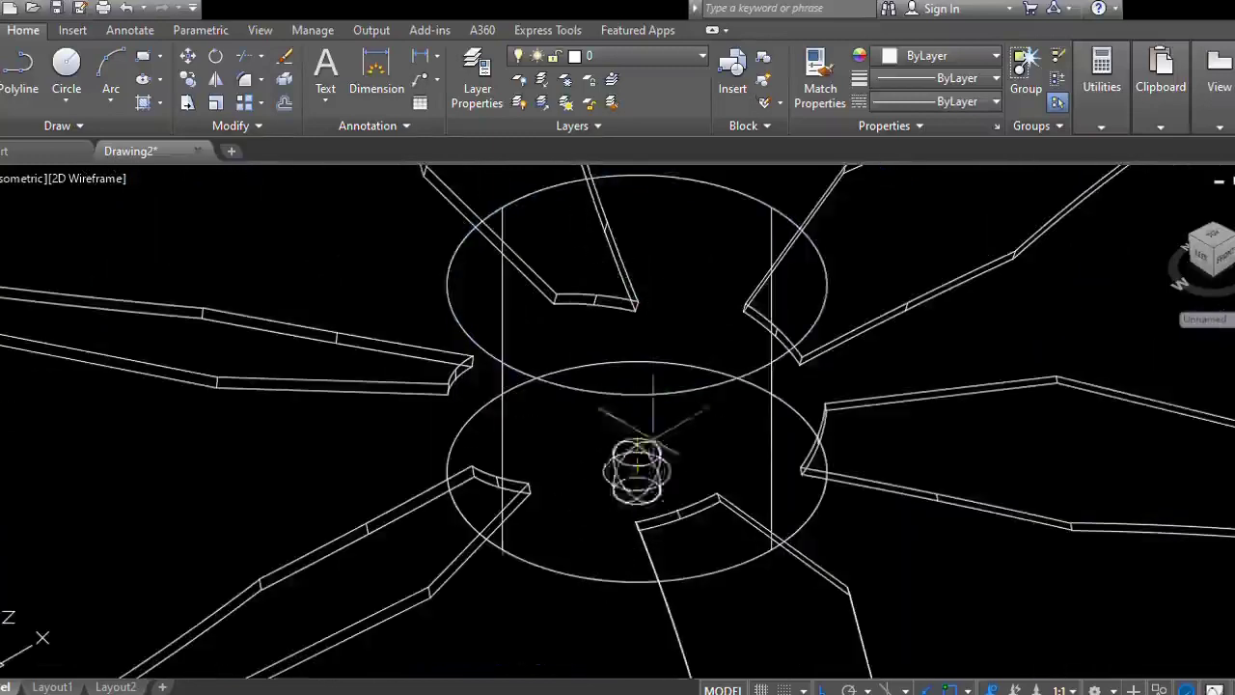
{"action": "left_click", "coordinate": [666, 320]}
- Try to move the sphere from the hub's base centre up to its top face
{"action": "type", "text": "m"}
{"action": "key", "text": "Return"}
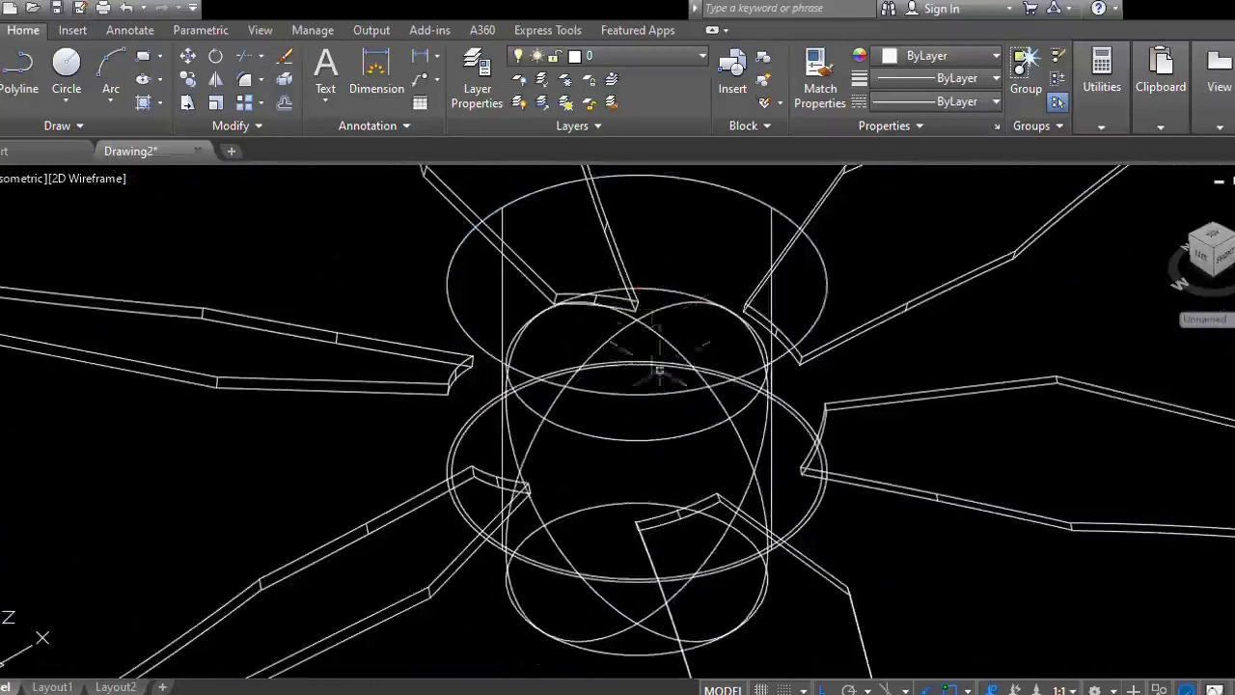
{"action": "left_click", "coordinate": [661, 366]}
{"action": "key", "text": "Return"}
{"action": "left_click", "coordinate": [636, 469]}
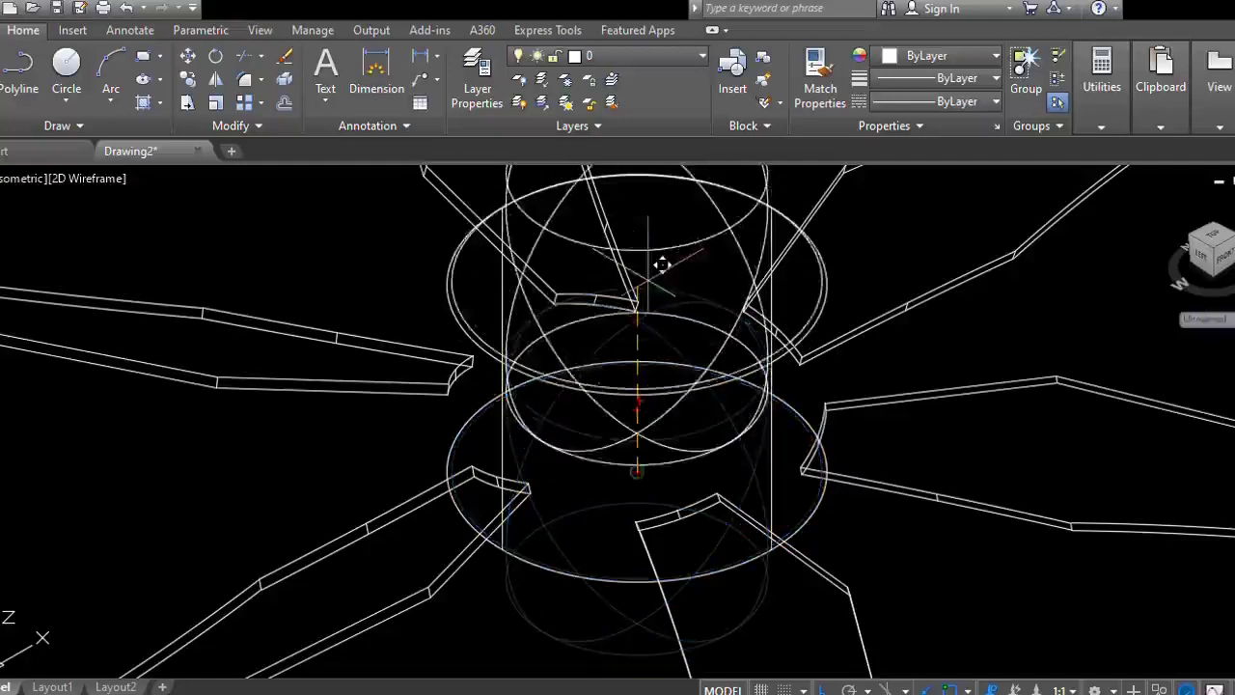
{"action": "scroll", "coordinate": [655, 273], "scroll_direction": "up", "scroll_amount": 4}
{"action": "scroll", "coordinate": [639, 427], "scroll_direction": "down", "scroll_amount": 7}
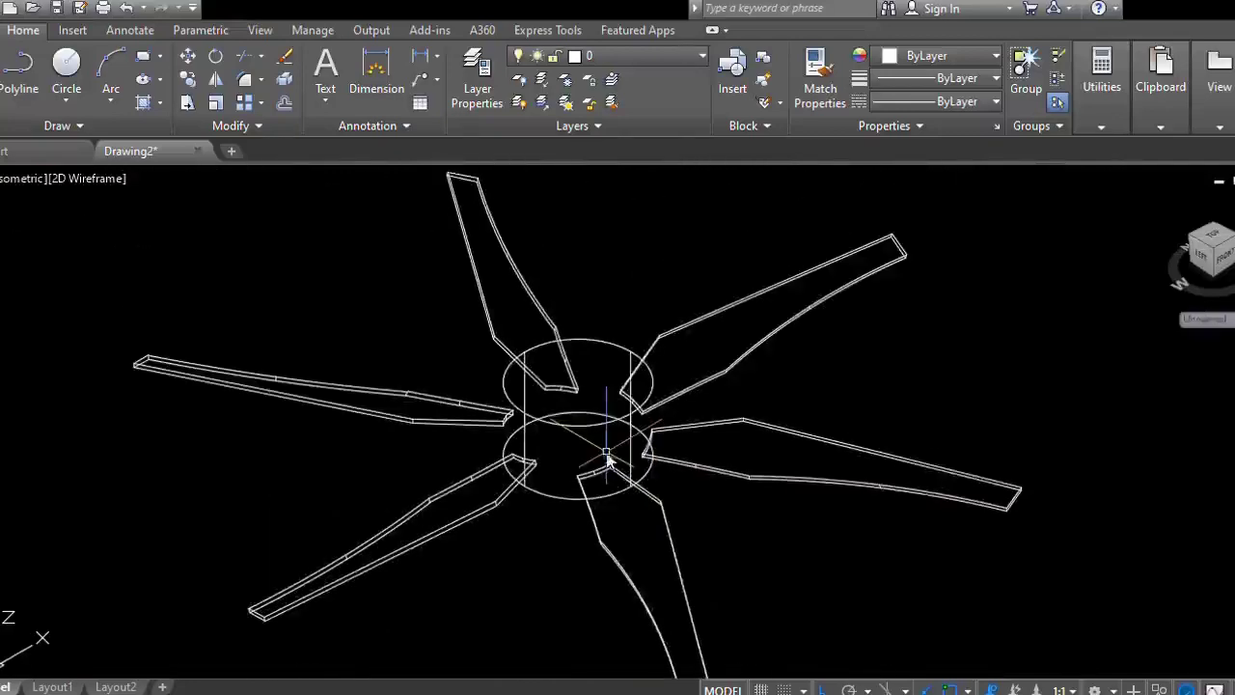
- Draw a sphere centred on the hub's top face with a radius slightly smaller than the hub's
{"action": "scroll", "coordinate": [577, 410], "scroll_direction": "up", "scroll_amount": 2}
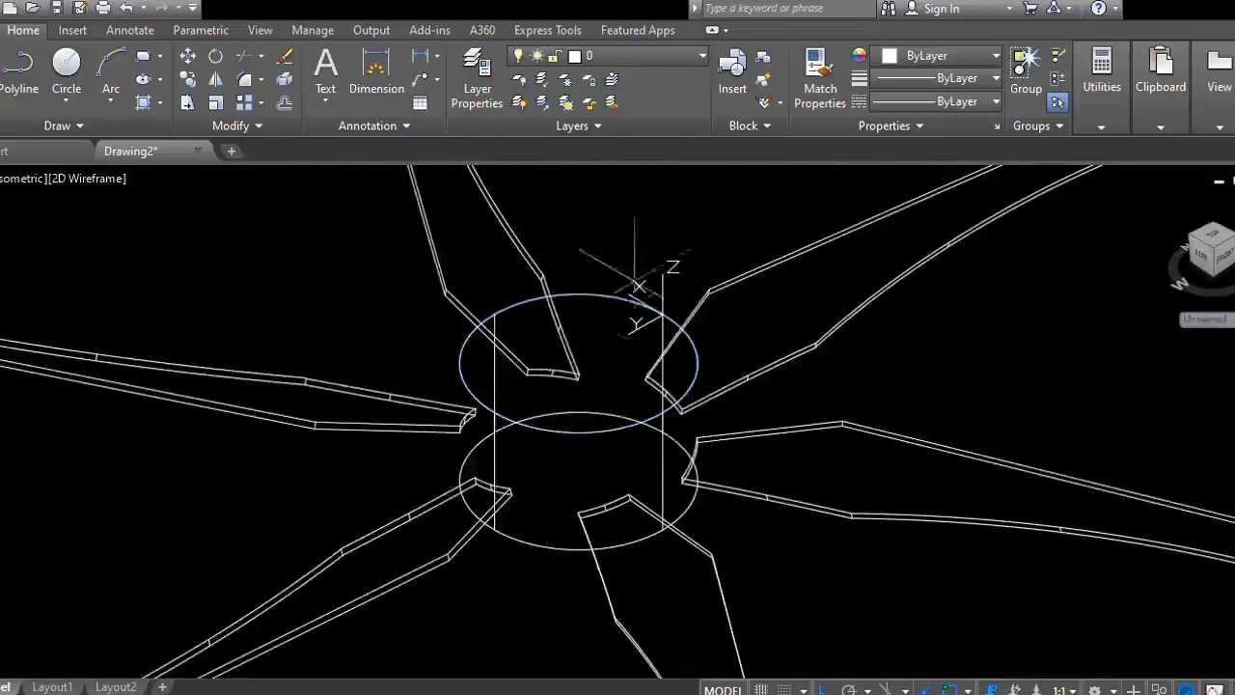
{"action": "scroll", "coordinate": [576, 365], "scroll_direction": "up", "scroll_amount": 5}
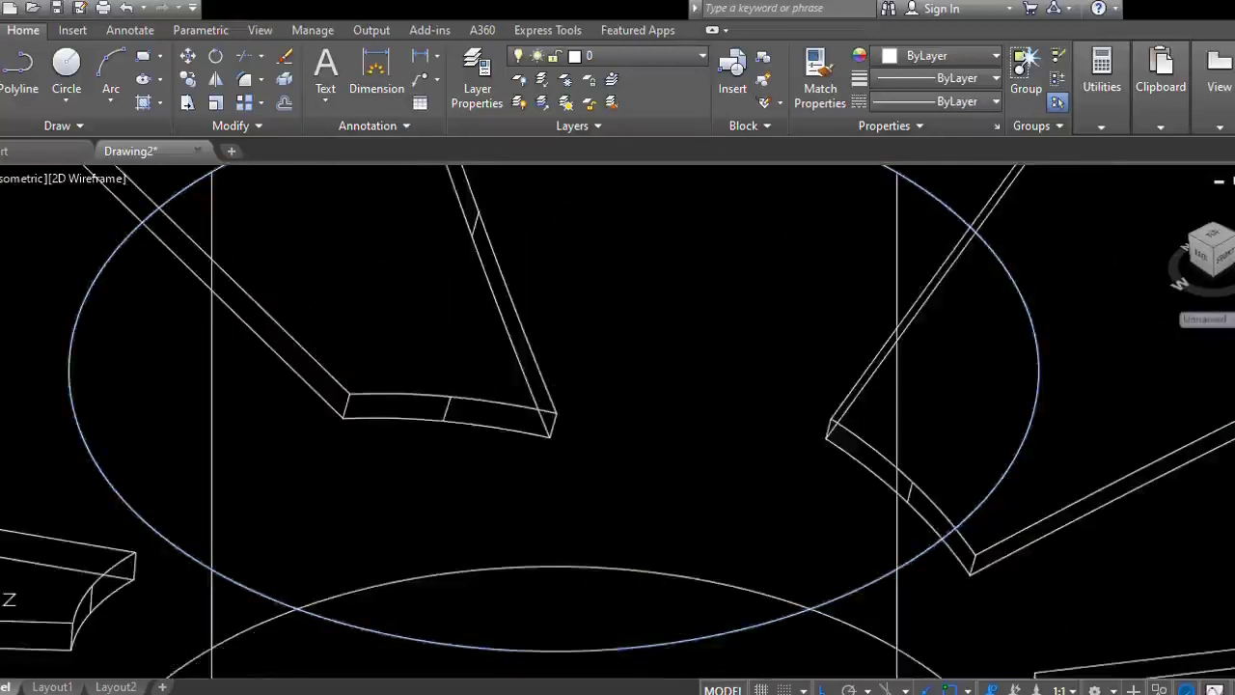
{"action": "scroll", "coordinate": [612, 352], "scroll_direction": "down", "scroll_amount": 6}
{"action": "left_click", "coordinate": [612, 351]}
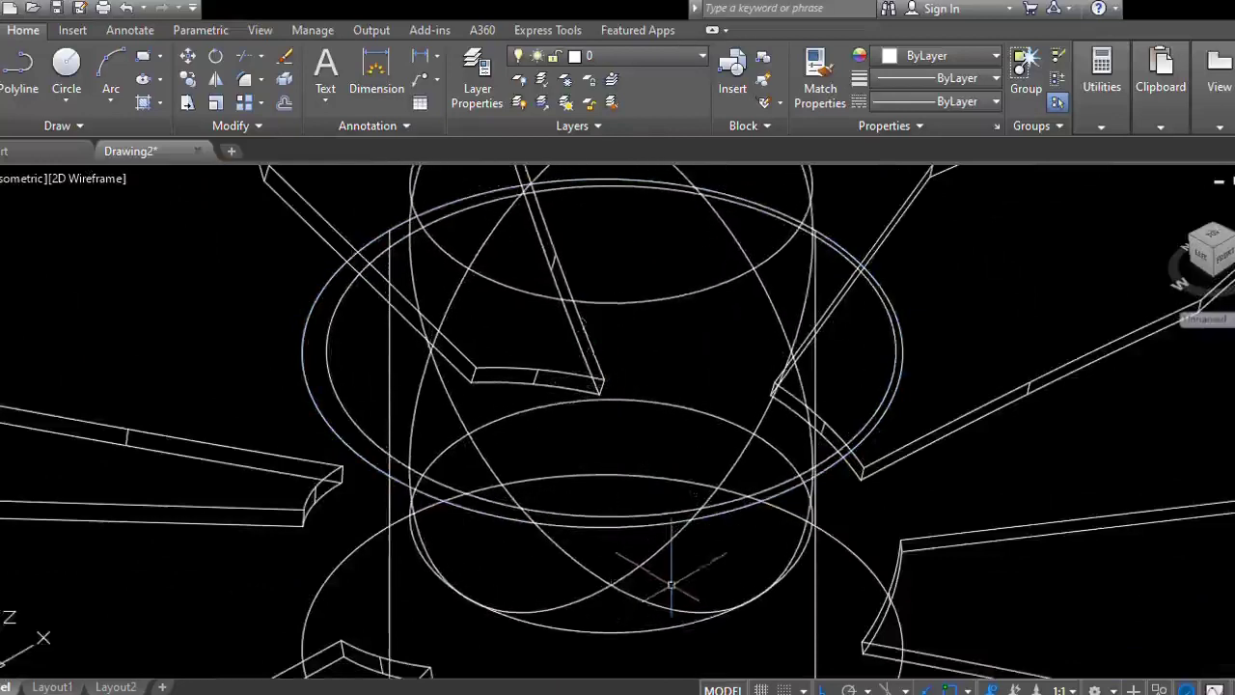
{"action": "scroll", "coordinate": [670, 584], "scroll_direction": "down", "scroll_amount": 4}
{"action": "scroll", "coordinate": [640, 408], "scroll_direction": "up", "scroll_amount": 4}
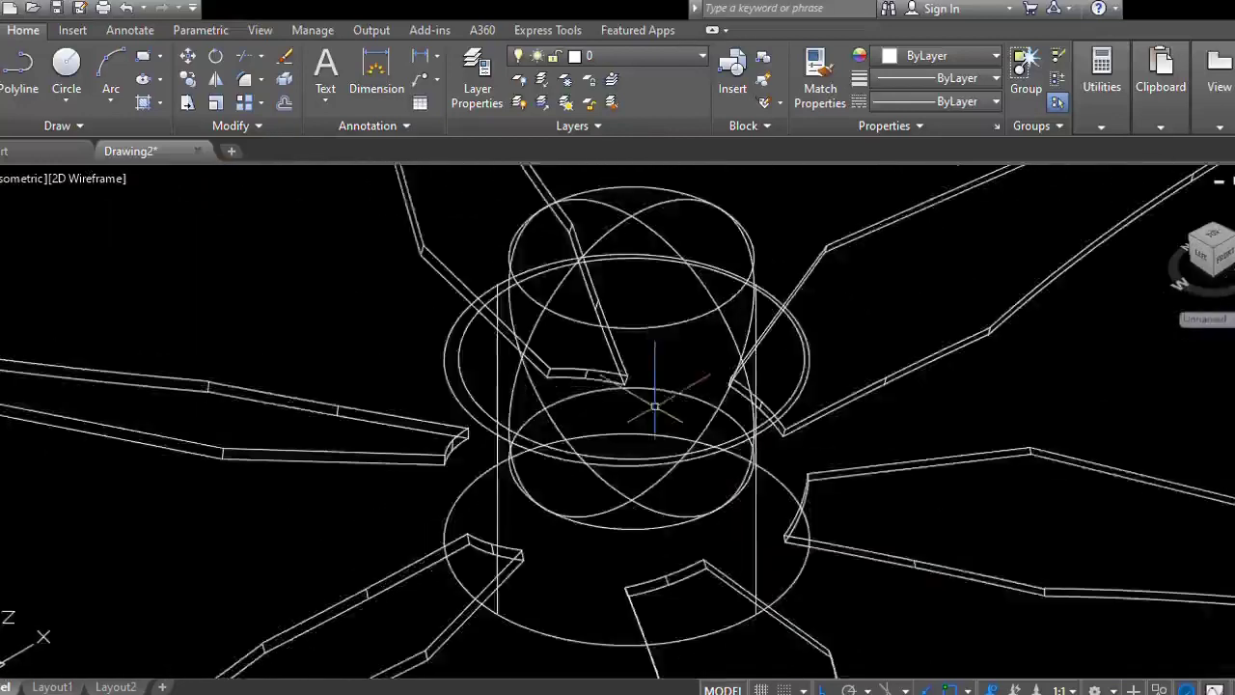
- Stretch the height of the cylinder copy in front of the fan to about two and a half times its size
{"action": "scroll", "coordinate": [655, 406], "scroll_direction": "down", "scroll_amount": 4}
{"action": "scroll", "coordinate": [665, 543], "scroll_direction": "up", "scroll_amount": 2}
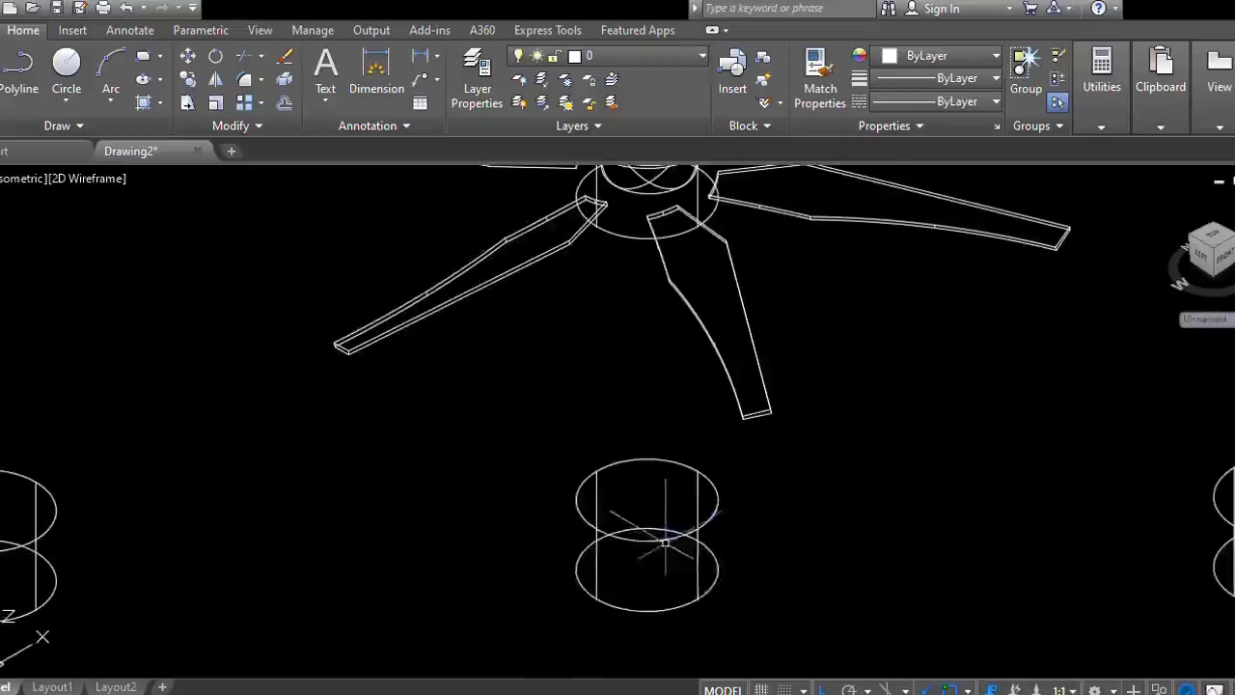
{"action": "left_click", "coordinate": [664, 543]}
{"action": "left_click", "coordinate": [646, 497]}
{"action": "key", "text": "Escape"}
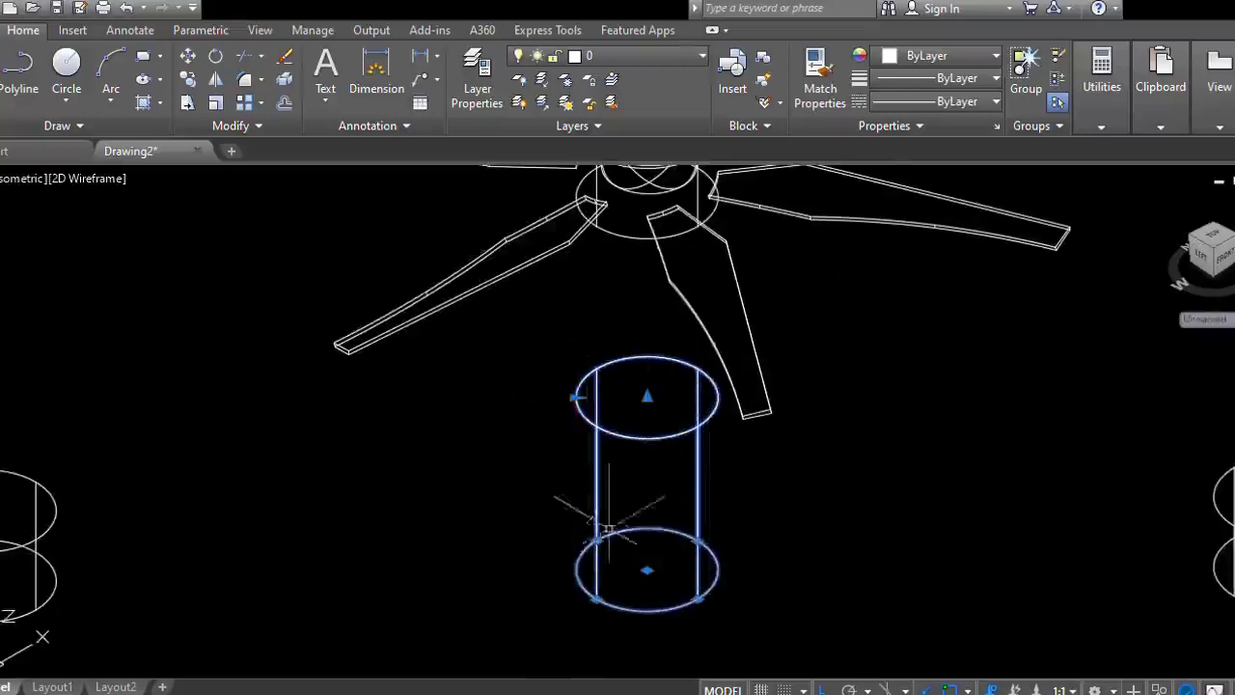
- Enlarge the radius of the tall cylinder in front of the fan to about 1.6 times its size
{"action": "left_click", "coordinate": [596, 541]}
{"action": "left_click", "coordinate": [573, 519]}
{"action": "scroll", "coordinate": [690, 285], "scroll_direction": "down", "scroll_amount": 2}
{"action": "scroll", "coordinate": [804, 323], "scroll_direction": "down", "scroll_amount": 3}
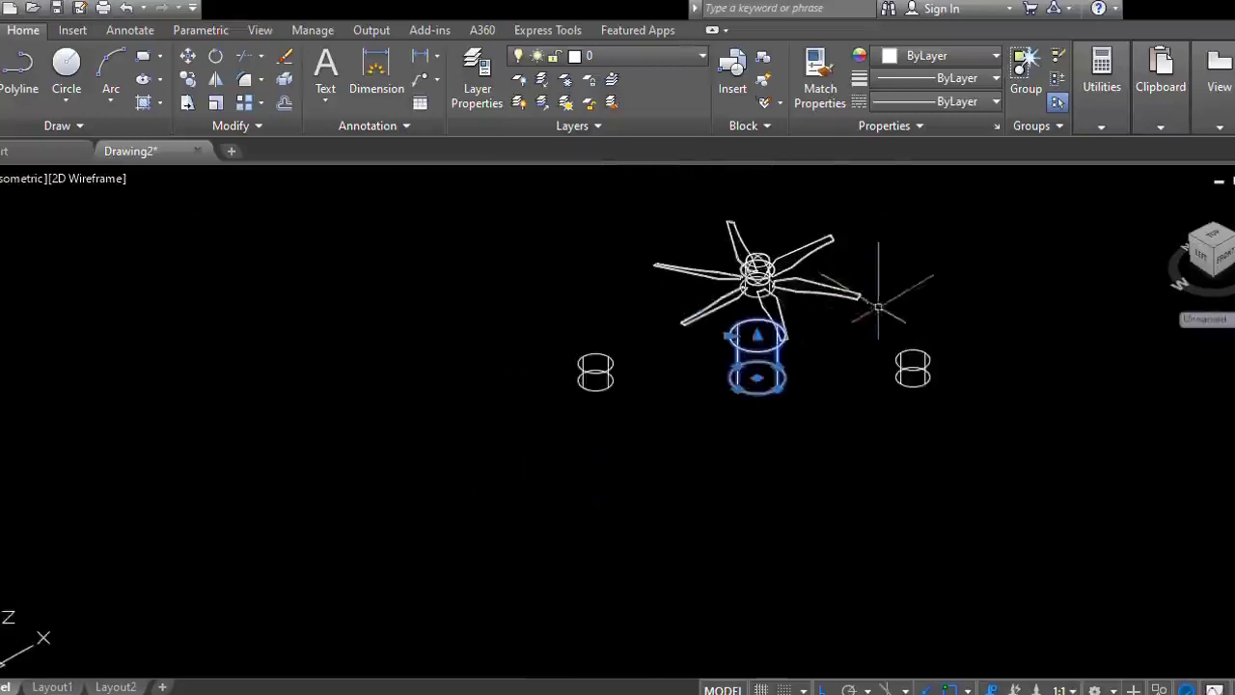
{"action": "key", "text": "Escape"}
- Move the whole fan assembly so the hub's base is centred on the enlarged cylinder's top face
{"action": "left_click", "coordinate": [683, 221]}
{"action": "scroll", "coordinate": [711, 267], "scroll_direction": "up", "scroll_amount": 4}
{"action": "scroll", "coordinate": [637, 260], "scroll_direction": "up", "scroll_amount": 4}
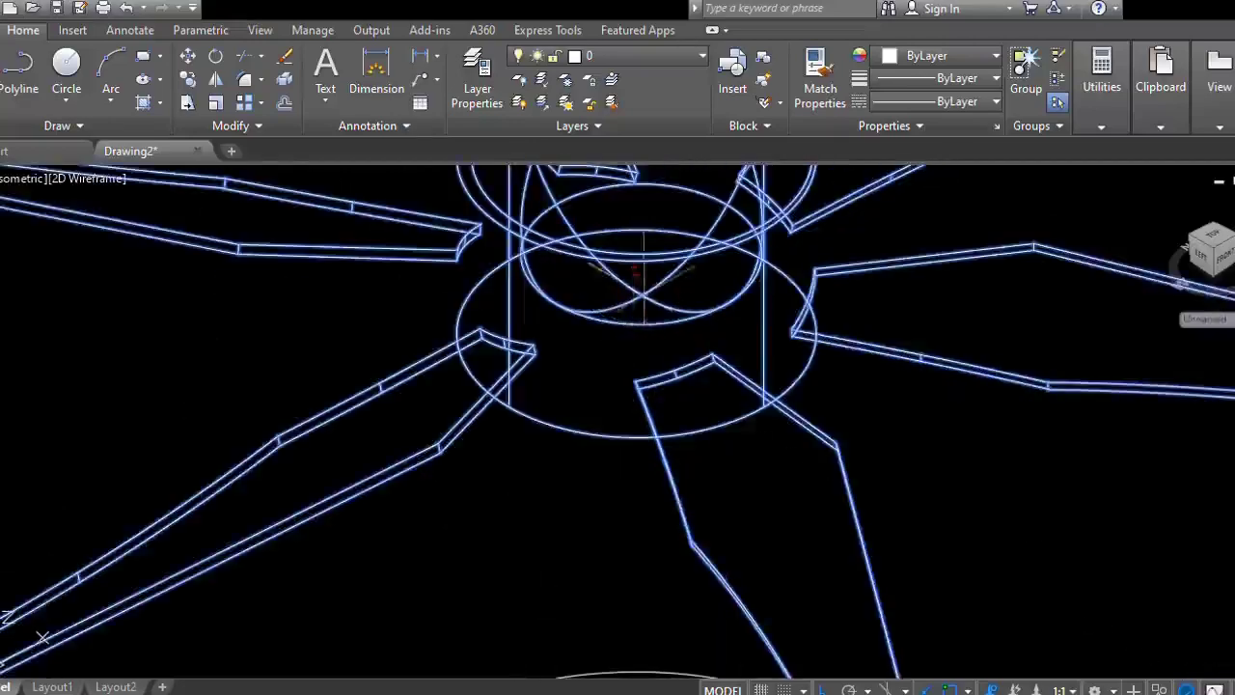
{"action": "key", "text": "Escape"}
{"action": "scroll", "coordinate": [632, 332], "scroll_direction": "down", "scroll_amount": 7}
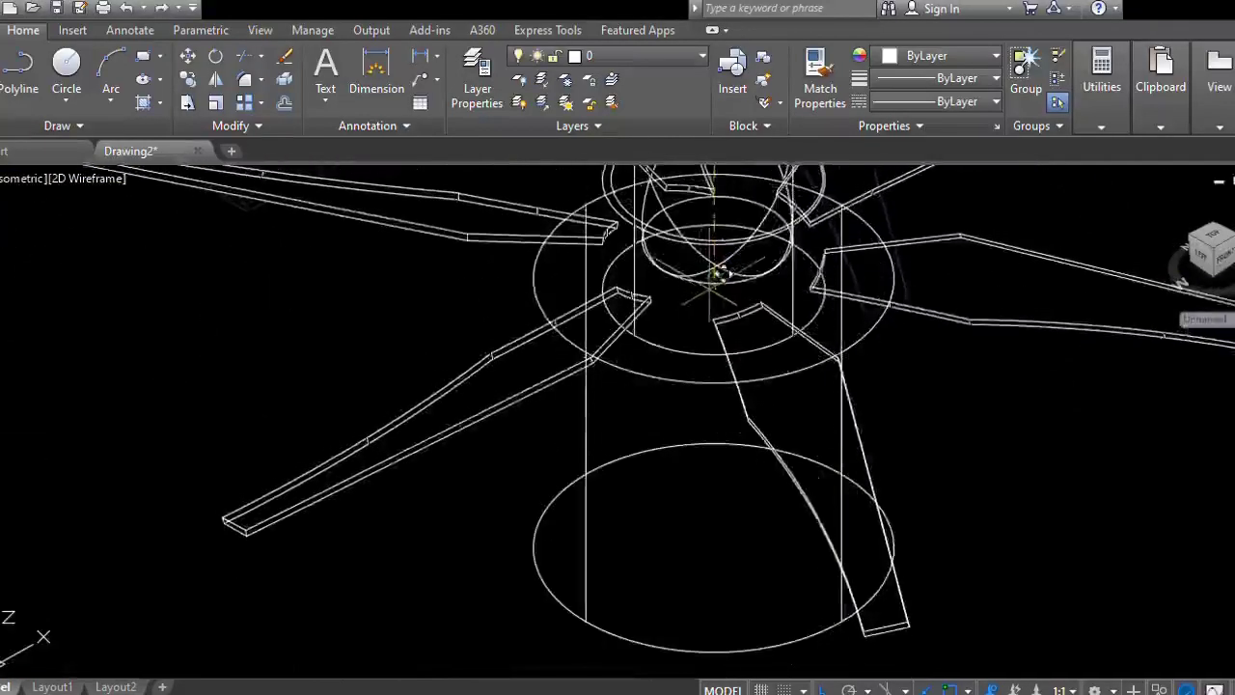
- Examine how the fan sits on its base cylinder using the Shaded visual style
{"action": "scroll", "coordinate": [458, 328], "scroll_direction": "down", "scroll_amount": 2}
{"action": "scroll", "coordinate": [482, 434], "scroll_direction": "up", "scroll_amount": 2}
{"action": "scroll", "coordinate": [607, 461], "scroll_direction": "down", "scroll_amount": 2}
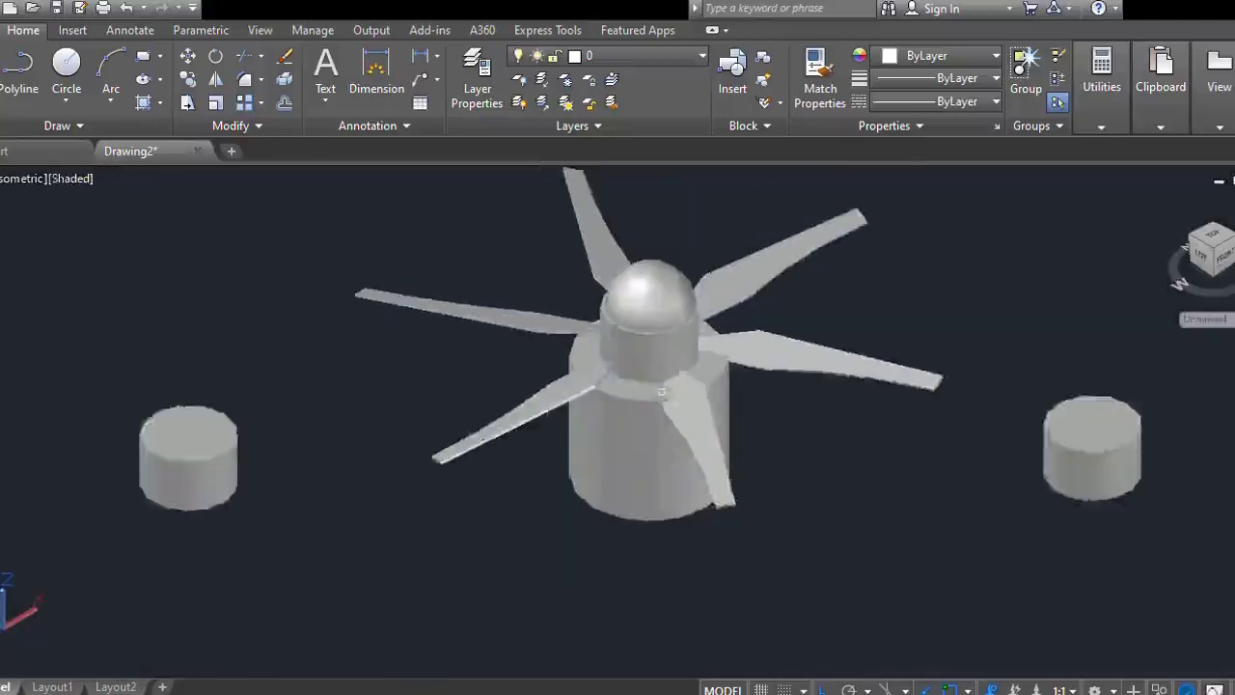
{"action": "scroll", "coordinate": [636, 386], "scroll_direction": "up", "scroll_amount": 3}
{"action": "left_click", "coordinate": [917, 338]}
{"action": "key", "text": "Escape"}
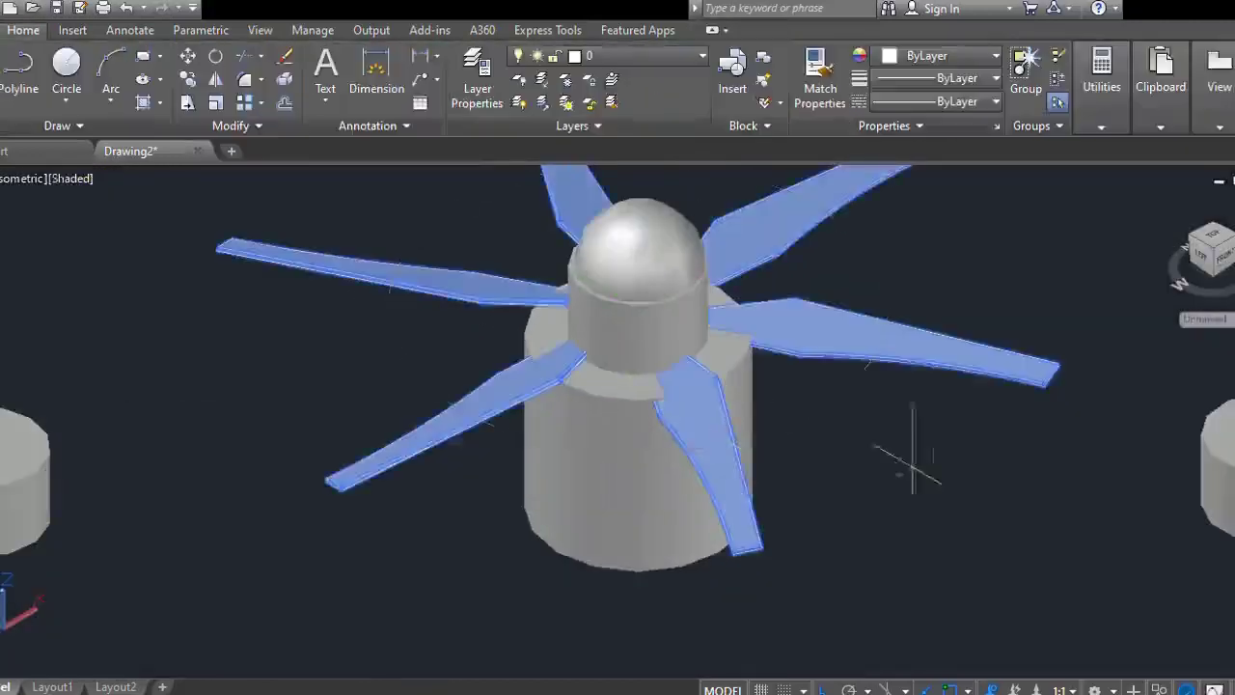
{"action": "scroll", "coordinate": [910, 450], "scroll_direction": "up", "scroll_amount": 2}
{"action": "scroll", "coordinate": [953, 445], "scroll_direction": "down", "scroll_amount": 5}
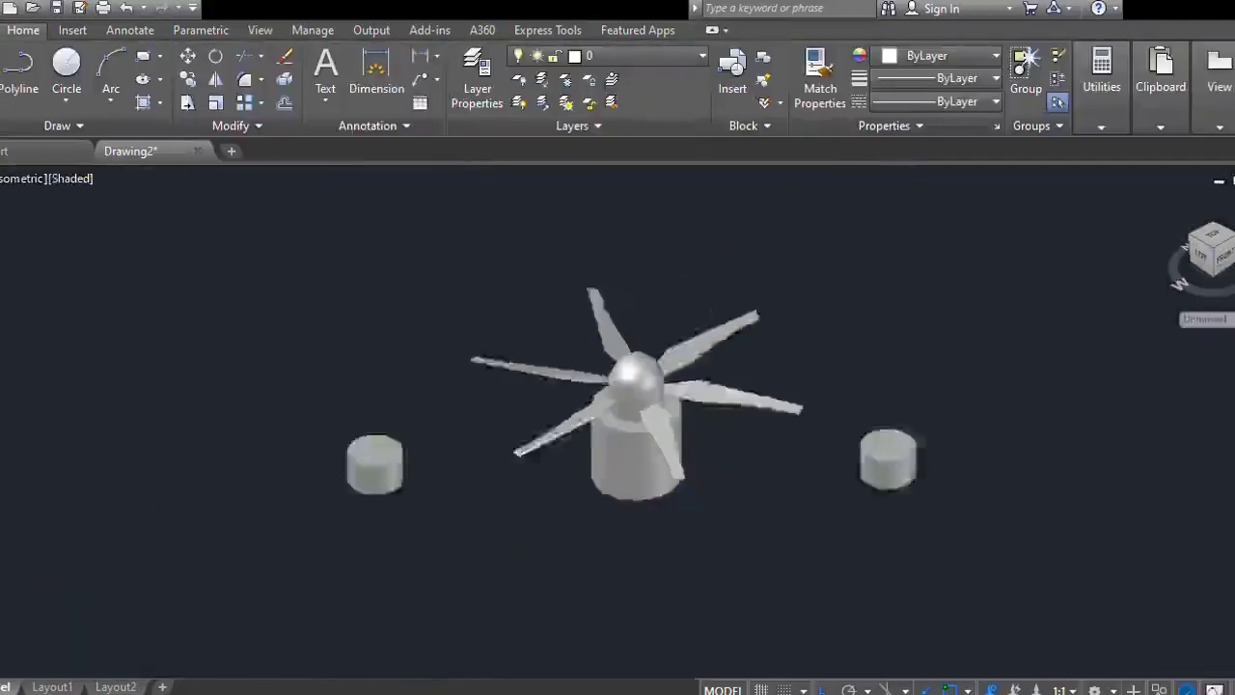
- Move the small cylinder from the fan's right to beyond the small cylinder on its left, and return to 2D Wireframe
{"action": "left_click", "coordinate": [762, 416]}
{"action": "type", "text": "m"}
{"action": "key", "text": "Return"}
{"action": "left_click", "coordinate": [770, 430]}
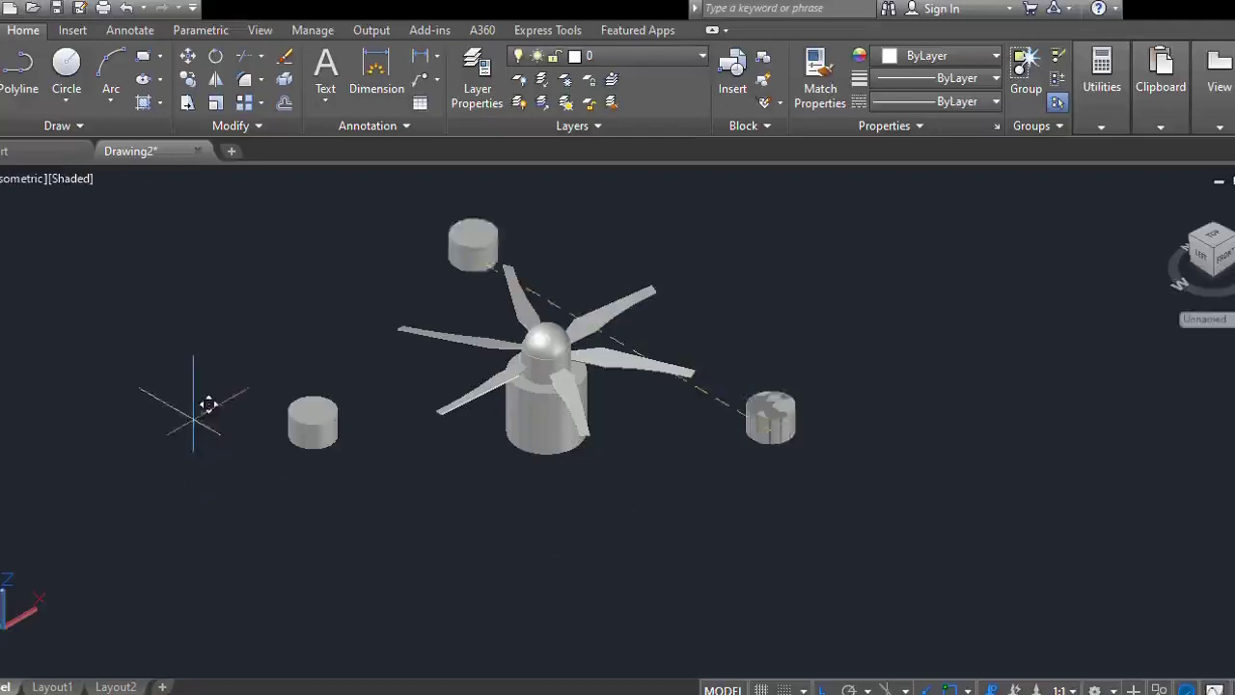
{"action": "left_click", "coordinate": [212, 426]}
{"action": "scroll", "coordinate": [452, 450], "scroll_direction": "down", "scroll_amount": 2}
{"action": "middle_click_drag", "start_coordinate": [386, 333], "coordinate": [261, 353]}
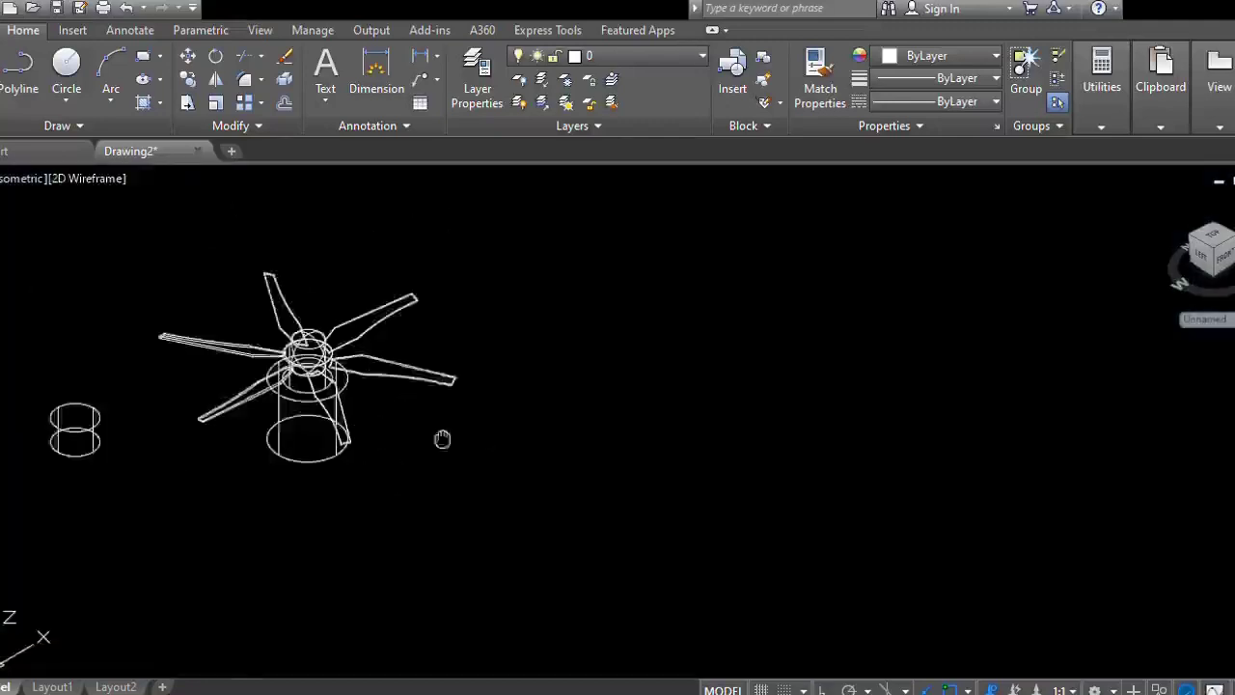
{"action": "middle_click_drag", "start_coordinate": [442, 439], "coordinate": [436, 407]}
{"action": "scroll", "coordinate": [436, 407], "scroll_direction": "down", "scroll_amount": 2}
{"action": "scroll", "coordinate": [443, 410], "scroll_direction": "up", "scroll_amount": 6}
{"action": "scroll", "coordinate": [555, 471], "scroll_direction": "down", "scroll_amount": 2}
{"action": "left_click", "coordinate": [552, 446]}
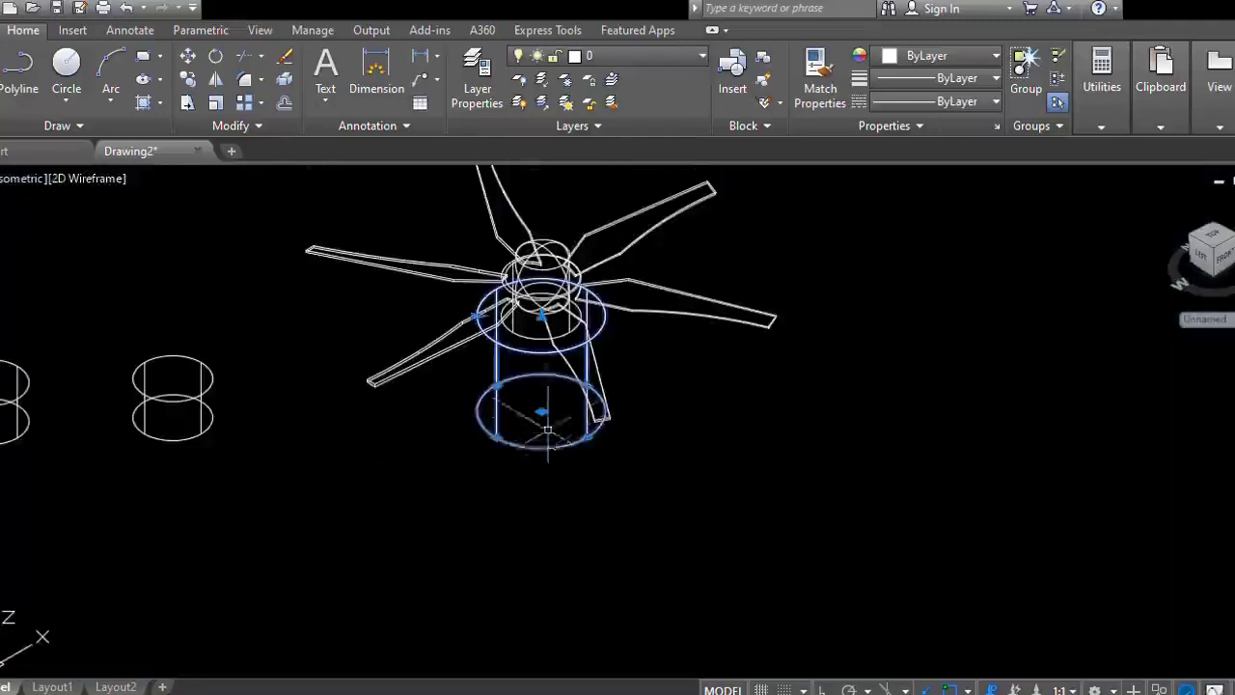
{"action": "key", "text": "Escape"}
{"action": "scroll", "coordinate": [573, 417], "scroll_direction": "up", "scroll_amount": 3}
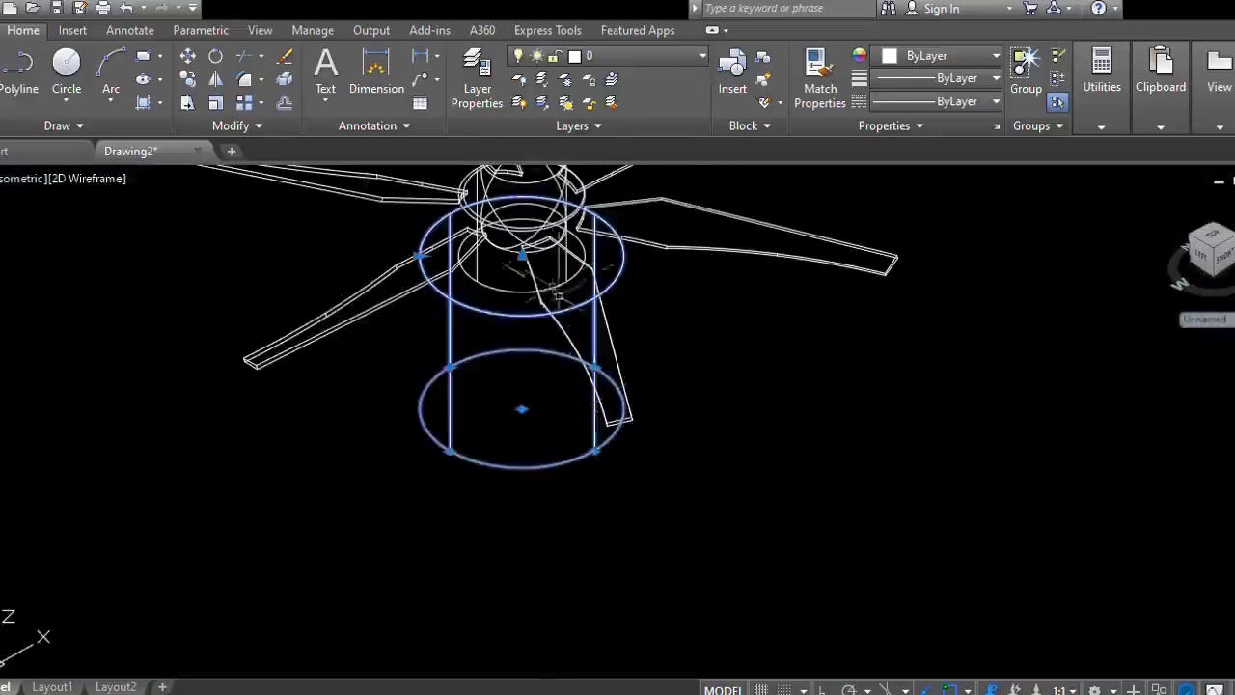
{"action": "left_click", "coordinate": [521, 409]}
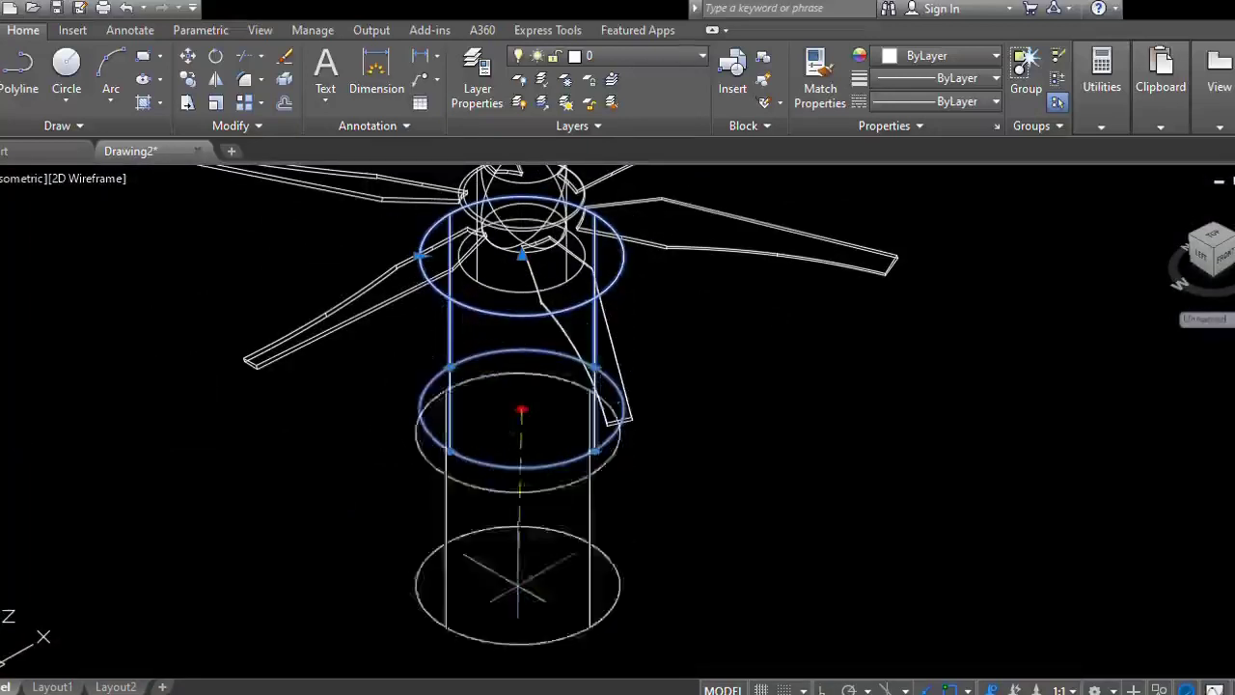
{"action": "key", "text": "Escape"}
{"action": "scroll", "coordinate": [540, 411], "scroll_direction": "down", "scroll_amount": 3}
{"action": "middle_click_drag", "start_coordinate": [812, 410], "coordinate": [552, 472]}
{"action": "key", "text": "Escape"}
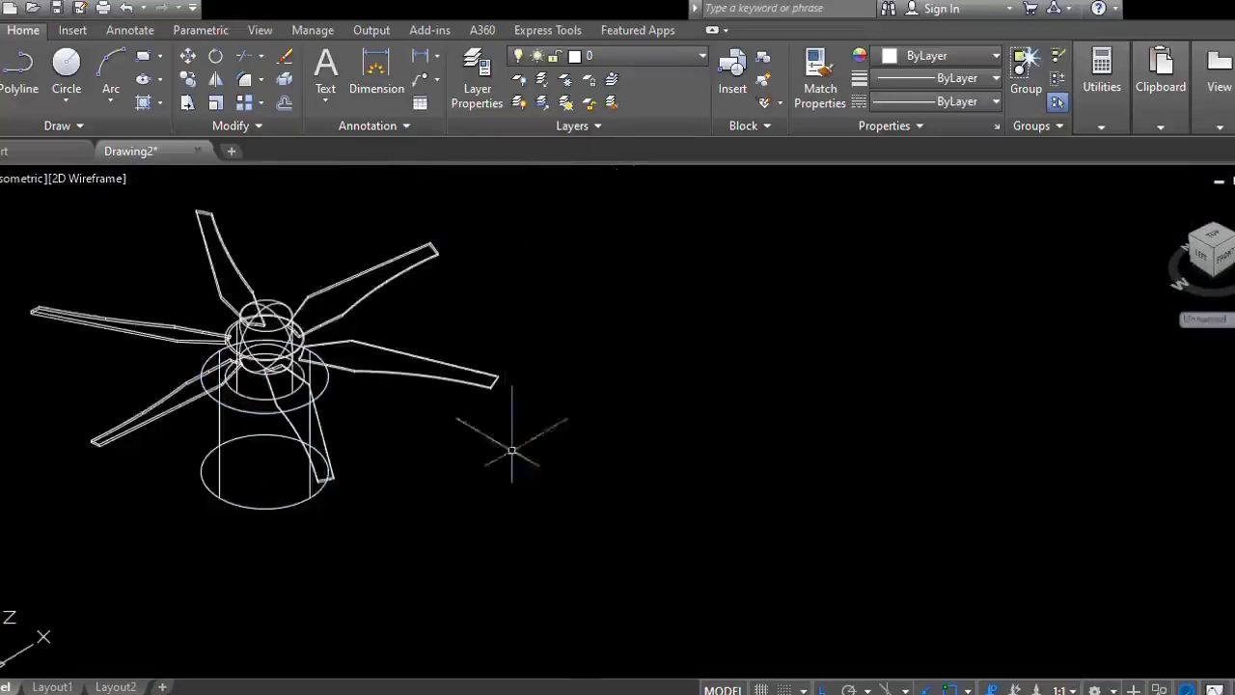
- Try to draw a rectangle to the right of the fan in the isometric view
{"action": "scroll", "coordinate": [537, 505], "scroll_direction": "down", "scroll_amount": 4}
{"action": "scroll", "coordinate": [546, 474], "scroll_direction": "up", "scroll_amount": 5}
{"action": "scroll", "coordinate": [570, 473], "scroll_direction": "down", "scroll_amount": 5}
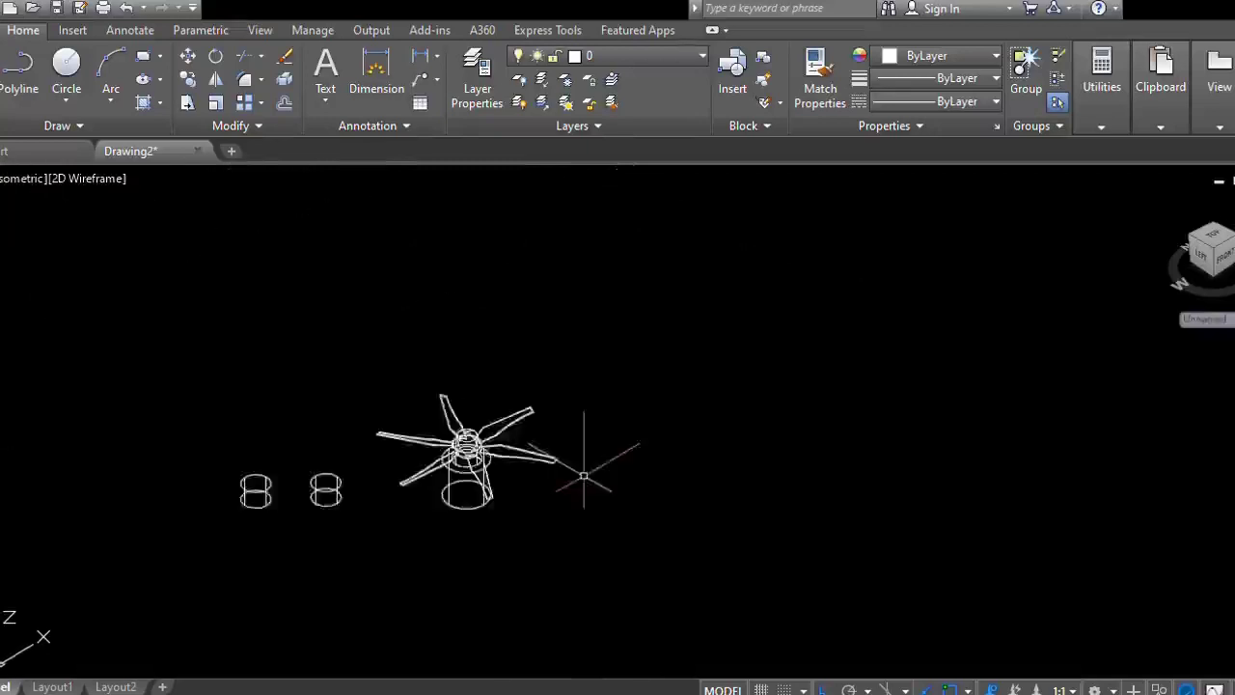
{"action": "left_click", "coordinate": [578, 410]}
{"action": "left_click", "coordinate": [827, 408]}
{"action": "scroll", "coordinate": [849, 434], "scroll_direction": "down", "scroll_amount": 2}
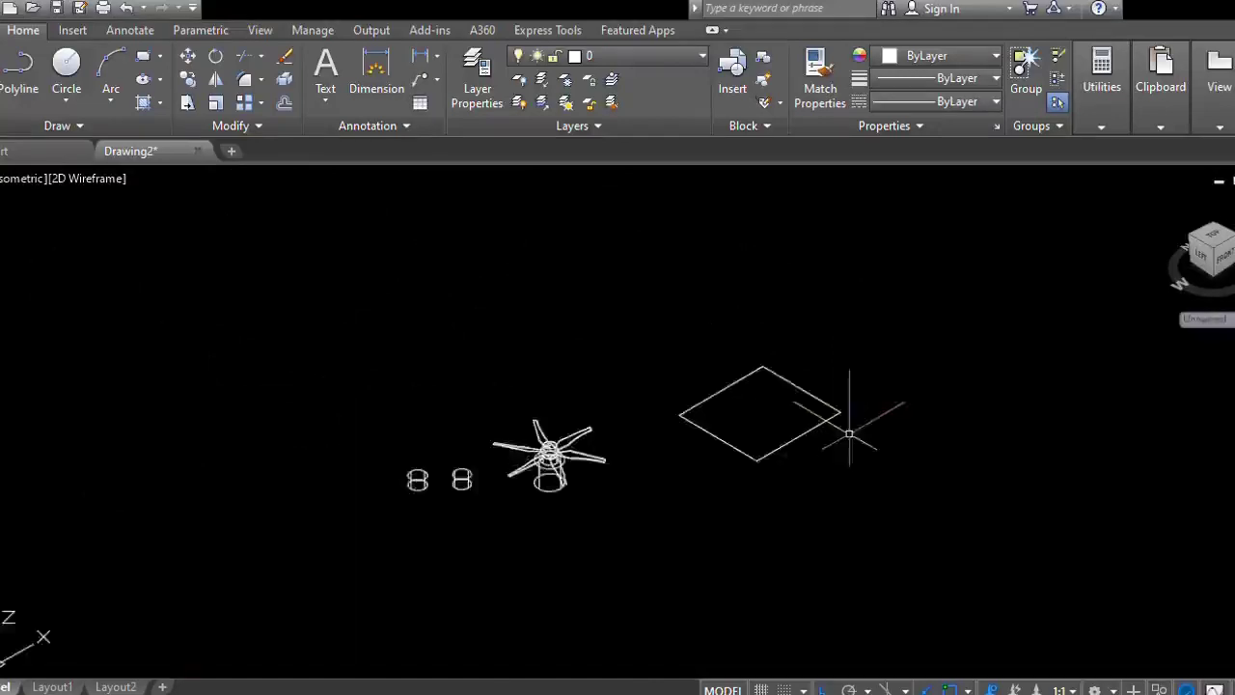
{"action": "scroll", "coordinate": [832, 456], "scroll_direction": "up", "scroll_amount": 2}
{"action": "middle_click_drag", "start_coordinate": [831, 455], "coordinate": [542, 452]}
{"action": "middle_click_drag", "start_coordinate": [434, 416], "coordinate": [511, 393]}
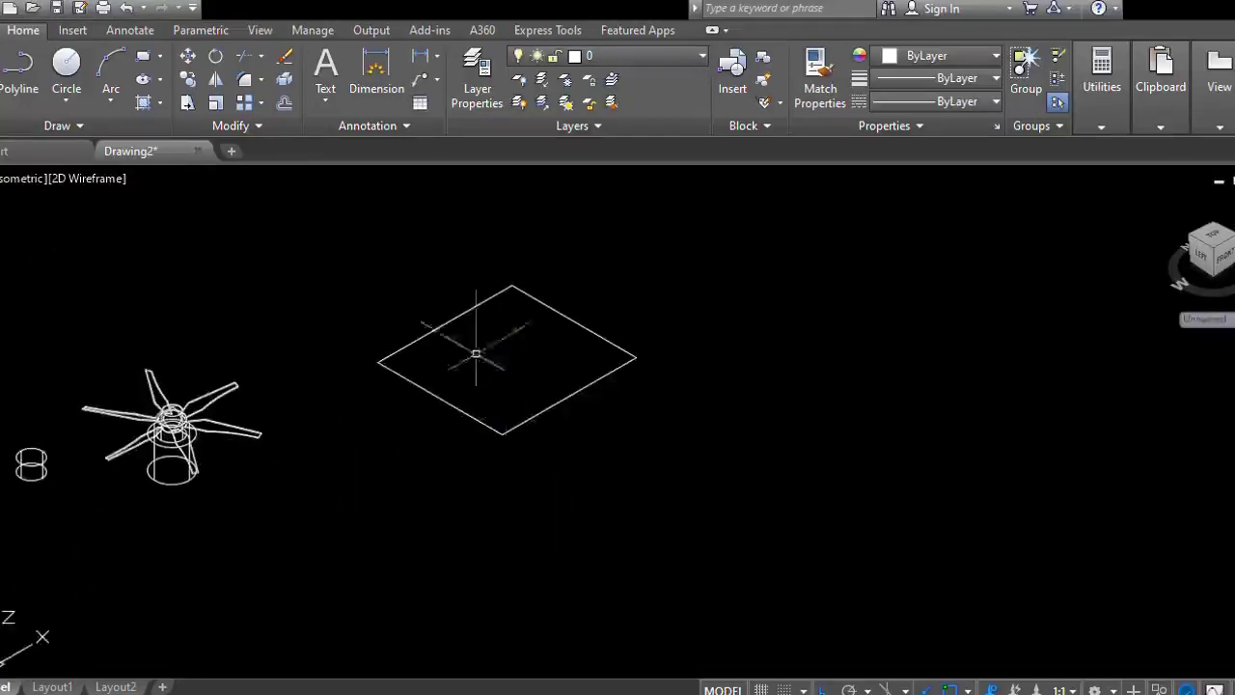
{"action": "middle_click_drag", "start_coordinate": [217, 328], "coordinate": [416, 370]}
{"action": "key", "text": "ctrl+z"}
- Draw a rectangle to the right of the fan in the Top view, slightly longer than the fan's width
{"action": "left_click", "coordinate": [11, 184]}
{"action": "left_click", "coordinate": [83, 289]}
{"action": "scroll", "coordinate": [501, 437], "scroll_direction": "up", "scroll_amount": 5}
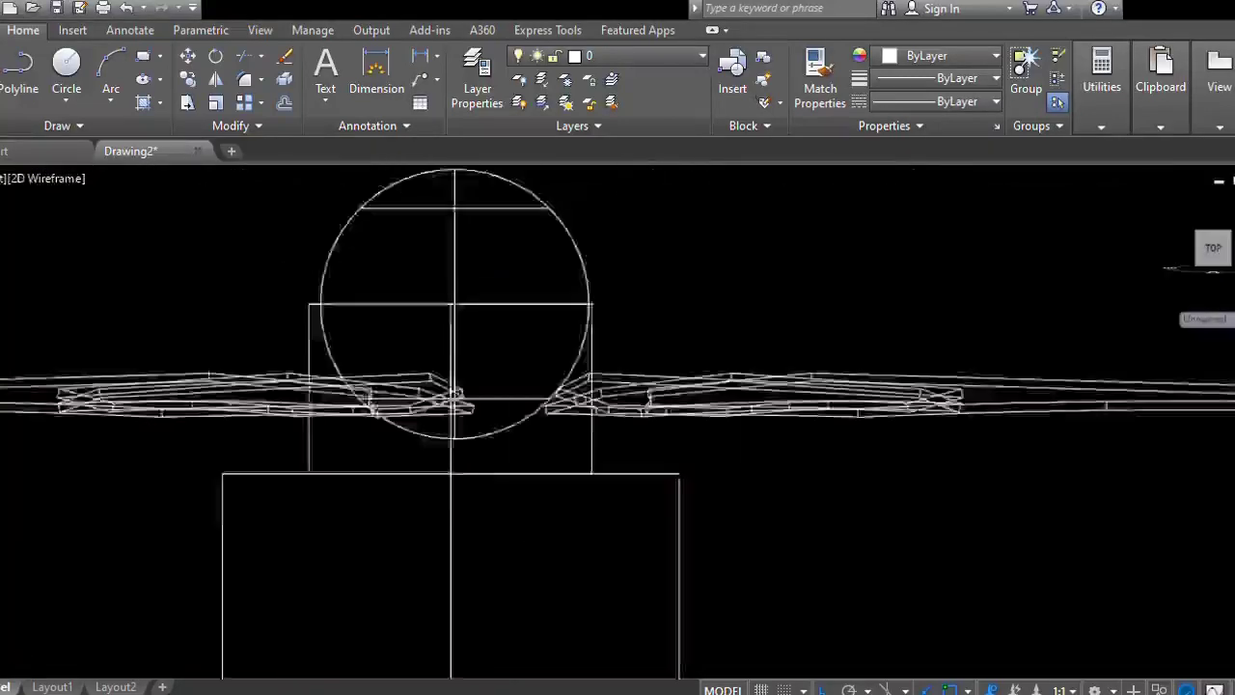
{"action": "scroll", "coordinate": [344, 427], "scroll_direction": "down", "scroll_amount": 10}
{"action": "middle_click_drag", "start_coordinate": [559, 482], "coordinate": [529, 449]}
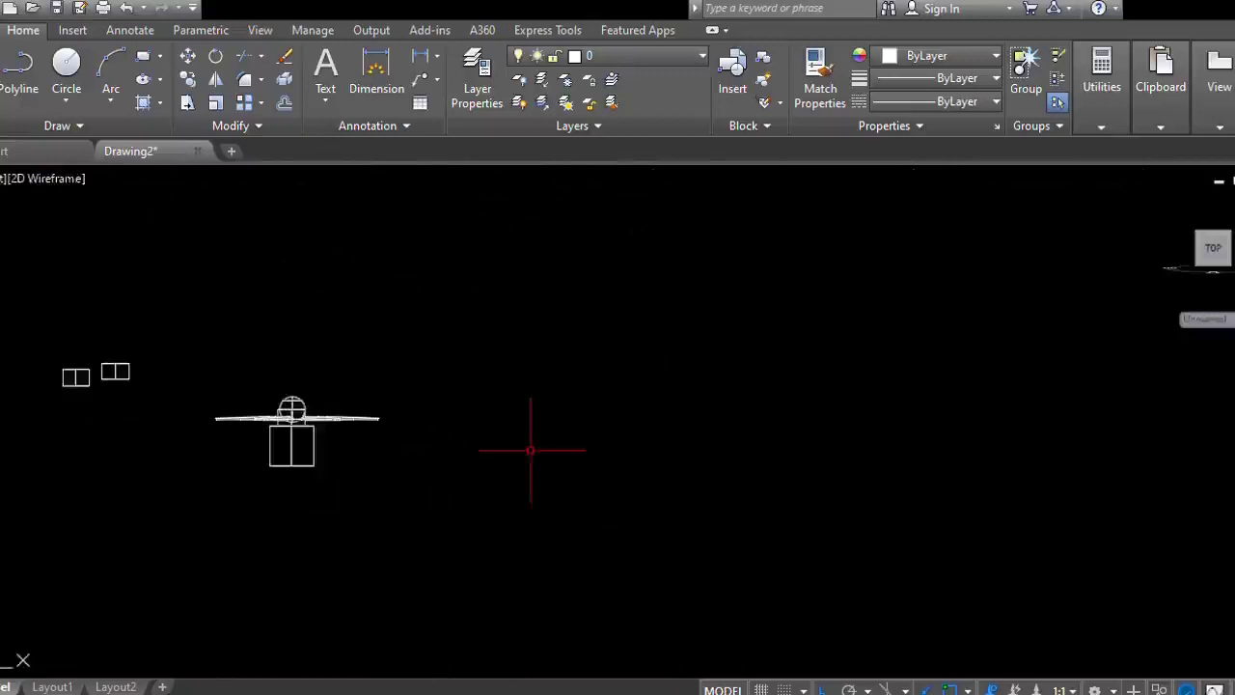
{"action": "left_click", "coordinate": [58, 181]}
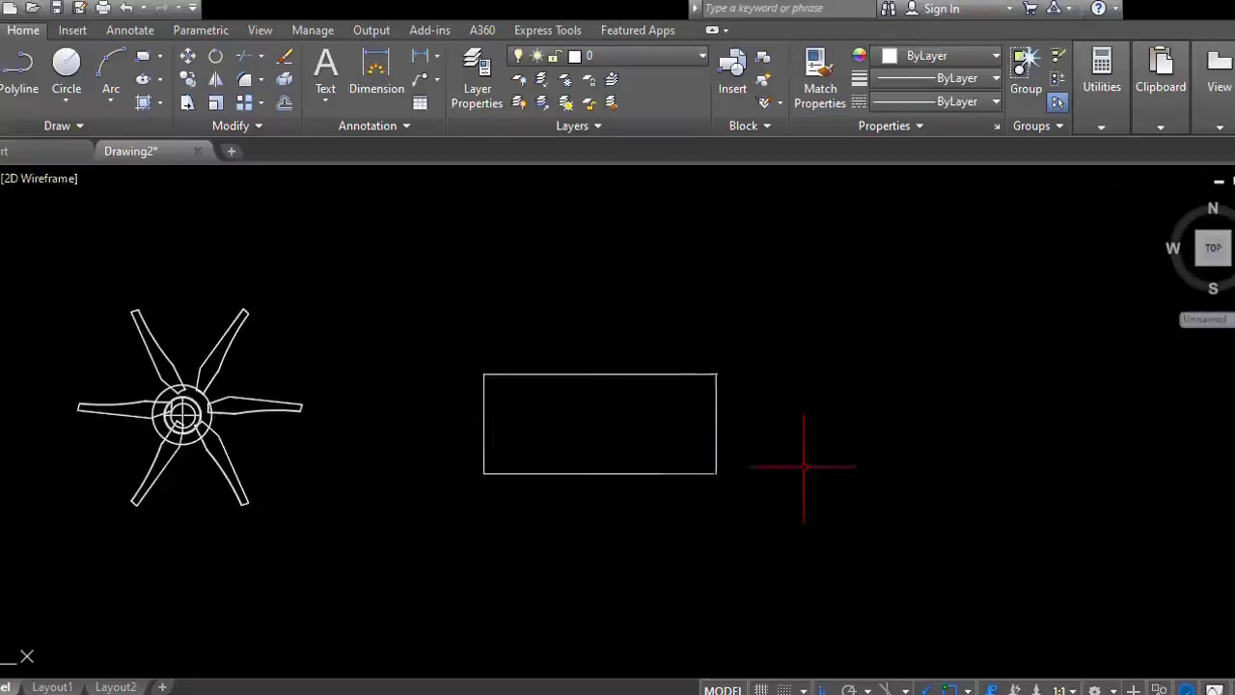
{"action": "middle_click_drag", "start_coordinate": [804, 467], "coordinate": [662, 453]}
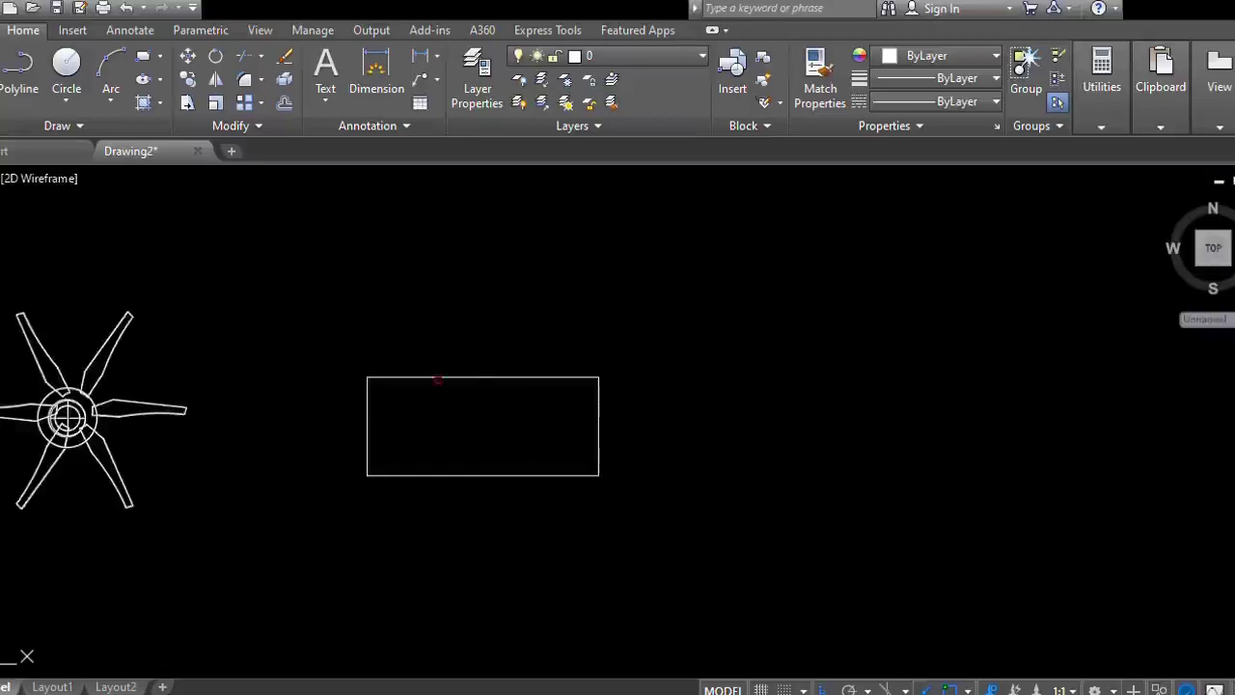
- Fillet all four corners of the rectangle with the same radius, rounding off most of its short sides
{"action": "left_click", "coordinate": [437, 380]}
{"action": "left_click", "coordinate": [367, 423]}
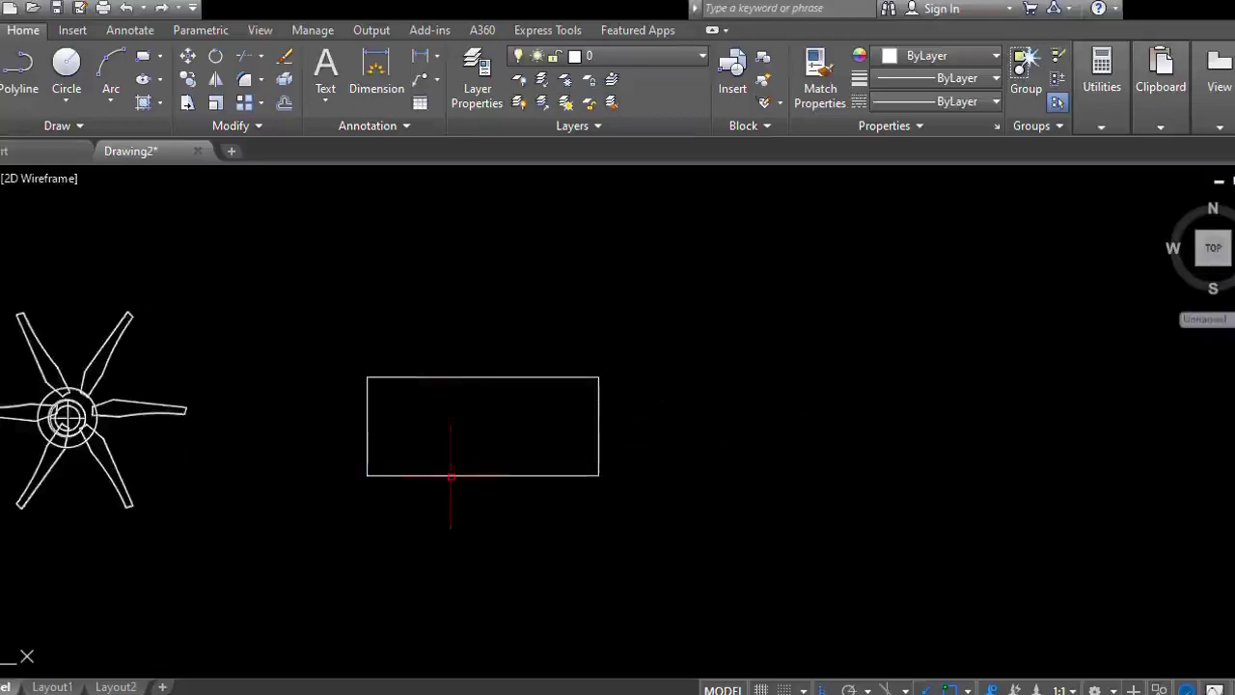
{"action": "key", "text": "Return"}
{"action": "type", "text": "r"}
{"action": "key", "text": "Return"}
{"action": "key", "text": "Return"}
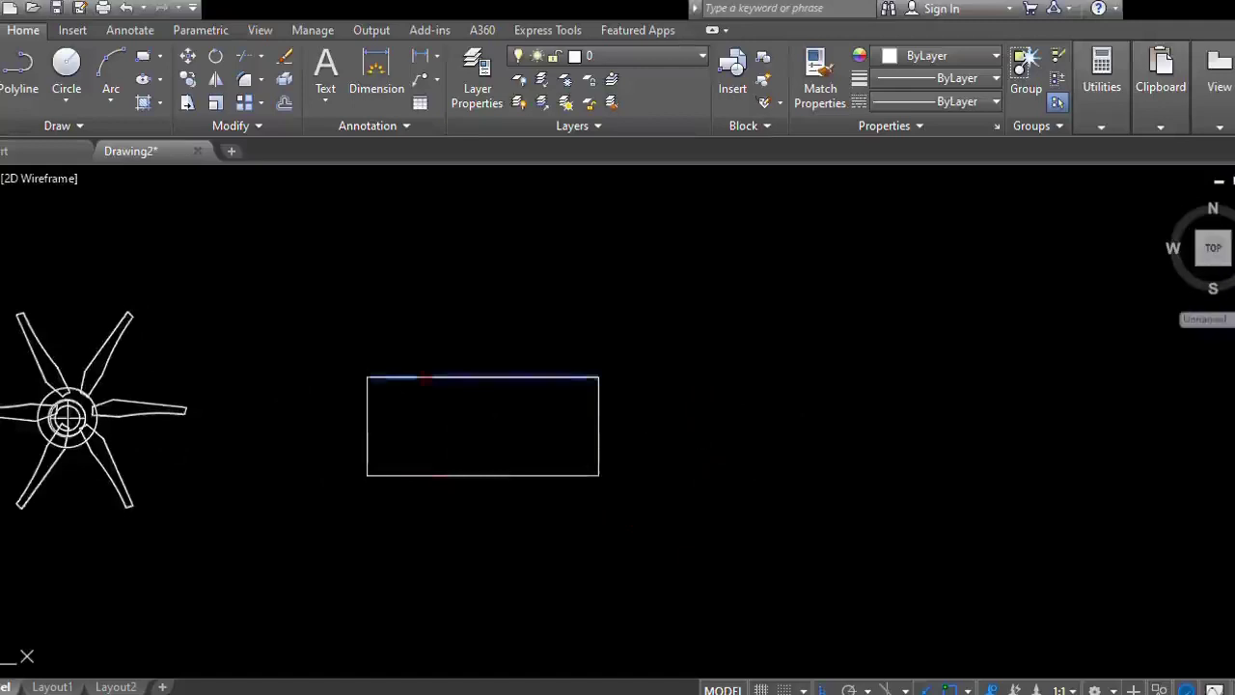
{"action": "left_click", "coordinate": [423, 376]}
{"action": "left_click", "coordinate": [370, 424]}
{"action": "left_click", "coordinate": [599, 440]}
{"action": "key", "text": "Return"}
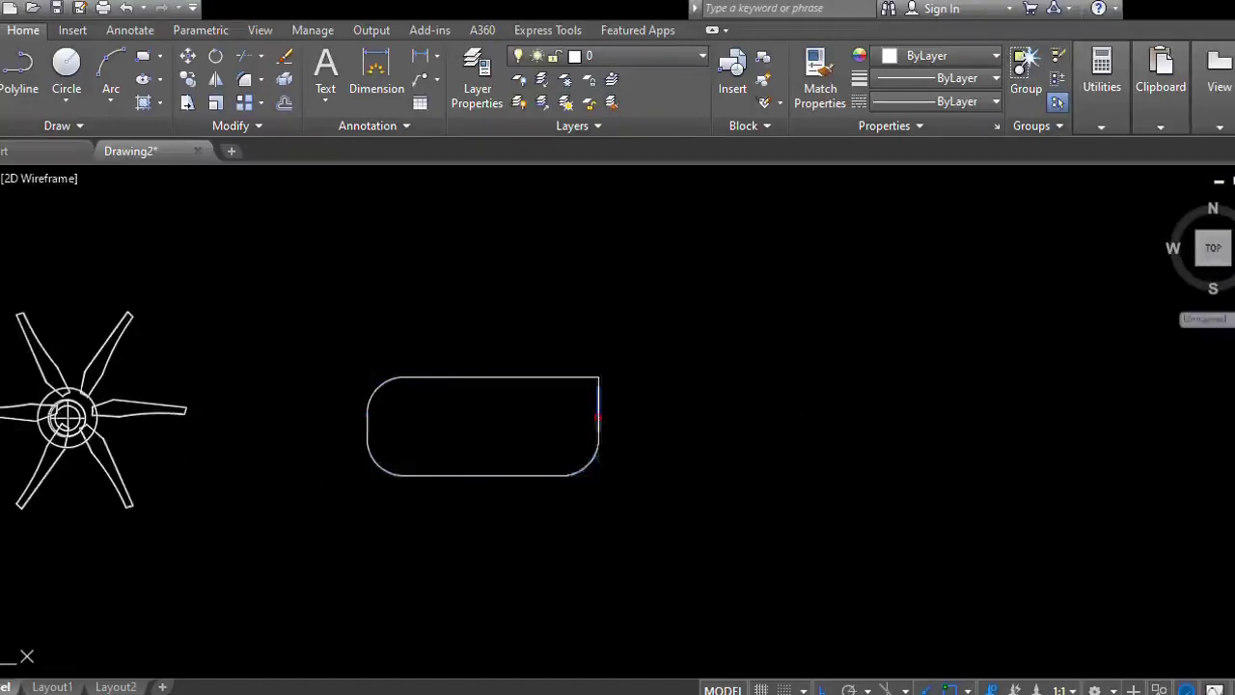
{"action": "left_click", "coordinate": [599, 418]}
{"action": "left_click", "coordinate": [567, 377]}
- Extrude the rounded rectangle into a shallow slab about as tall as the small cylinders
{"action": "mouse_move", "coordinate": [500, 463]}
{"action": "middle_mouse_down"}
{"action": "mouse_move", "coordinate": [611, 480]}
{"action": "mouse_move", "coordinate": [640, 576]}
{"action": "mouse_move", "coordinate": [513, 614]}
{"action": "mouse_move", "coordinate": [532, 563]}
{"action": "mouse_move", "coordinate": [520, 586]}
{"action": "mouse_move", "coordinate": [499, 579]}
{"action": "middle_mouse_up"}
{"action": "middle_click_drag", "start_coordinate": [411, 611], "coordinate": [465, 567]}
{"action": "key", "text": "ctrl+shift+e"}
{"action": "left_click", "coordinate": [596, 466]}
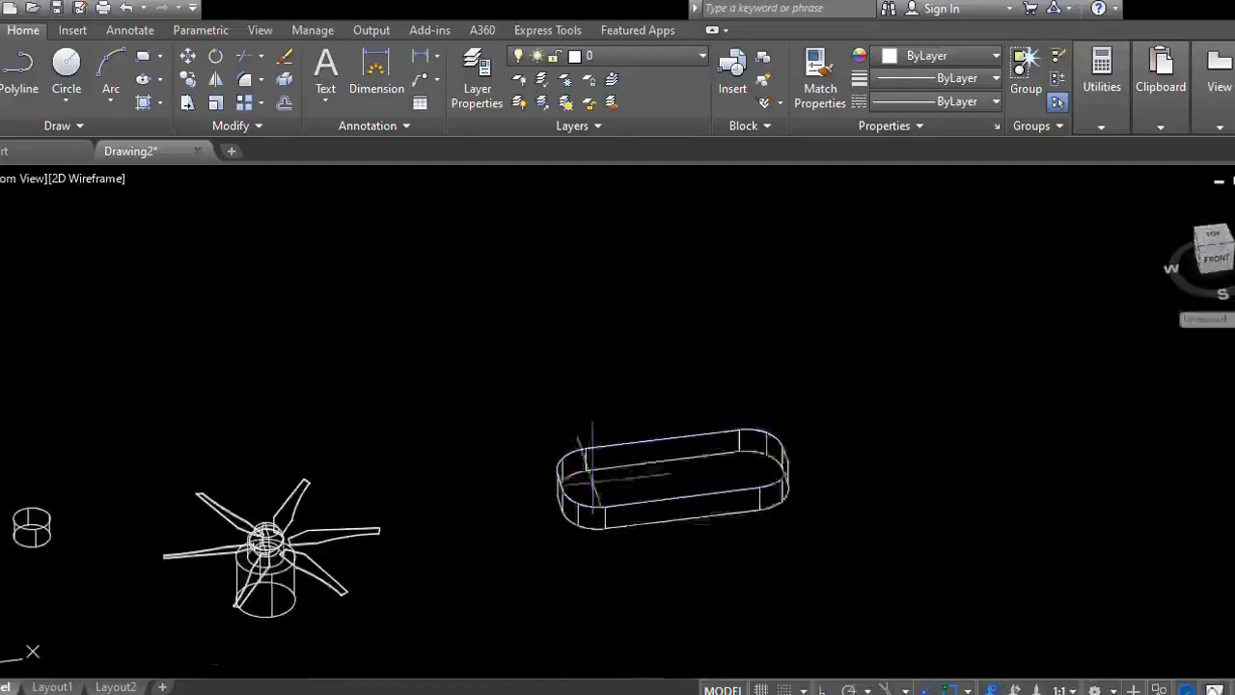
{"action": "key", "text": "Escape"}
{"action": "scroll", "coordinate": [603, 472], "scroll_direction": "down", "scroll_amount": 2}
- In the Top view, draw a diagonal line from the slab's upper-right rounded corner through and far past its lower-left corner
{"action": "left_click", "coordinate": [15, 180]}
{"action": "left_click", "coordinate": [30, 199]}
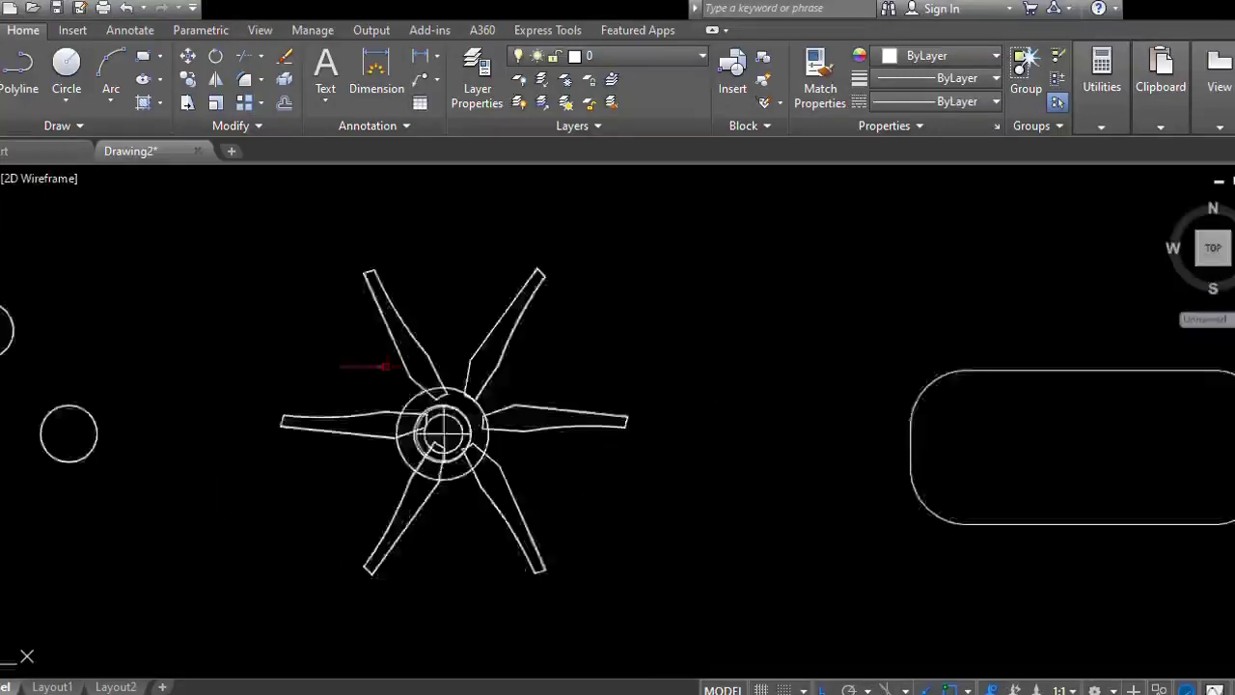
{"action": "scroll", "coordinate": [359, 381], "scroll_direction": "down", "scroll_amount": 3}
{"action": "scroll", "coordinate": [676, 434], "scroll_direction": "up", "scroll_amount": 3}
{"action": "scroll", "coordinate": [576, 485], "scroll_direction": "down", "scroll_amount": 2}
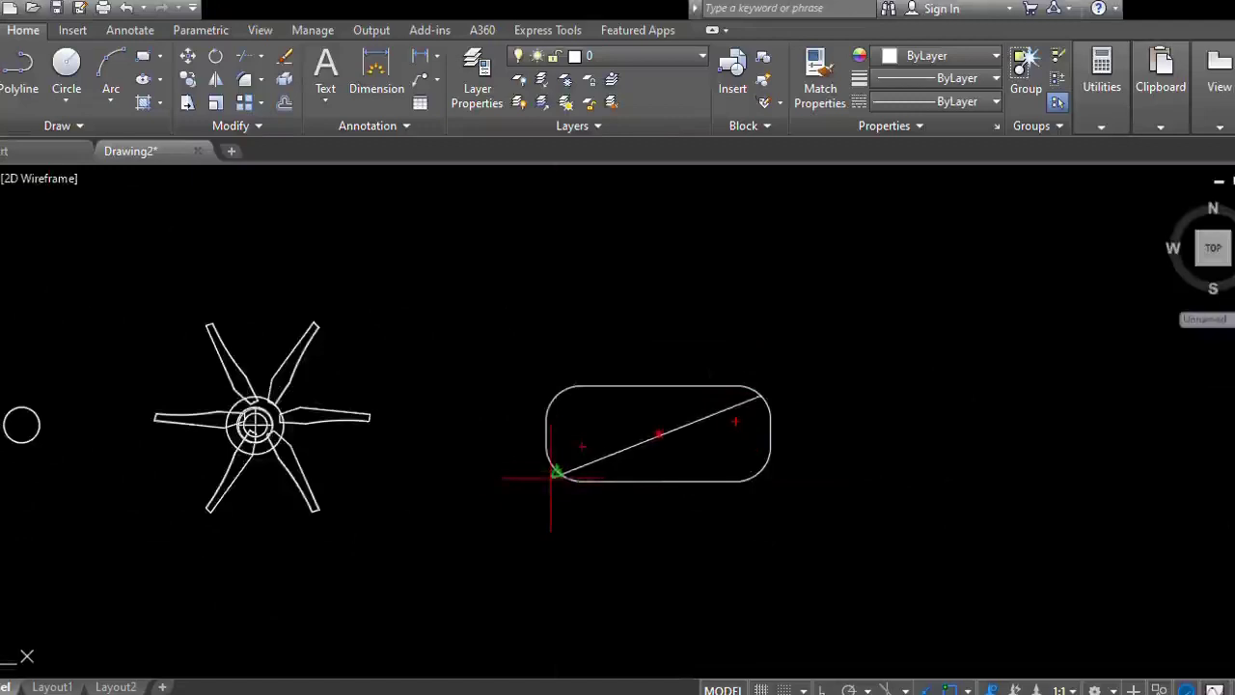
{"action": "left_click", "coordinate": [552, 476]}
{"action": "scroll", "coordinate": [684, 516], "scroll_direction": "down", "scroll_amount": 8}
{"action": "scroll", "coordinate": [696, 513], "scroll_direction": "up", "scroll_amount": 8}
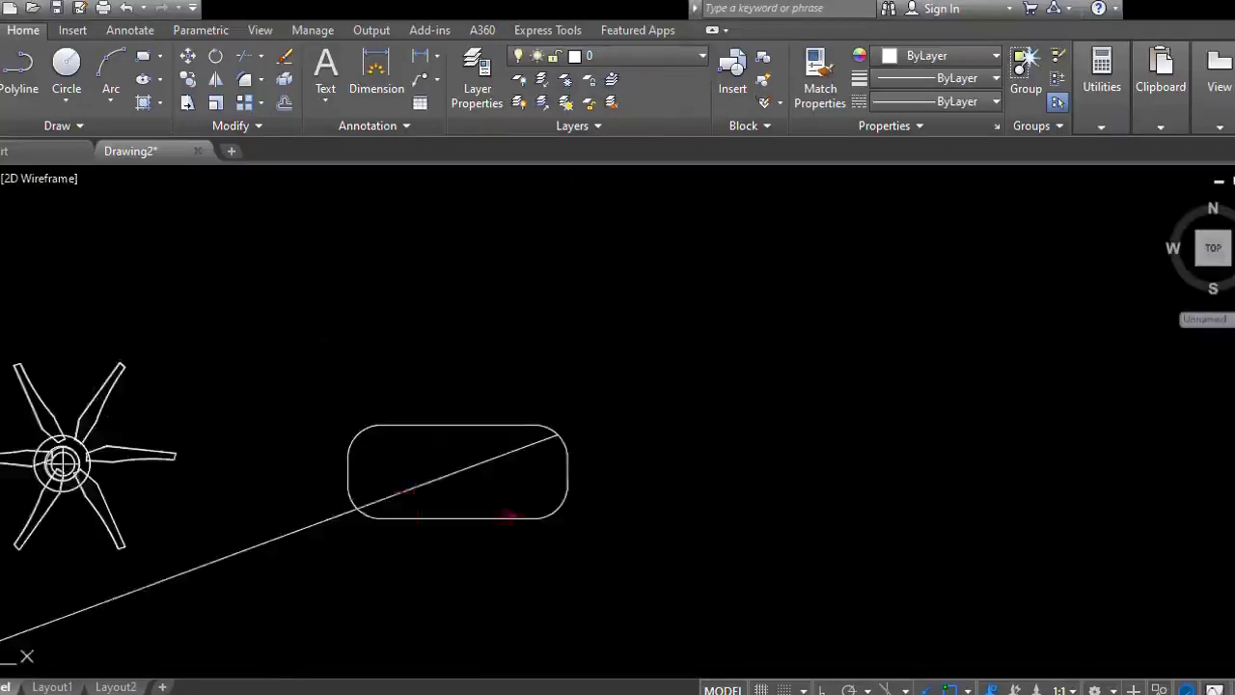
{"action": "scroll", "coordinate": [552, 446], "scroll_direction": "up", "scroll_amount": 4}
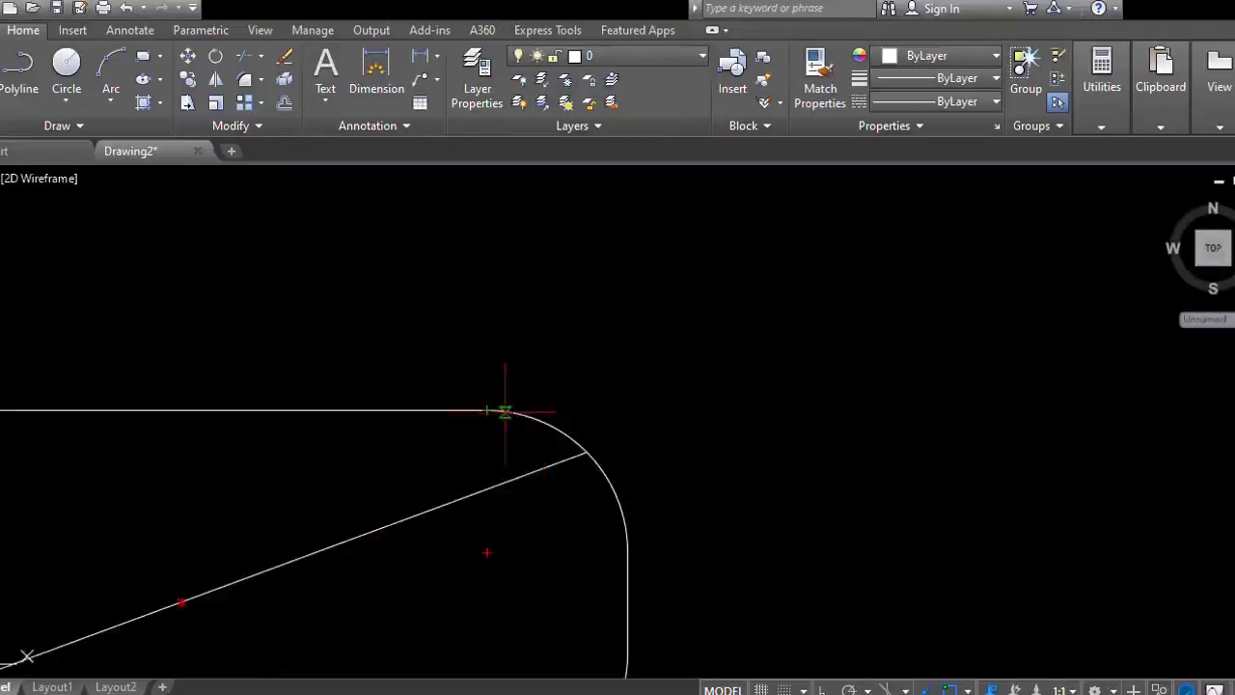
{"action": "scroll", "coordinate": [574, 507], "scroll_direction": "down", "scroll_amount": 5}
{"action": "scroll", "coordinate": [565, 502], "scroll_direction": "up", "scroll_amount": 3}
- Try to offset the diagonal line towards the slab's lower-right side at wider distances
{"action": "left_click", "coordinate": [491, 505]}
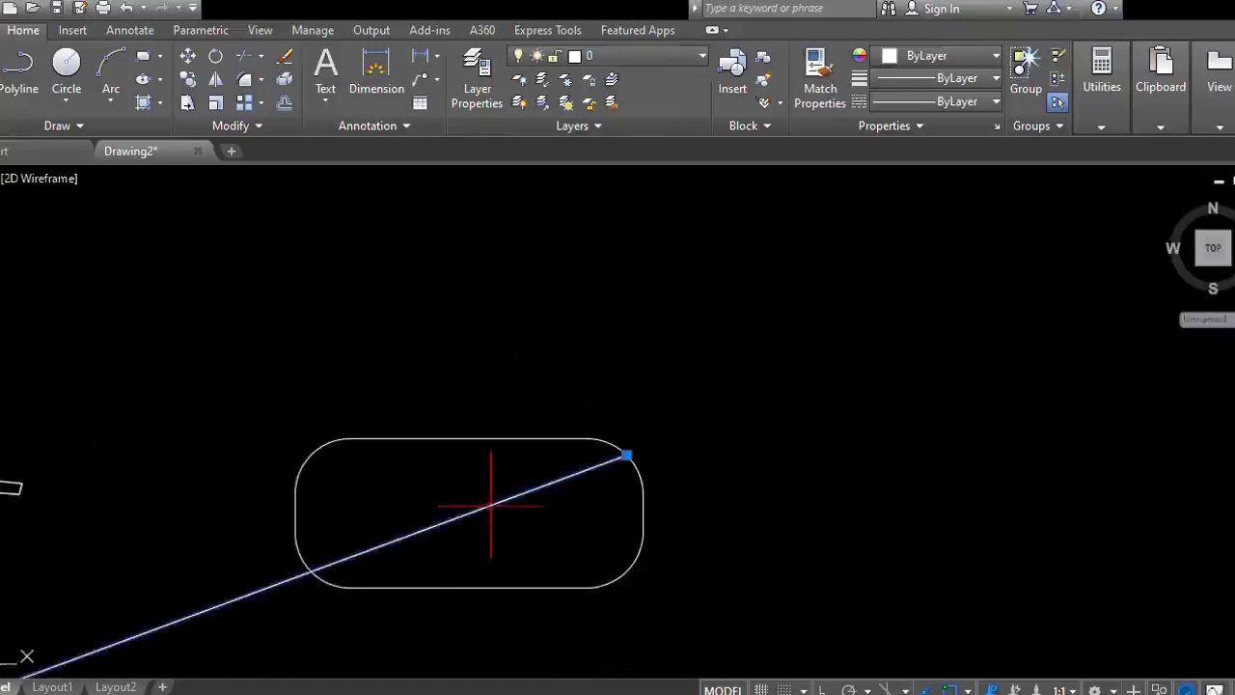
{"action": "scroll", "coordinate": [781, 499], "scroll_direction": "down", "scroll_amount": 5}
{"action": "scroll", "coordinate": [791, 486], "scroll_direction": "up", "scroll_amount": 6}
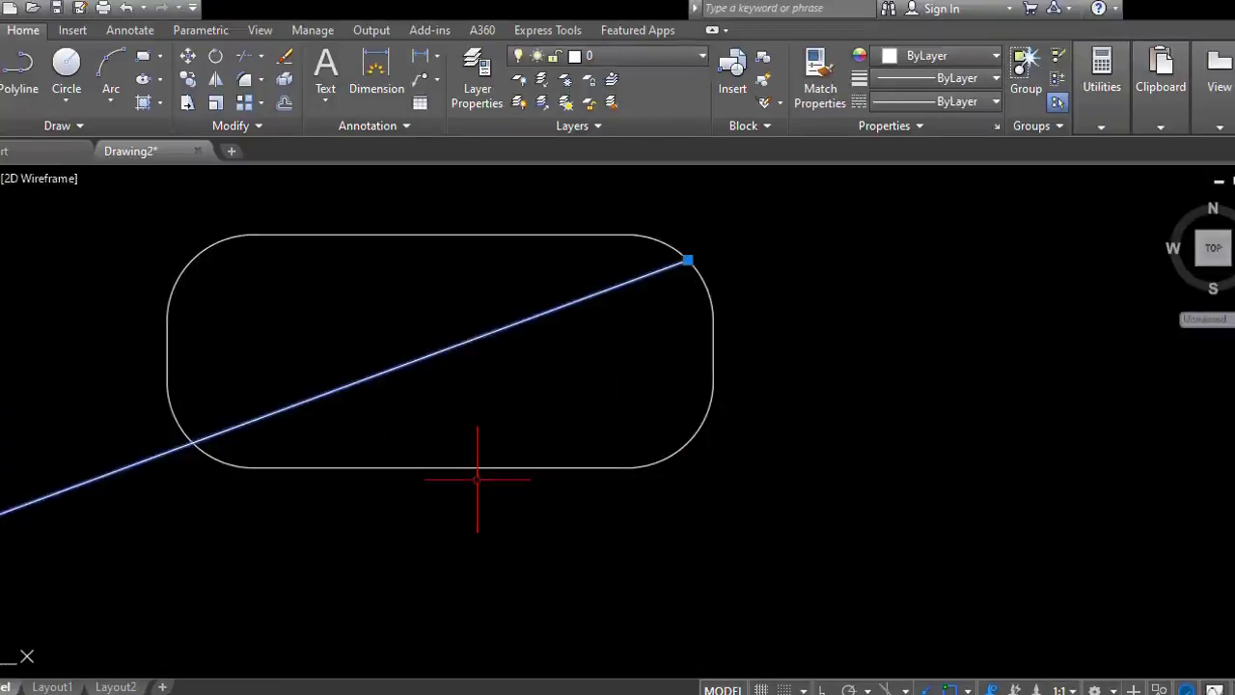
{"action": "key", "text": "Return"}
{"action": "left_click", "coordinate": [440, 350]}
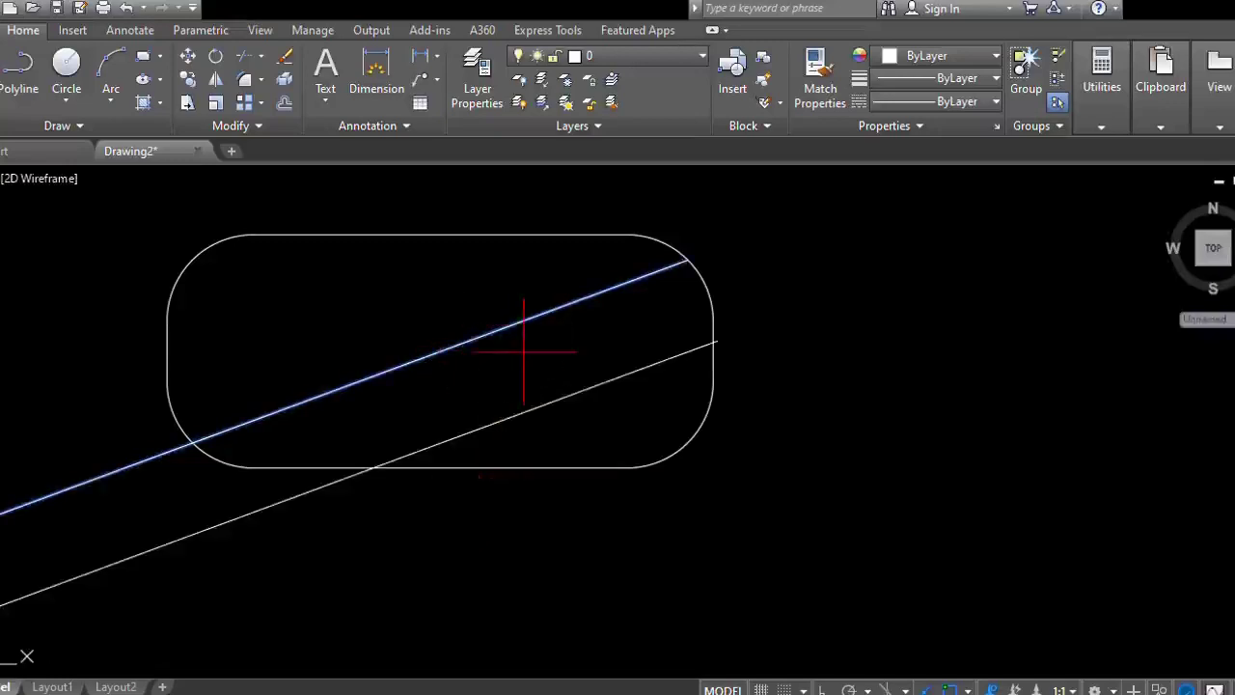
{"action": "left_click", "coordinate": [524, 352]}
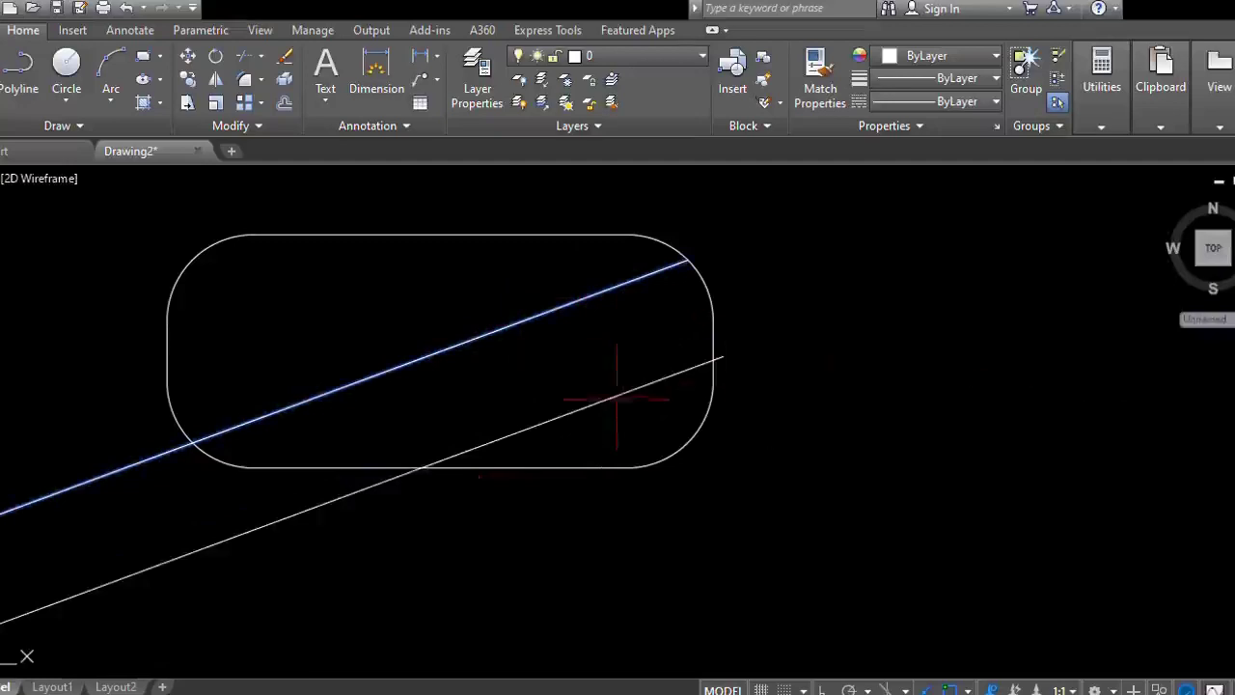
{"action": "left_click", "coordinate": [617, 396]}
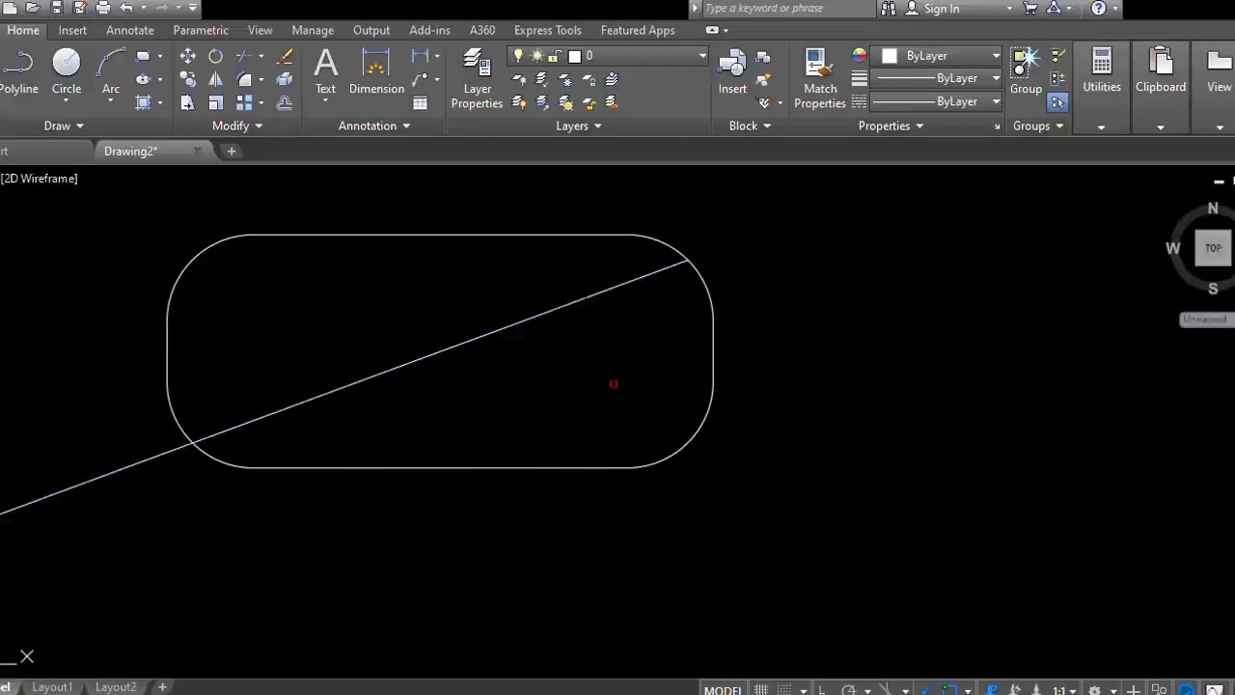
{"action": "left_click", "coordinate": [575, 305]}
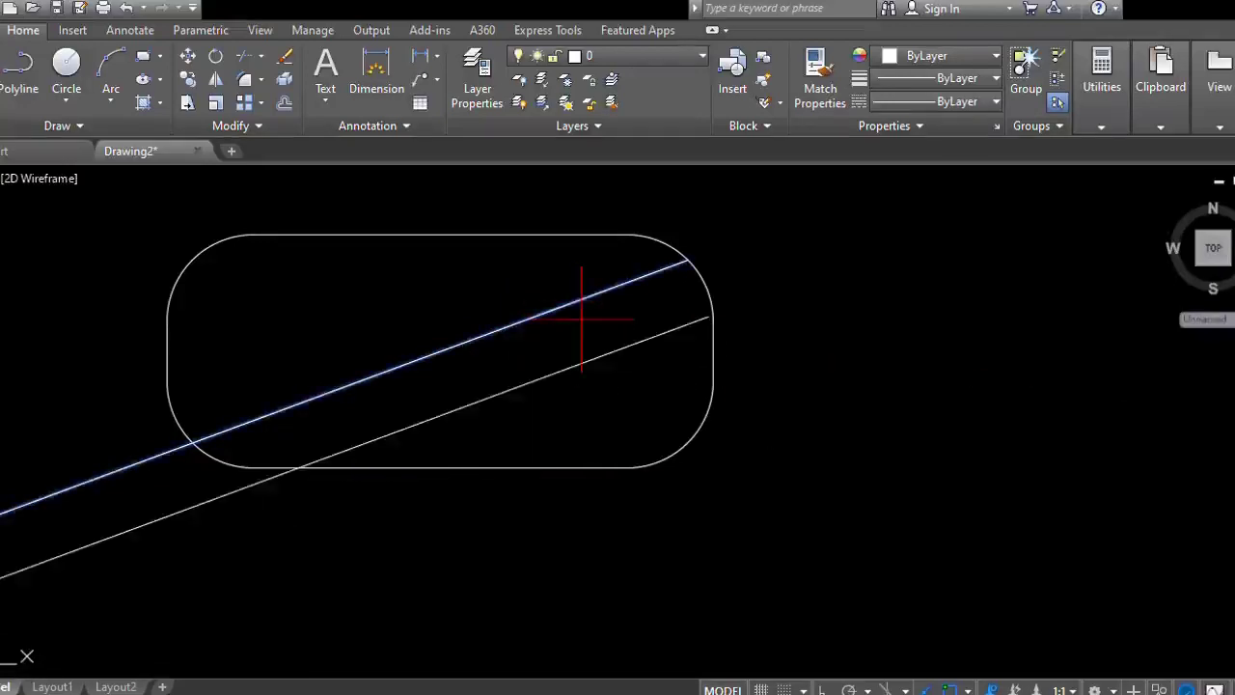
{"action": "key", "text": "Escape"}
- Offset the diagonal line by the same small distance to both sides, forming three parallel lines across the slab
{"action": "left_click", "coordinate": [580, 303]}
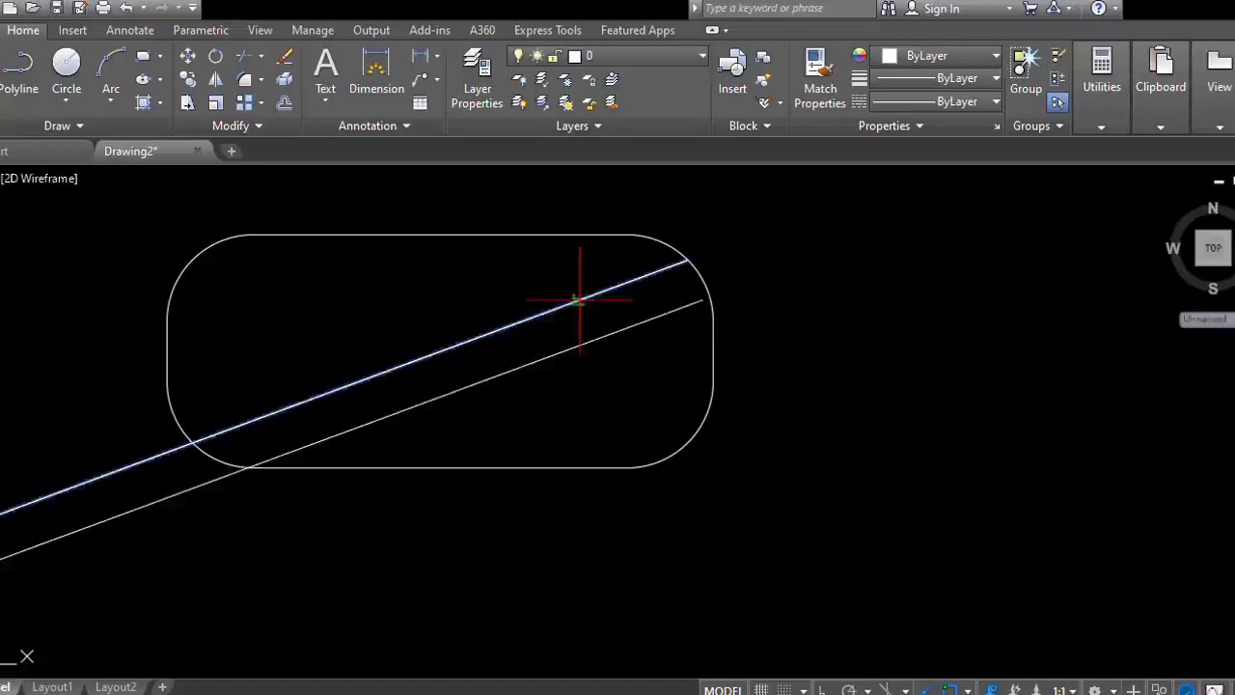
{"action": "left_click", "coordinate": [672, 350]}
{"action": "scroll", "coordinate": [623, 397], "scroll_direction": "down", "scroll_amount": 2}
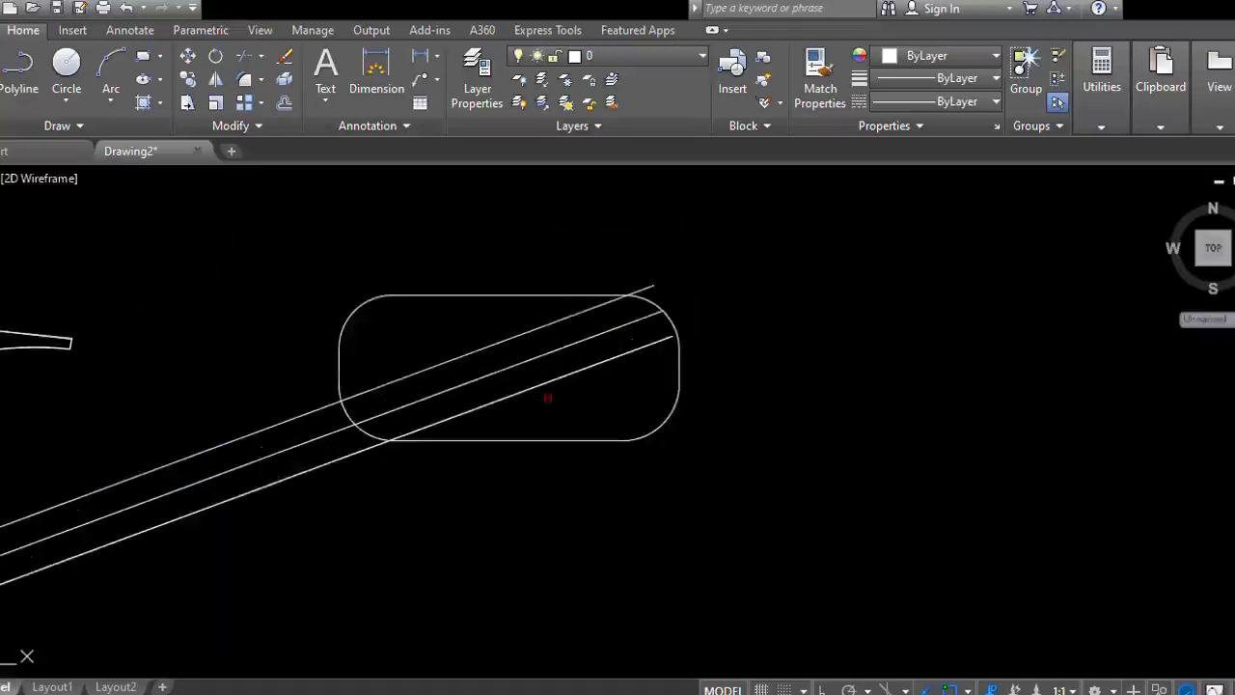
- Try to move the lower of the three parallel lines along its own direction, past the slab's right edge
{"action": "scroll", "coordinate": [579, 396], "scroll_direction": "up", "scroll_amount": 2}
{"action": "middle_click_drag", "start_coordinate": [665, 381], "coordinate": [600, 420]}
{"action": "scroll", "coordinate": [589, 444], "scroll_direction": "down", "scroll_amount": 4}
{"action": "scroll", "coordinate": [496, 501], "scroll_direction": "up", "scroll_amount": 4}
{"action": "middle_click_drag", "start_coordinate": [331, 518], "coordinate": [515, 433]}
{"action": "scroll", "coordinate": [515, 434], "scroll_direction": "down", "scroll_amount": 2}
{"action": "middle_click_drag", "start_coordinate": [405, 444], "coordinate": [532, 475]}
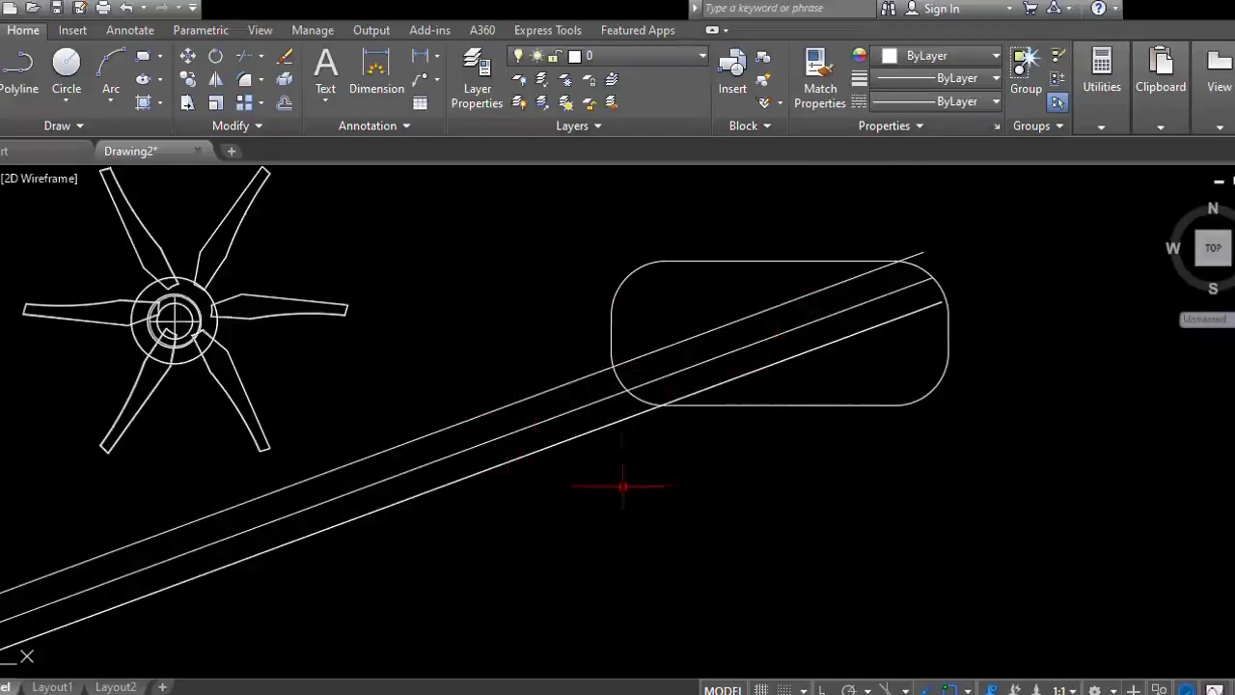
{"action": "scroll", "coordinate": [1013, 396], "scroll_direction": "up", "scroll_amount": 2}
{"action": "scroll", "coordinate": [975, 262], "scroll_direction": "up", "scroll_amount": 2}
{"action": "middle_click_drag", "start_coordinate": [972, 260], "coordinate": [814, 439]}
{"action": "left_click", "coordinate": [643, 424]}
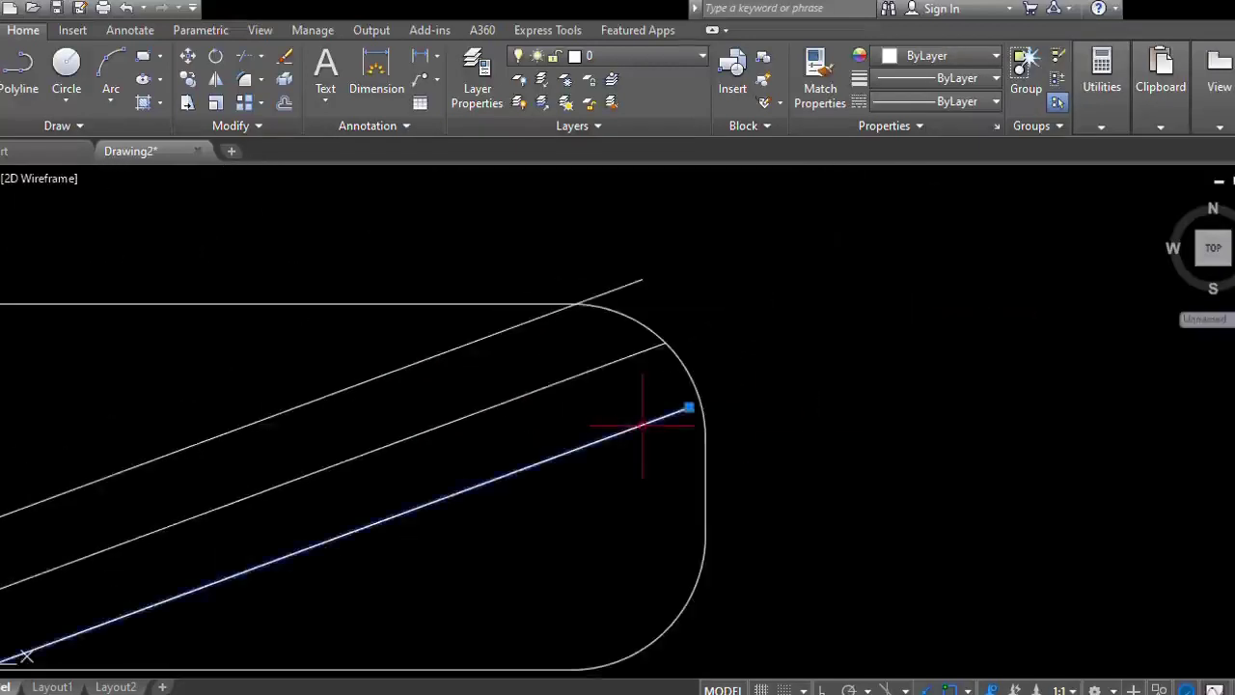
{"action": "key", "text": "m"}
{"action": "key", "text": "space"}
{"action": "left_click", "coordinate": [643, 424]}
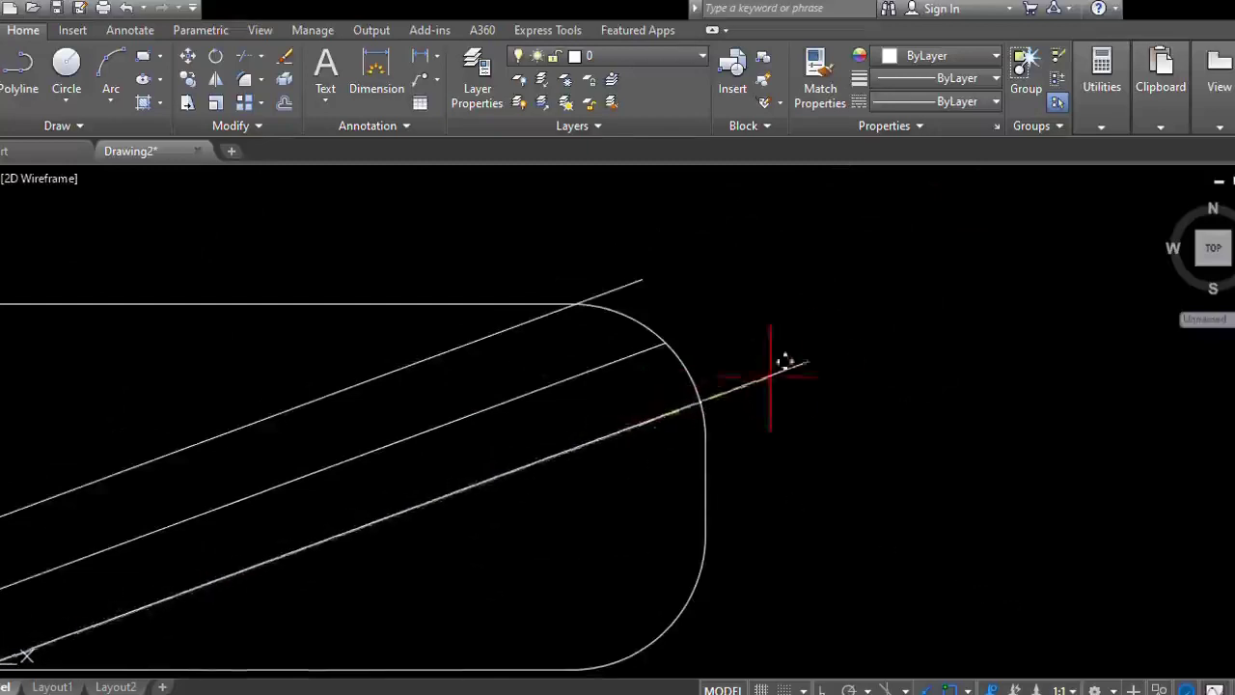
{"action": "left_click", "coordinate": [801, 357]}
{"action": "scroll", "coordinate": [628, 518], "scroll_direction": "down", "scroll_amount": 2}
{"action": "scroll", "coordinate": [653, 418], "scroll_direction": "up", "scroll_amount": 2}
- Stretch the lower parallel line's upper end well beyond the slab's right edge, keeping its direction
{"action": "left_click", "coordinate": [653, 420]}
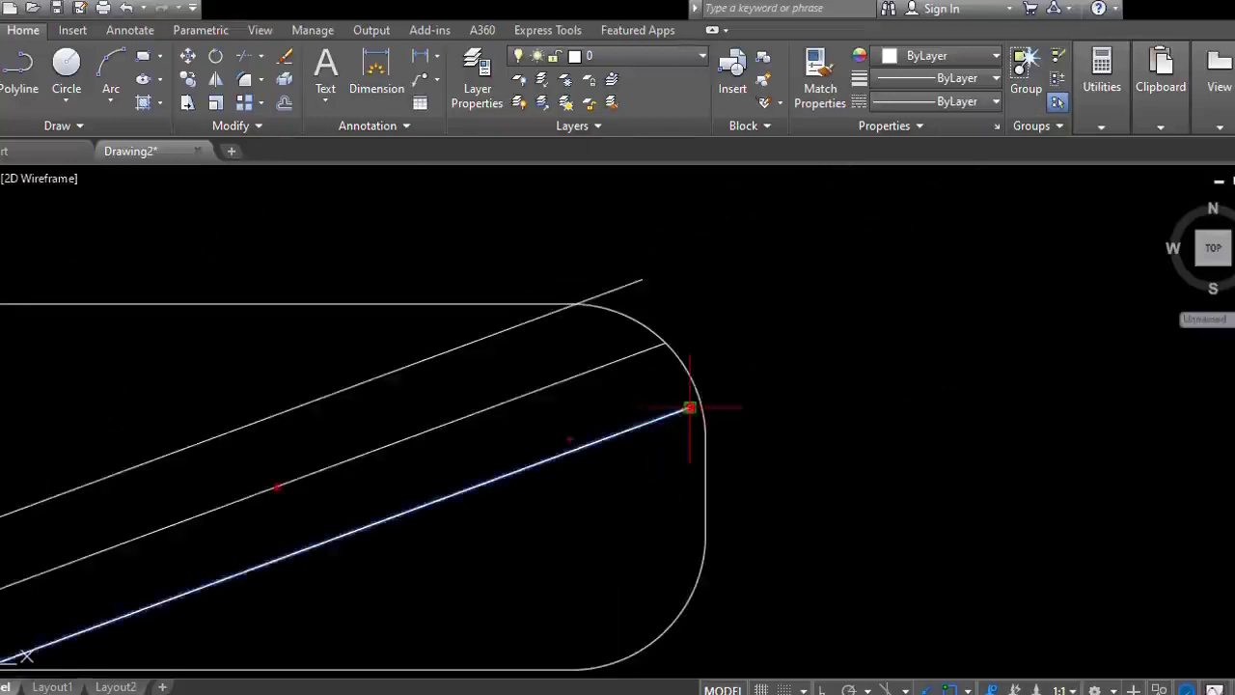
{"action": "left_click", "coordinate": [689, 407]}
{"action": "left_click", "coordinate": [1074, 265]}
{"action": "key", "text": "Escape"}
- Draw a short perpendicular line across the three parallel lines, between the fan and the slab, joining the two outer ones
{"action": "scroll", "coordinate": [656, 441], "scroll_direction": "down", "scroll_amount": 4}
{"action": "middle_click_drag", "start_coordinate": [91, 599], "coordinate": [414, 473]}
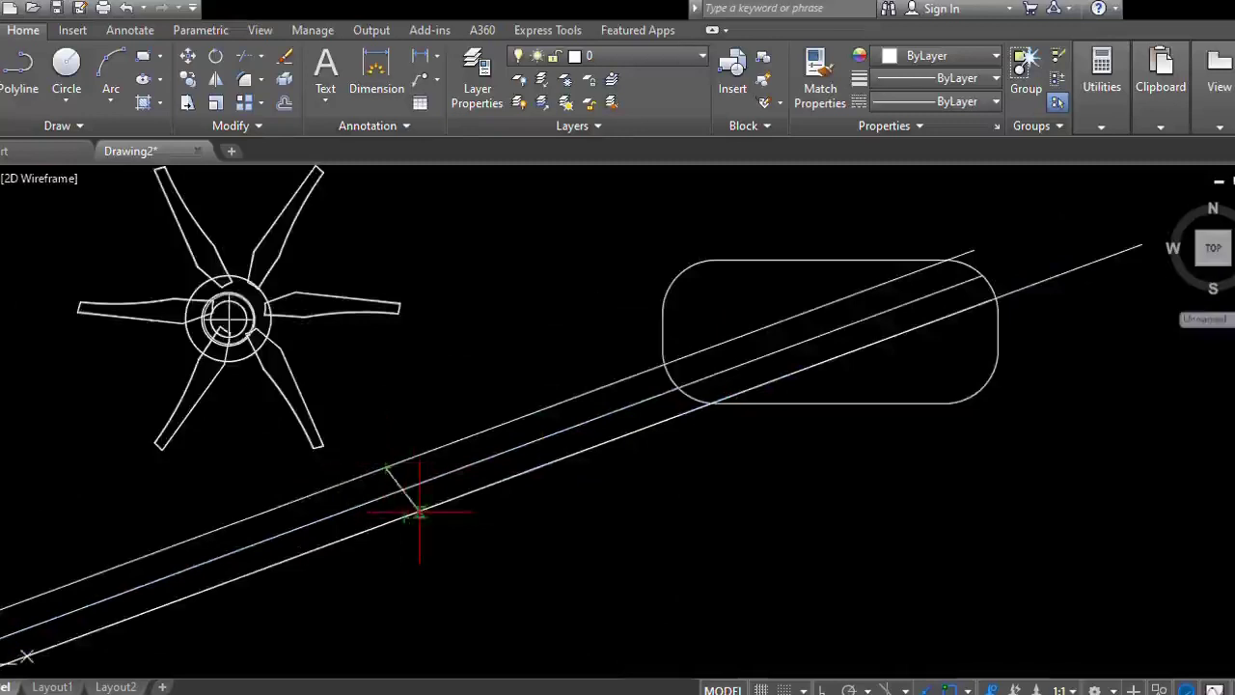
{"action": "left_click", "coordinate": [403, 517]}
{"action": "key", "text": "Escape"}
{"action": "middle_click_drag", "start_coordinate": [452, 560], "coordinate": [561, 487]}
- Trim the three parallel lines beyond the short cross line and inside the slab, leaving a strip that ends at the slab's lower-left corner
{"action": "left_click", "coordinate": [443, 532]}
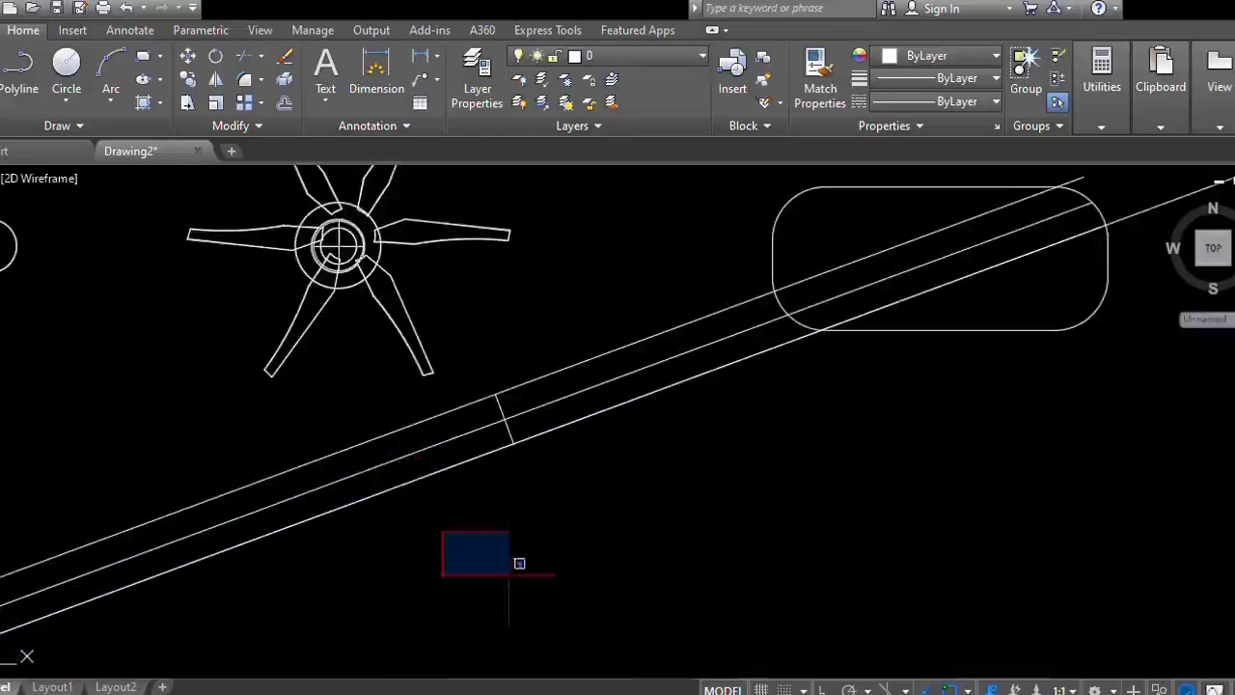
{"action": "left_click", "coordinate": [406, 425]}
{"action": "scroll", "coordinate": [535, 389], "scroll_direction": "down", "scroll_amount": 3}
{"action": "scroll", "coordinate": [463, 290], "scroll_direction": "up", "scroll_amount": 7}
{"action": "left_click", "coordinate": [461, 392]}
{"action": "left_click", "coordinate": [422, 574]}
{"action": "left_click", "coordinate": [247, 441]}
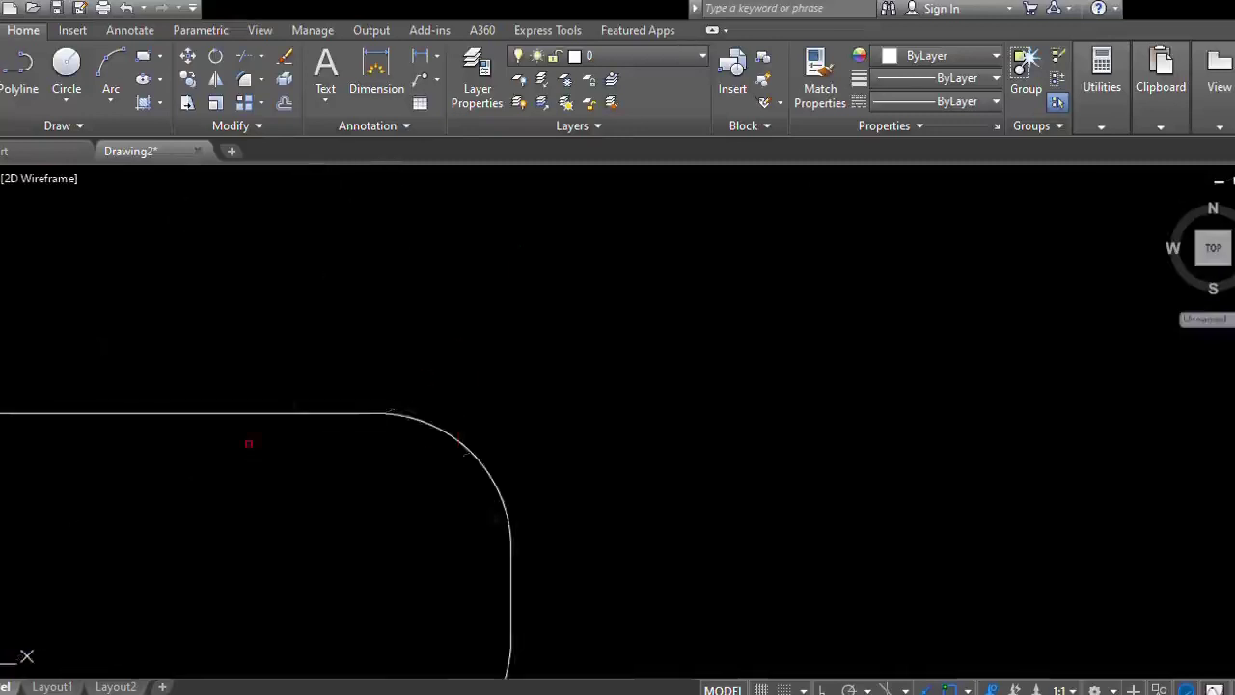
{"action": "scroll", "coordinate": [248, 441], "scroll_direction": "down", "scroll_amount": 3}
{"action": "middle_click_drag", "start_coordinate": [144, 638], "coordinate": [433, 634]}
{"action": "scroll", "coordinate": [541, 503], "scroll_direction": "down", "scroll_amount": 3}
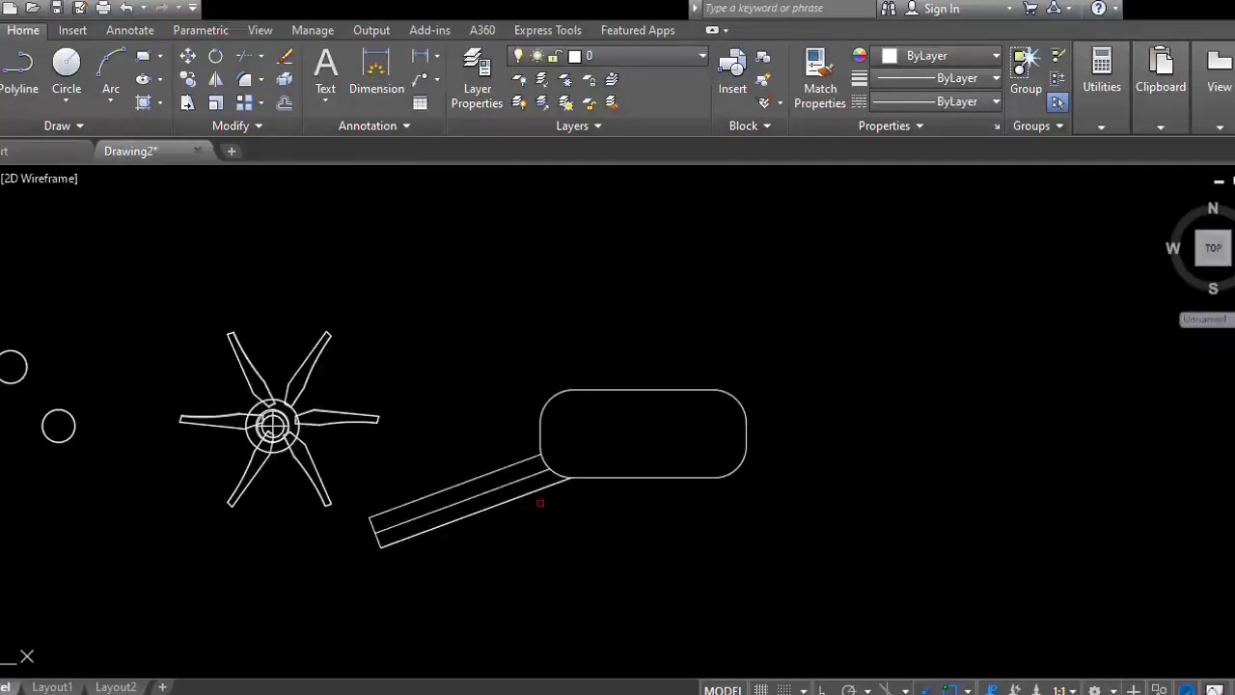
- Orbit to a tilted 3D view and extrude the trimmed strip's lines upward into an arm lower than the slab
{"action": "scroll", "coordinate": [540, 503], "scroll_direction": "up", "scroll_amount": 2}
{"action": "scroll", "coordinate": [681, 496], "scroll_direction": "down", "scroll_amount": 3}
{"action": "scroll", "coordinate": [521, 394], "scroll_direction": "up", "scroll_amount": 3}
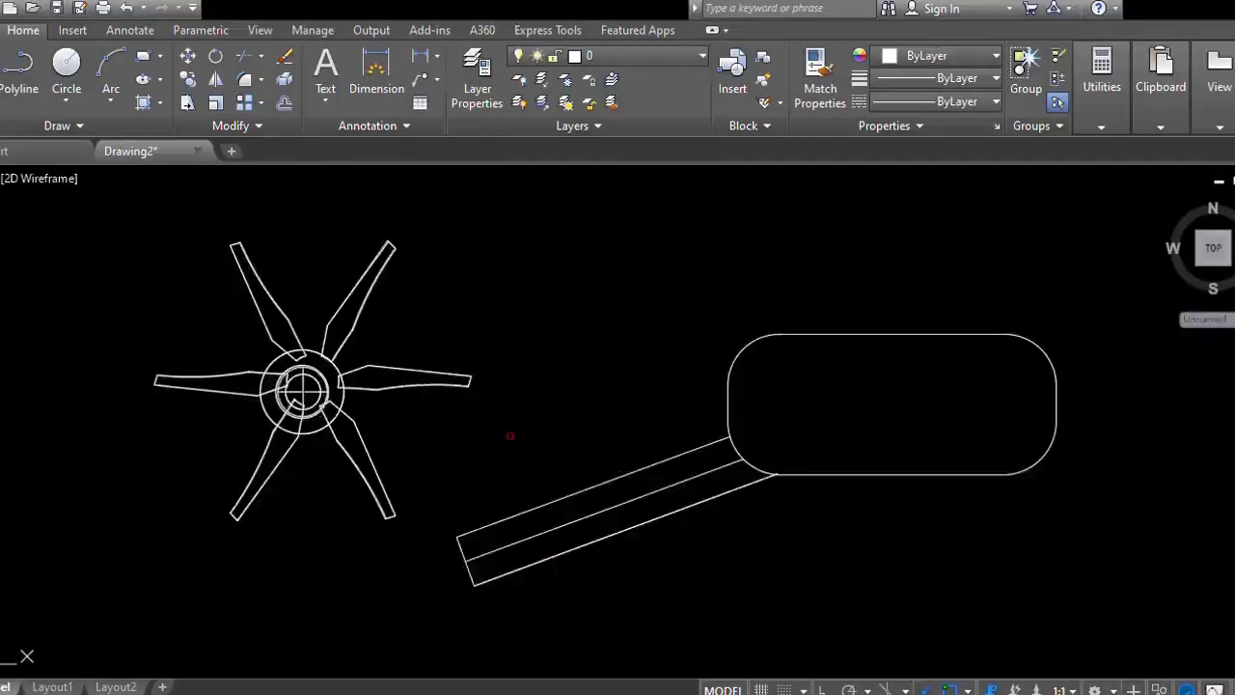
{"action": "middle_click_drag", "start_coordinate": [765, 558], "coordinate": [849, 526], "text": "shift"}
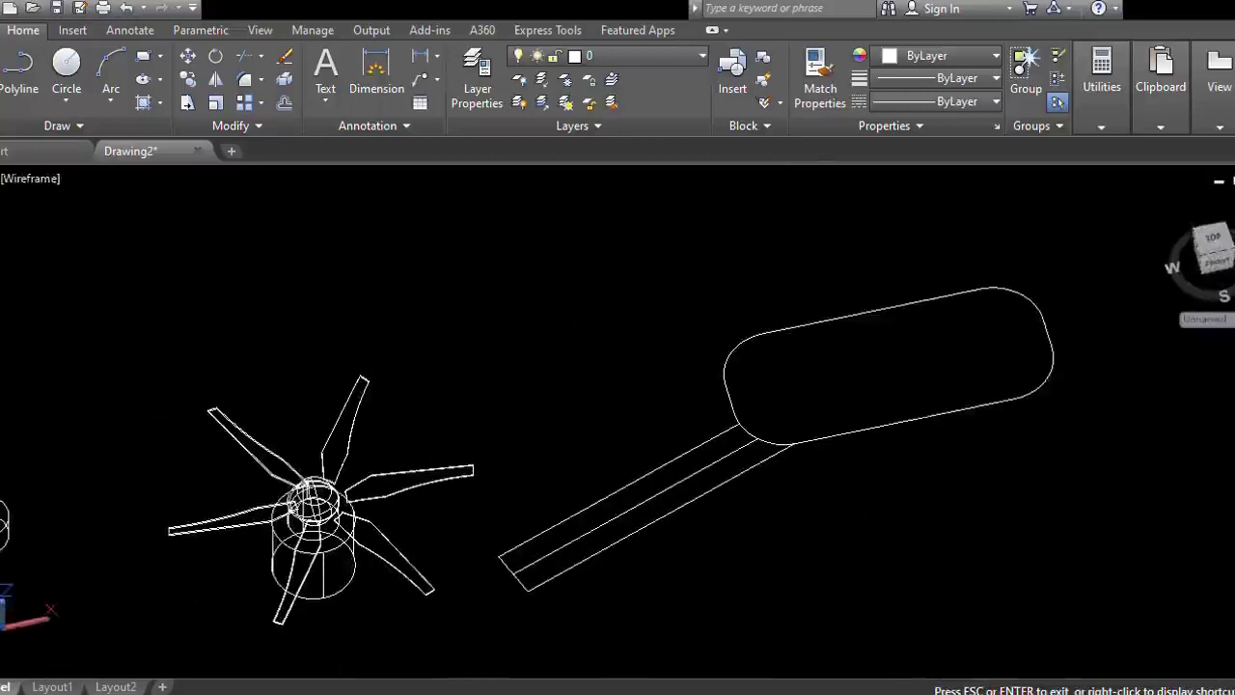
{"action": "key", "text": "Return"}
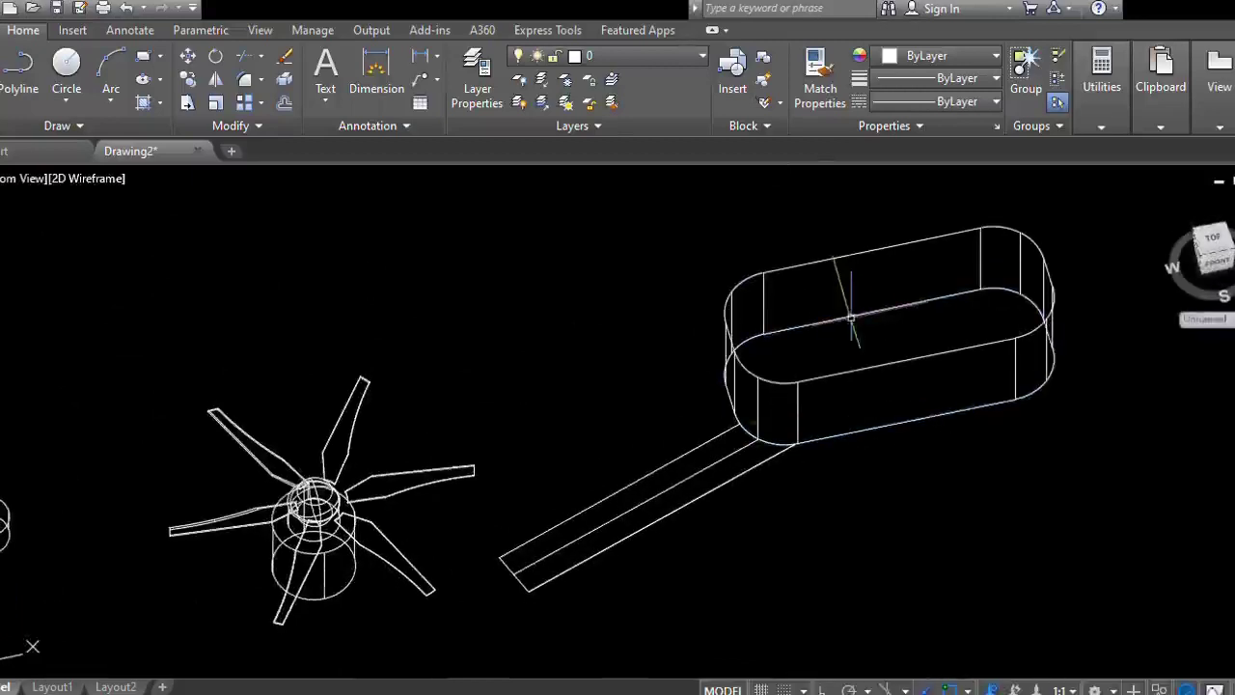
{"action": "left_click", "coordinate": [689, 591]}
{"action": "left_click", "coordinate": [619, 470]}
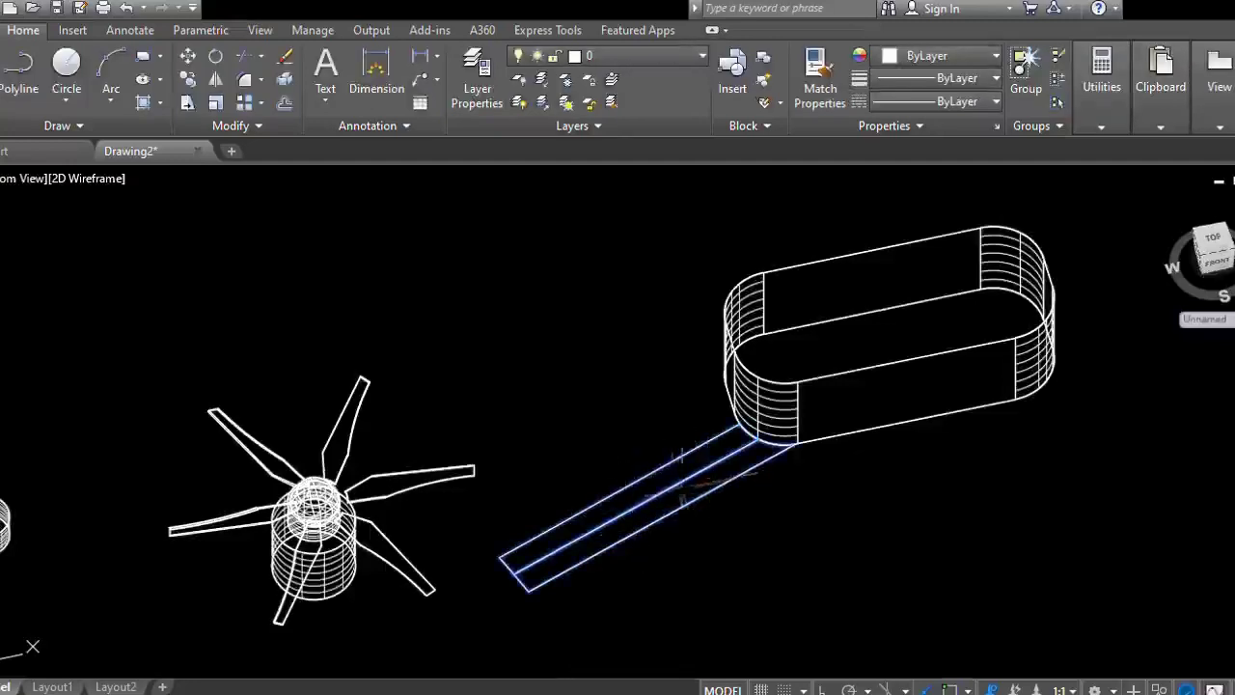
{"action": "middle_click_drag", "start_coordinate": [682, 489], "coordinate": [685, 502], "text": "shift"}
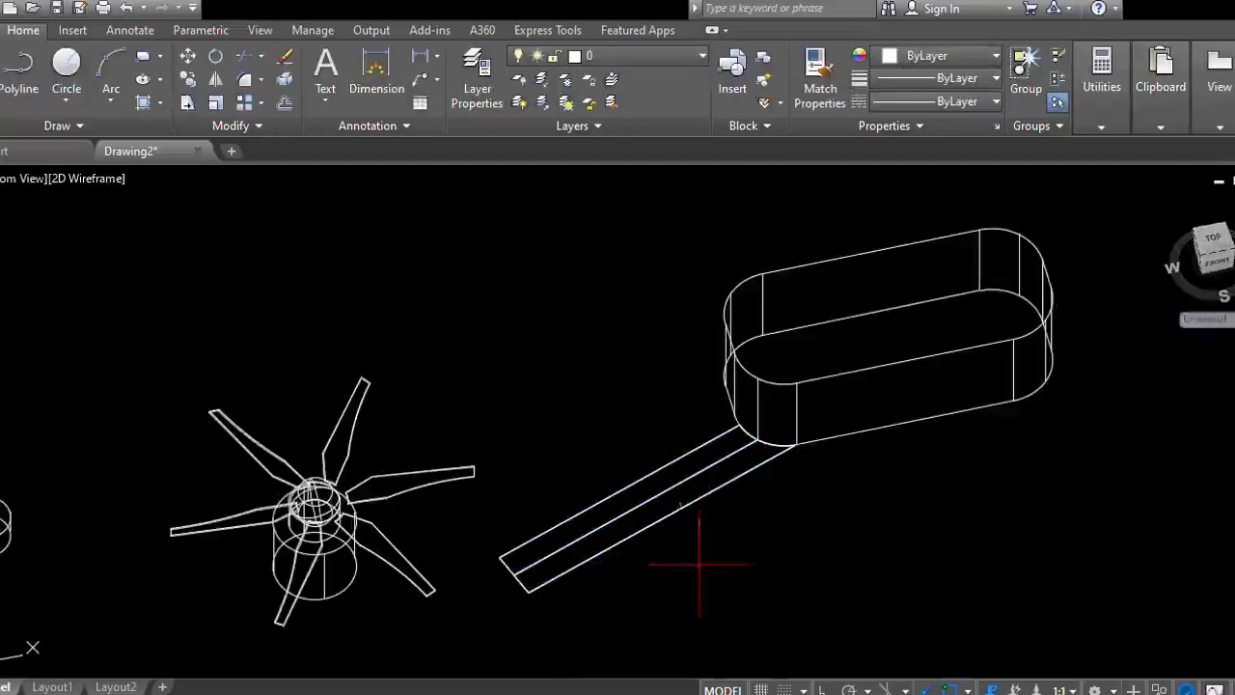
{"action": "left_click", "coordinate": [685, 511]}
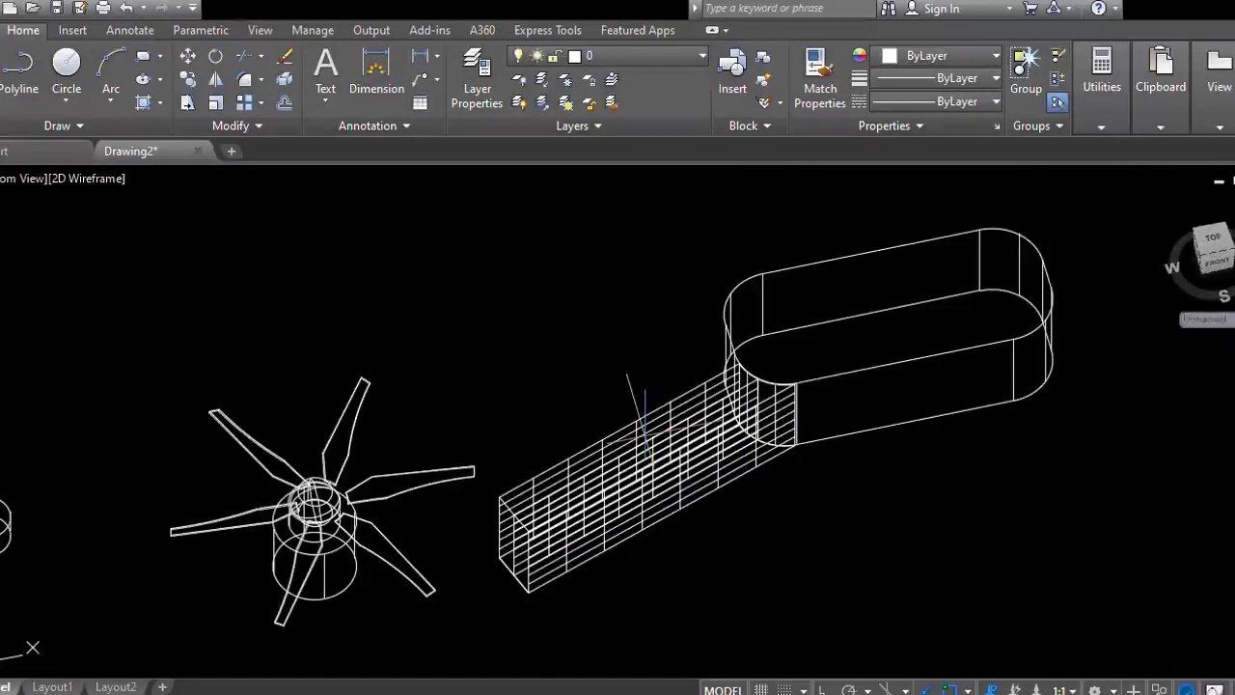
{"action": "left_click", "coordinate": [646, 446]}
- Examine the arm's extruded side surfaces up close and check the whole model in the Shaded visual style
{"action": "scroll", "coordinate": [559, 574], "scroll_direction": "up", "scroll_amount": 4}
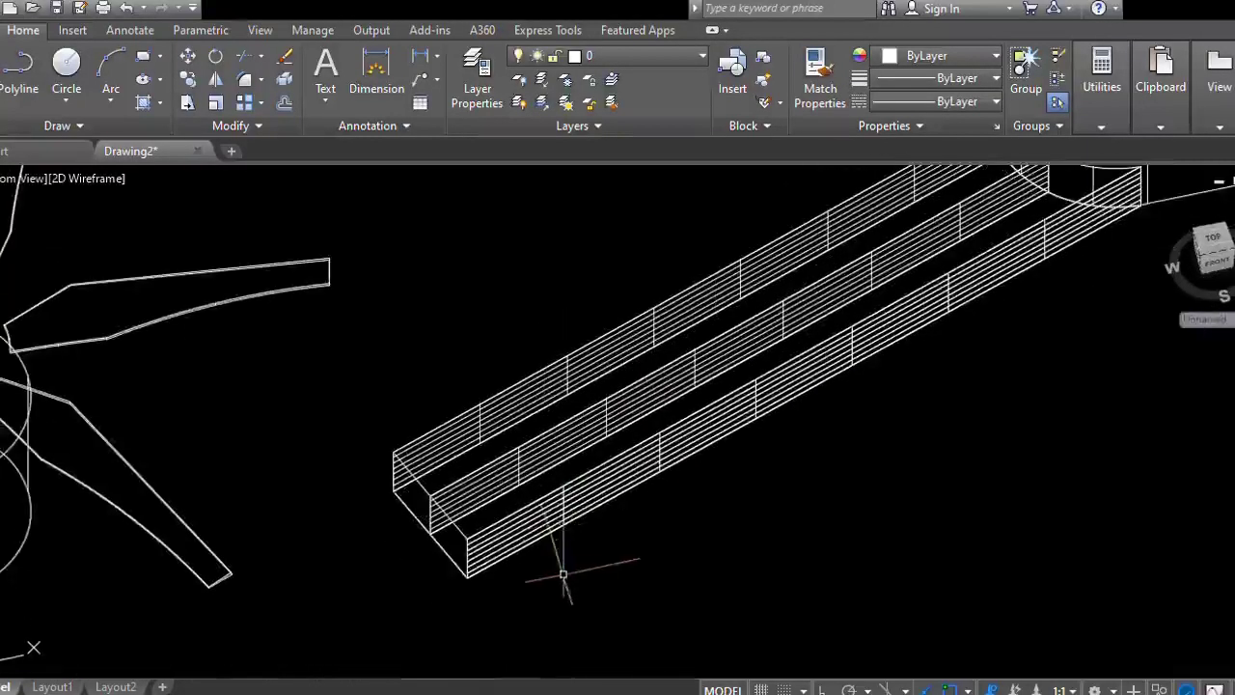
{"action": "left_click", "coordinate": [553, 529]}
{"action": "left_click", "coordinate": [801, 349]}
{"action": "key", "text": "Escape"}
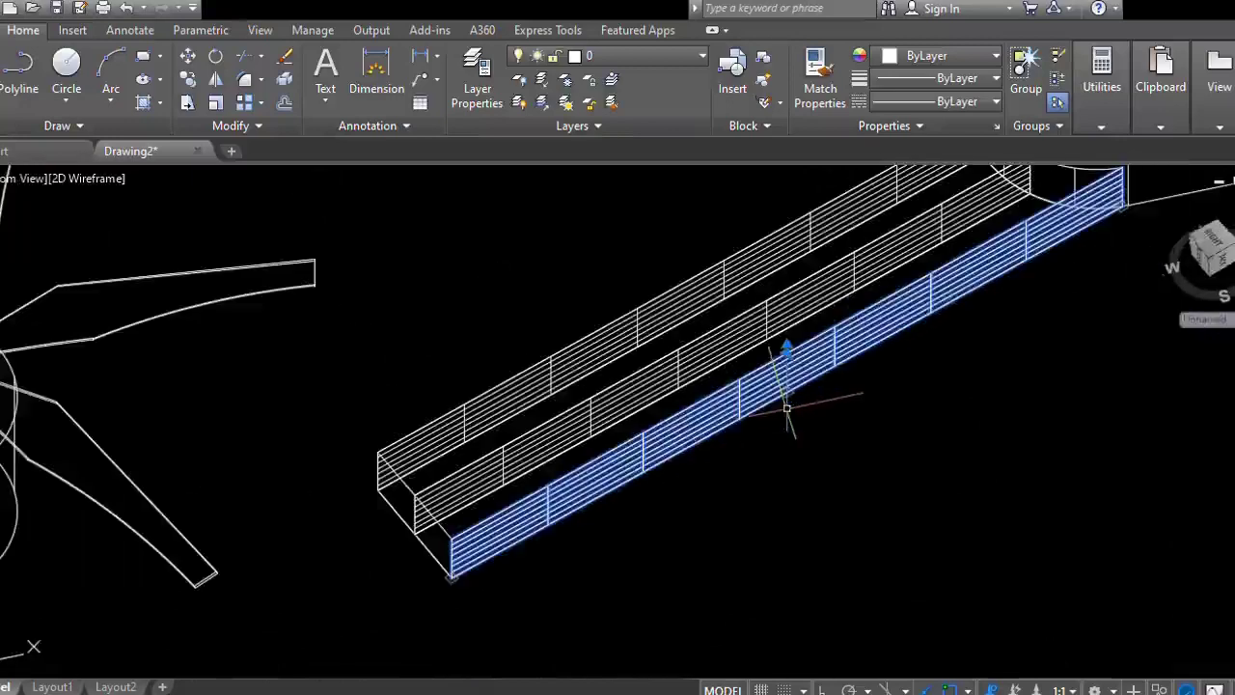
{"action": "key", "text": "Escape"}
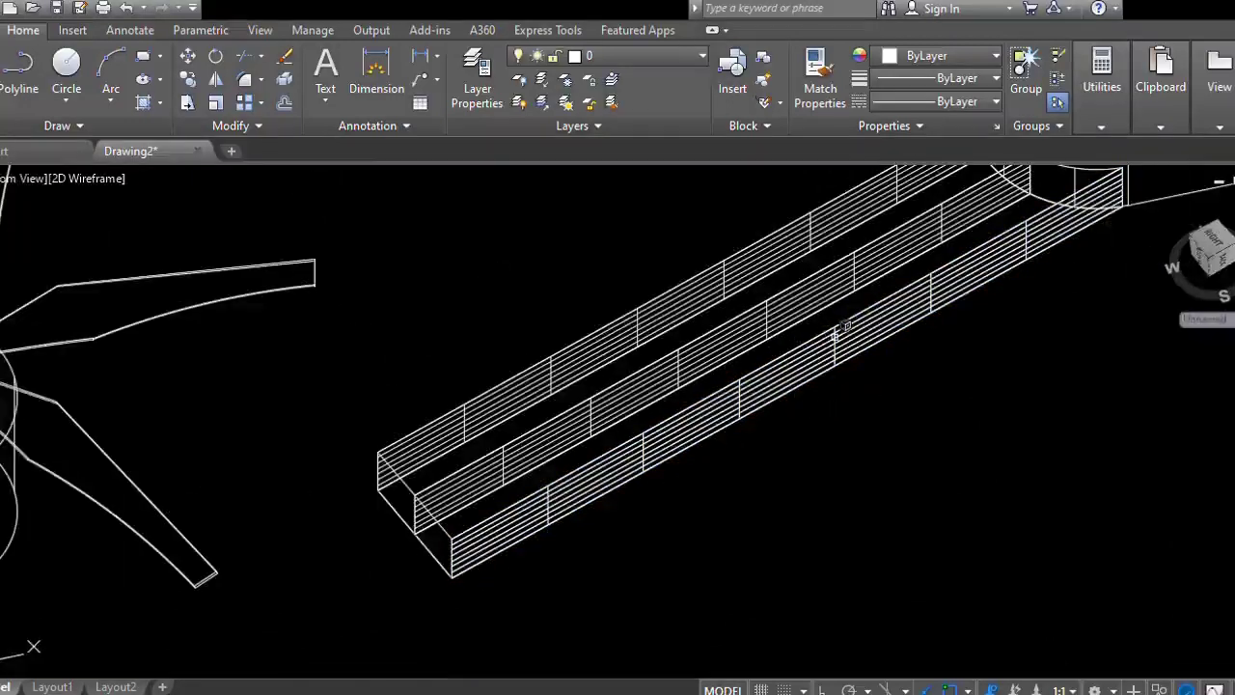
{"action": "scroll", "coordinate": [453, 533], "scroll_direction": "up", "scroll_amount": 5}
{"action": "scroll", "coordinate": [813, 330], "scroll_direction": "down", "scroll_amount": 6}
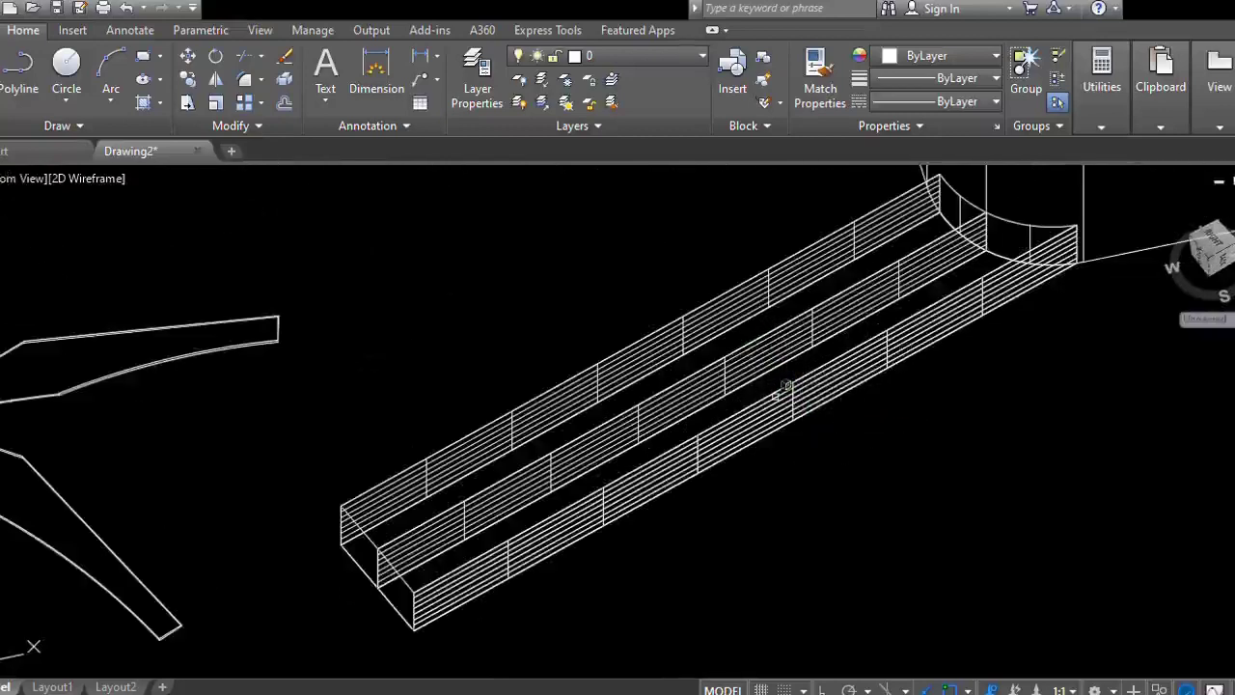
{"action": "left_click", "coordinate": [800, 384]}
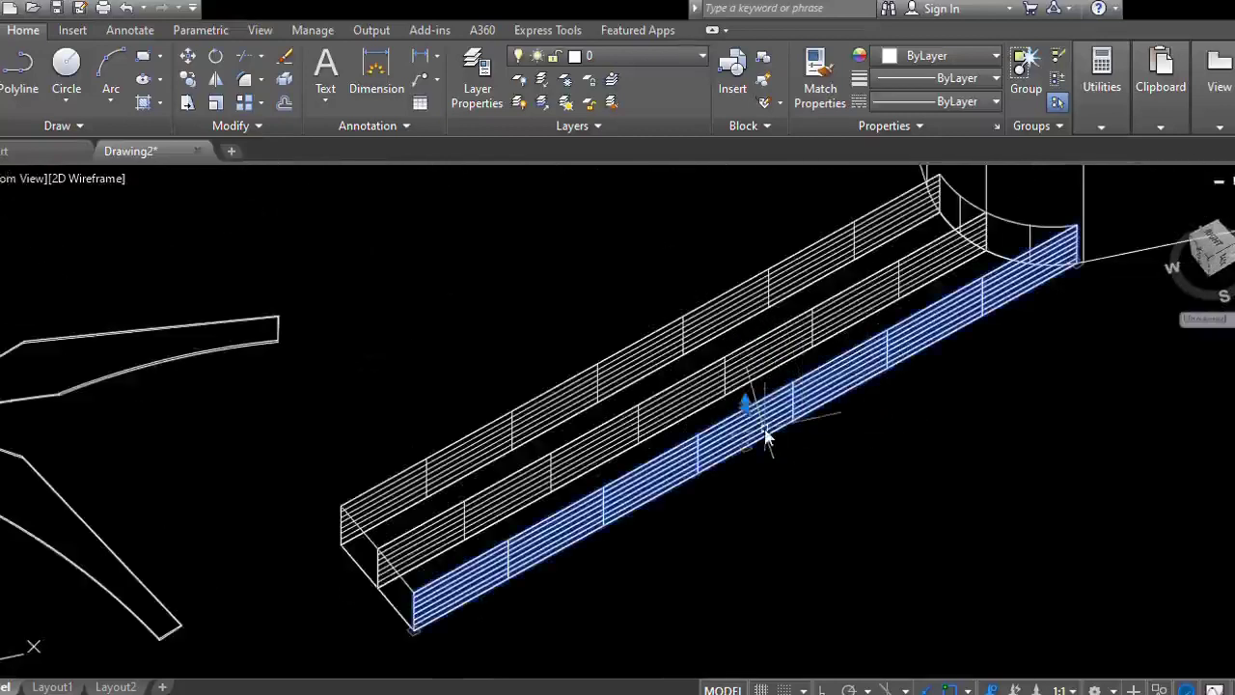
{"action": "key", "text": "Escape"}
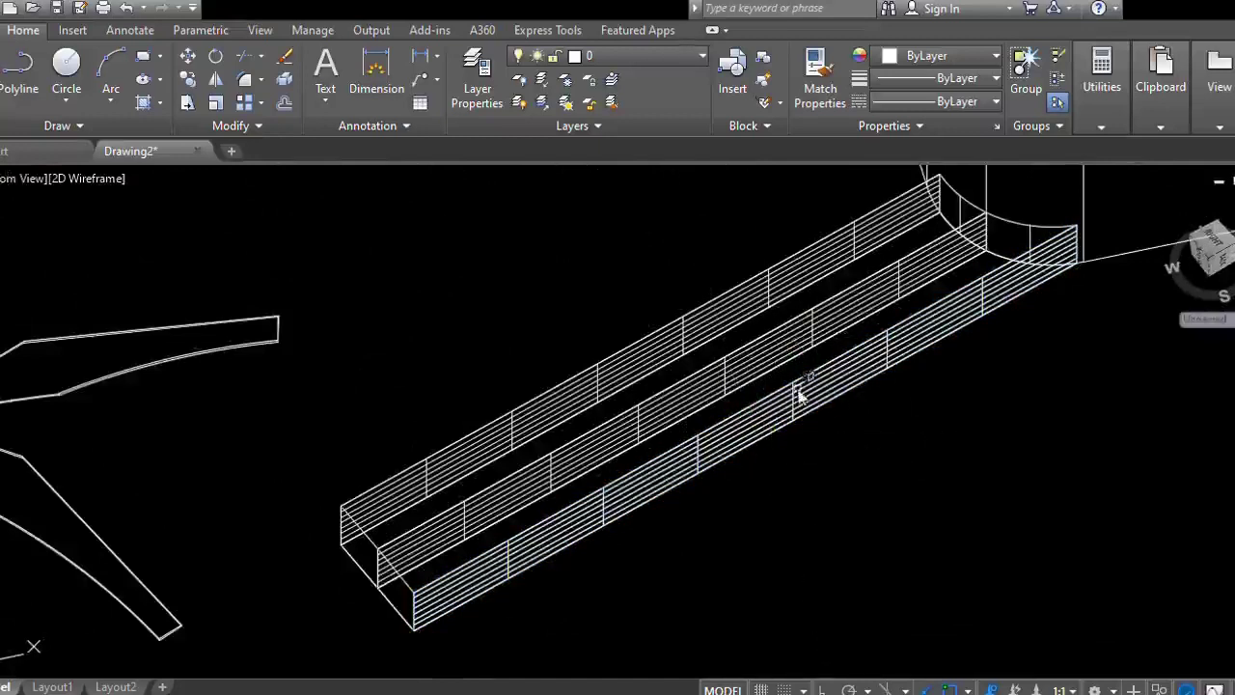
{"action": "scroll", "coordinate": [799, 396], "scroll_direction": "down", "scroll_amount": 3}
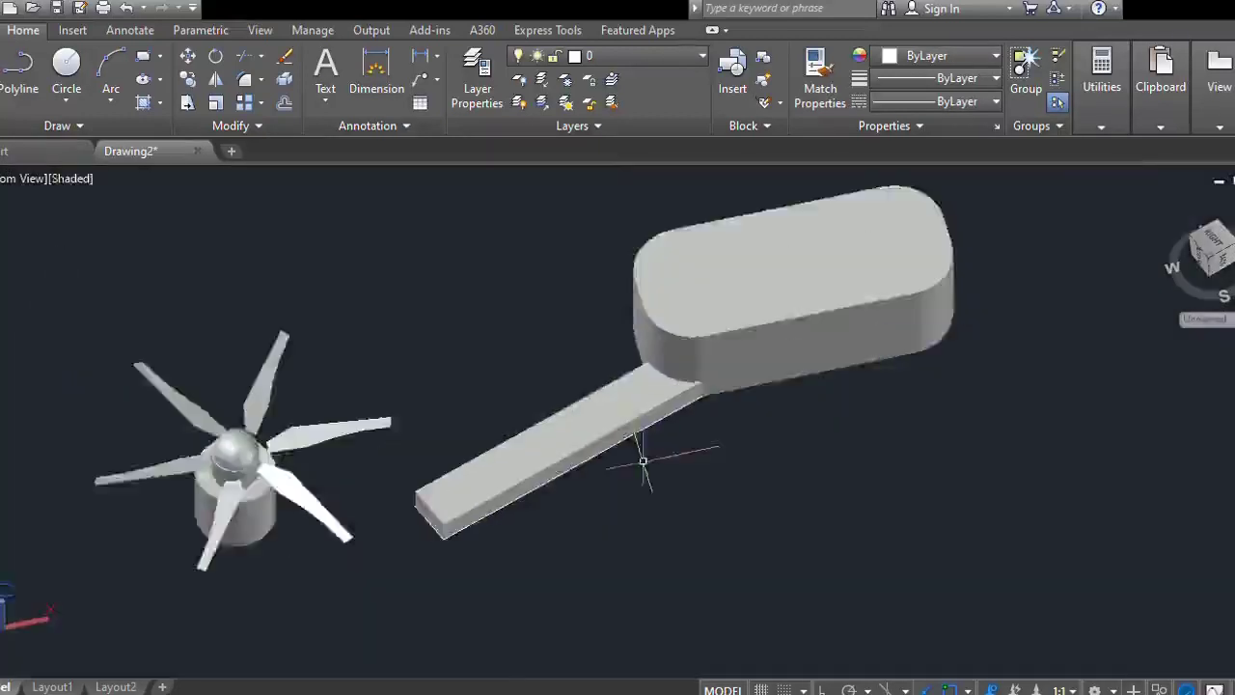
{"action": "mouse_move", "coordinate": [640, 450]}
{"action": "middle_mouse_down", "text": "shift"}
{"action": "mouse_move", "coordinate": [512, 473]}
{"action": "mouse_move", "coordinate": [502, 460]}
{"action": "middle_mouse_up", "text": "shift"}
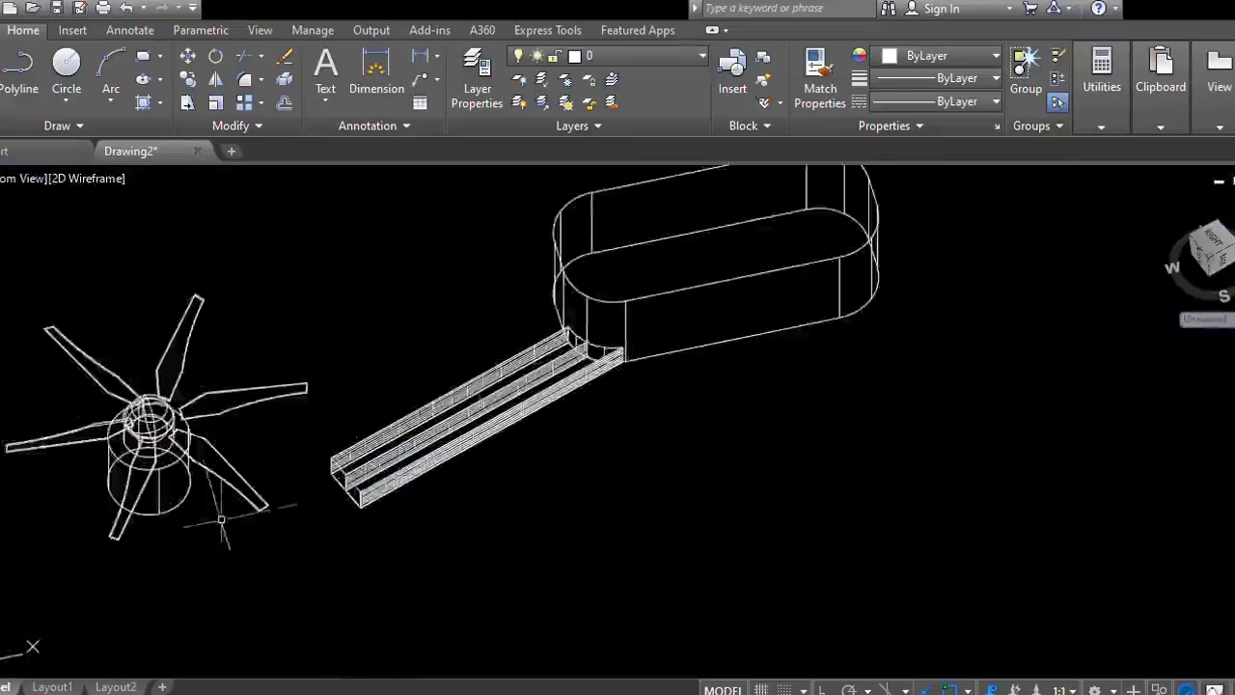
- Move the complete fan onto the free end of the arm
{"action": "mouse_move", "coordinate": [229, 520]}
{"action": "middle_mouse_down"}
{"action": "mouse_move", "coordinate": [244, 531]}
{"action": "mouse_move", "coordinate": [221, 526]}
{"action": "middle_mouse_up"}
{"action": "left_click", "coordinate": [221, 531]}
{"action": "scroll", "coordinate": [215, 546], "scroll_direction": "up", "scroll_amount": 6}
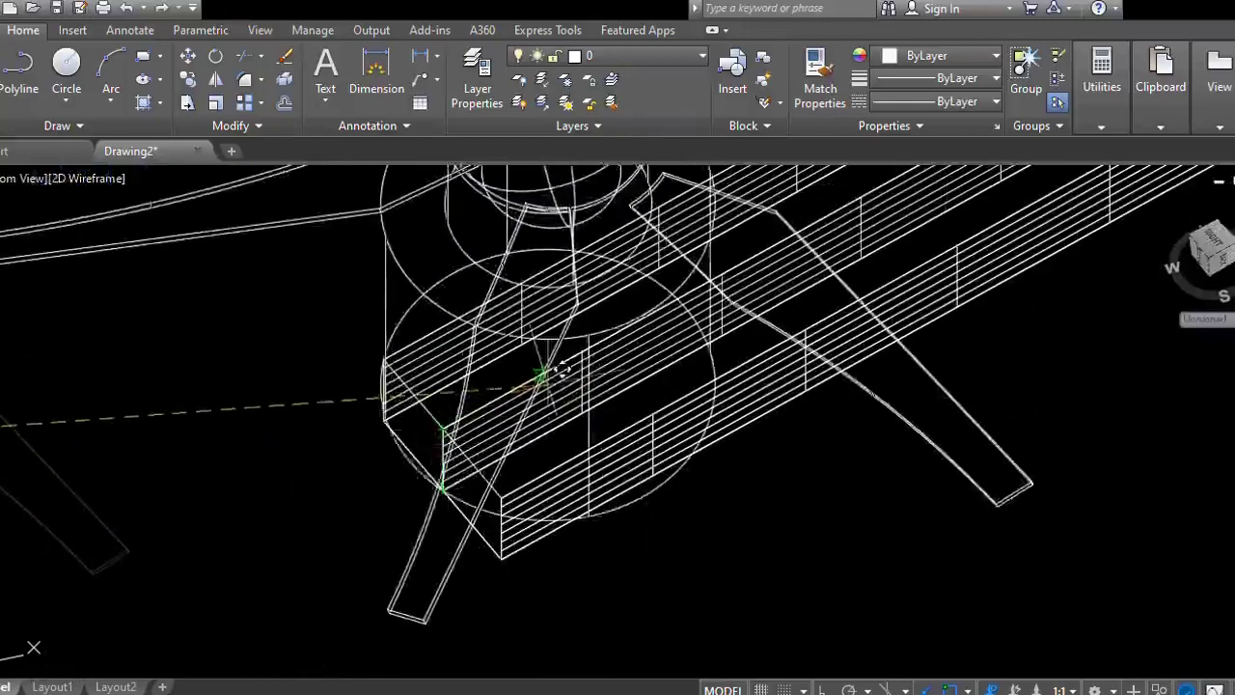
{"action": "left_click", "coordinate": [585, 344]}
{"action": "scroll", "coordinate": [658, 492], "scroll_direction": "down", "scroll_amount": 4}
{"action": "scroll", "coordinate": [632, 394], "scroll_direction": "up", "scroll_amount": 2}
{"action": "middle_click_drag", "start_coordinate": [632, 393], "coordinate": [508, 427]}
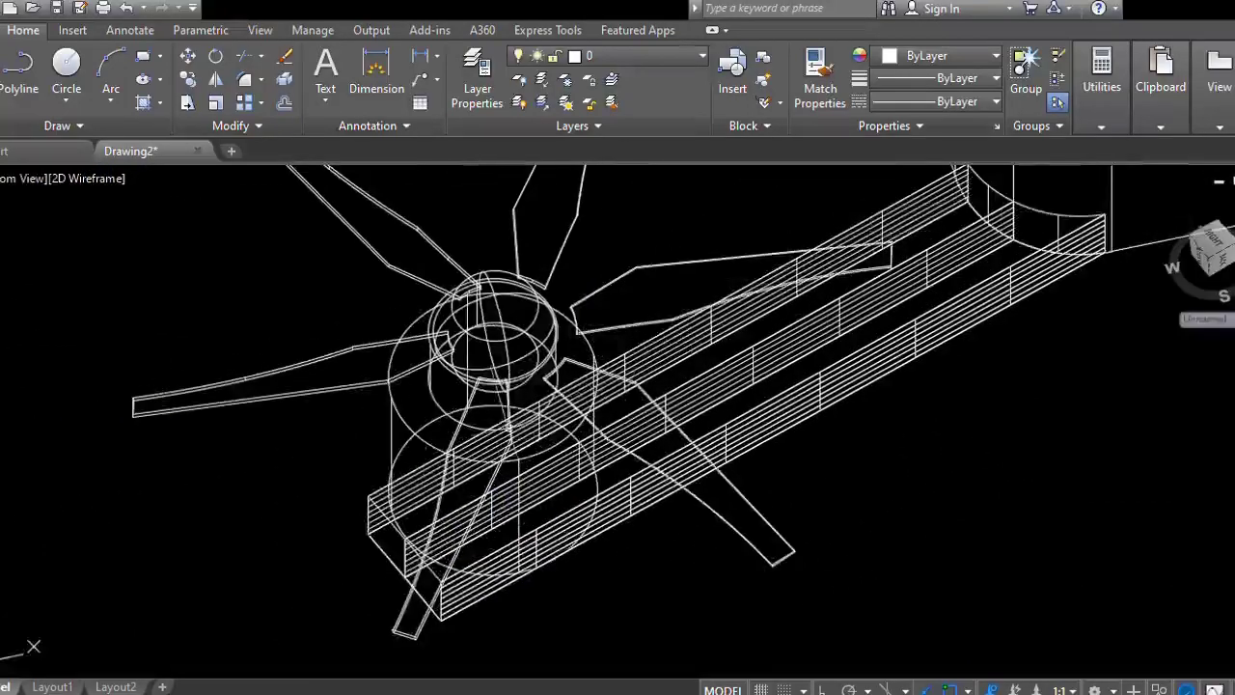
- Try larger radii for the fan's base cylinder at the end of the arm
{"action": "left_click", "coordinate": [507, 387]}
{"action": "left_click", "coordinate": [575, 609]}
{"action": "key", "text": "Escape"}
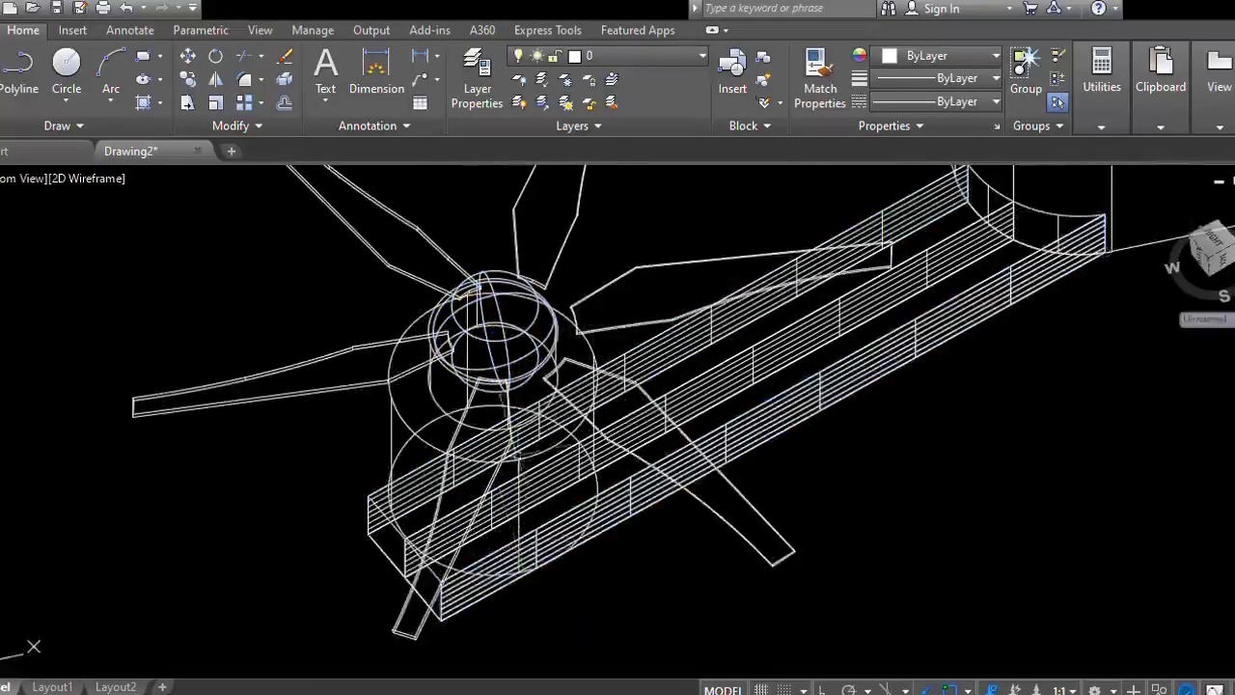
{"action": "left_click", "coordinate": [519, 461]}
{"action": "scroll", "coordinate": [530, 476], "scroll_direction": "up", "scroll_amount": 4}
{"action": "left_click", "coordinate": [185, 565]}
{"action": "left_click", "coordinate": [229, 556]}
{"action": "scroll", "coordinate": [439, 578], "scroll_direction": "down", "scroll_amount": 2}
{"action": "middle_click_drag", "start_coordinate": [549, 600], "coordinate": [529, 553]}
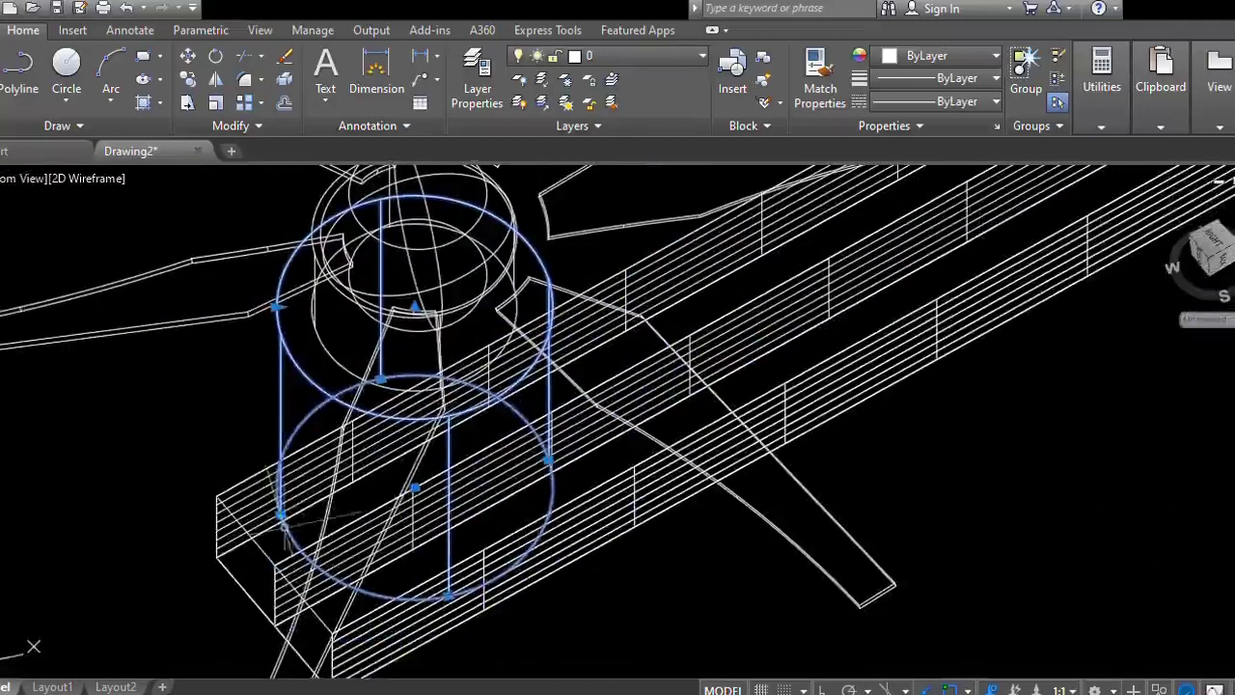
{"action": "left_click", "coordinate": [280, 515]}
{"action": "left_click", "coordinate": [248, 534]}
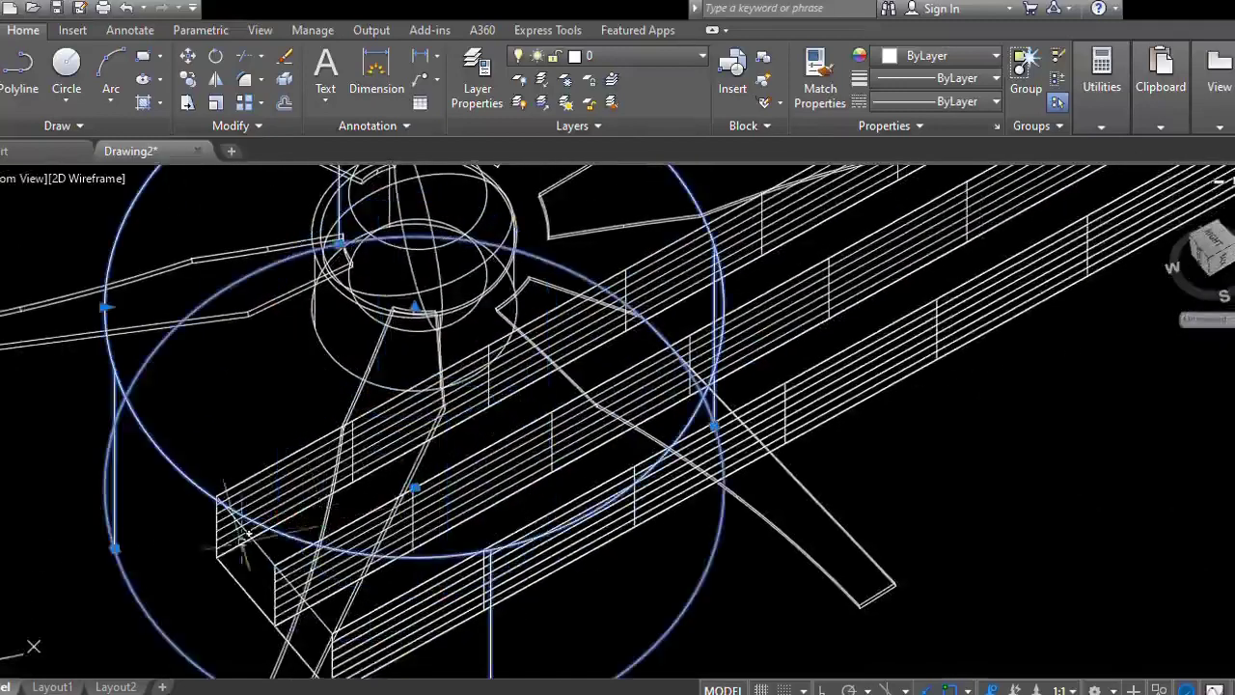
{"action": "left_click", "coordinate": [114, 548]}
{"action": "left_click", "coordinate": [310, 512]}
{"action": "left_click", "coordinate": [317, 508]}
{"action": "left_click", "coordinate": [121, 546]}
{"action": "left_click", "coordinate": [330, 504]}
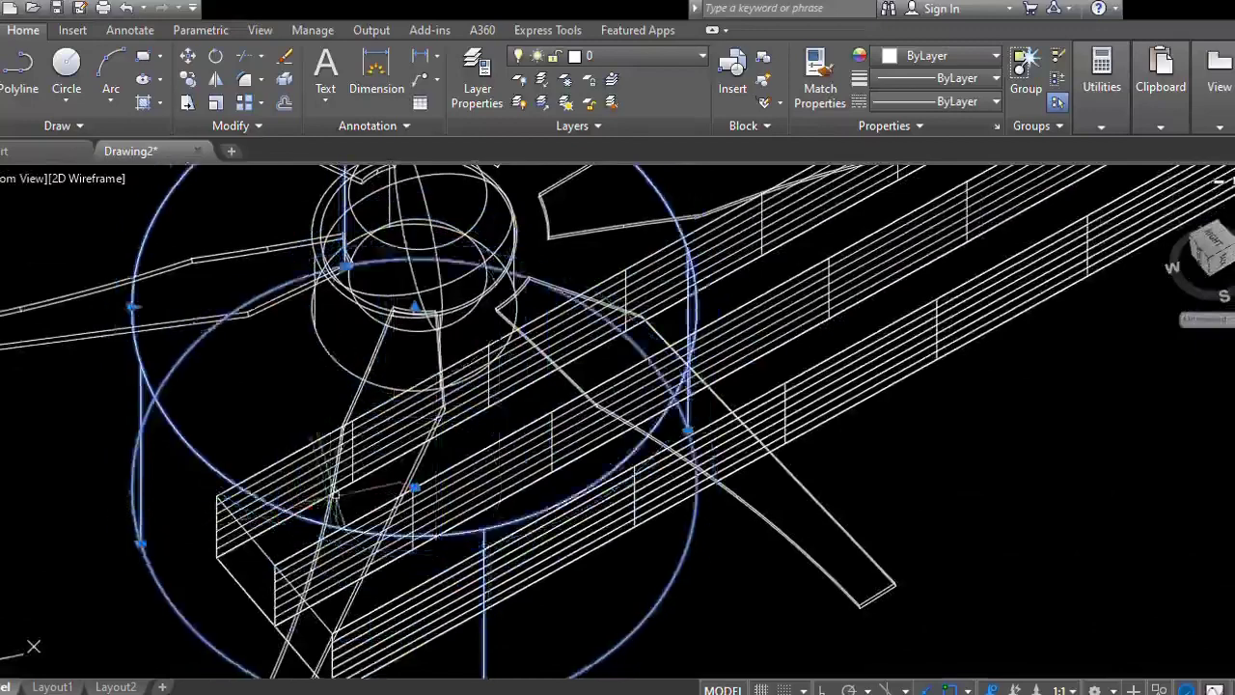
- Reduce the radius of the fan's base cylinder until it is only slightly wider than the hub
{"action": "middle_click_drag", "start_coordinate": [330, 505], "coordinate": [277, 615]}
{"action": "left_click", "coordinate": [88, 653]}
{"action": "left_click", "coordinate": [258, 603]}
{"action": "scroll", "coordinate": [353, 514], "scroll_direction": "up", "scroll_amount": 2}
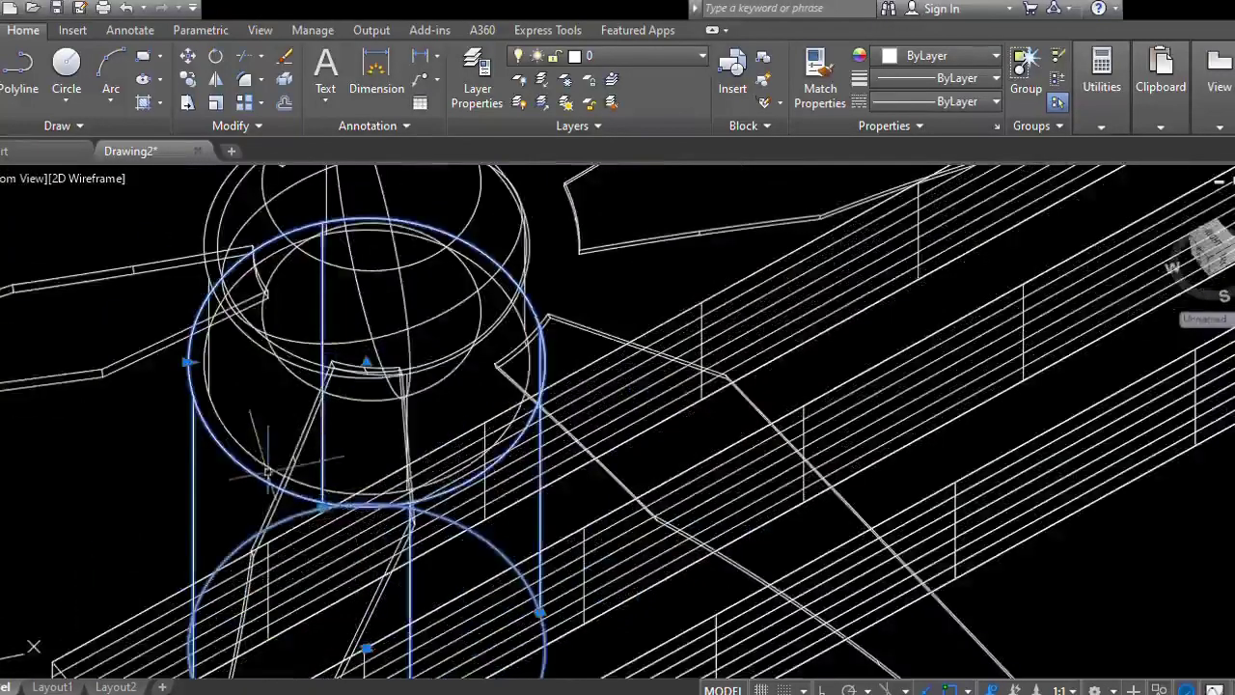
{"action": "left_click", "coordinate": [208, 391]}
{"action": "scroll", "coordinate": [311, 473], "scroll_direction": "down", "scroll_amount": 8}
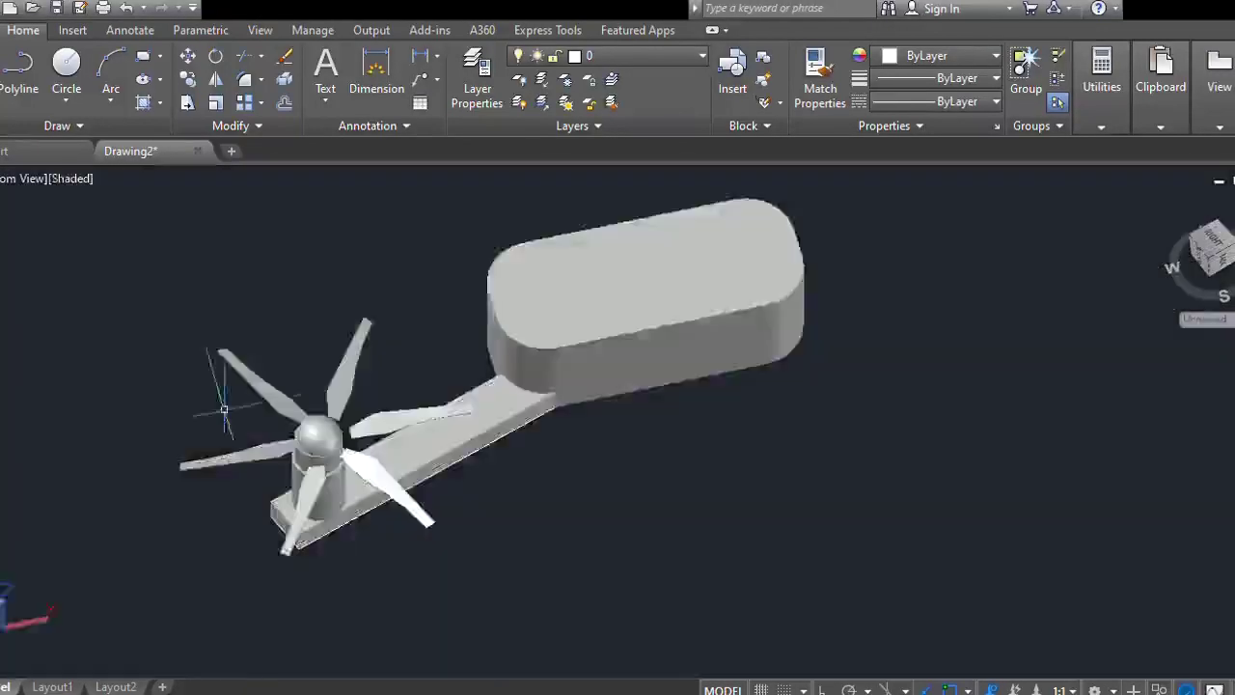
- Select the whole fan in the shaded view and reposition its base cylinder on the arm's free end
{"action": "scroll", "coordinate": [347, 443], "scroll_direction": "up", "scroll_amount": 5}
{"action": "left_click_drag", "start_coordinate": [273, 368], "coordinate": [191, 357]}
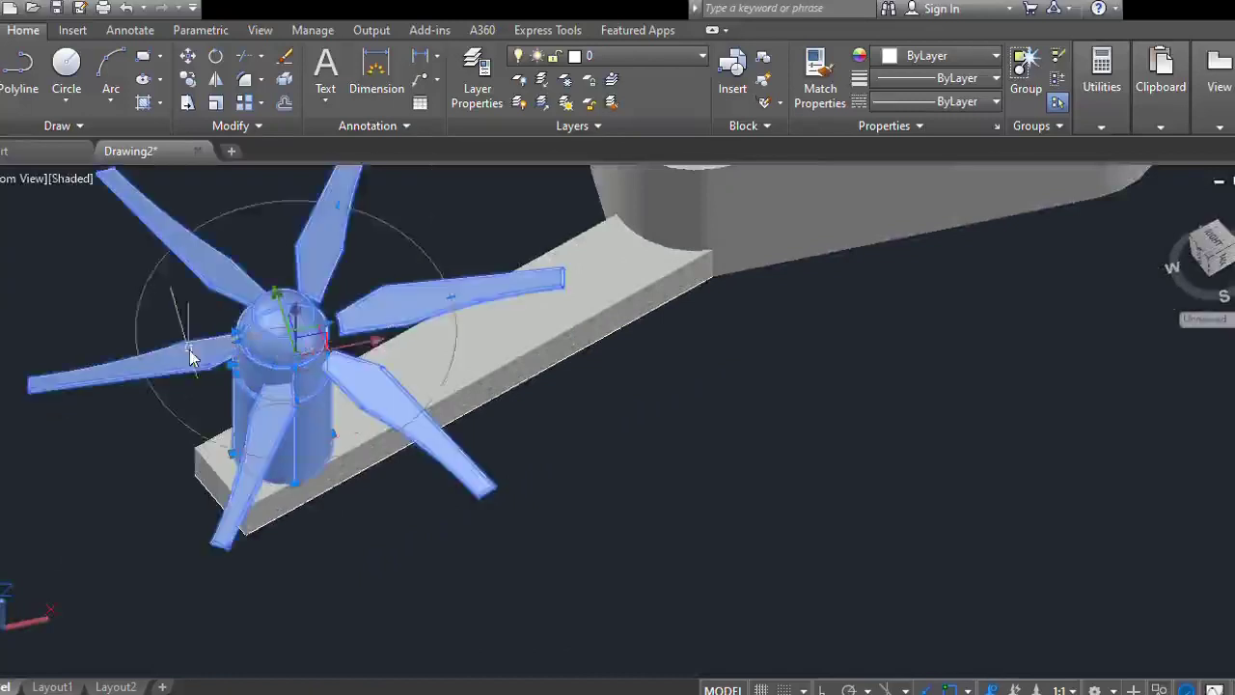
{"action": "left_click", "coordinate": [301, 461]}
{"action": "scroll", "coordinate": [261, 458], "scroll_direction": "up", "scroll_amount": 3}
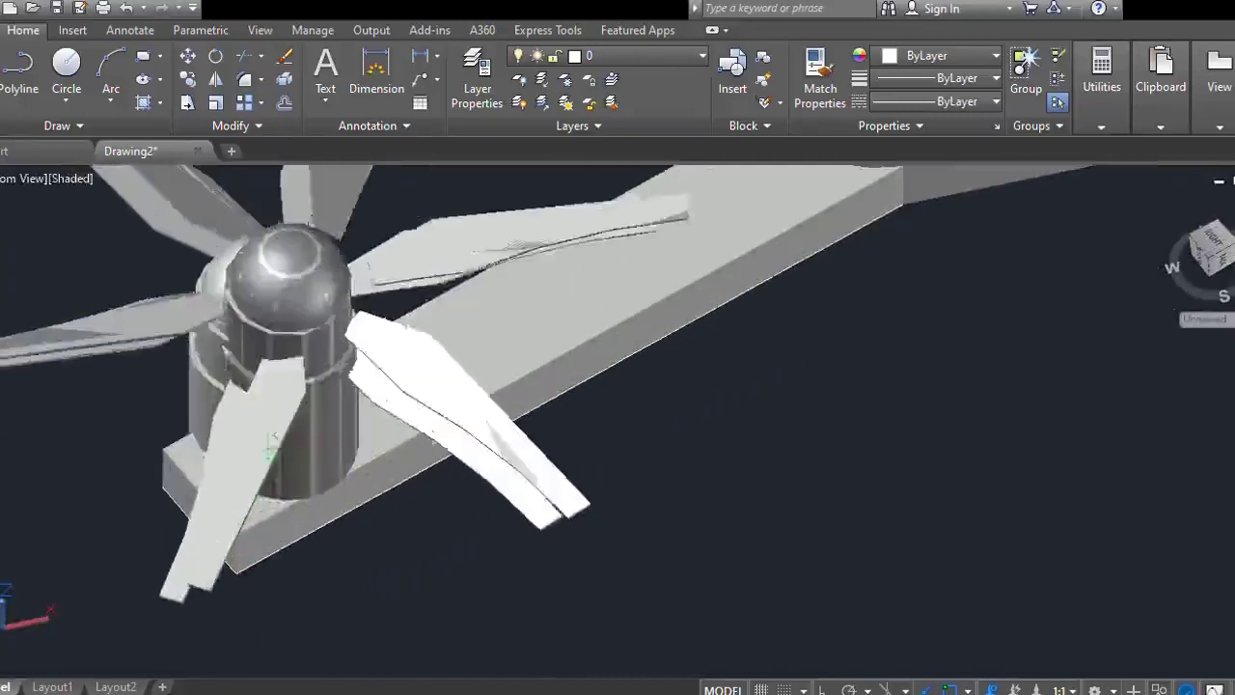
{"action": "middle_click_drag", "start_coordinate": [262, 457], "coordinate": [378, 295]}
{"action": "scroll", "coordinate": [408, 298], "scroll_direction": "up", "scroll_amount": 5}
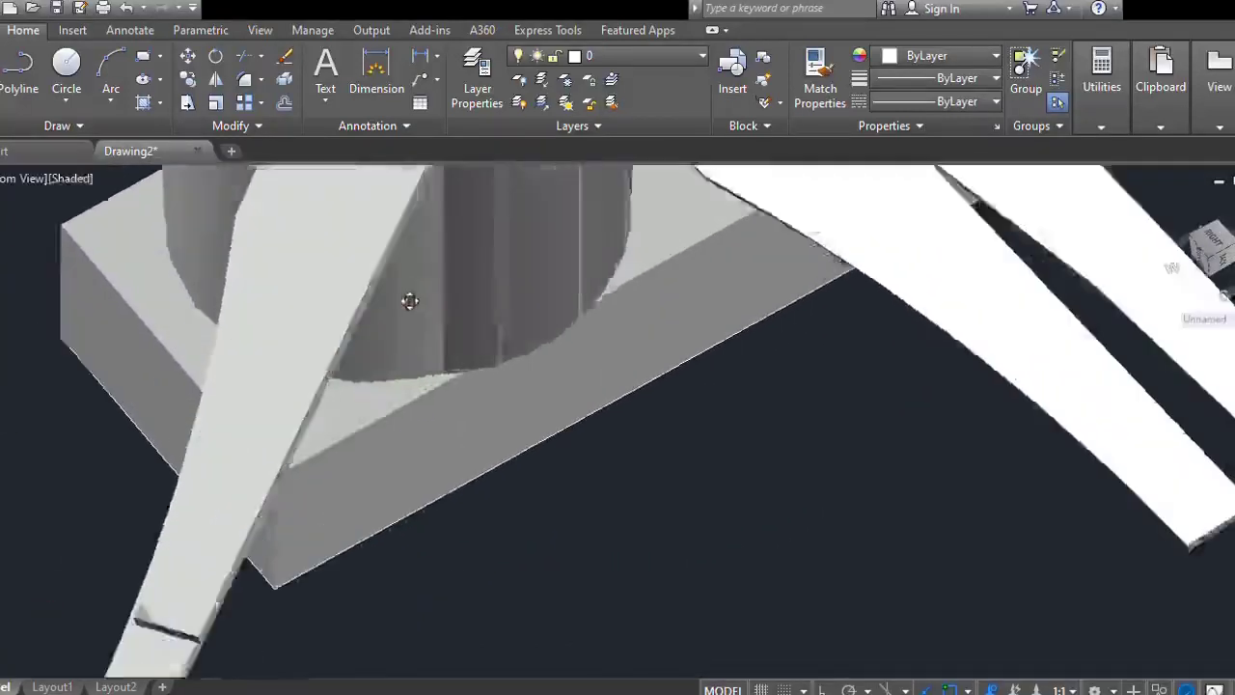
{"action": "left_click", "coordinate": [374, 372]}
{"action": "scroll", "coordinate": [377, 377], "scroll_direction": "down", "scroll_amount": 6}
- Select the fan's blades, hub, dome and base cylinder, and move them together off the arm to its left
{"action": "left_click", "coordinate": [380, 355]}
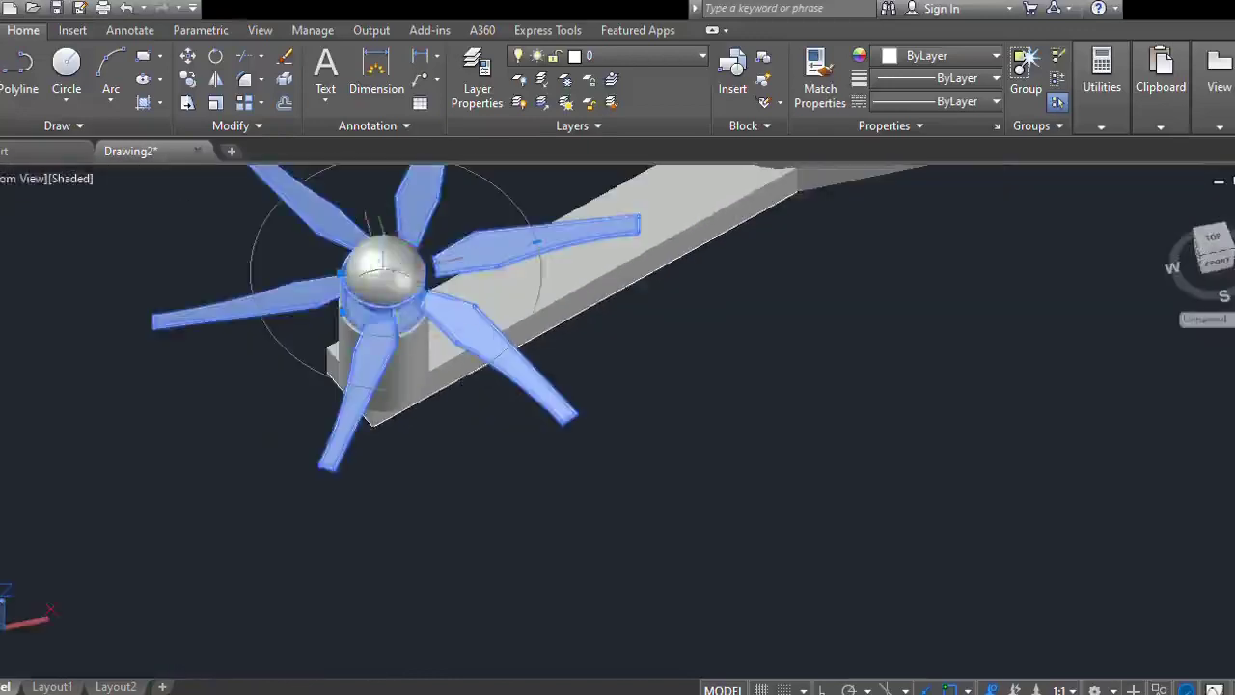
{"action": "left_click", "coordinate": [387, 315]}
{"action": "left_click", "coordinate": [393, 289]}
{"action": "left_click", "coordinate": [408, 344]}
{"action": "left_click_drag", "start_coordinate": [401, 315], "coordinate": [40, 404]}
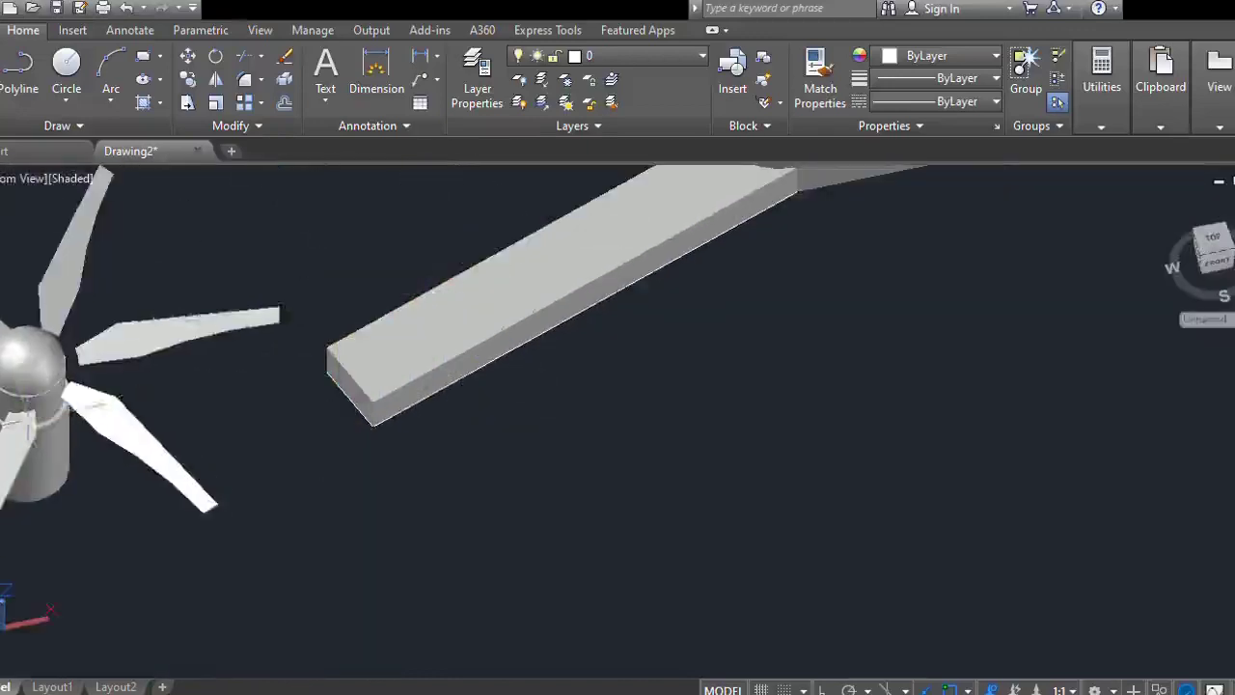
- Try to move the fan from its base cylinder onto the arm's free end in the shaded view
{"action": "scroll", "coordinate": [28, 469], "scroll_direction": "up", "scroll_amount": 5}
{"action": "middle_click_drag", "start_coordinate": [29, 467], "coordinate": [113, 444]}
{"action": "left_click", "coordinate": [112, 442]}
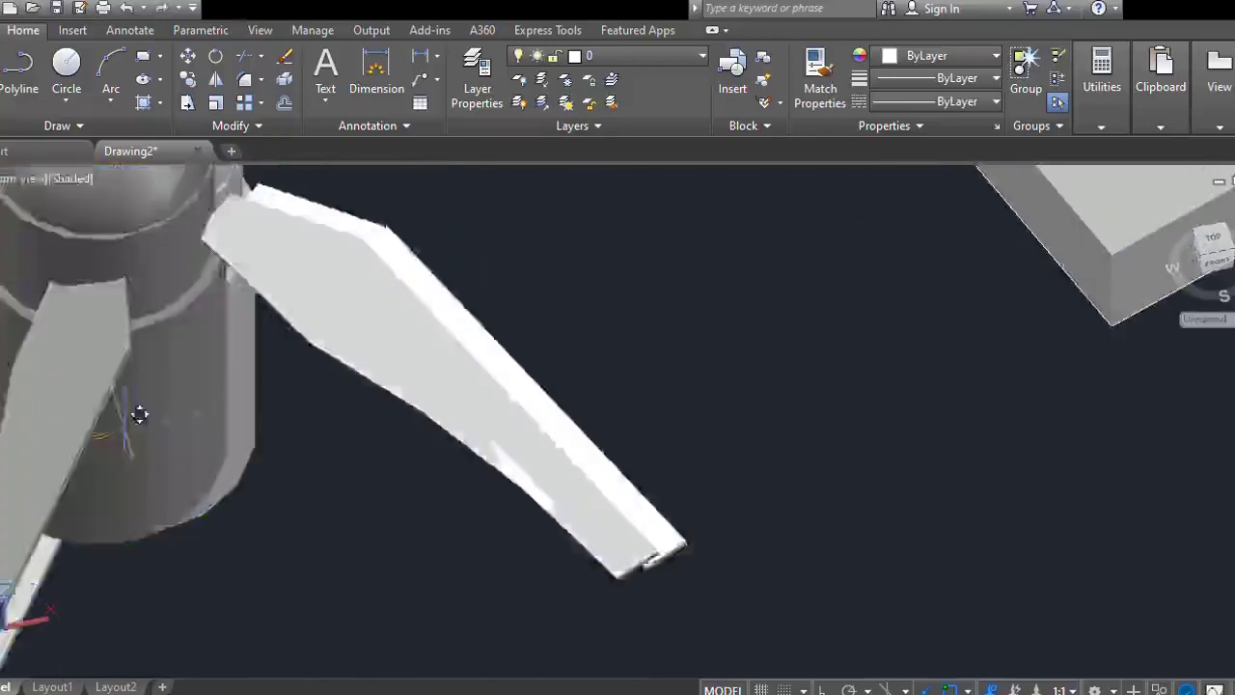
{"action": "scroll", "coordinate": [964, 205], "scroll_direction": "down", "scroll_amount": 3}
{"action": "middle_click_drag", "start_coordinate": [965, 205], "coordinate": [139, 530]}
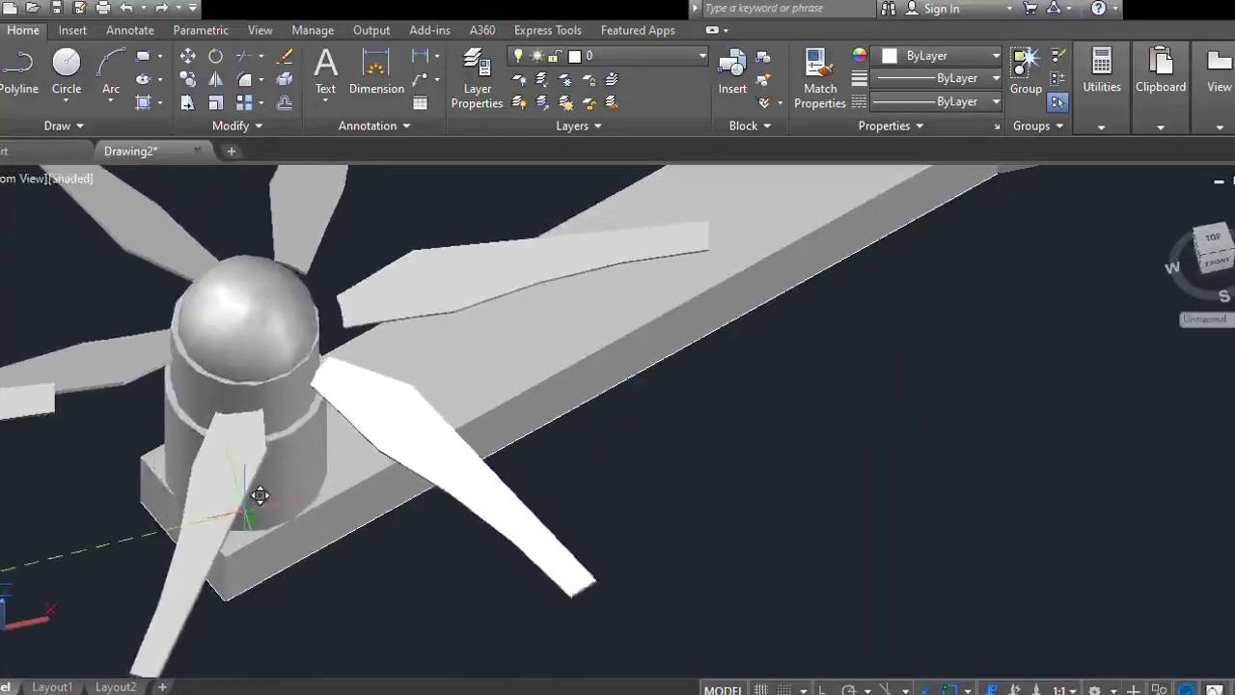
{"action": "left_click", "coordinate": [282, 513]}
{"action": "left_click_drag", "start_coordinate": [278, 515], "coordinate": [261, 496]}
{"action": "left_click", "coordinate": [259, 494]}
{"action": "scroll", "coordinate": [348, 540], "scroll_direction": "down", "scroll_amount": 7}
- Undo the last fan move and the switch to the shaded visual style
{"action": "key", "text": "ctrl+z"}
{"action": "key", "text": "ctrl+z"}
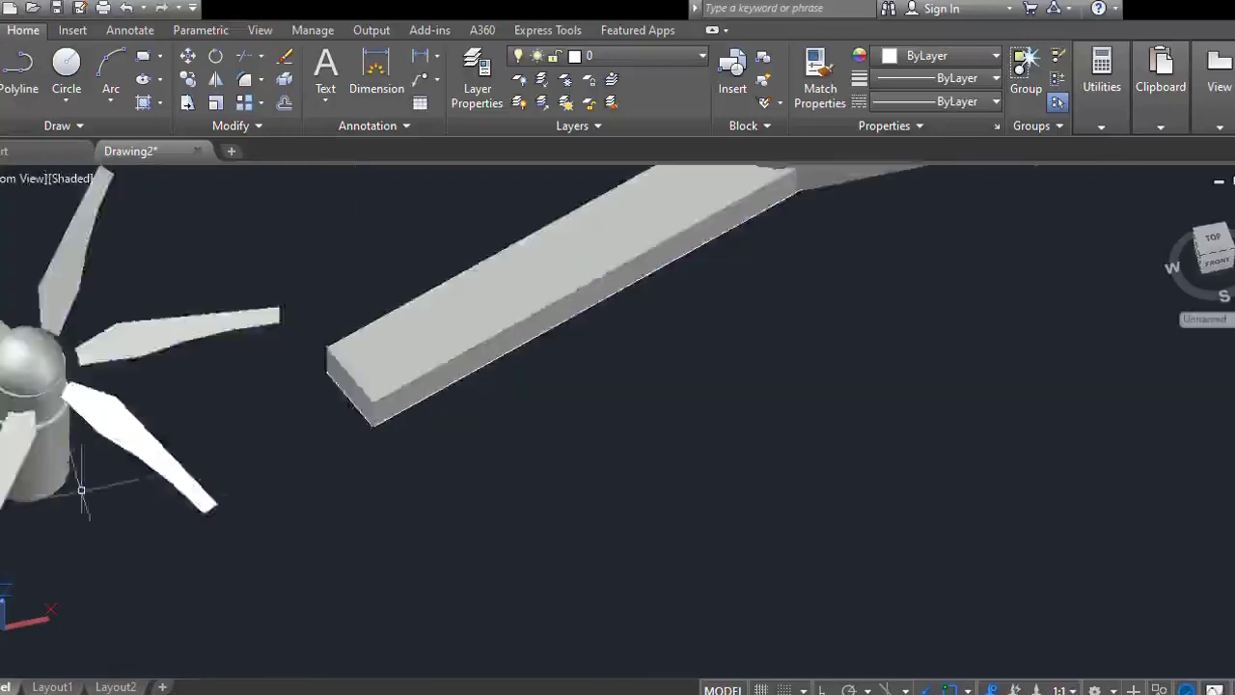
{"action": "scroll", "coordinate": [126, 474], "scroll_direction": "down", "scroll_amount": 2}
{"action": "key", "text": "ctrl+z"}
{"action": "key", "text": "ctrl+z"}
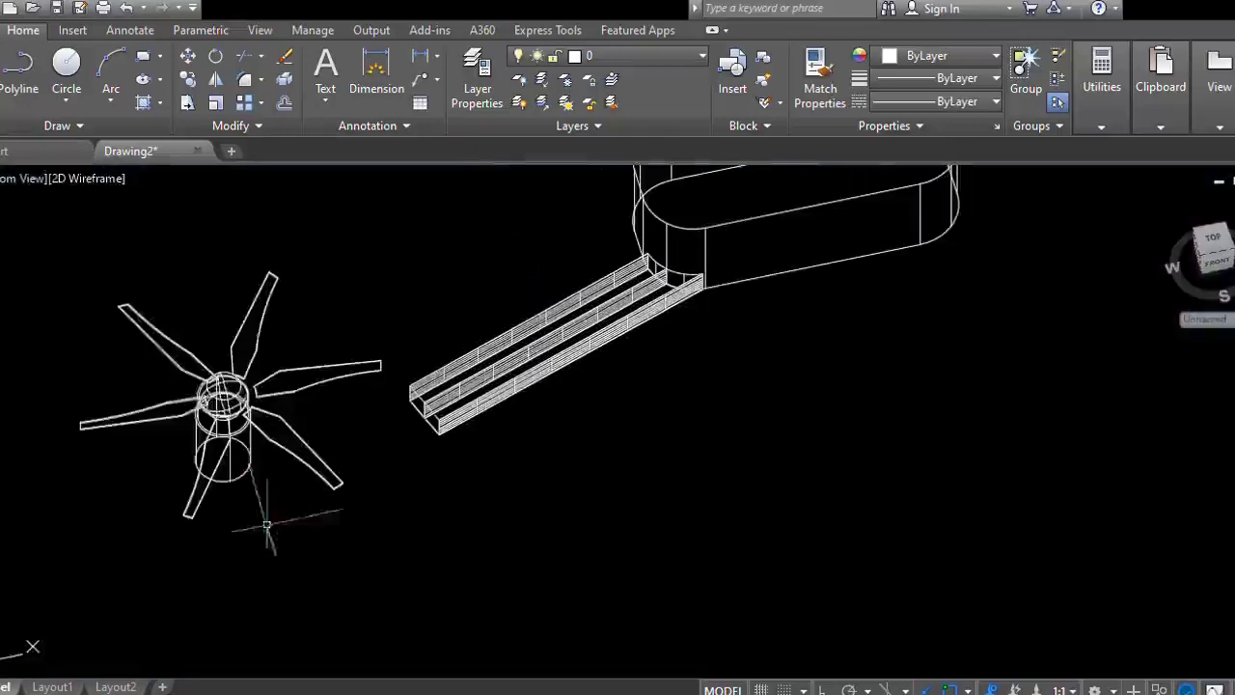
- Select the whole fan in wireframe and move it by its base cylinder onto the arm's free end
{"action": "left_click", "coordinate": [267, 524]}
{"action": "left_click", "coordinate": [162, 278]}
{"action": "key", "text": "m"}
{"action": "key", "text": "Return"}
{"action": "scroll", "coordinate": [227, 473], "scroll_direction": "up", "scroll_amount": 6}
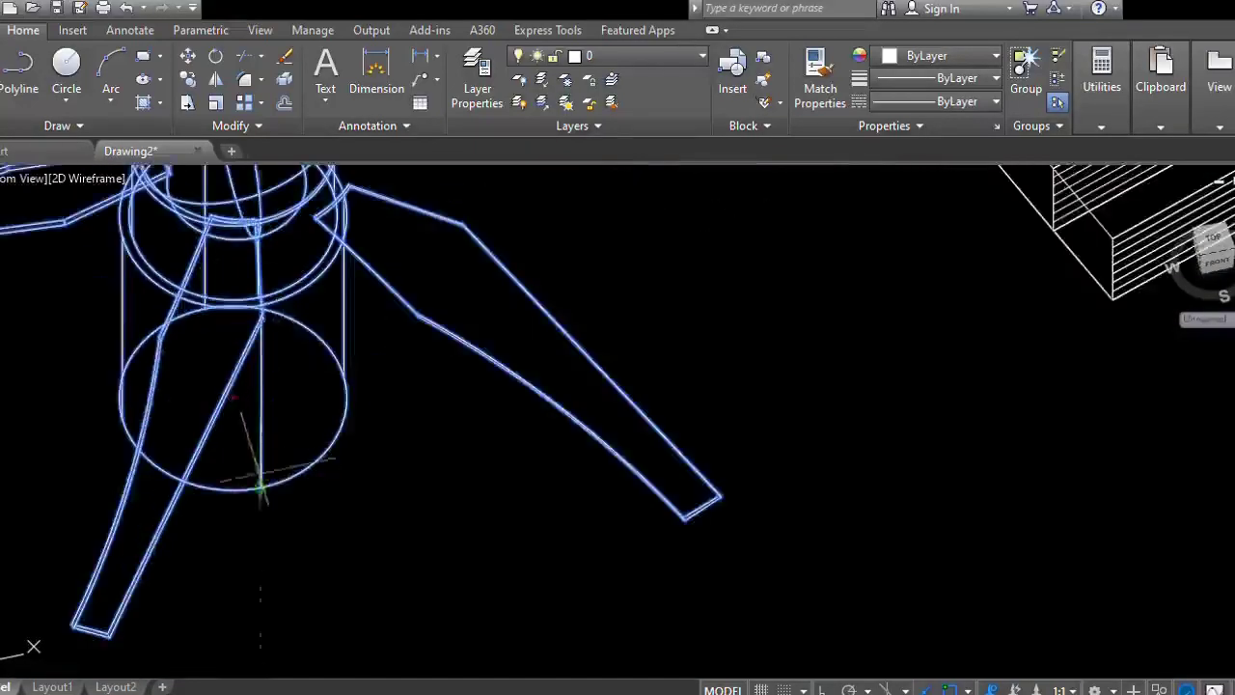
{"action": "left_click", "coordinate": [261, 489]}
{"action": "scroll", "coordinate": [778, 415], "scroll_direction": "down", "scroll_amount": 4}
{"action": "scroll", "coordinate": [914, 363], "scroll_direction": "up", "scroll_amount": 4}
{"action": "middle_click_drag", "start_coordinate": [914, 362], "coordinate": [425, 551]}
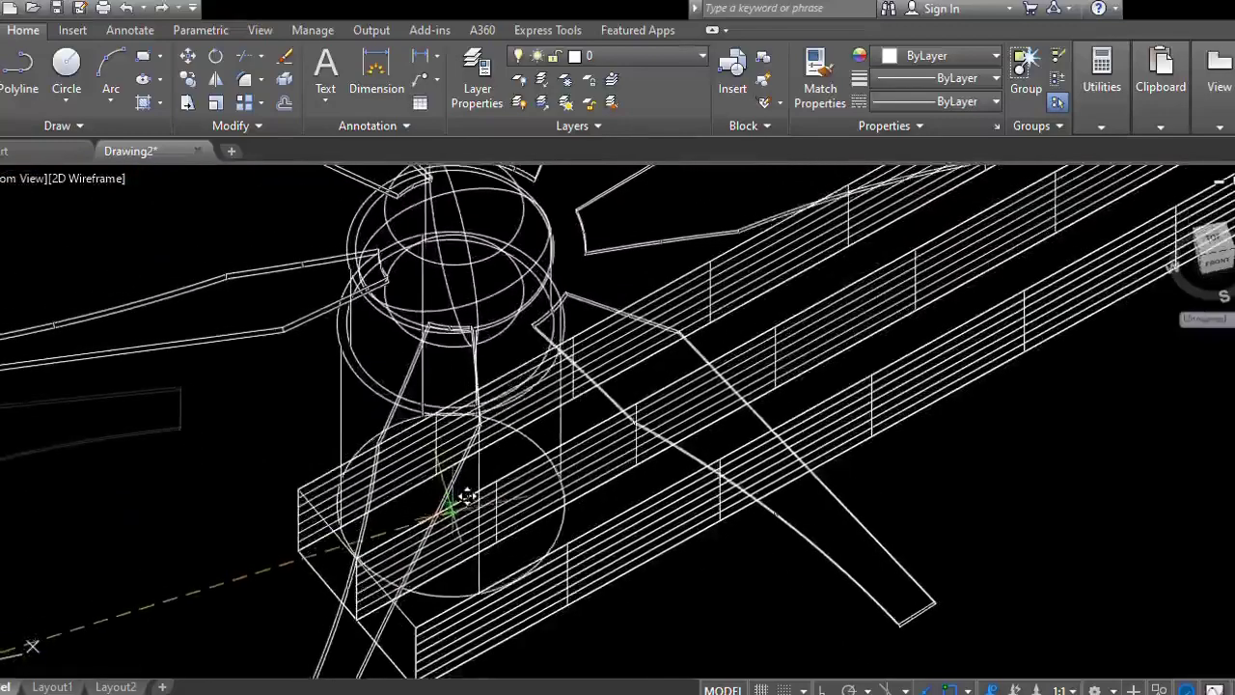
{"action": "left_click", "coordinate": [451, 511]}
{"action": "scroll", "coordinate": [598, 511], "scroll_direction": "down", "scroll_amount": 5}
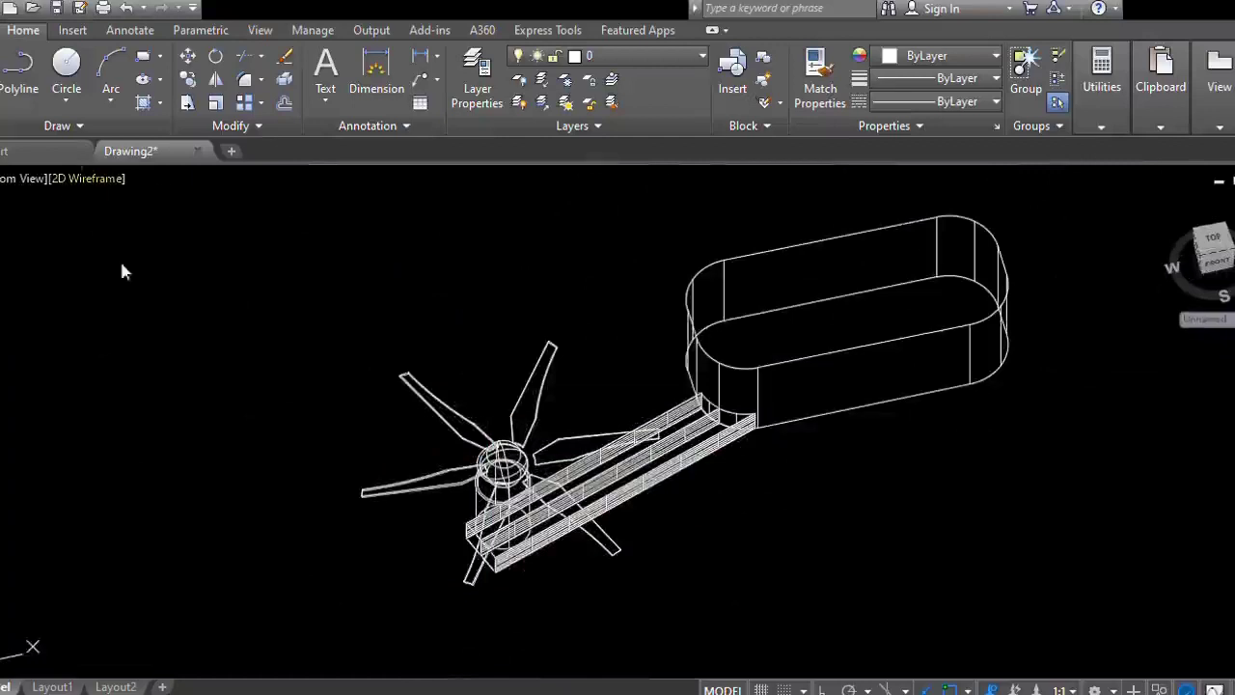
- Switch to the top view and move the fan so its hub centre sits on the arm's centreline
{"action": "left_click", "coordinate": [25, 230]}
{"action": "scroll", "coordinate": [404, 458], "scroll_direction": "up", "scroll_amount": 5}
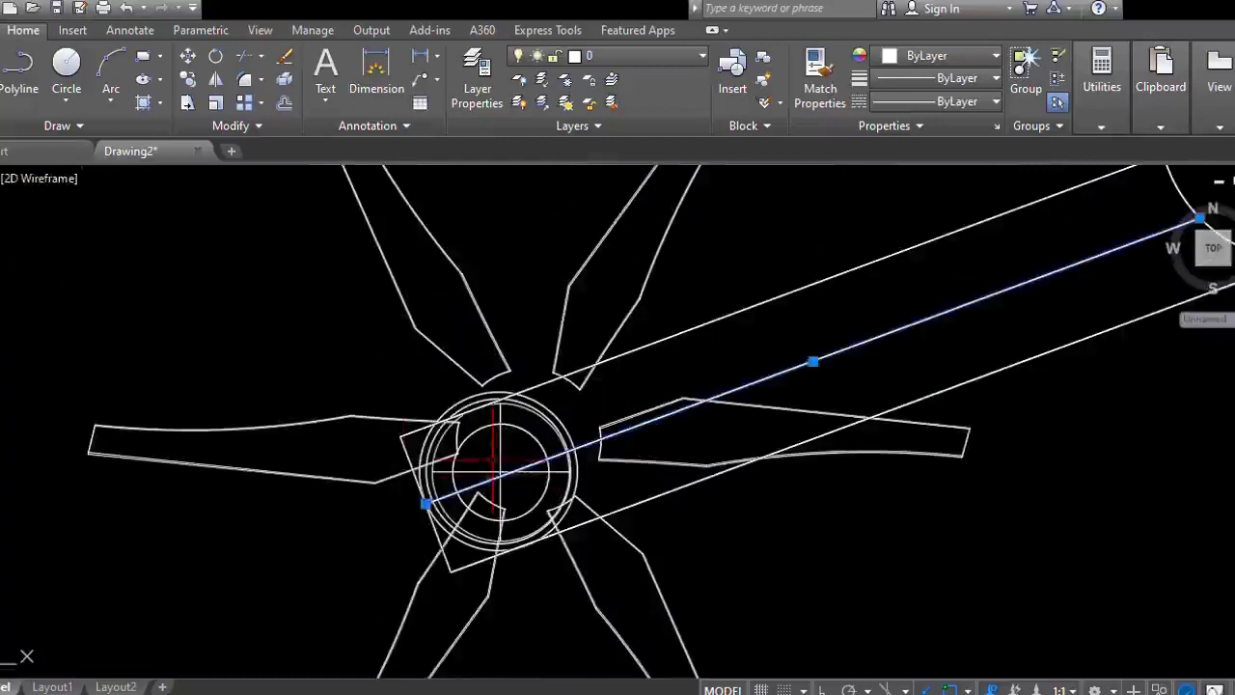
{"action": "left_click", "coordinate": [499, 340]}
{"action": "left_click", "coordinate": [577, 496]}
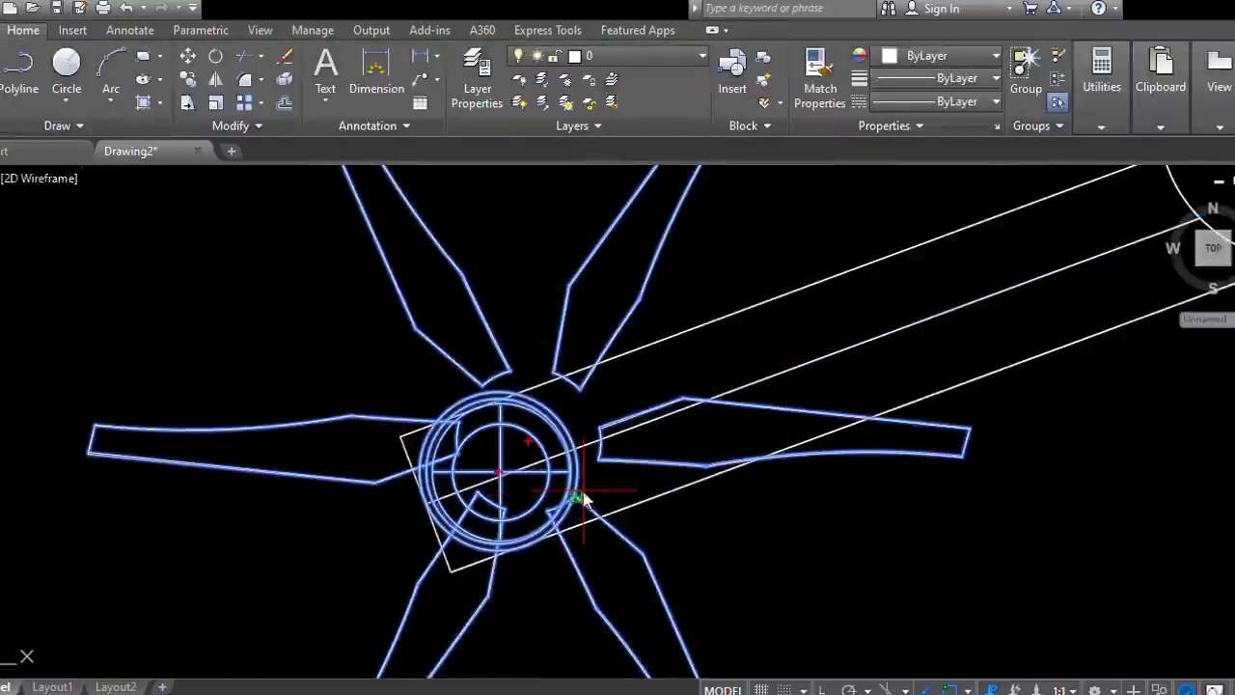
{"action": "key", "text": "Escape"}
{"action": "scroll", "coordinate": [510, 477], "scroll_direction": "up", "scroll_amount": 6}
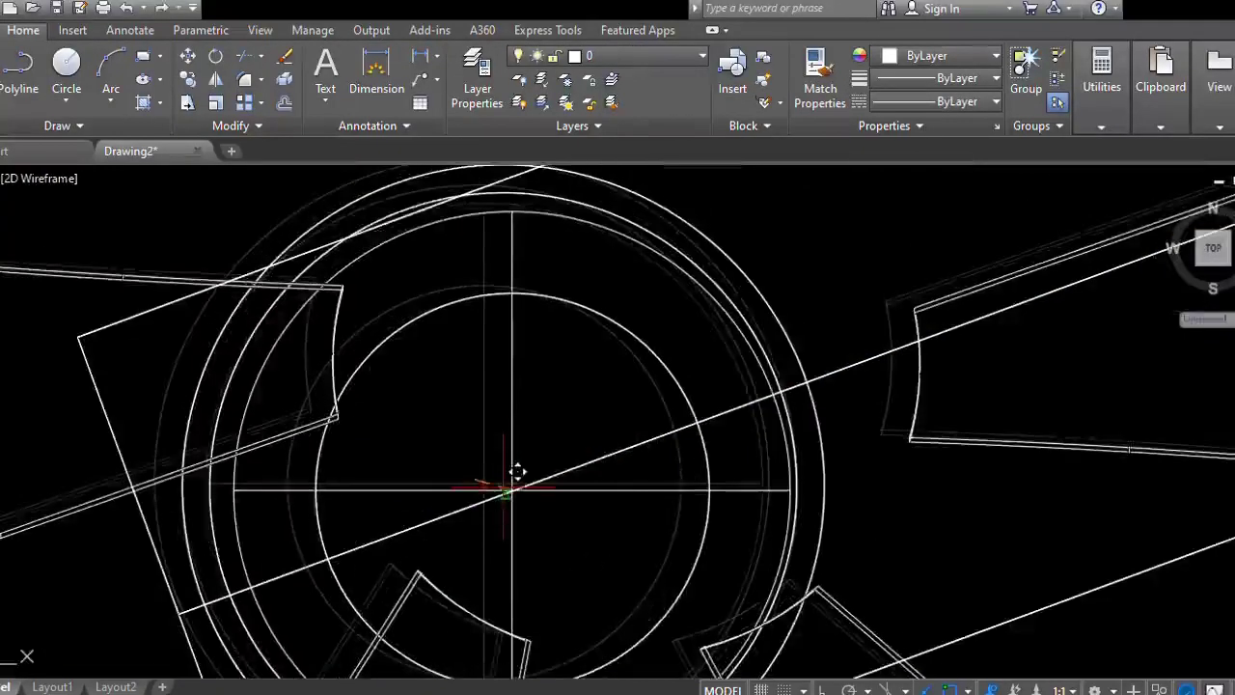
{"action": "scroll", "coordinate": [517, 472], "scroll_direction": "down", "scroll_amount": 8}
- Mirror the arm and fan across the slab's vertical midline, keeping the original
{"action": "left_click", "coordinate": [628, 584]}
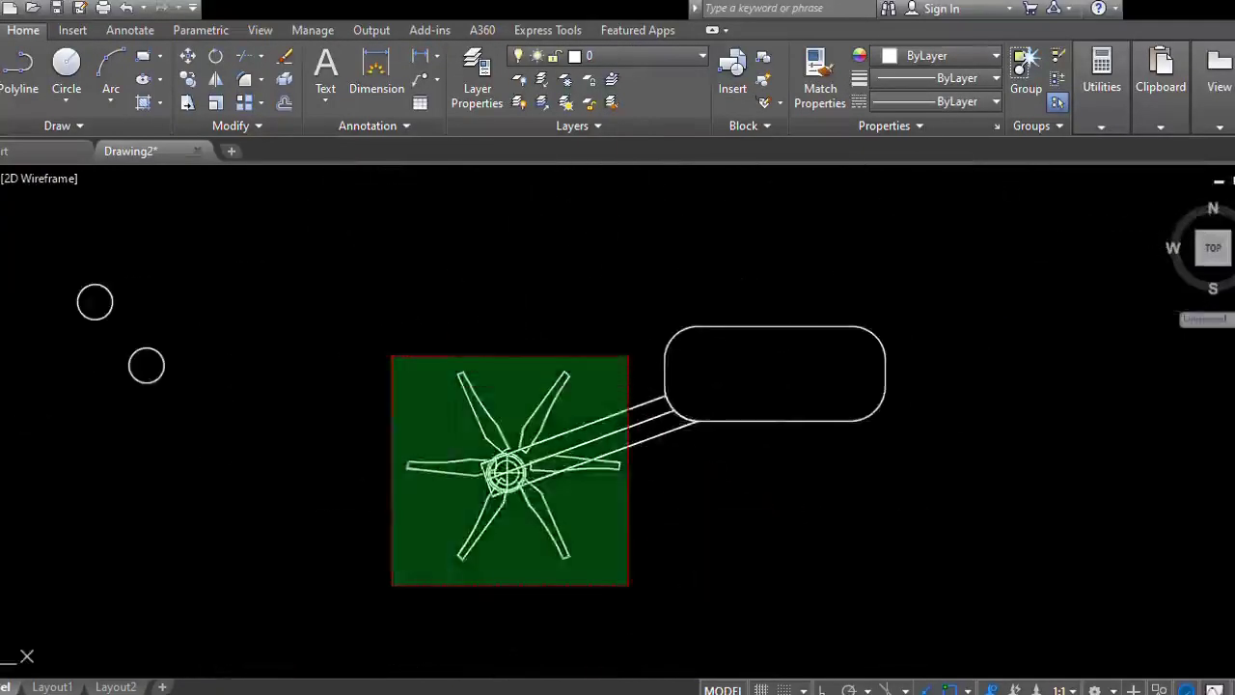
{"action": "left_click", "coordinate": [392, 355]}
{"action": "type", "text": "mi"}
{"action": "key", "text": "Return"}
{"action": "left_click", "coordinate": [774, 420]}
{"action": "left_click", "coordinate": [774, 303]}
{"action": "key", "text": "Return"}
{"action": "scroll", "coordinate": [808, 307], "scroll_direction": "down", "scroll_amount": 2}
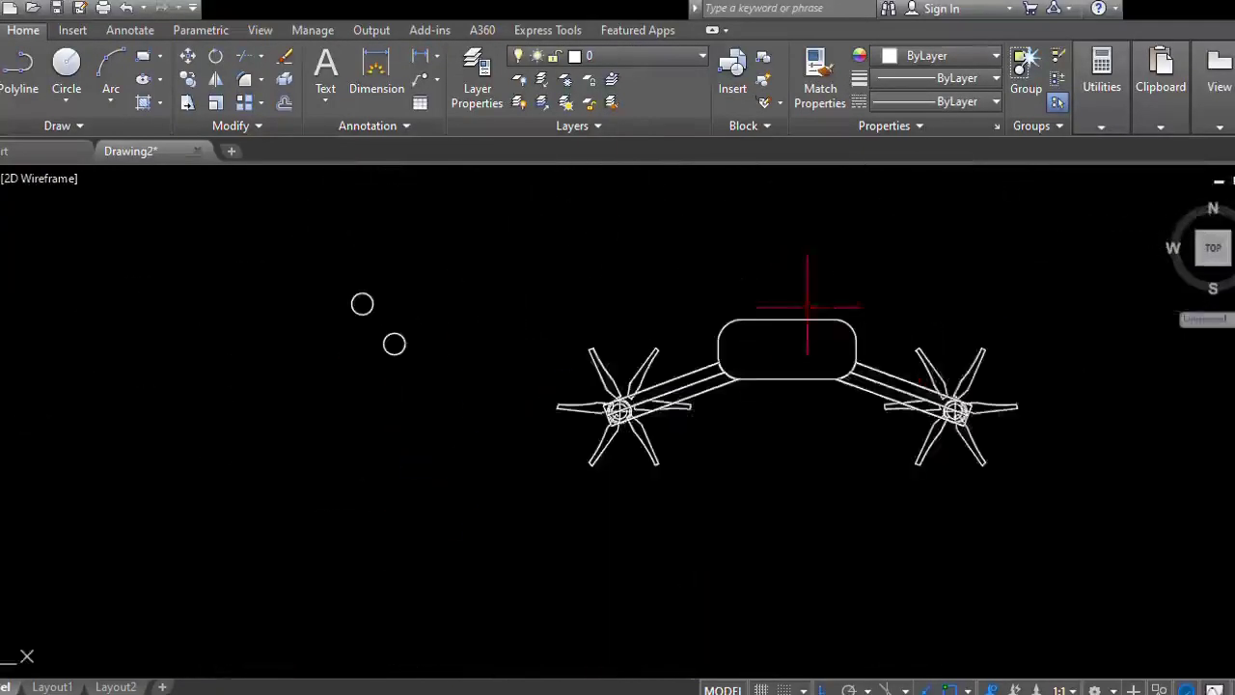
- Mirror both arms with their fans across the slab's horizontal midline, keeping the originals
{"action": "left_click", "coordinate": [1042, 500]}
{"action": "left_click", "coordinate": [865, 376]}
{"action": "left_click", "coordinate": [749, 477]}
{"action": "left_click", "coordinate": [549, 361]}
{"action": "type", "text": "mi"}
{"action": "key", "text": "Return"}
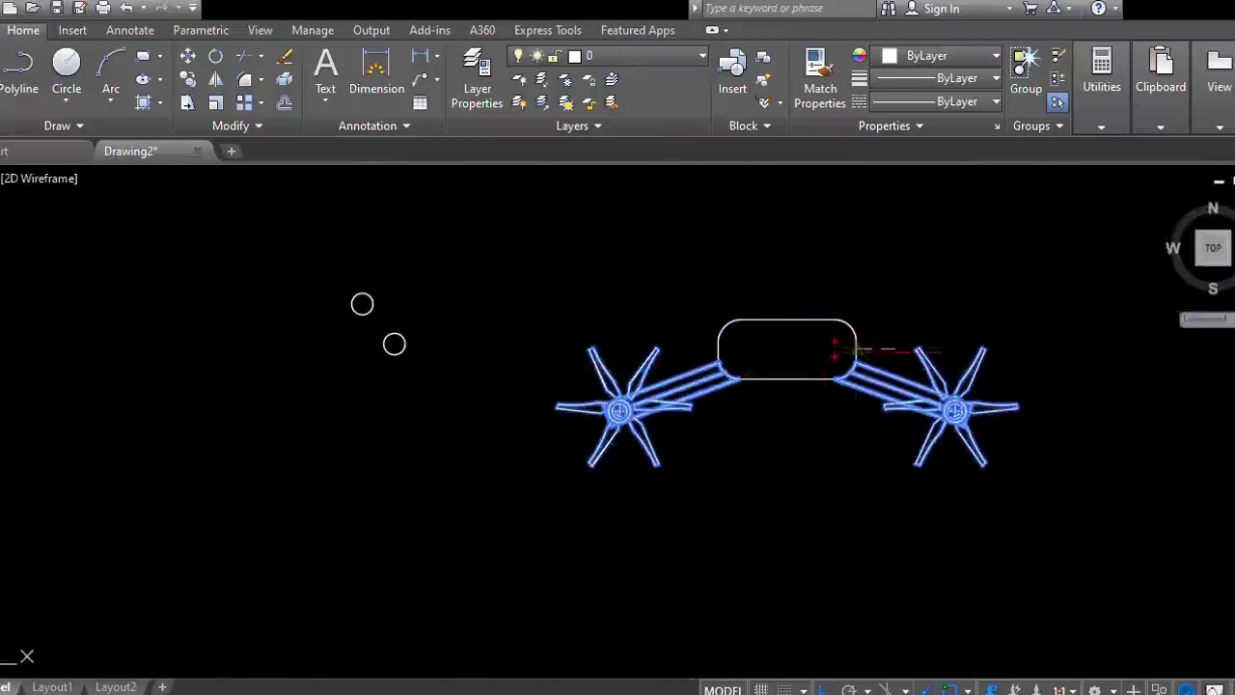
{"action": "left_click", "coordinate": [953, 349]}
{"action": "scroll", "coordinate": [685, 371], "scroll_direction": "up", "scroll_amount": 6}
{"action": "key", "text": "Return"}
{"action": "scroll", "coordinate": [822, 306], "scroll_direction": "down", "scroll_amount": 6}
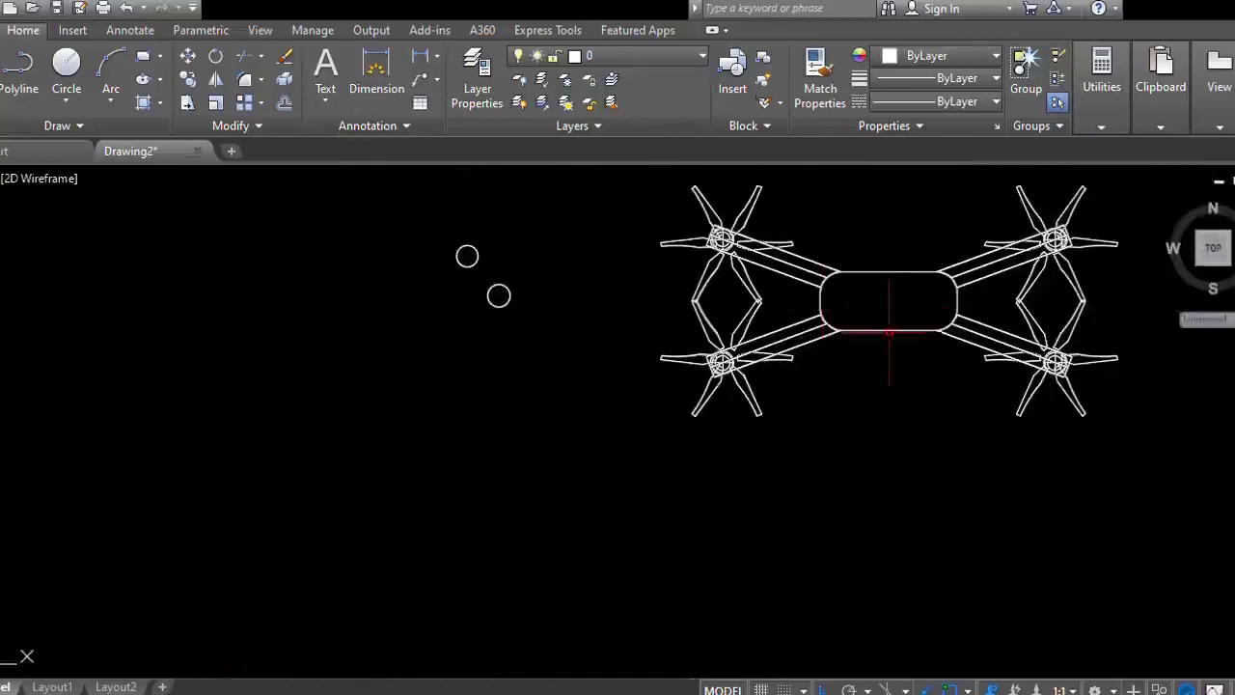
- Stretch the slab outward at its upper and lower straight edges, reshaping the rounded corners
{"action": "left_click", "coordinate": [889, 331]}
{"action": "left_click", "coordinate": [888, 331]}
{"action": "left_click", "coordinate": [889, 376]}
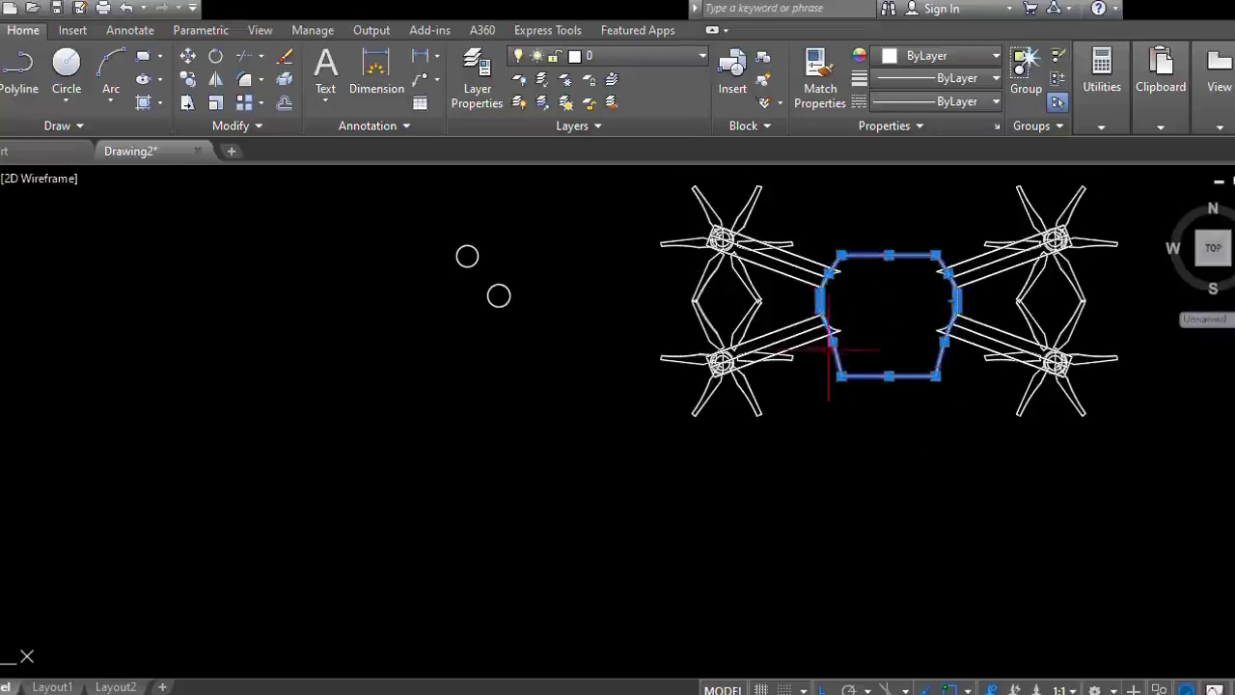
{"action": "scroll", "coordinate": [955, 218], "scroll_direction": "up", "scroll_amount": 2}
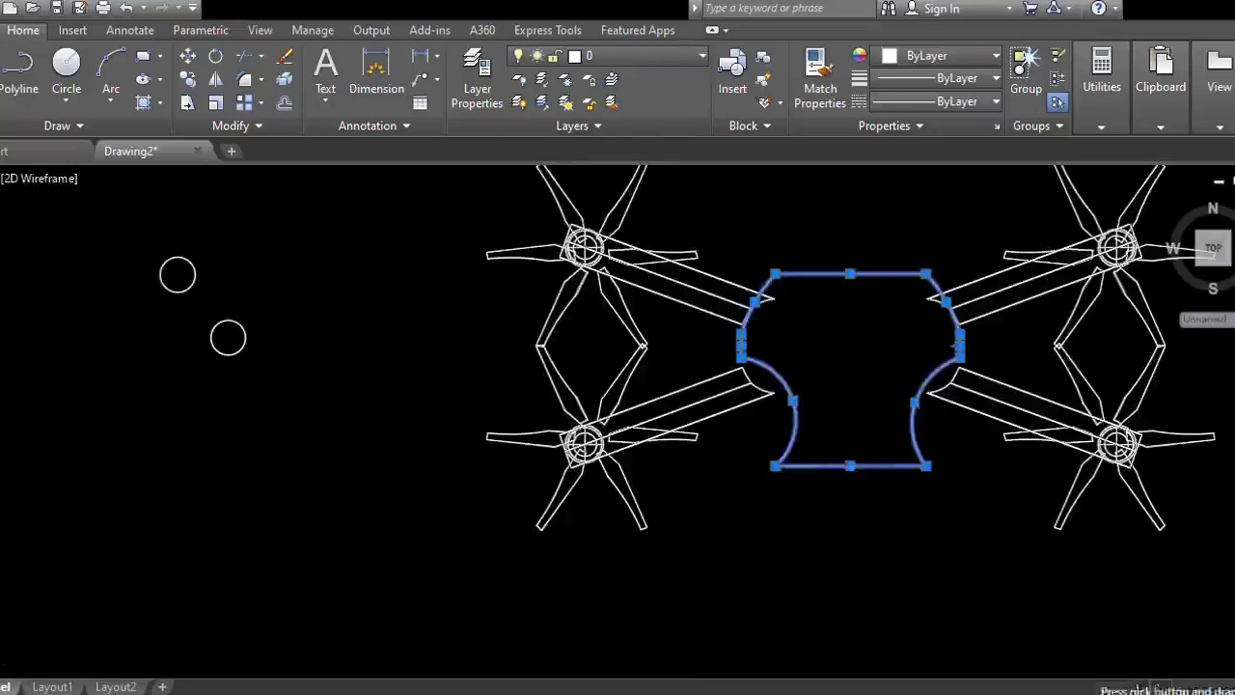
{"action": "left_click", "coordinate": [849, 423]}
{"action": "key", "text": "Escape"}
- Move the lower-left arm and its fan inward and down against the stretched slab
{"action": "left_click", "coordinate": [690, 437]}
{"action": "left_click", "coordinate": [724, 541]}
{"action": "key", "text": "Escape"}
{"action": "key", "text": "Escape"}
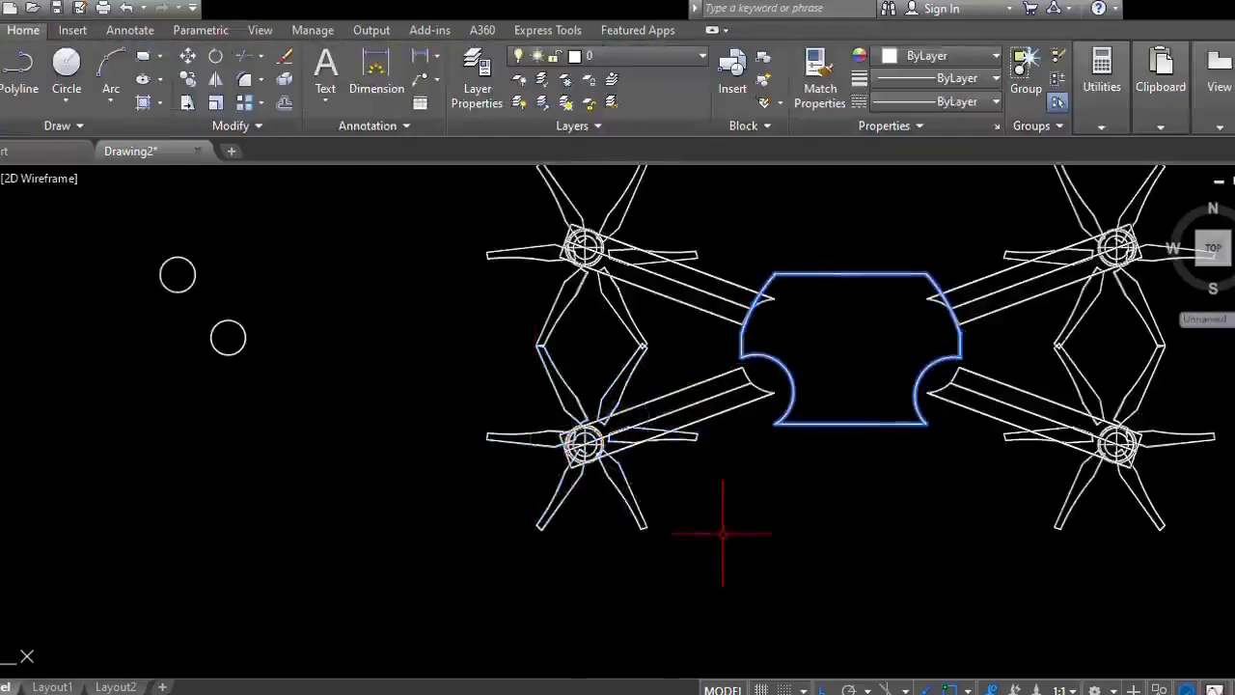
{"action": "left_click", "coordinate": [770, 584]}
{"action": "left_click", "coordinate": [543, 400]}
{"action": "key", "text": "m"}
{"action": "key", "text": "Return"}
{"action": "left_click", "coordinate": [671, 410]}
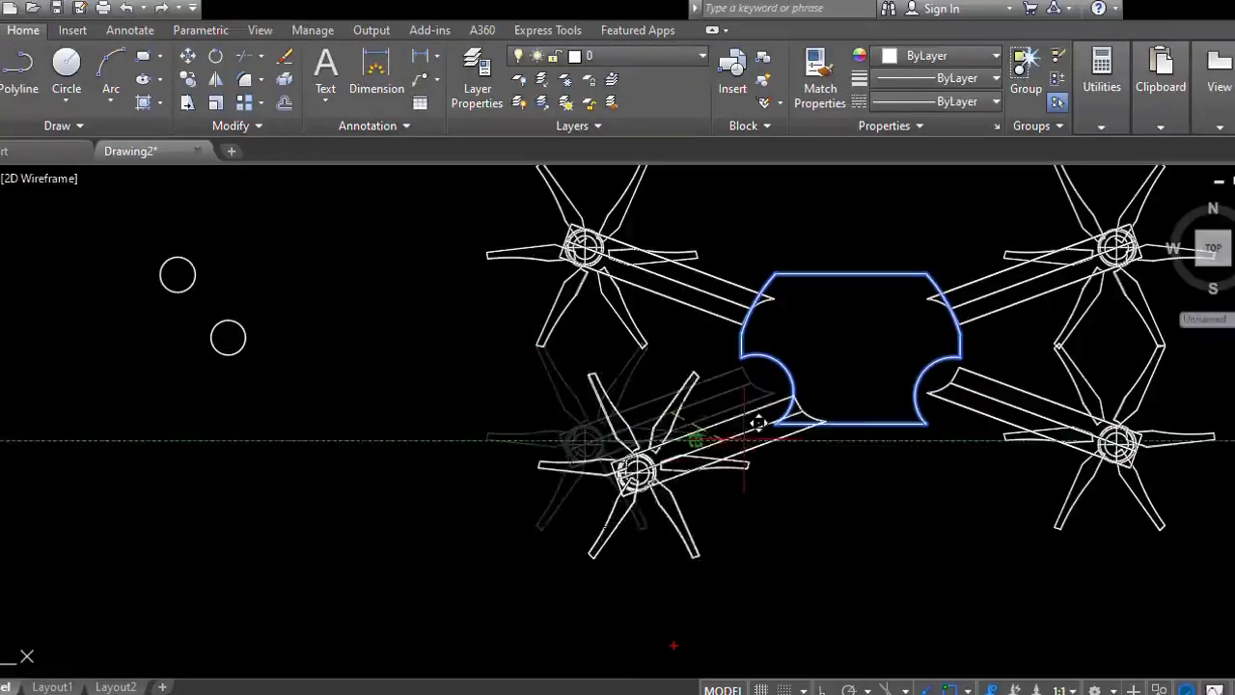
{"action": "left_click", "coordinate": [721, 438]}
- Move the lower-right arm and its fan inward and down toward the slab's lower-right corner
{"action": "left_click", "coordinate": [1045, 391]}
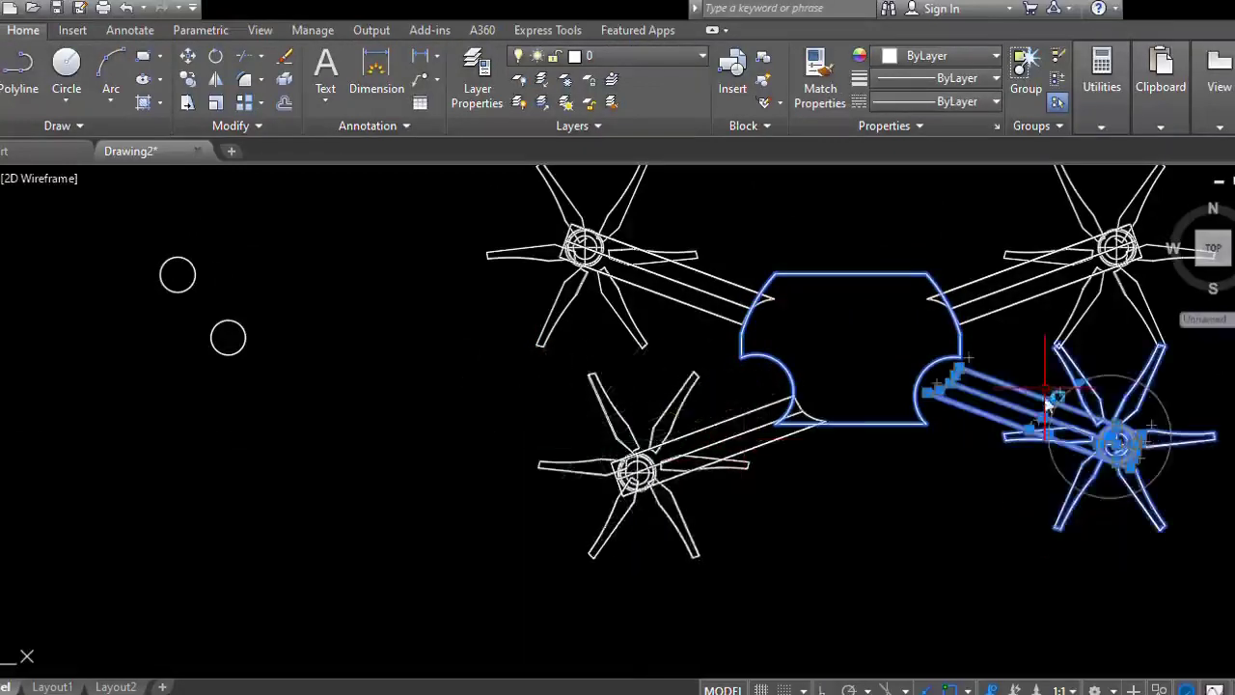
{"action": "key", "text": "m"}
{"action": "key", "text": "Return"}
{"action": "left_click", "coordinate": [1116, 443]}
{"action": "left_click", "coordinate": [1075, 475]}
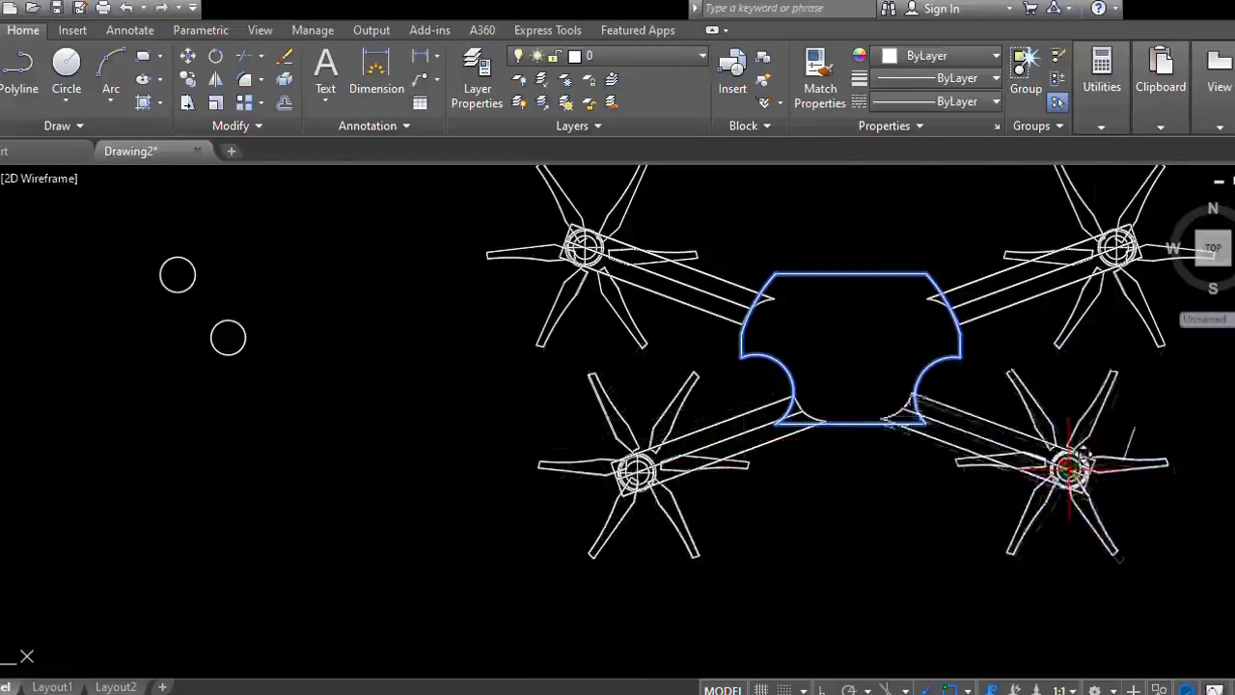
{"action": "scroll", "coordinate": [1080, 463], "scroll_direction": "up", "scroll_amount": 4}
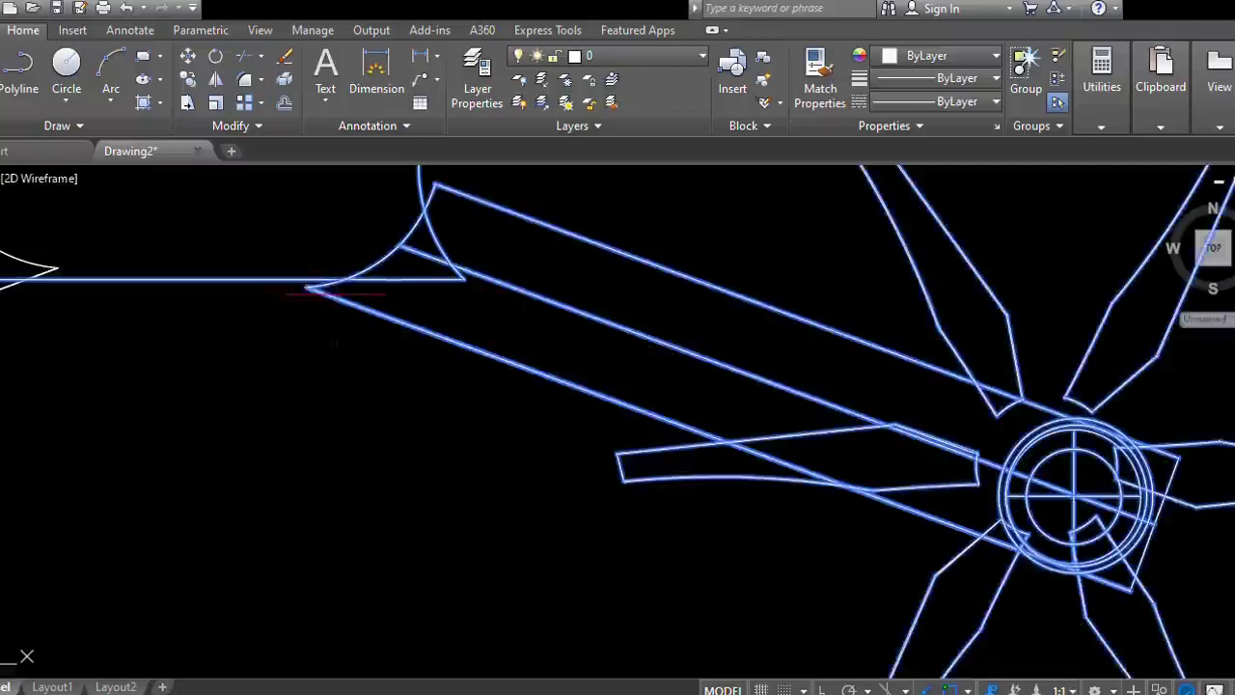
{"action": "scroll", "coordinate": [315, 270], "scroll_direction": "down", "scroll_amount": 2}
{"action": "scroll", "coordinate": [318, 253], "scroll_direction": "down", "scroll_amount": 5}
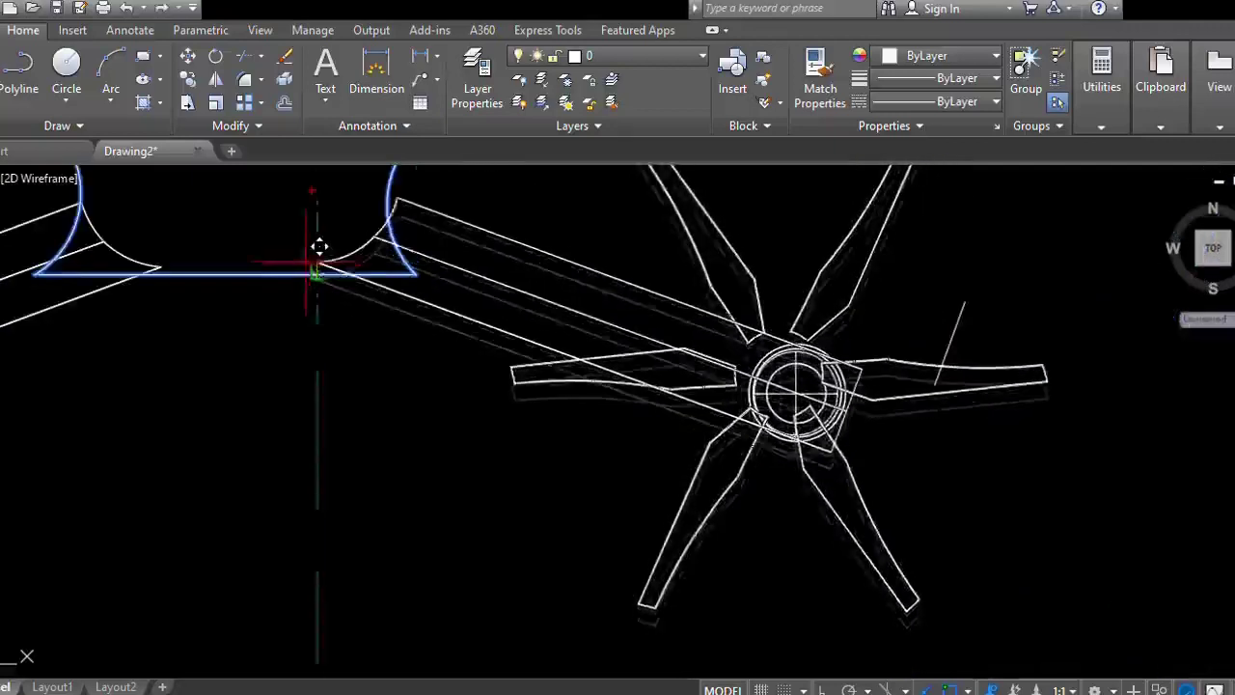
- Shift the lower-right arm and fan slightly outward by the hub centre to fit the slab's corner
{"action": "left_click", "coordinate": [629, 425]}
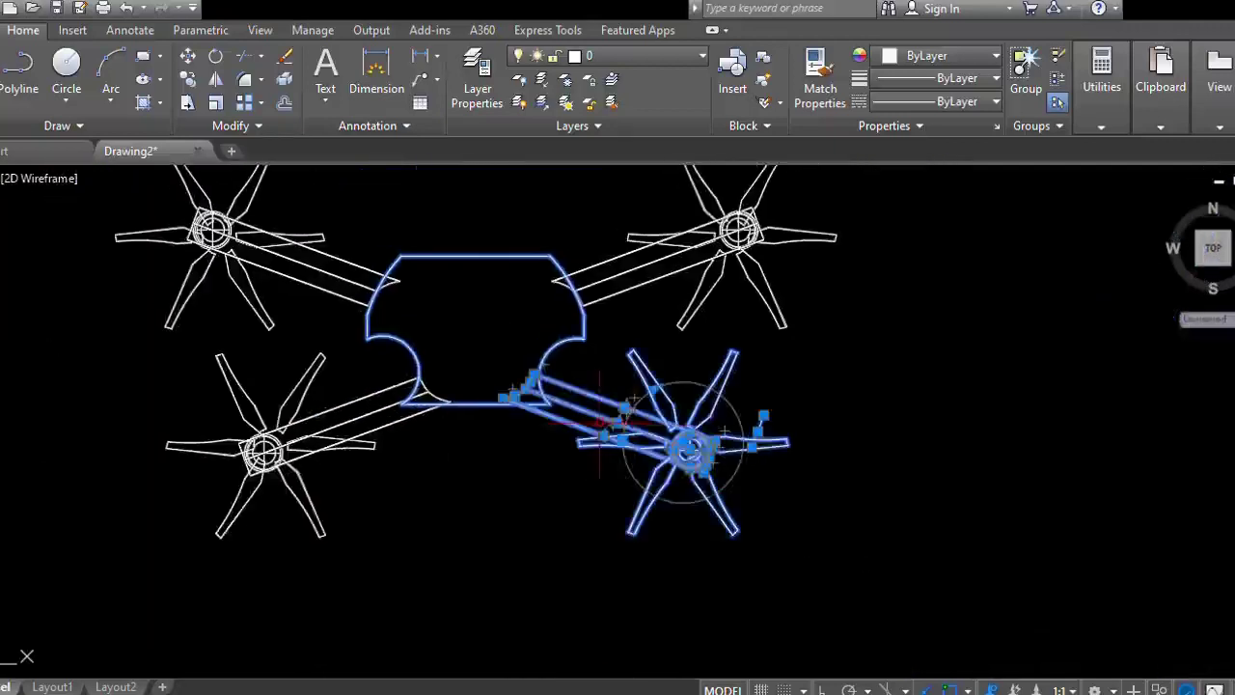
{"action": "type", "text": "m"}
{"action": "key", "text": "Return"}
{"action": "left_click", "coordinate": [689, 448]}
{"action": "left_click", "coordinate": [710, 454]}
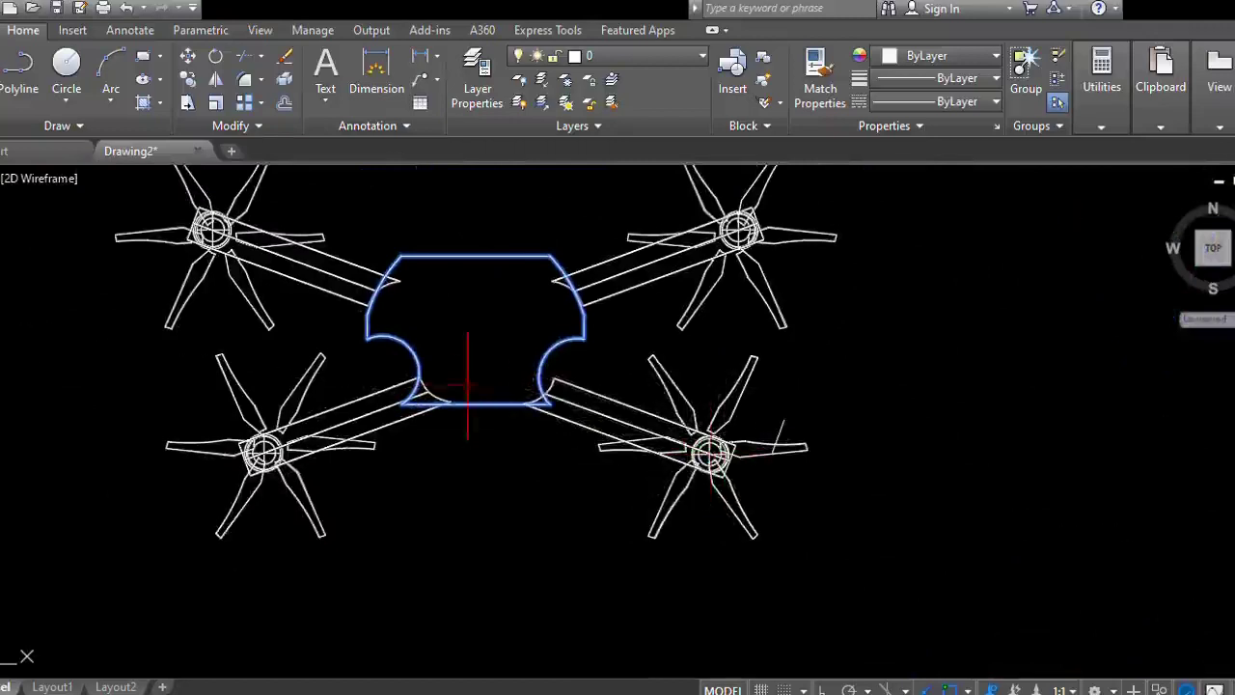
- Stretch the slab's lower-right and lower-left corners down to the lower edges of the adjoining arms
{"action": "left_click", "coordinate": [550, 413]}
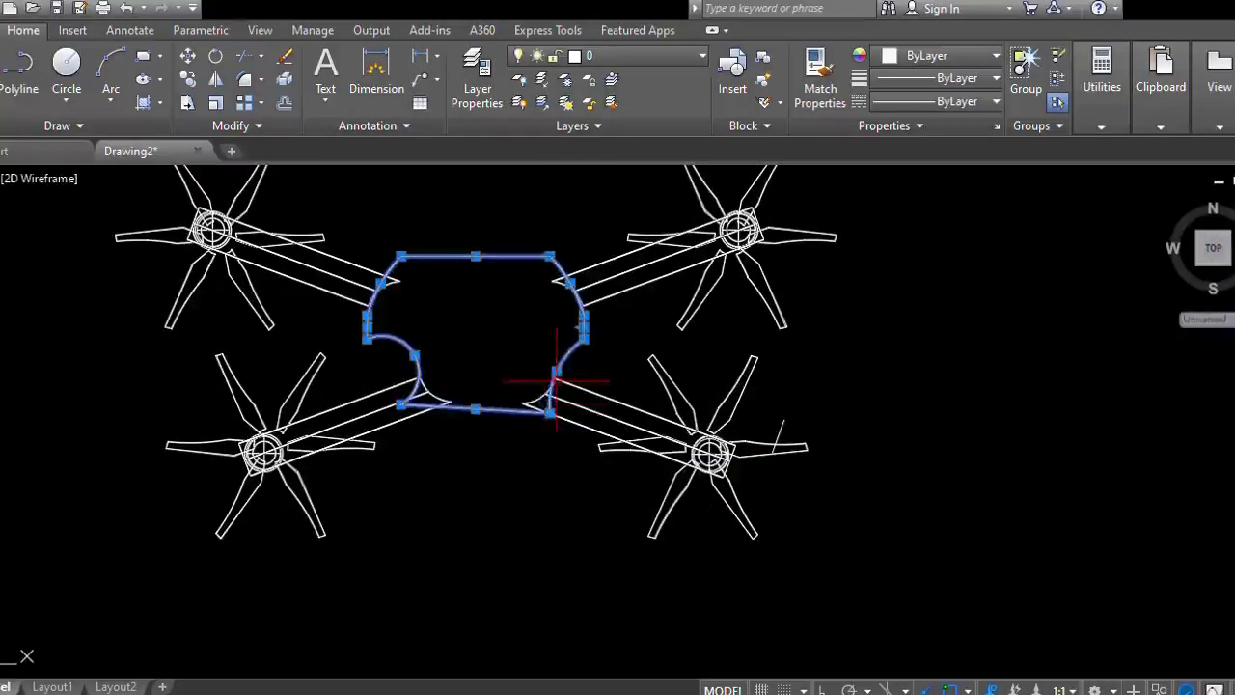
{"action": "left_click", "coordinate": [409, 368]}
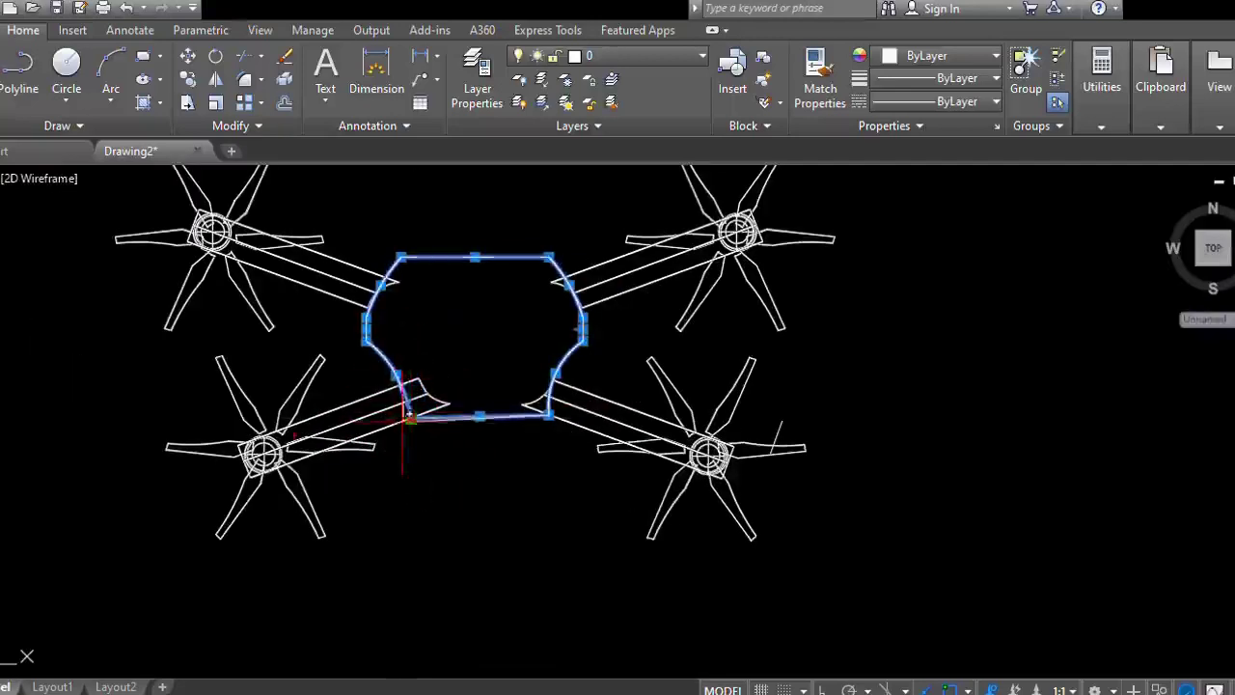
{"action": "left_click", "coordinate": [330, 511]}
{"action": "left_click", "coordinate": [215, 408]}
{"action": "type", "text": "m"}
{"action": "key", "text": "Return"}
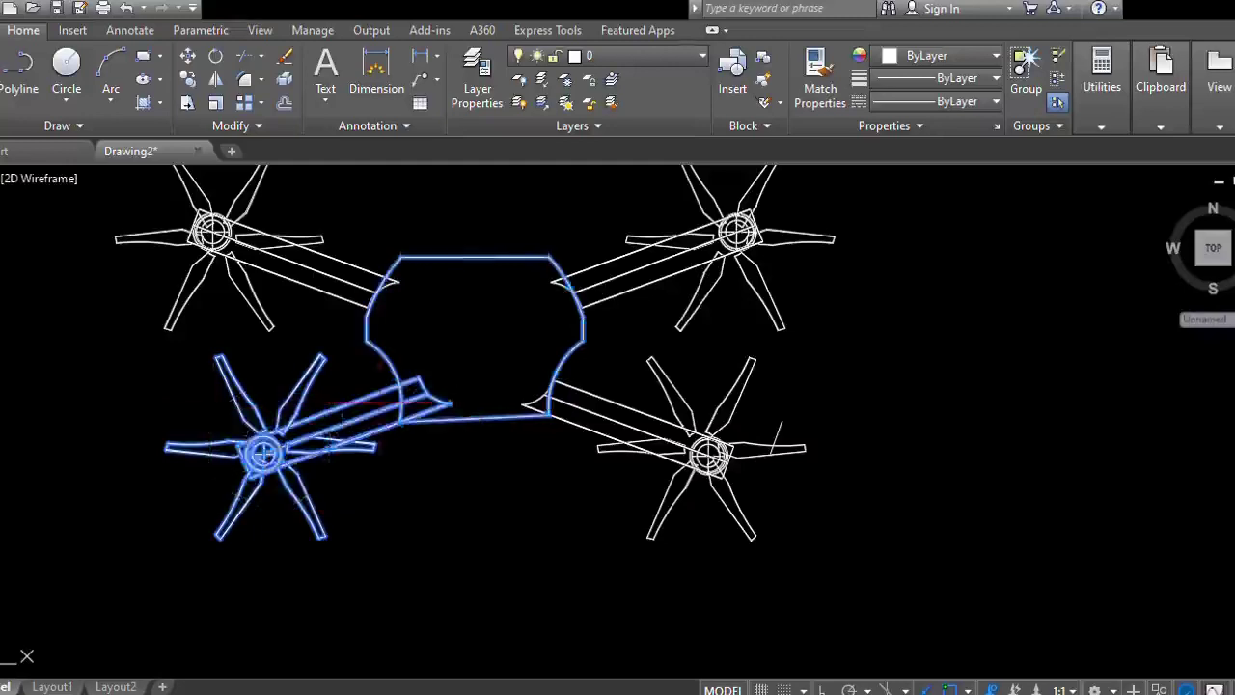
{"action": "left_click", "coordinate": [450, 403]}
{"action": "key", "text": "Escape"}
- Try to move the lower-left arm and fan outward, using the hub centre as base point
{"action": "left_click", "coordinate": [345, 552]}
{"action": "left_click", "coordinate": [293, 439]}
{"action": "type", "text": "m"}
{"action": "key", "text": "Return"}
{"action": "left_click", "coordinate": [263, 453]}
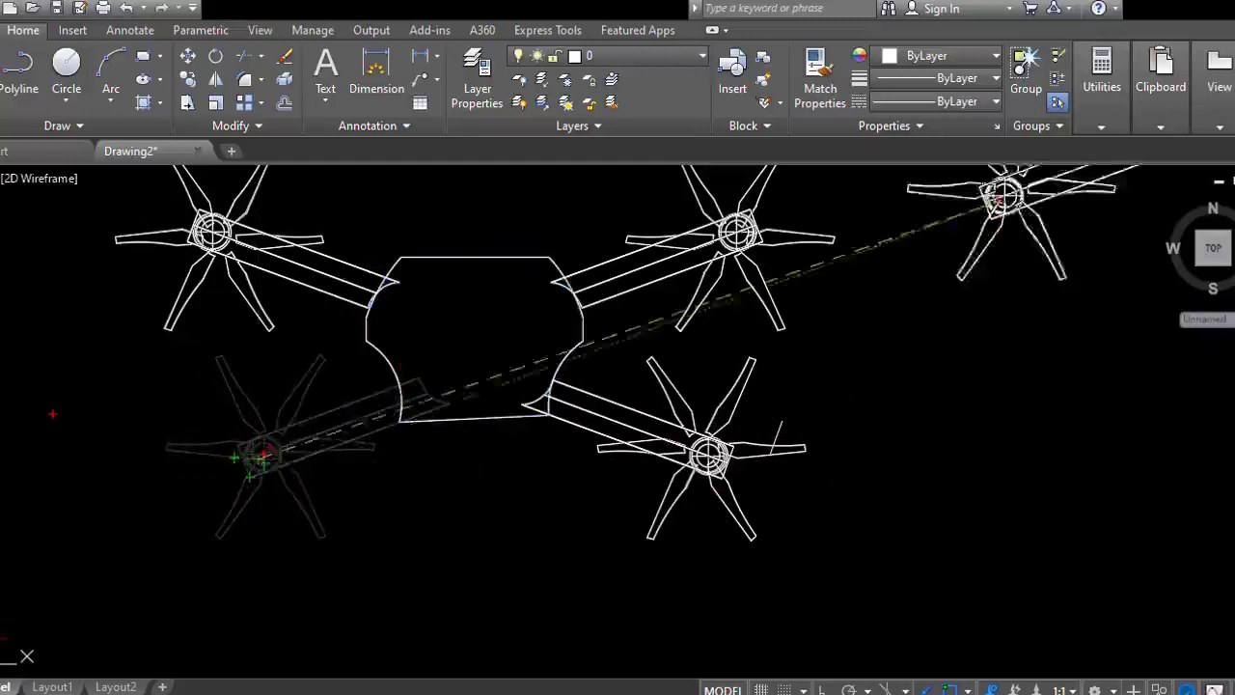
{"action": "scroll", "coordinate": [398, 415], "scroll_direction": "up", "scroll_amount": 4}
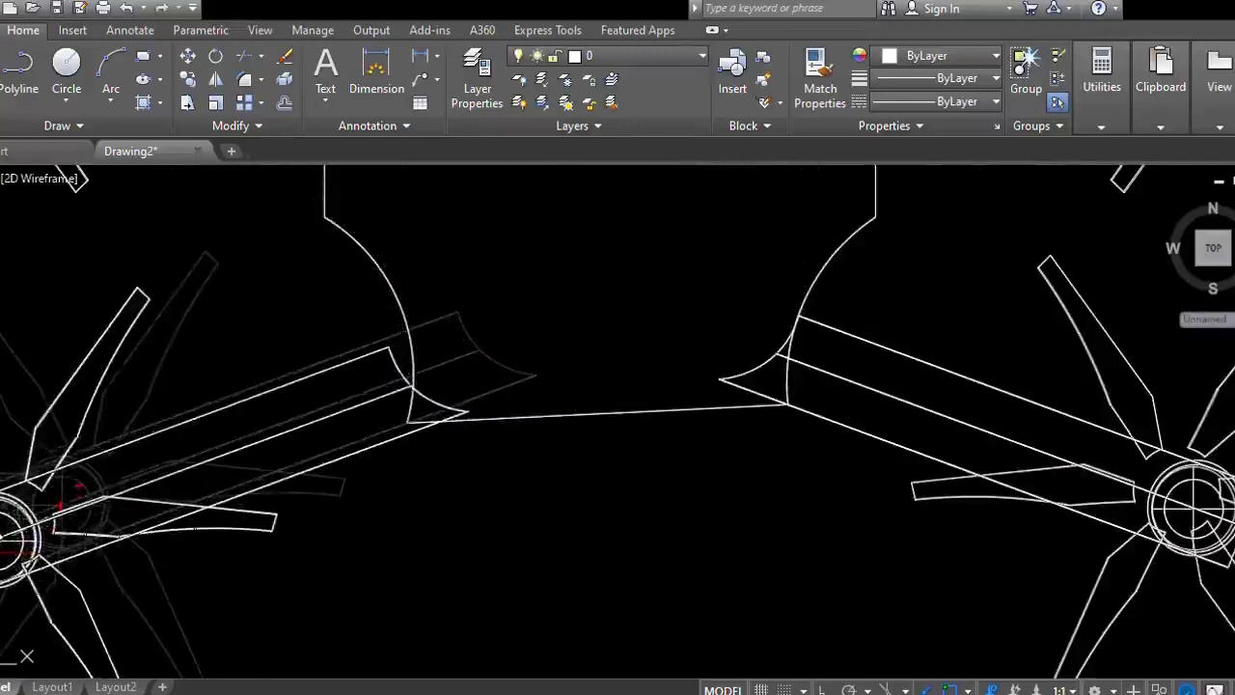
{"action": "left_click", "coordinate": [398, 420]}
{"action": "scroll", "coordinate": [398, 419], "scroll_direction": "down", "scroll_amount": 4}
- Move the lower-left arm and fan so the arm's upper inner corner meets the slab's curved side
{"action": "left_click", "coordinate": [336, 531]}
{"action": "left_click", "coordinate": [190, 414]}
{"action": "type", "text": "m"}
{"action": "key", "text": "Return"}
{"action": "scroll", "coordinate": [423, 377], "scroll_direction": "up", "scroll_amount": 5}
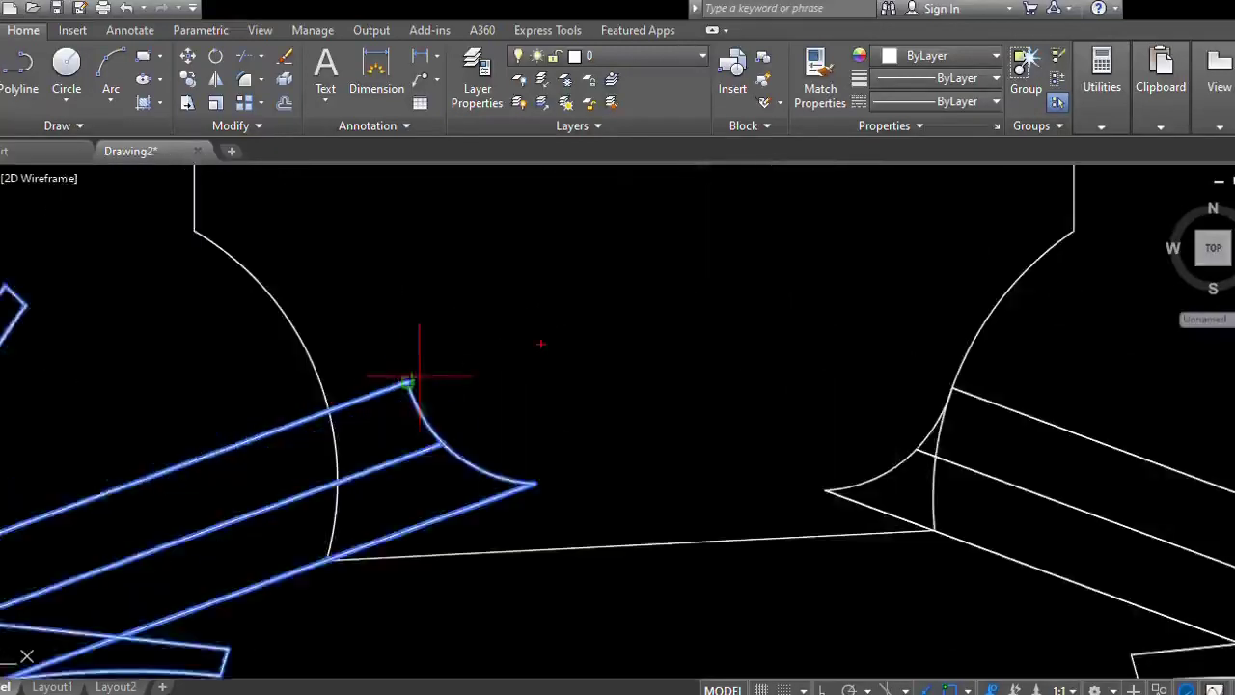
{"action": "left_click", "coordinate": [407, 382]}
{"action": "left_click", "coordinate": [318, 407]}
{"action": "scroll", "coordinate": [318, 406], "scroll_direction": "down", "scroll_amount": 6}
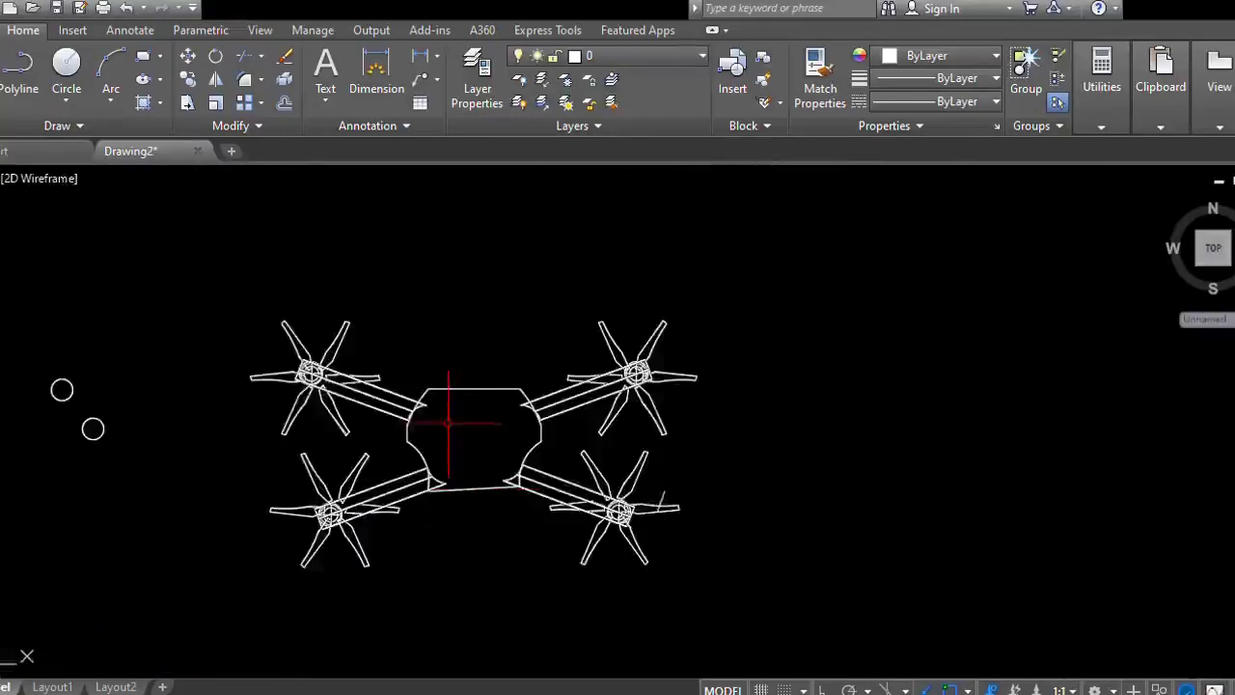
- Orbit to a 3D view of the drone and apply the Realistic visual style
{"action": "scroll", "coordinate": [482, 504], "scroll_direction": "up", "scroll_amount": 2}
{"action": "middle_click_drag", "start_coordinate": [105, 377], "coordinate": [316, 506], "text": "shift"}
{"action": "left_click", "coordinate": [77, 295]}
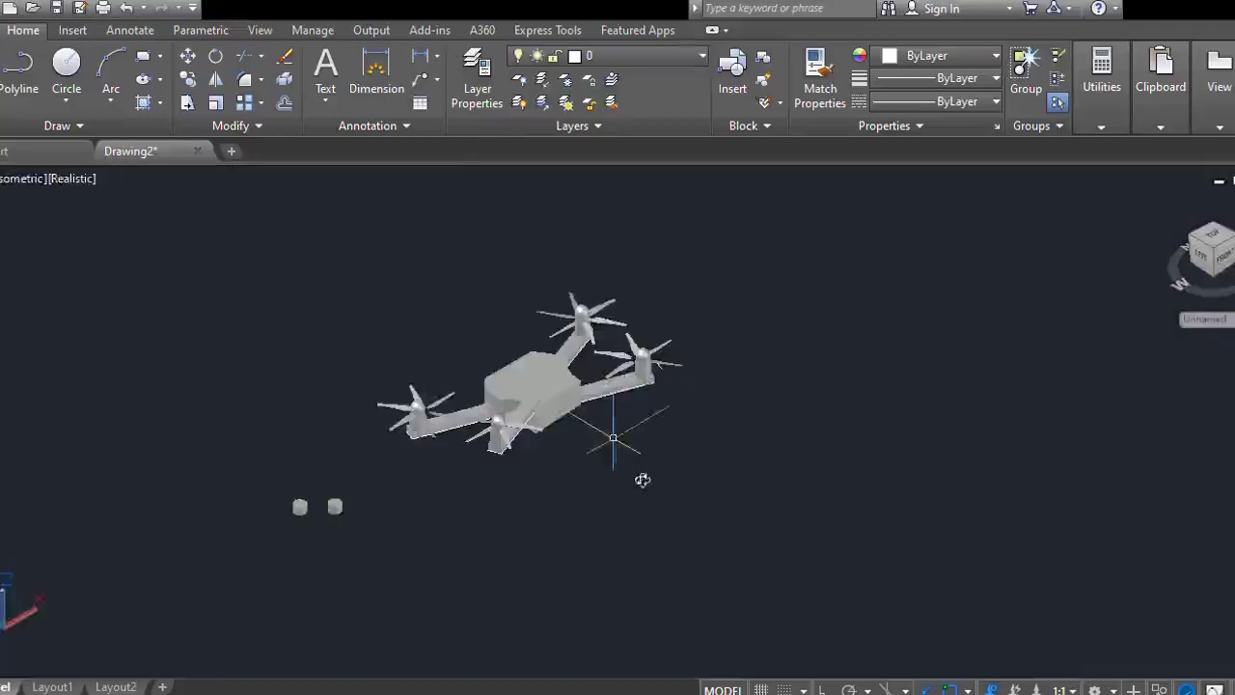
- Move the front-left arm and its fan down to the level of the other arms
{"action": "middle_click_drag", "start_coordinate": [643, 480], "coordinate": [559, 510], "text": "shift"}
{"action": "scroll", "coordinate": [521, 497], "scroll_direction": "up", "scroll_amount": 3}
{"action": "left_click", "coordinate": [463, 404]}
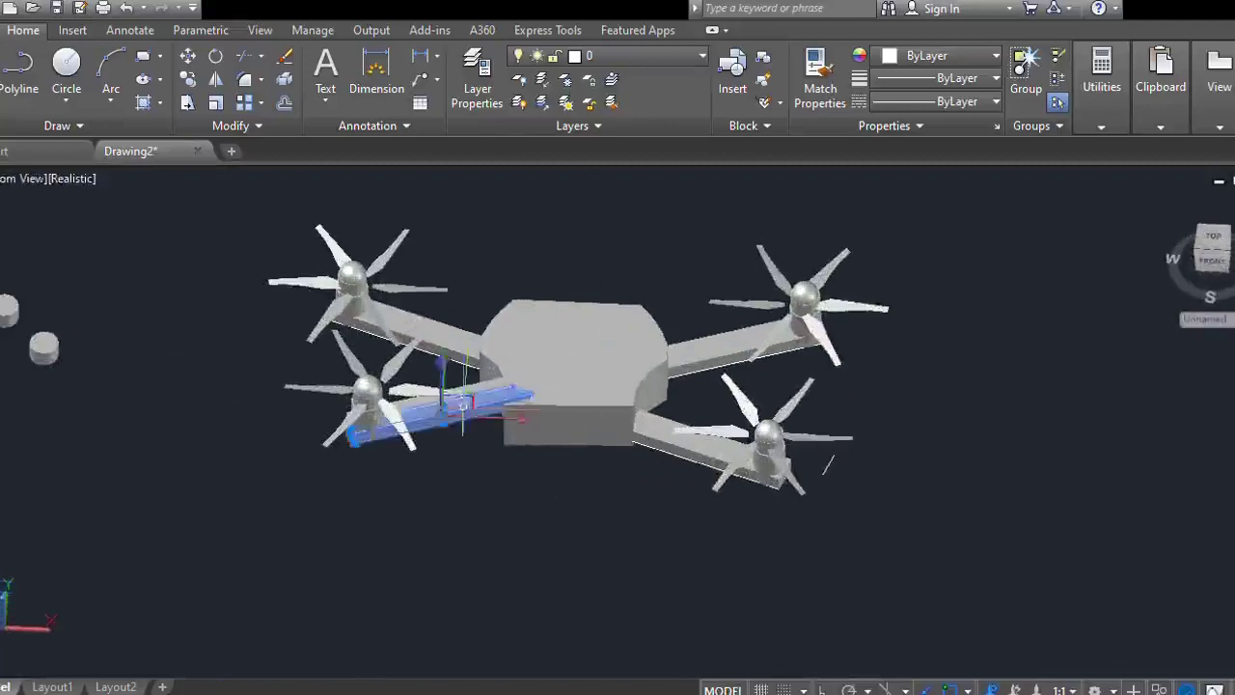
{"action": "left_click", "coordinate": [366, 388]}
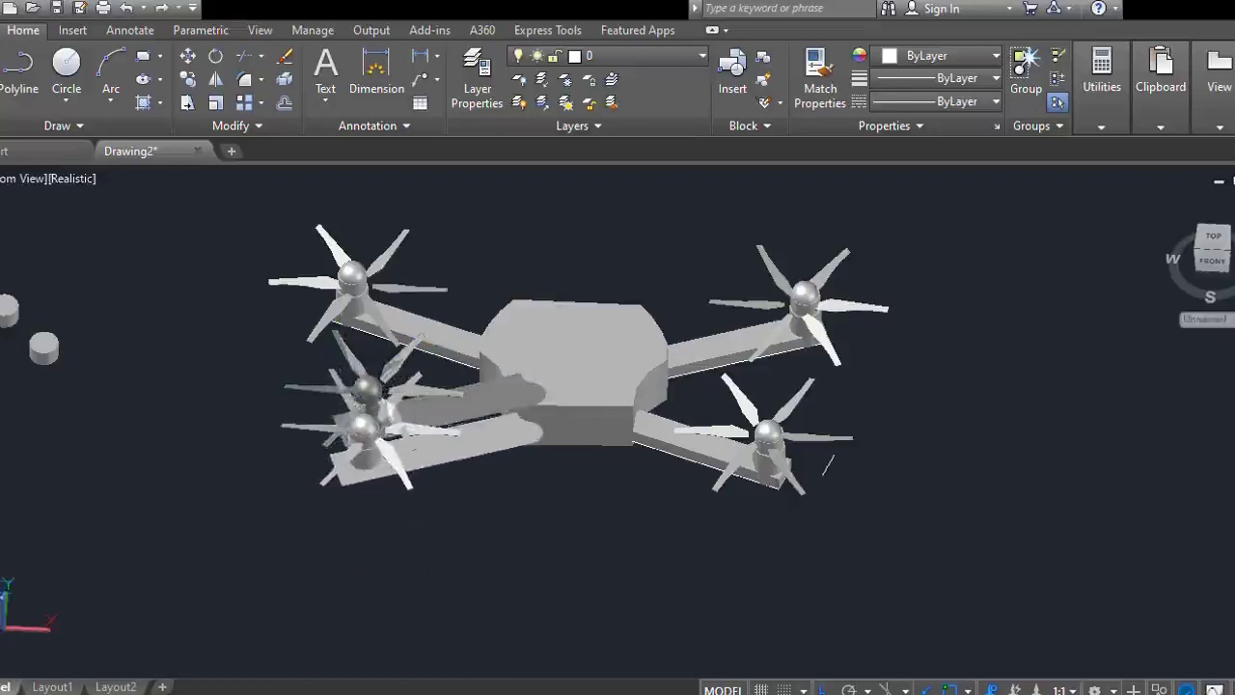
{"action": "left_click", "coordinate": [394, 548]}
{"action": "scroll", "coordinate": [455, 464], "scroll_direction": "down", "scroll_amount": 4}
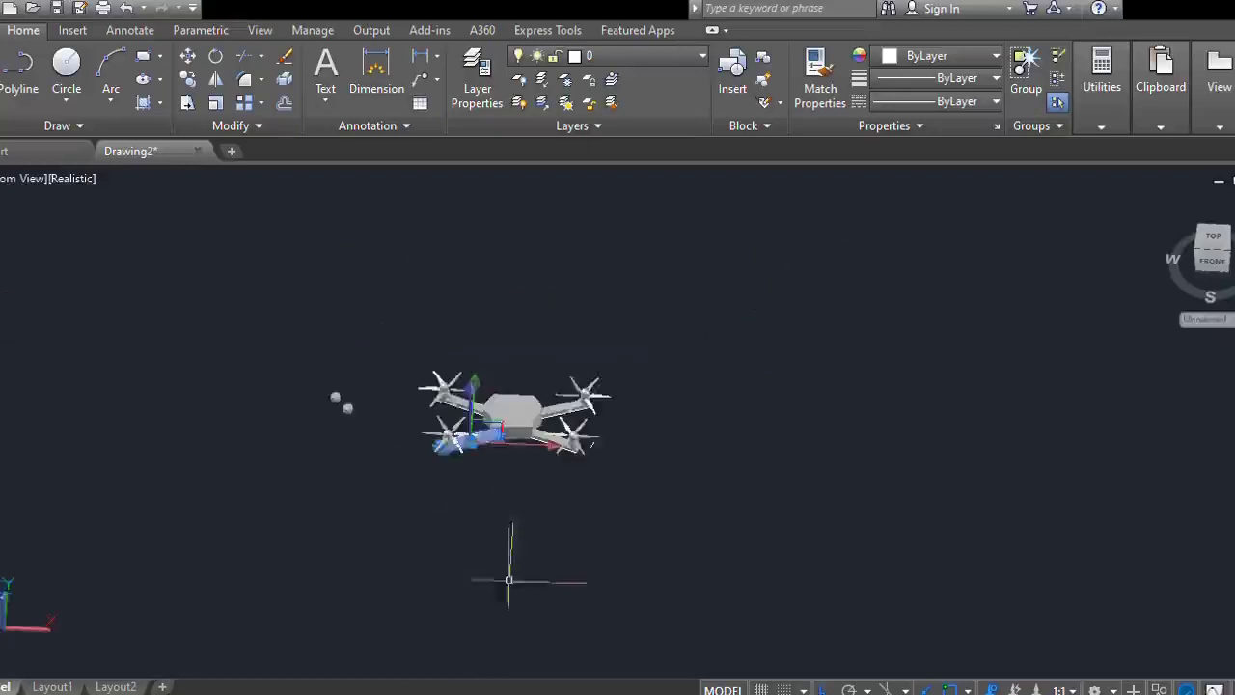
- Delete the detached front-left arm together with its fan
{"action": "middle_click_drag", "start_coordinate": [589, 506], "coordinate": [545, 591], "text": "shift"}
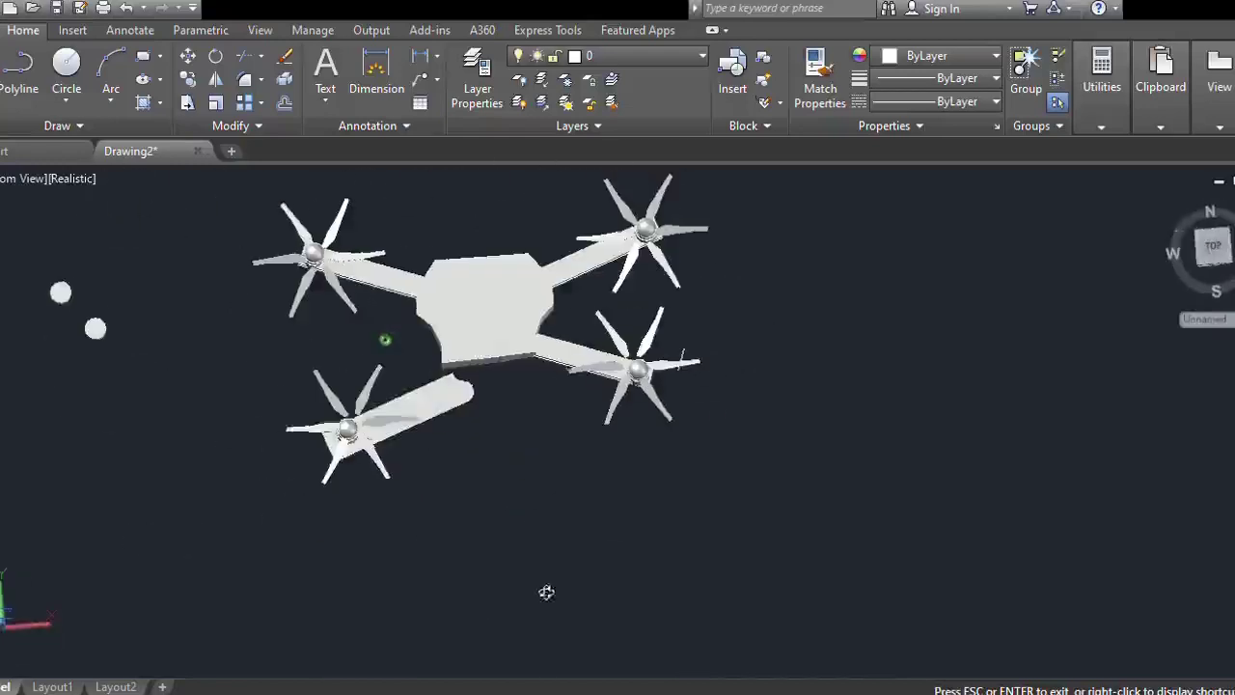
{"action": "left_click", "coordinate": [421, 517]}
{"action": "left_click", "coordinate": [278, 403]}
{"action": "key", "text": "Delete"}
{"action": "scroll", "coordinate": [420, 446], "scroll_direction": "down", "scroll_amount": 2}
{"action": "middle_click_drag", "start_coordinate": [420, 446], "coordinate": [333, 483]}
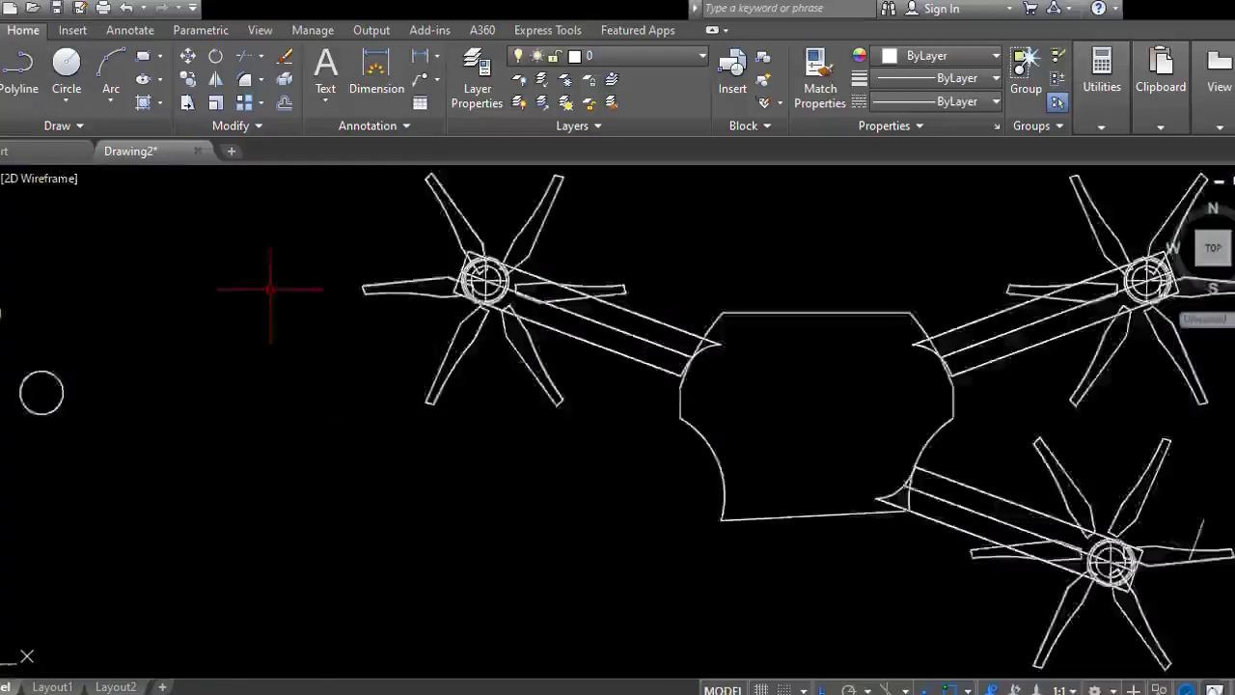
- Try to mirror the lower-right arm and fan to the left about a vertical axis below the slab
{"action": "left_click", "coordinate": [783, 452]}
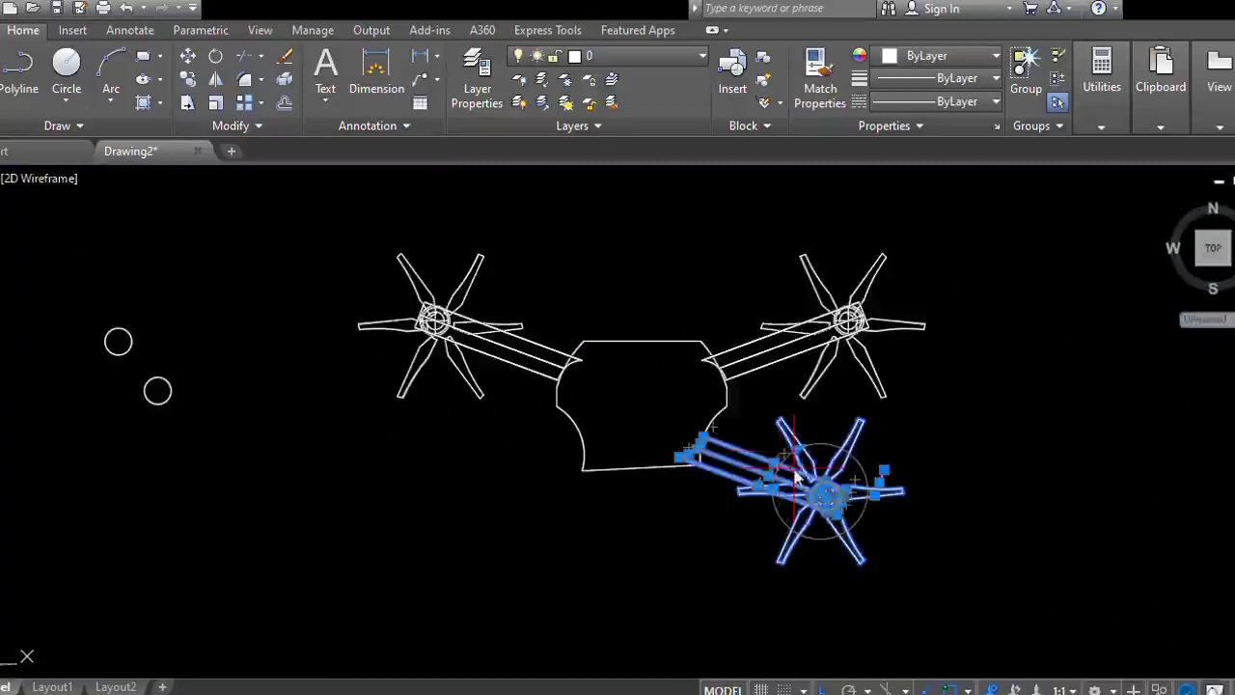
{"action": "type", "text": "mi"}
{"action": "key", "text": "Return"}
{"action": "left_click", "coordinate": [648, 516]}
{"action": "left_click", "coordinate": [649, 567]}
{"action": "key", "text": "Return"}
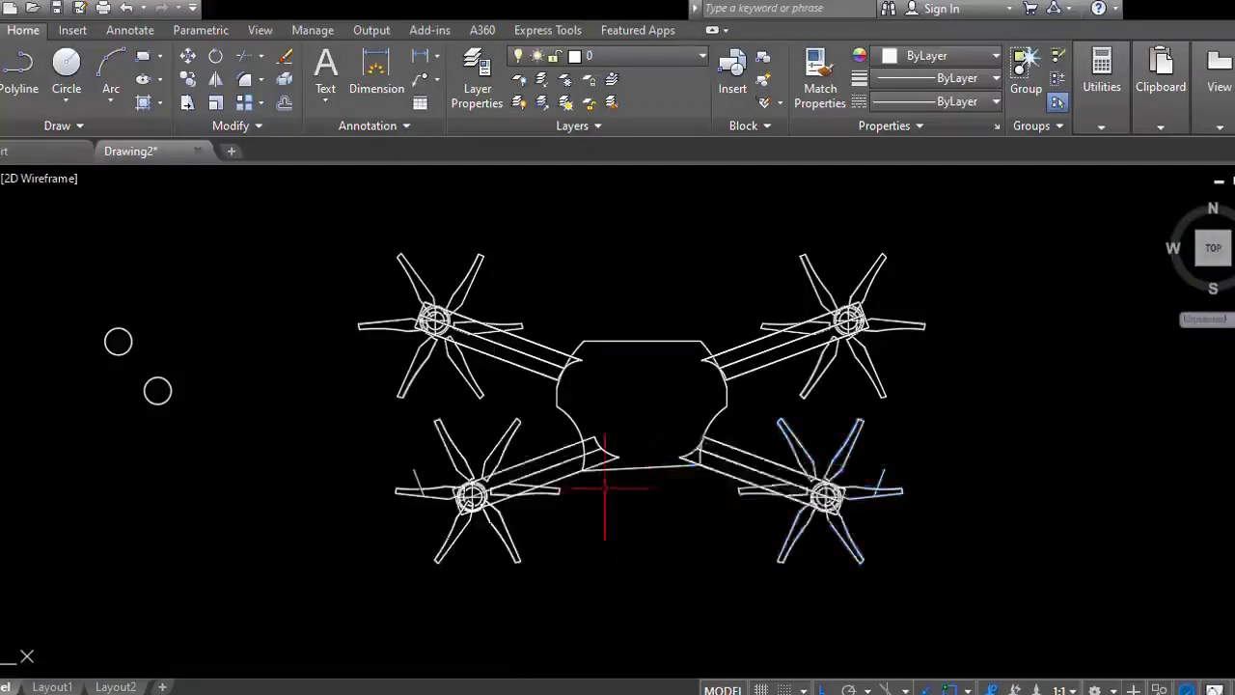
- Undo the mirroring of the lower arm and fan
{"action": "scroll", "coordinate": [605, 487], "scroll_direction": "up", "scroll_amount": 4}
{"action": "scroll", "coordinate": [533, 345], "scroll_direction": "down", "scroll_amount": 2}
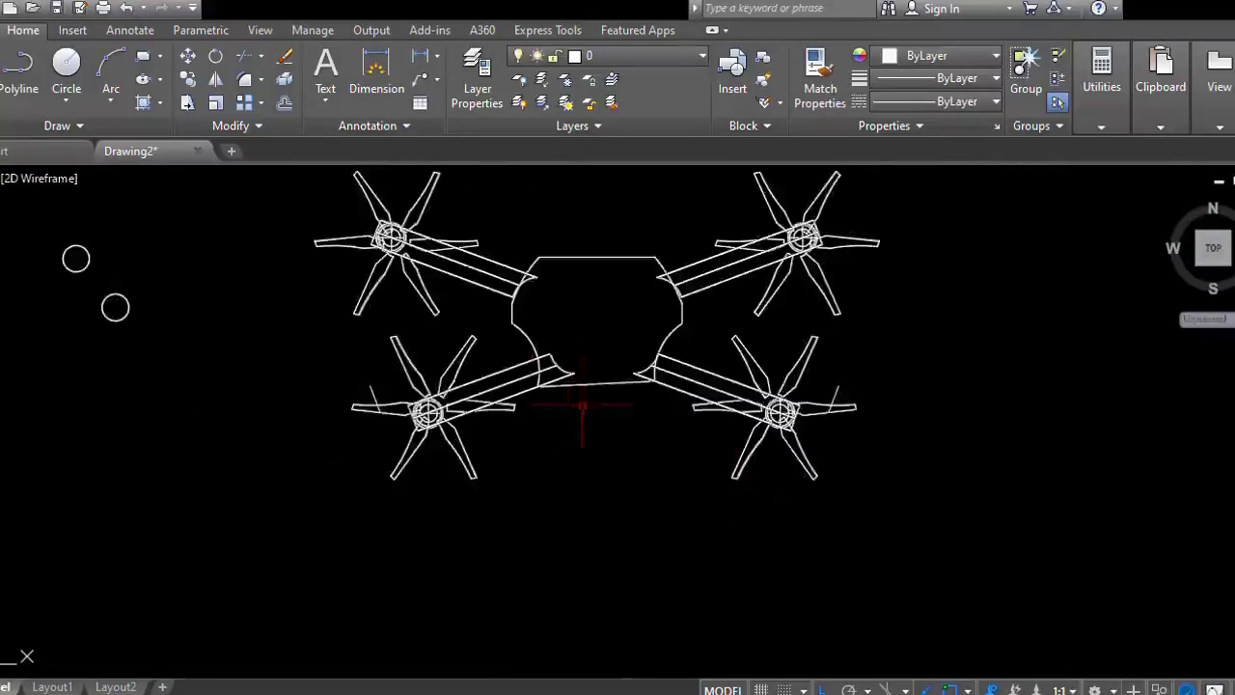
{"action": "key", "text": "ctrl+z"}
{"action": "key", "text": "ctrl+z"}
- Mirror the lower-right arm and fan to the left about a vertical line through the midpoint of the slab's lower edge
{"action": "left_click", "coordinate": [854, 566]}
{"action": "left_click", "coordinate": [711, 474]}
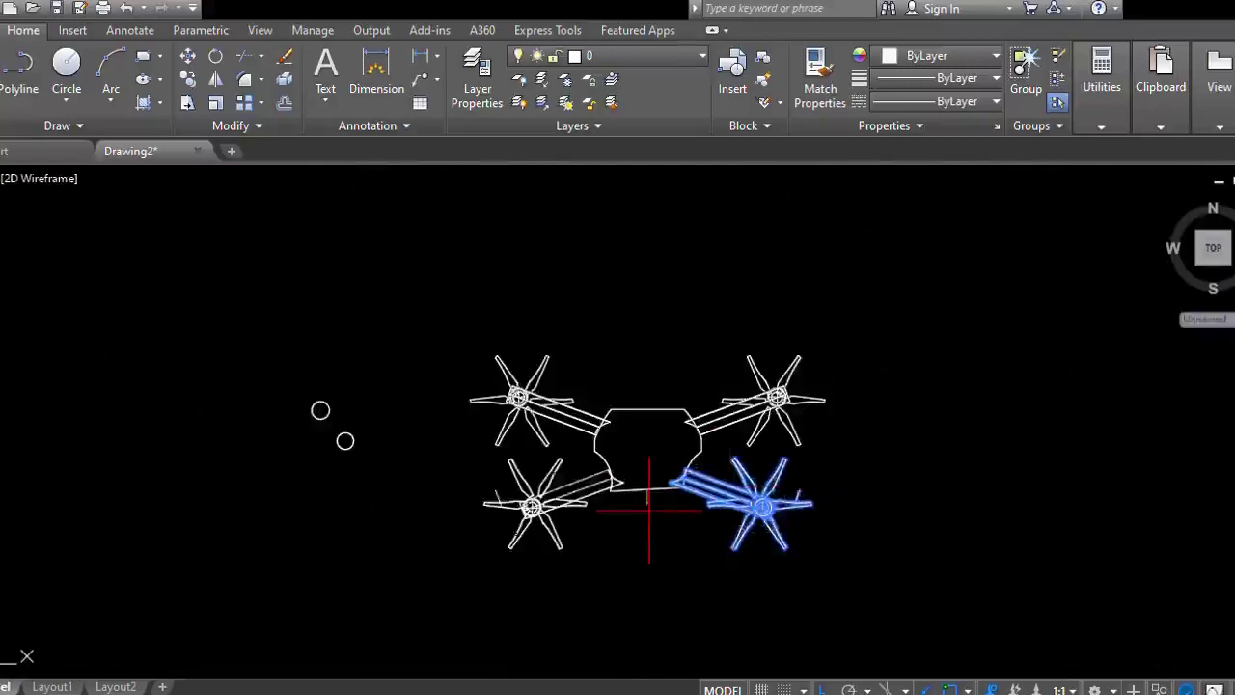
{"action": "scroll", "coordinate": [643, 500], "scroll_direction": "up", "scroll_amount": 6}
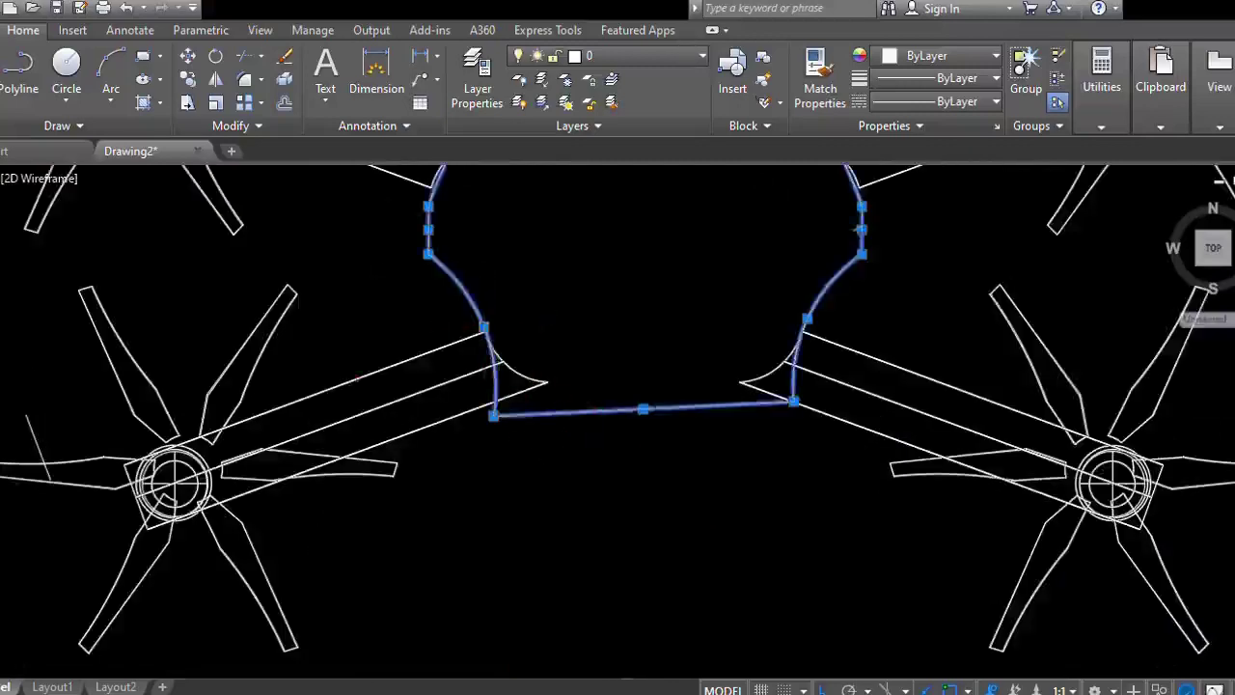
{"action": "scroll", "coordinate": [617, 502], "scroll_direction": "down", "scroll_amount": 6}
- Orbit to a 3D view of the drone and apply the Shaded visual style
{"action": "middle_click_drag", "start_coordinate": [622, 521], "coordinate": [143, 373], "text": "shift"}
{"action": "left_click", "coordinate": [143, 371]}
{"action": "mouse_move", "coordinate": [676, 516]}
{"action": "middle_mouse_down", "text": "shift"}
{"action": "mouse_move", "coordinate": [651, 652]}
{"action": "mouse_move", "coordinate": [860, 649]}
{"action": "mouse_move", "coordinate": [735, 602]}
{"action": "mouse_move", "coordinate": [606, 599]}
{"action": "middle_mouse_up", "text": "shift"}
{"action": "scroll", "coordinate": [605, 599], "scroll_direction": "up", "scroll_amount": 5}
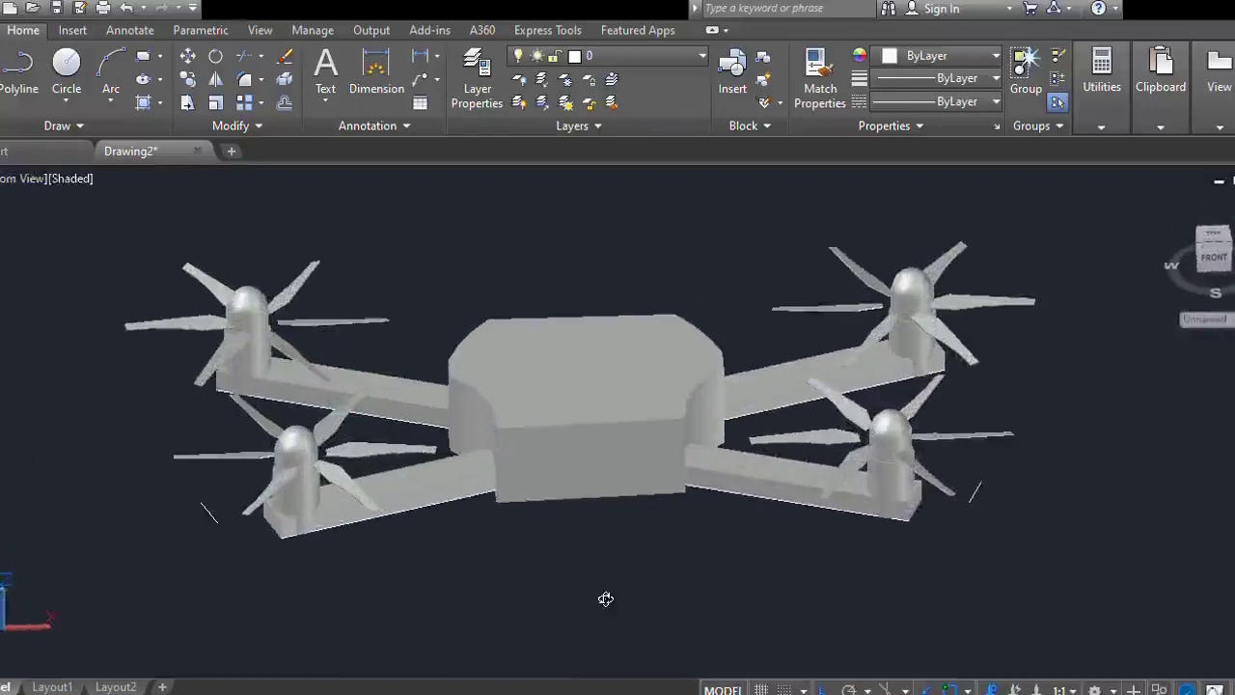
- Switch to the Bottom view in 2D Wireframe and add a sphere centred on the slab's underside
{"action": "left_click", "coordinate": [73, 179]}
{"action": "left_click", "coordinate": [49, 226]}
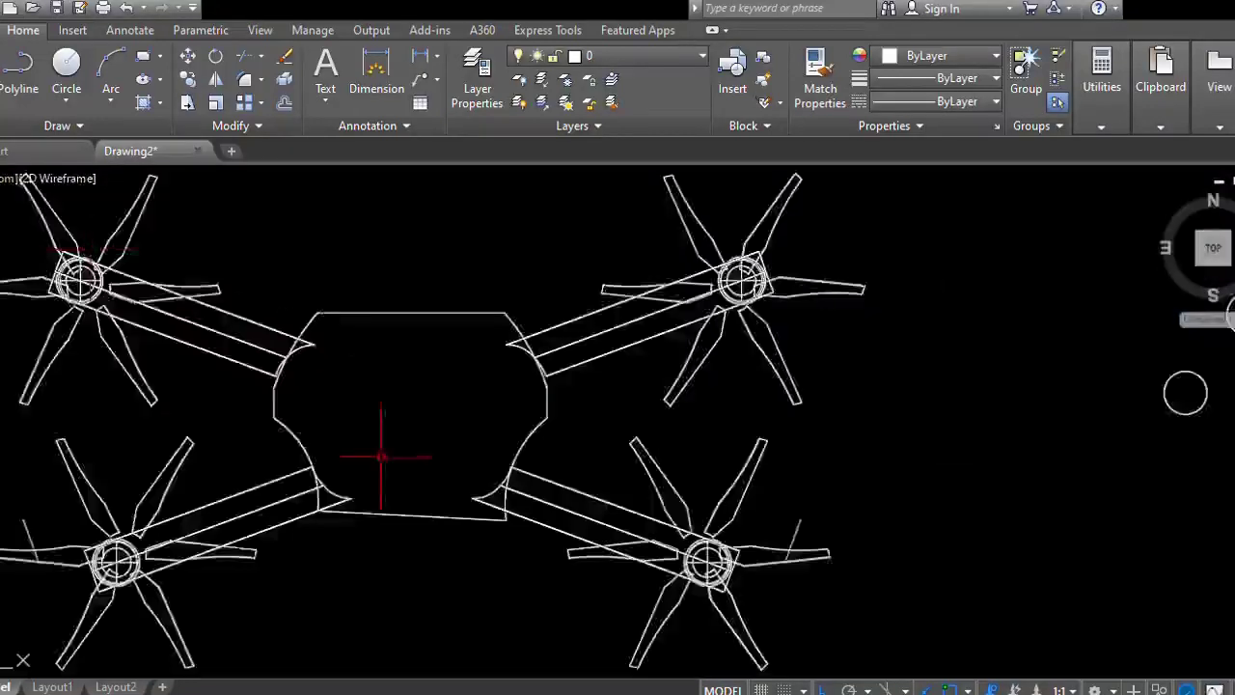
{"action": "scroll", "coordinate": [463, 473], "scroll_direction": "down", "scroll_amount": 2}
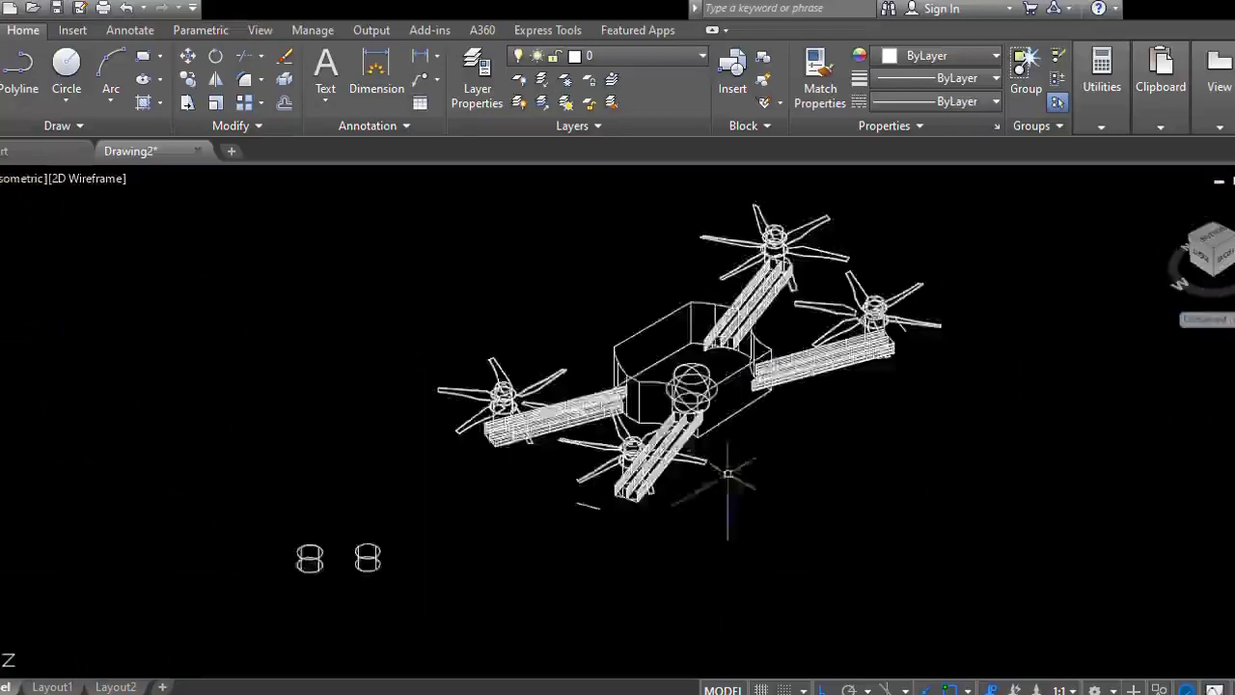
{"action": "scroll", "coordinate": [505, 457], "scroll_direction": "up", "scroll_amount": 2}
{"action": "middle_click_drag", "start_coordinate": [727, 474], "coordinate": [553, 309]}
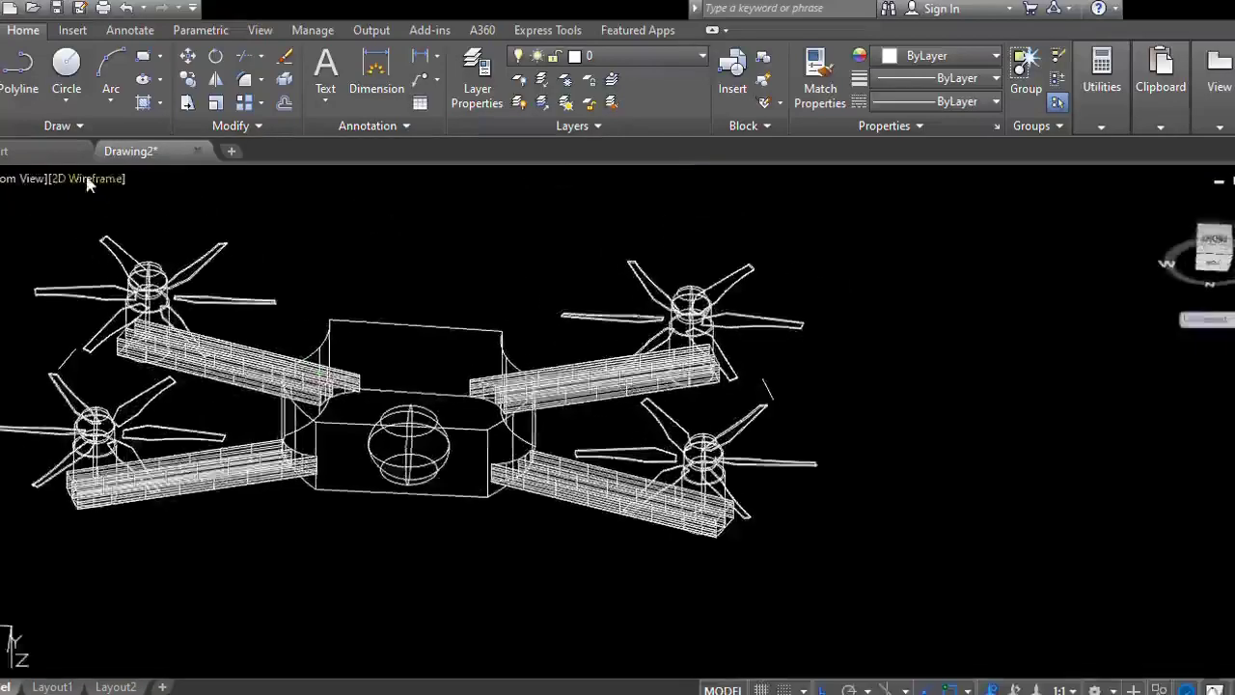
- Apply the Shaded visual style and orbit to a low front view of the sphere under the slab
{"action": "left_click", "coordinate": [87, 181]}
{"action": "left_click", "coordinate": [142, 311]}
{"action": "scroll", "coordinate": [417, 453], "scroll_direction": "up", "scroll_amount": 3}
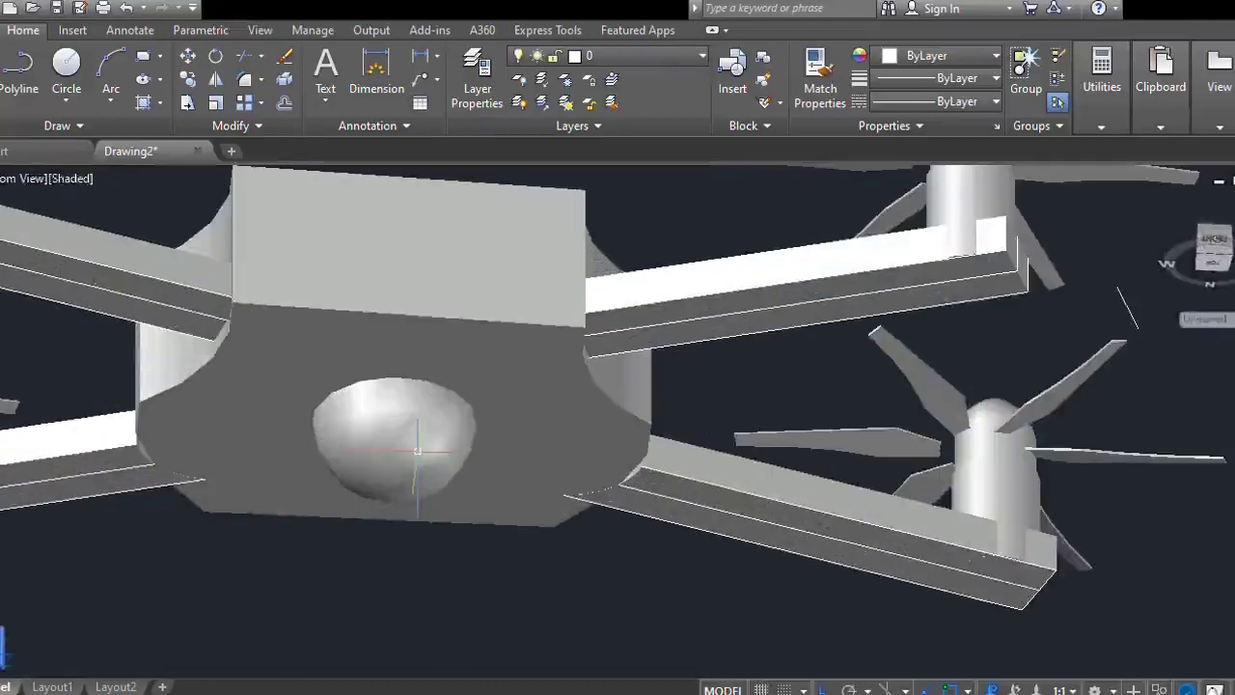
{"action": "scroll", "coordinate": [421, 501], "scroll_direction": "down", "scroll_amount": 3}
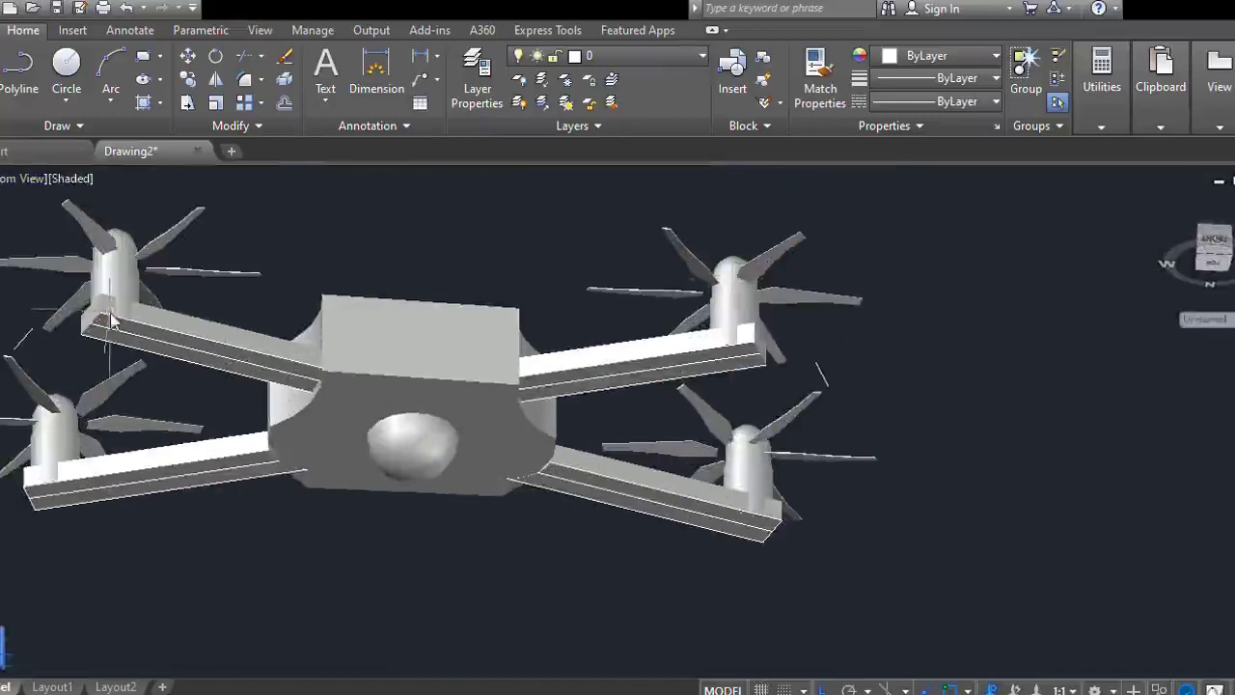
{"action": "middle_click_drag", "start_coordinate": [111, 321], "coordinate": [415, 573], "text": "shift"}
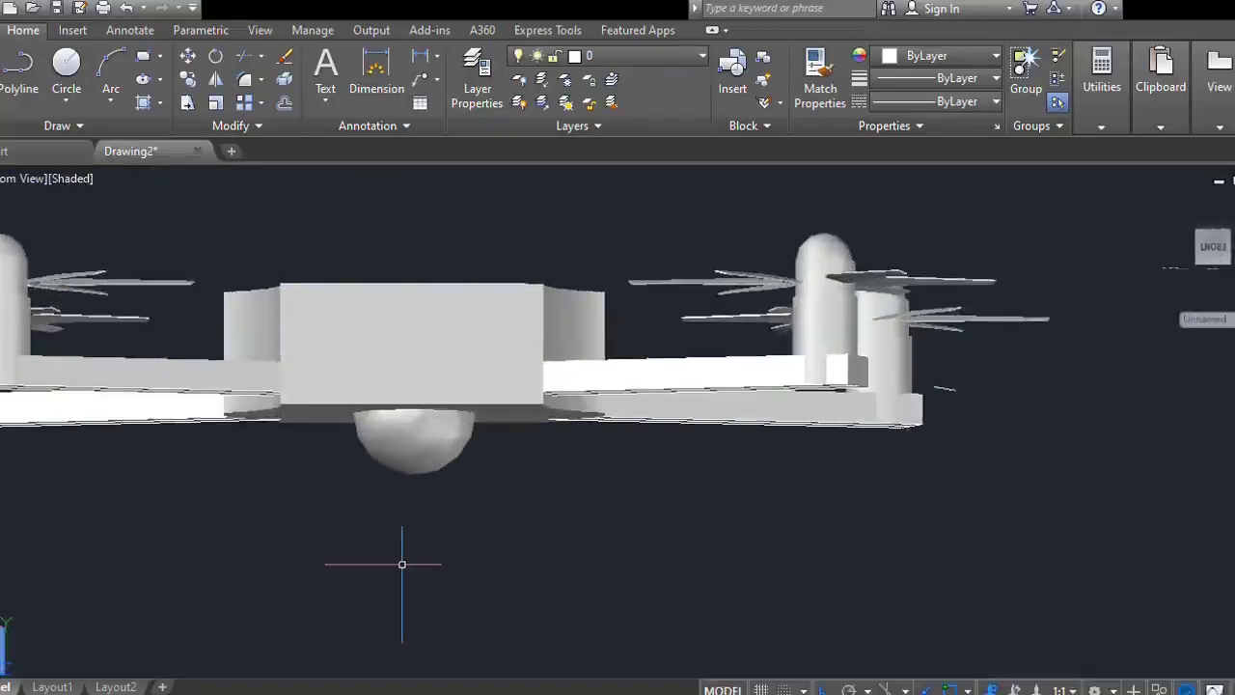
- Try to copy the sphere to a spot below the slab, and delete the copy
{"action": "left_click", "coordinate": [437, 449]}
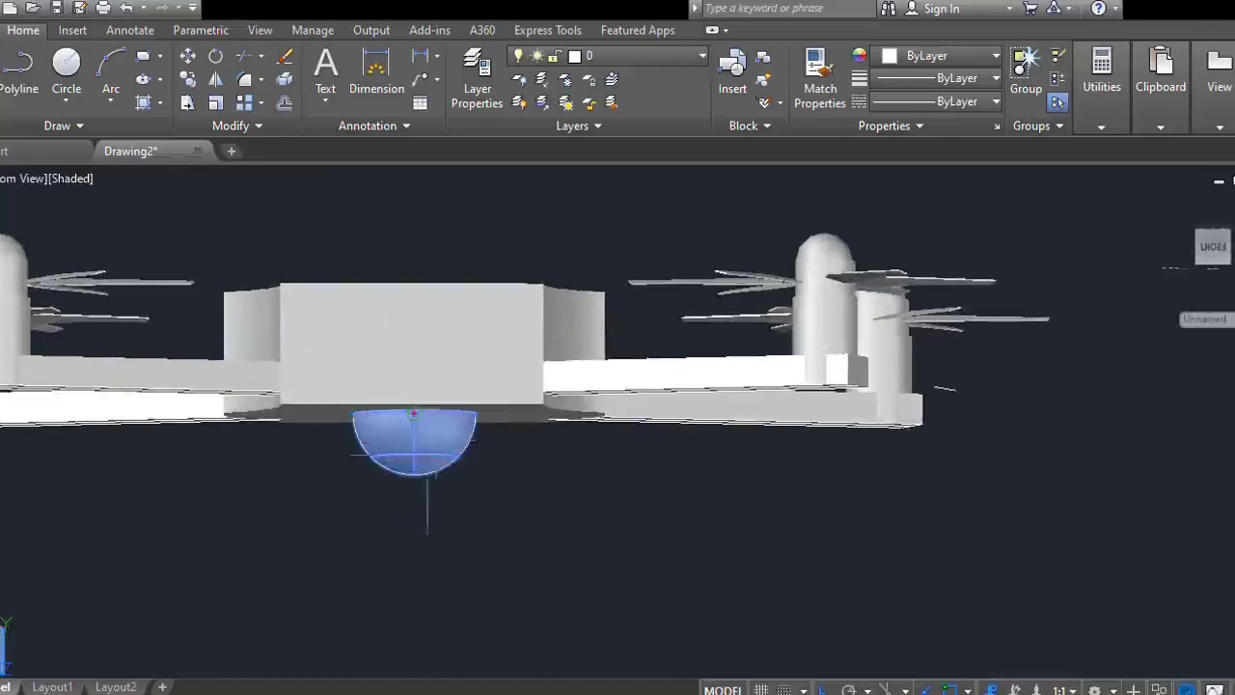
{"action": "left_click_drag", "start_coordinate": [428, 473], "coordinate": [437, 536]}
{"action": "left_click", "coordinate": [441, 536]}
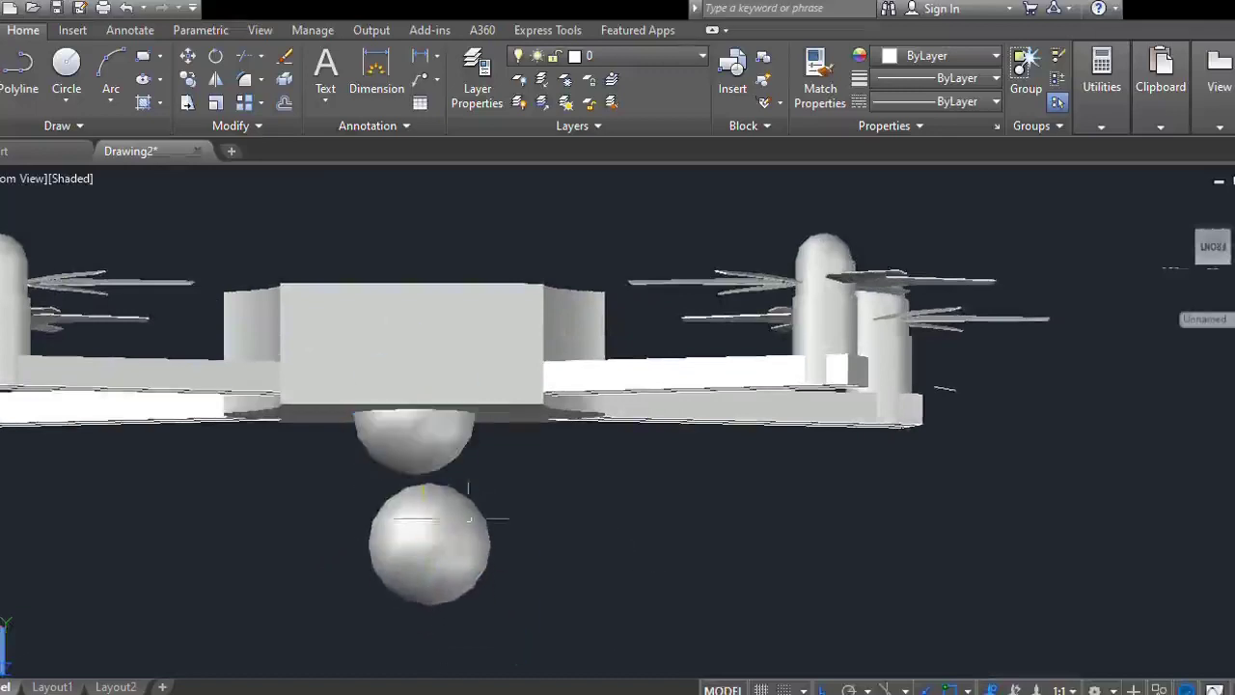
{"action": "key", "text": "Delete"}
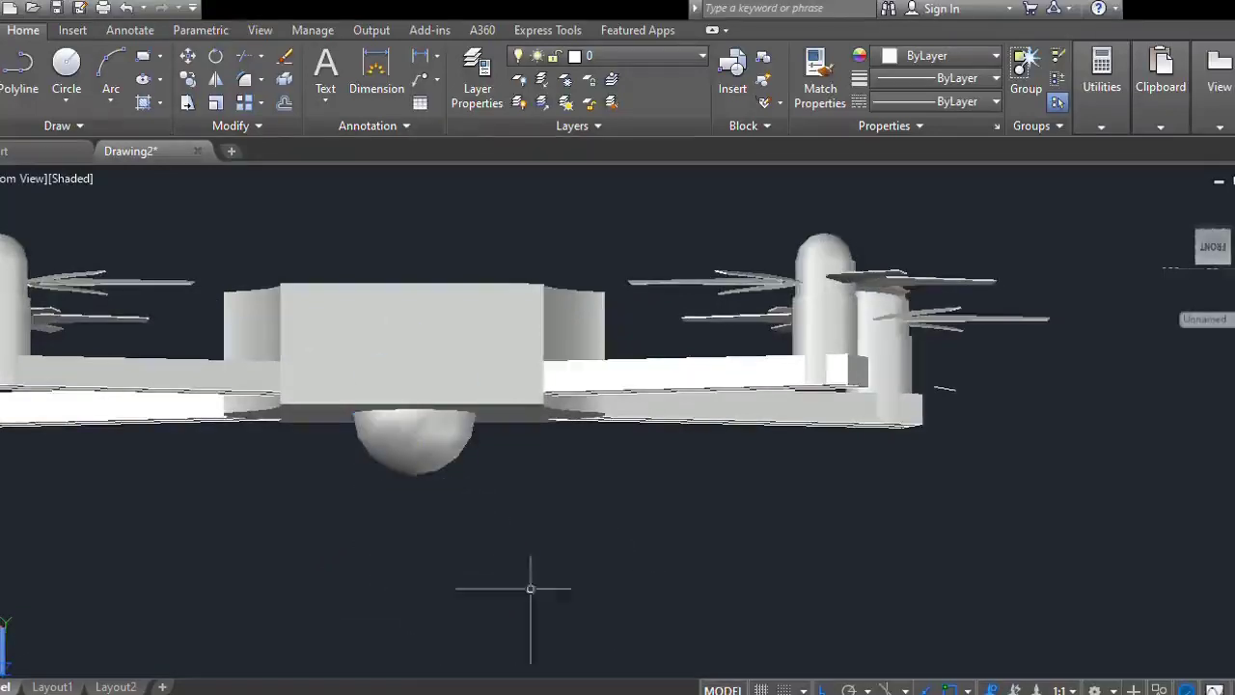
- Delete the stray sphere lying away from the drone in the Bottom view
{"action": "scroll", "coordinate": [531, 587], "scroll_direction": "up", "scroll_amount": 1}
{"action": "middle_click_drag", "start_coordinate": [531, 588], "coordinate": [591, 497]}
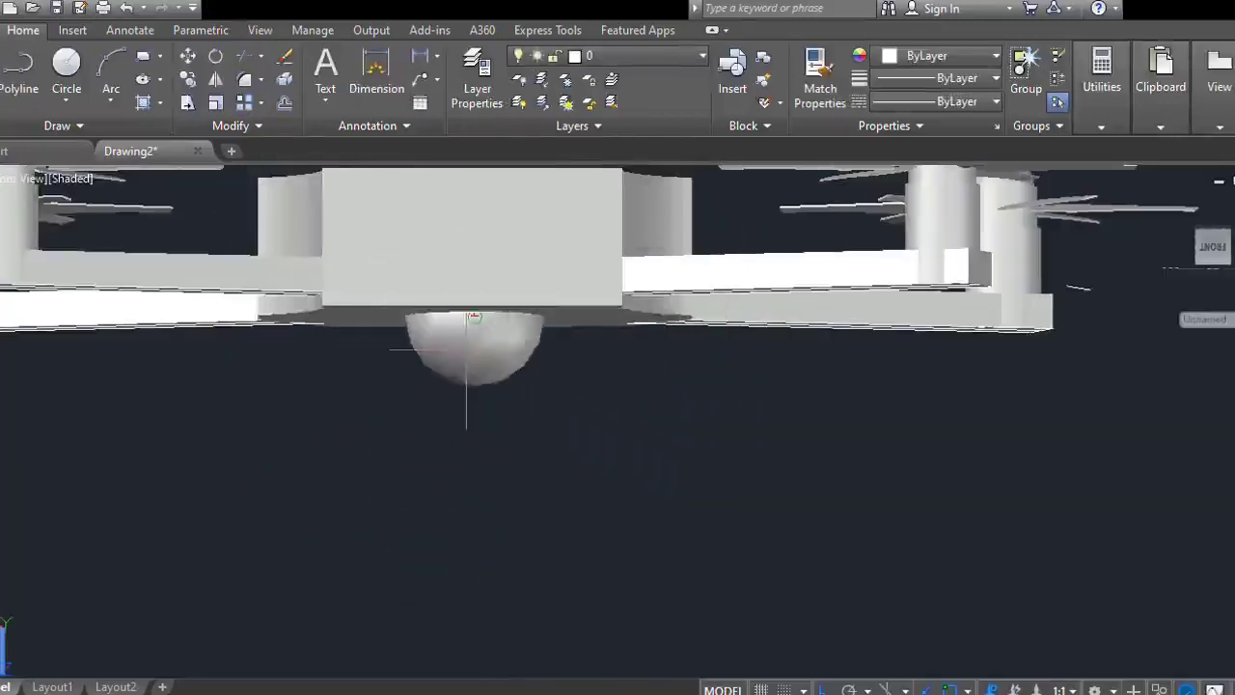
{"action": "left_click", "coordinate": [465, 353]}
{"action": "scroll", "coordinate": [456, 383], "scroll_direction": "up", "scroll_amount": 2}
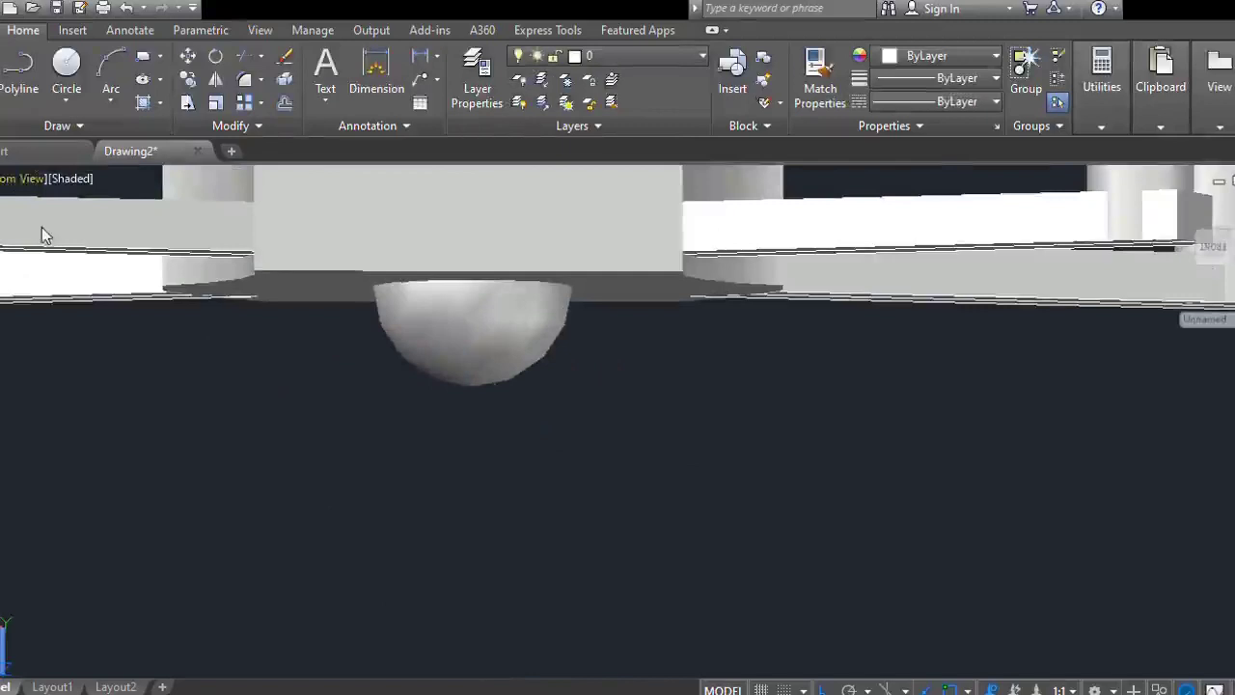
{"action": "scroll", "coordinate": [629, 278], "scroll_direction": "down", "scroll_amount": 6}
{"action": "scroll", "coordinate": [629, 250], "scroll_direction": "up", "scroll_amount": 6}
{"action": "scroll", "coordinate": [604, 343], "scroll_direction": "up", "scroll_amount": 2}
{"action": "left_click", "coordinate": [578, 227]}
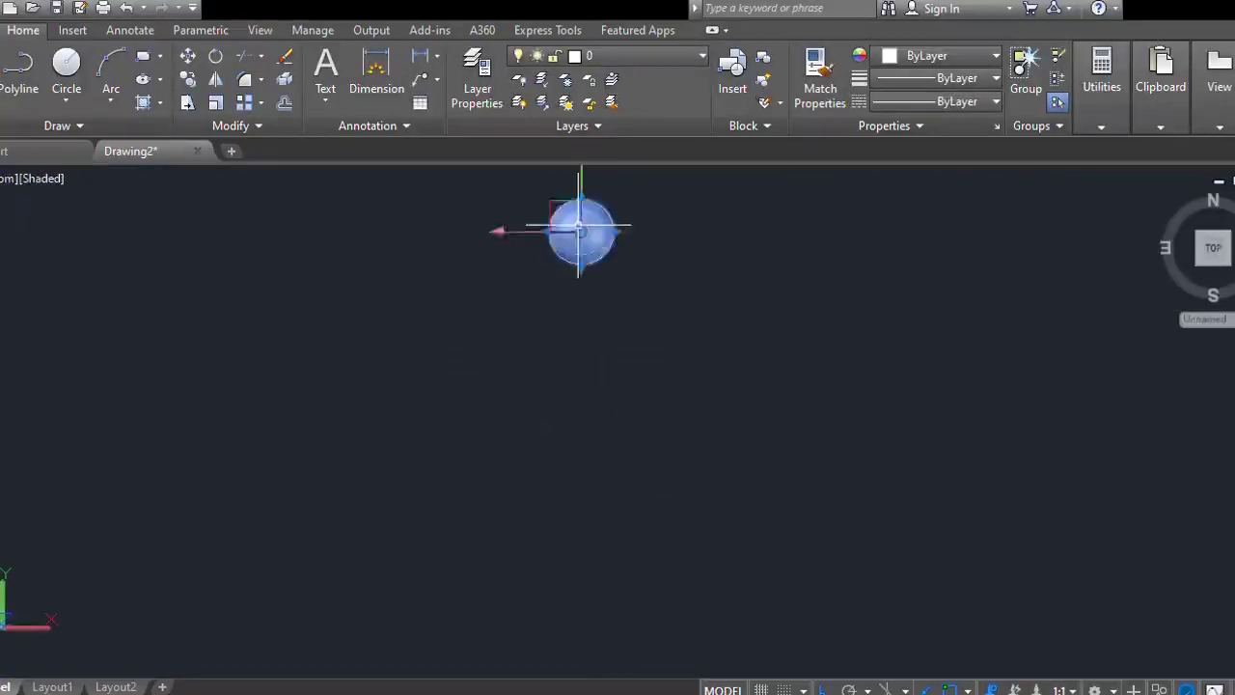
{"action": "key", "text": "Delete"}
- Find the remaining stray sphere in an orbited view and delete it
{"action": "left_click", "coordinate": [2, 183]}
{"action": "left_click", "coordinate": [4, 224]}
{"action": "scroll", "coordinate": [498, 350], "scroll_direction": "up", "scroll_amount": 6}
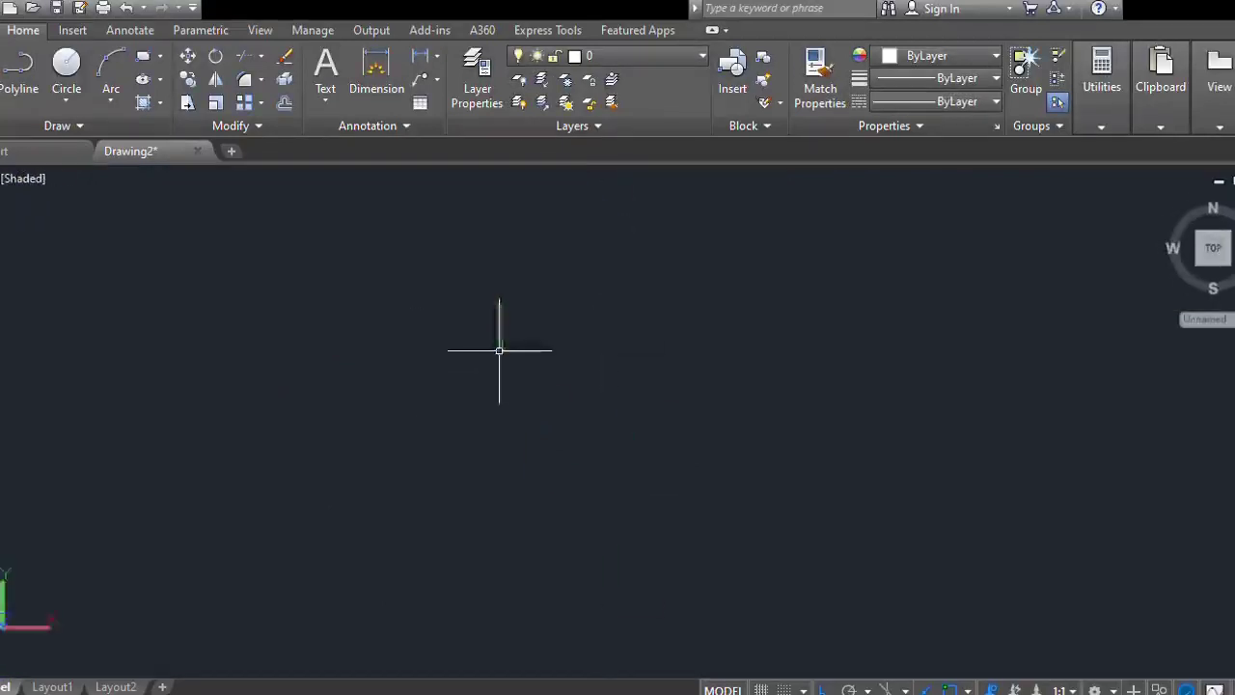
{"action": "middle_click_drag", "start_coordinate": [499, 350], "coordinate": [582, 231], "text": "shift"}
{"action": "scroll", "coordinate": [499, 353], "scroll_direction": "down", "scroll_amount": 7}
{"action": "scroll", "coordinate": [540, 434], "scroll_direction": "up", "scroll_amount": 4}
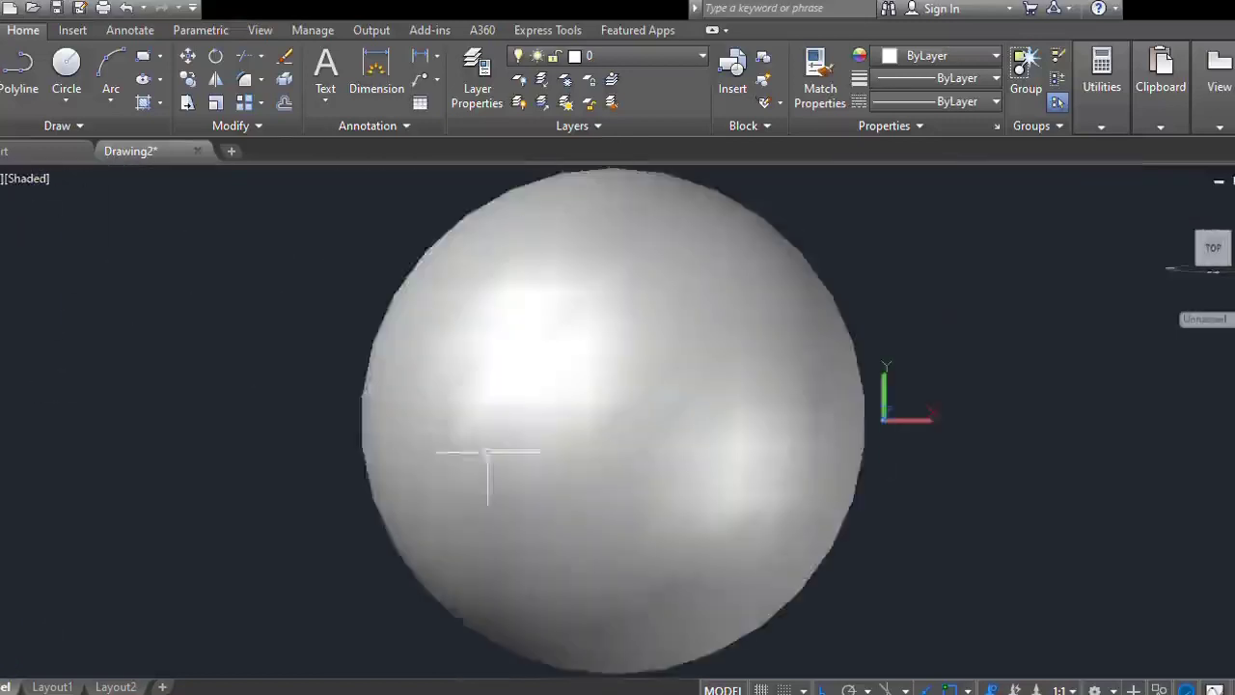
{"action": "key", "text": "Delete"}
{"action": "scroll", "coordinate": [457, 395], "scroll_direction": "up", "scroll_amount": 3}
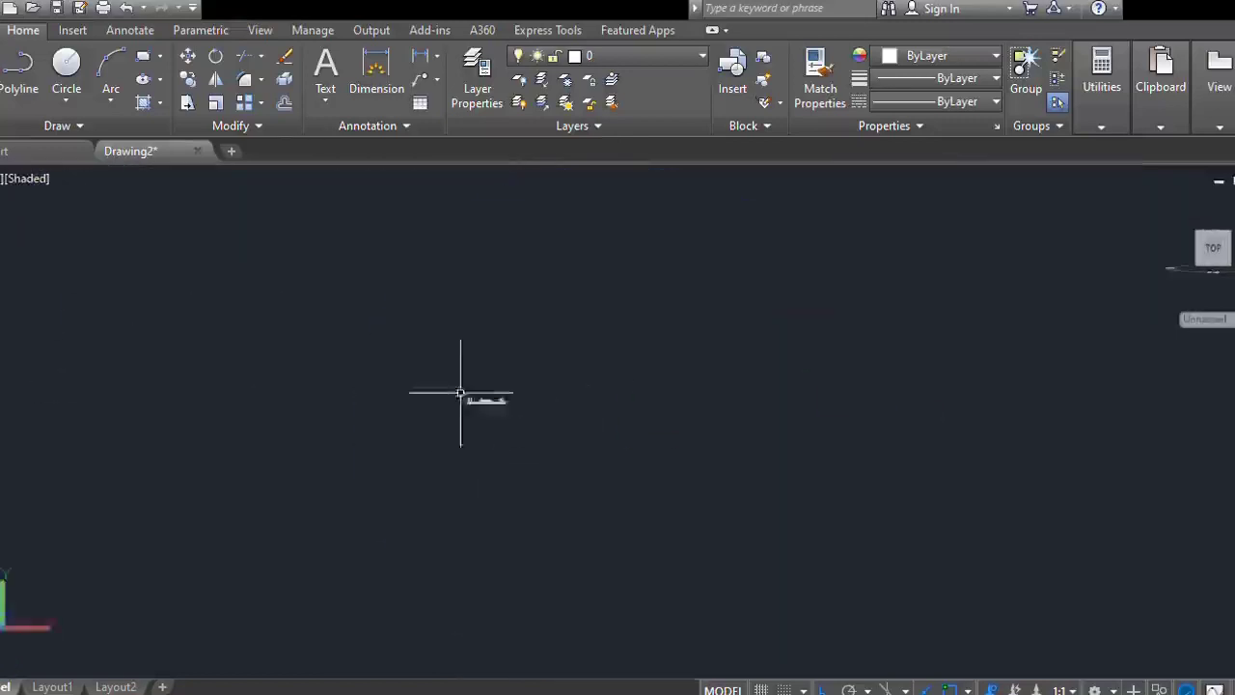
- Return to the Bottom view and frame the drone with the sphere at its centre
{"action": "middle_click_drag", "start_coordinate": [457, 394], "coordinate": [629, 502], "text": "shift"}
{"action": "left_click", "coordinate": [3, 180]}
{"action": "left_click", "coordinate": [53, 253]}
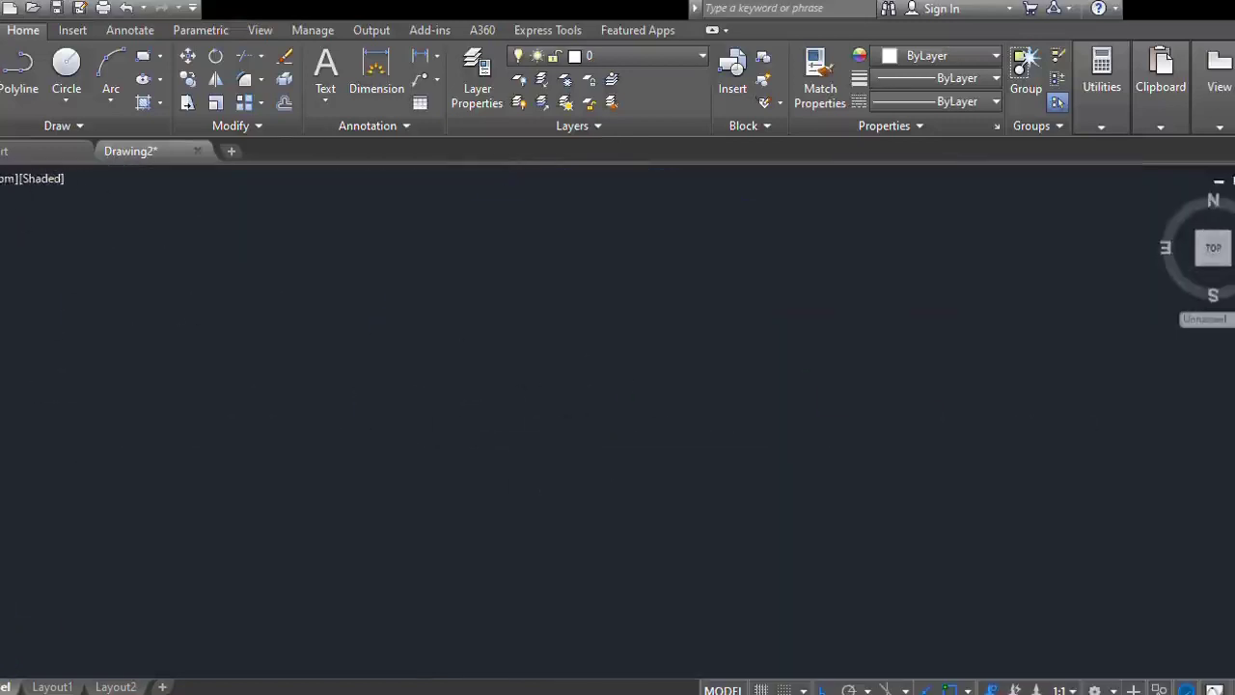
{"action": "scroll", "coordinate": [634, 392], "scroll_direction": "up", "scroll_amount": 10}
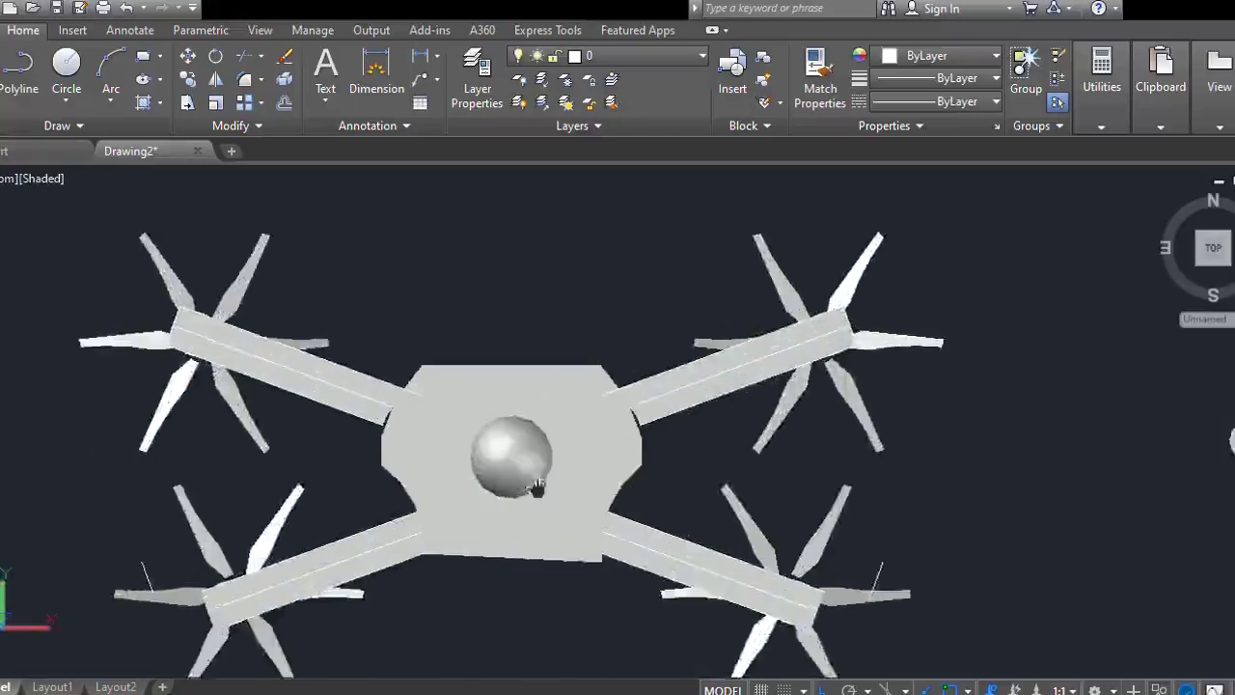
{"action": "scroll", "coordinate": [537, 488], "scroll_direction": "down", "scroll_amount": 4}
{"action": "scroll", "coordinate": [530, 473], "scroll_direction": "up", "scroll_amount": 3}
{"action": "middle_click_drag", "start_coordinate": [599, 577], "coordinate": [626, 627]}
- Move the slab's lower-right corner level with its lower-left corner so that the lower edge runs horizontally
{"action": "left_click", "coordinate": [469, 574]}
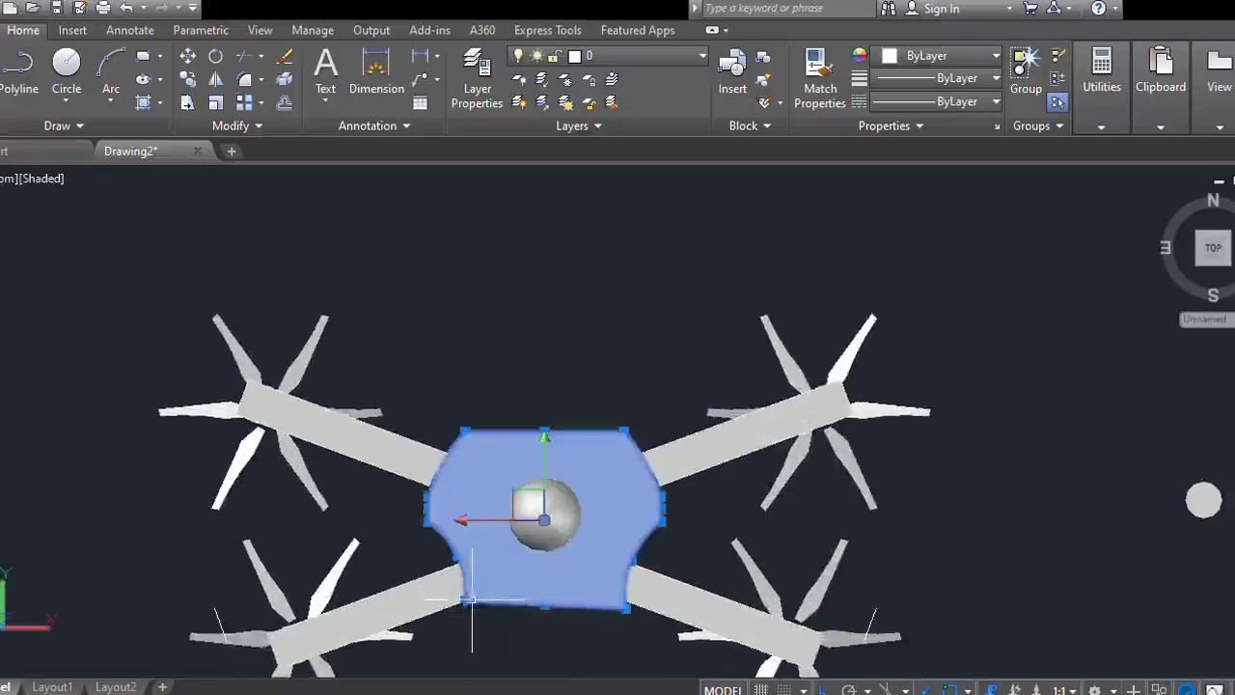
{"action": "scroll", "coordinate": [471, 601], "scroll_direction": "up", "scroll_amount": 6}
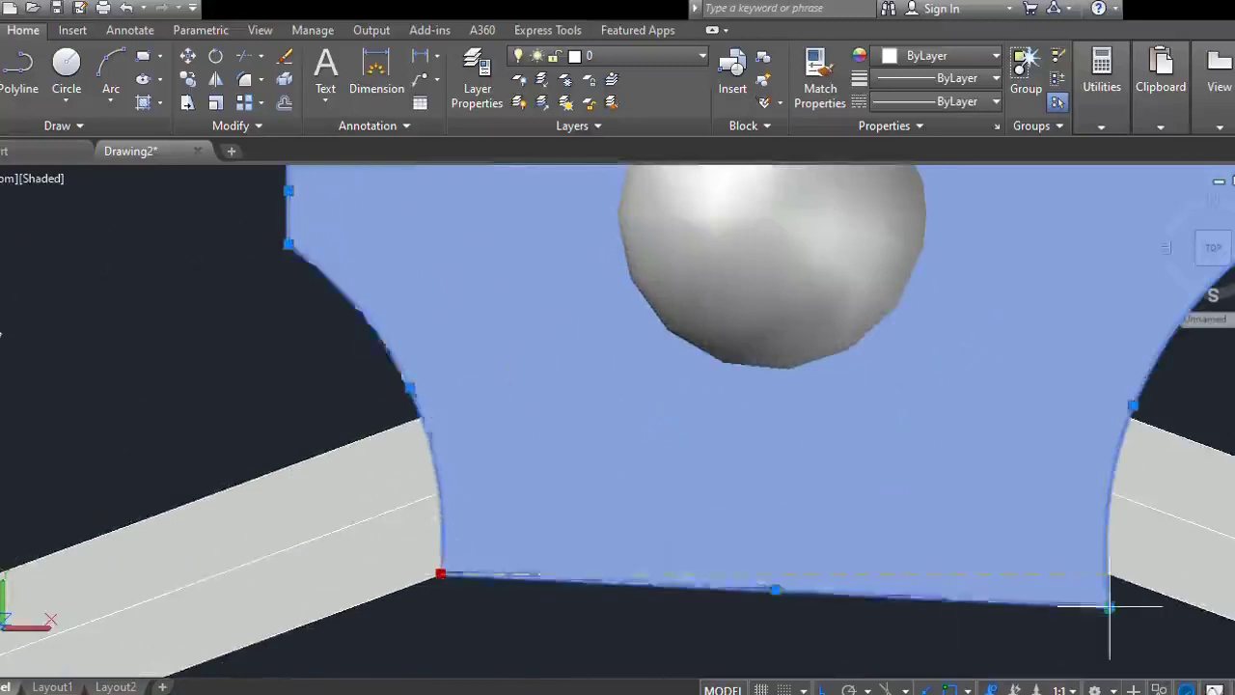
{"action": "scroll", "coordinate": [441, 578], "scroll_direction": "down", "scroll_amount": 6}
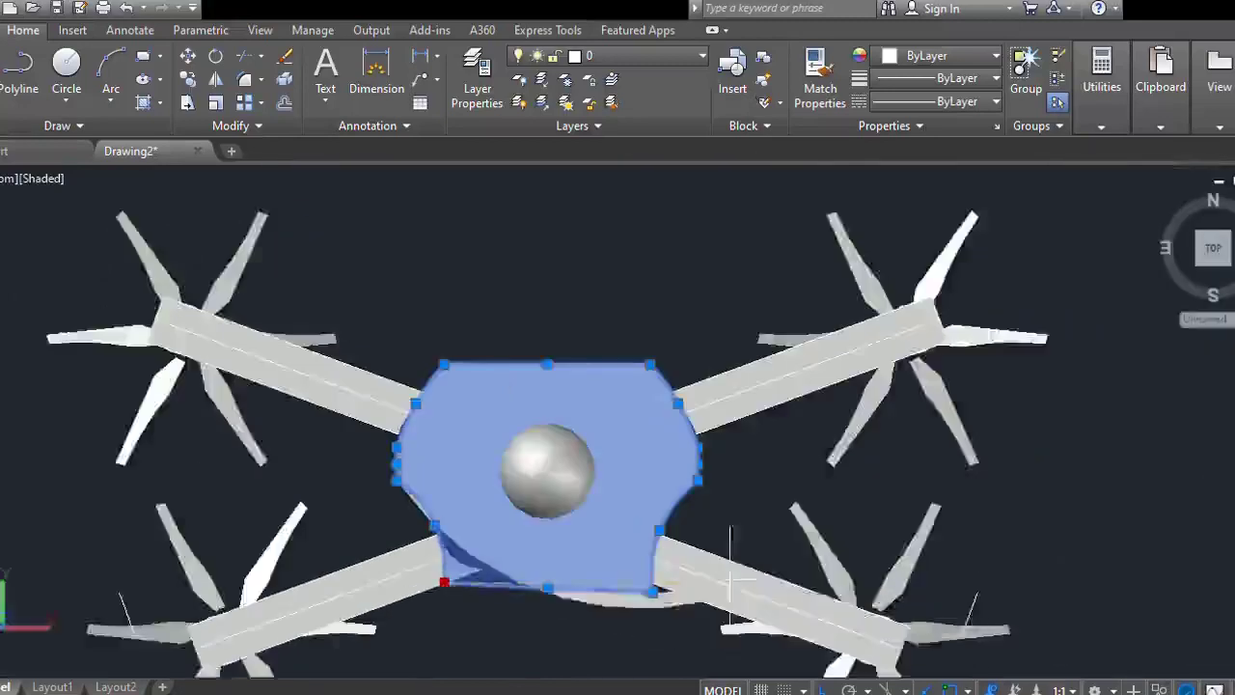
{"action": "scroll", "coordinate": [636, 584], "scroll_direction": "up", "scroll_amount": 5}
{"action": "left_click", "coordinate": [625, 593]}
{"action": "left_click", "coordinate": [631, 576]}
{"action": "scroll", "coordinate": [622, 600], "scroll_direction": "down", "scroll_amount": 5}
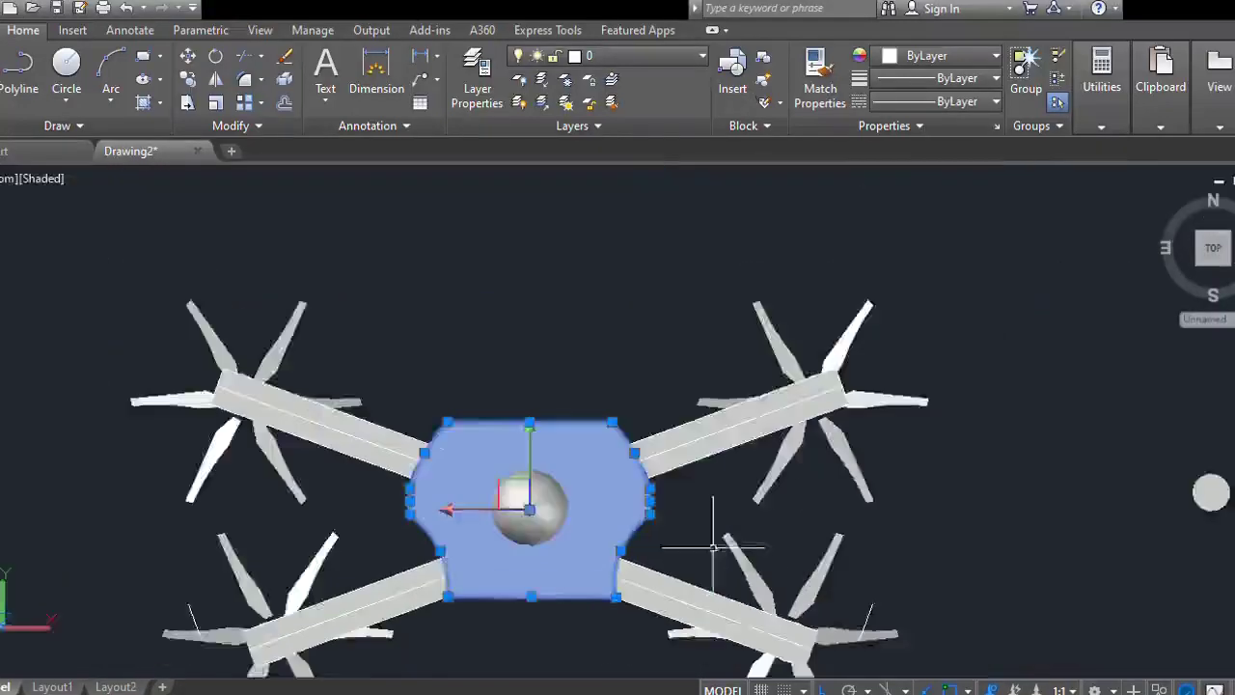
{"action": "key", "text": "Escape"}
{"action": "scroll", "coordinate": [550, 545], "scroll_direction": "down", "scroll_amount": 2}
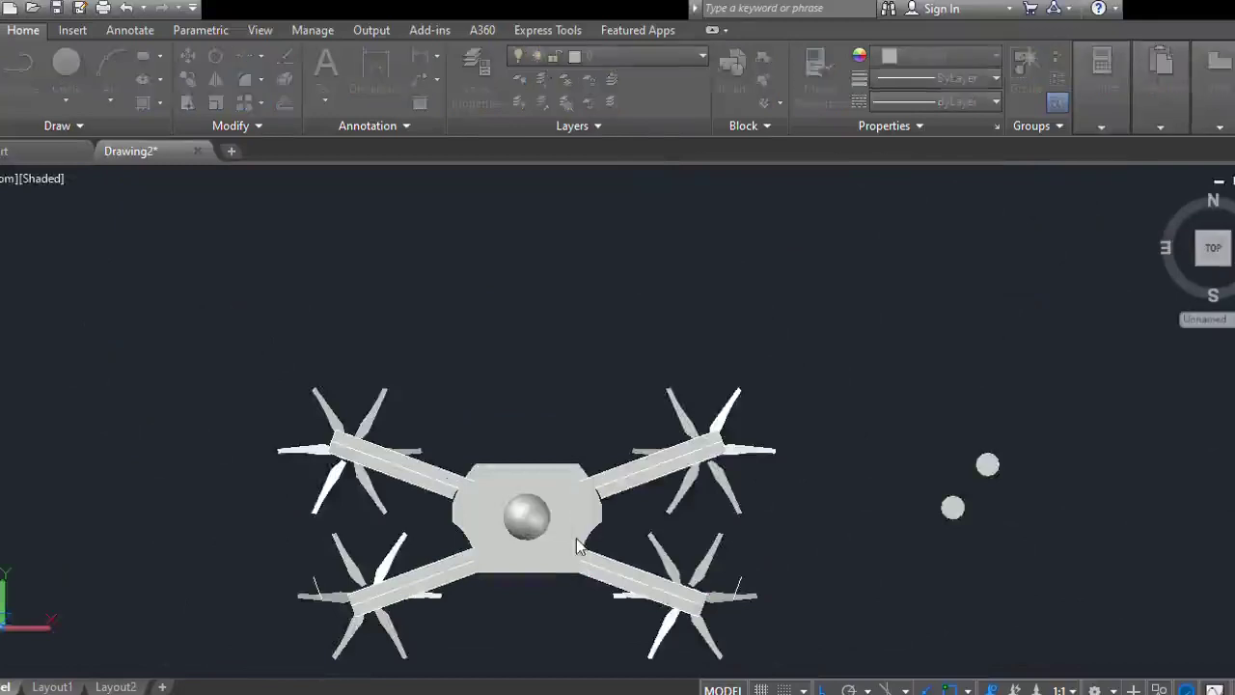
- Examine the sphere under the slab from the isometric, back and front directions
{"action": "scroll", "coordinate": [579, 546], "scroll_direction": "up", "scroll_amount": 6}
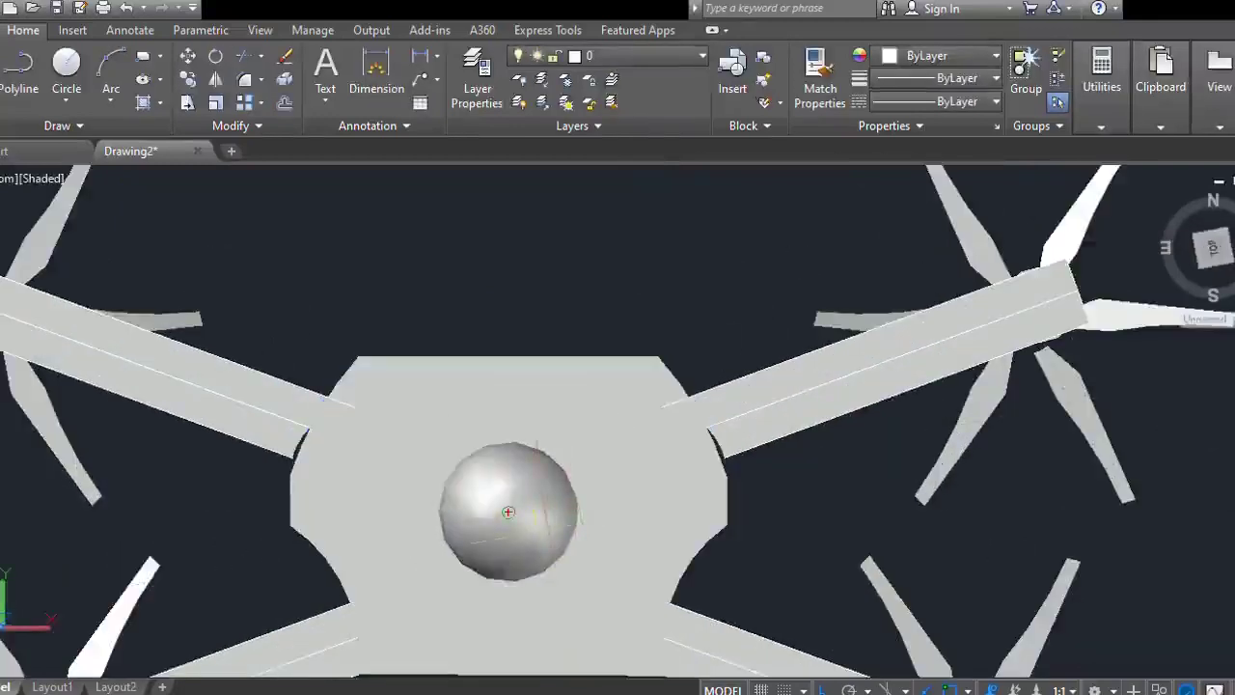
{"action": "scroll", "coordinate": [593, 504], "scroll_direction": "down", "scroll_amount": 4}
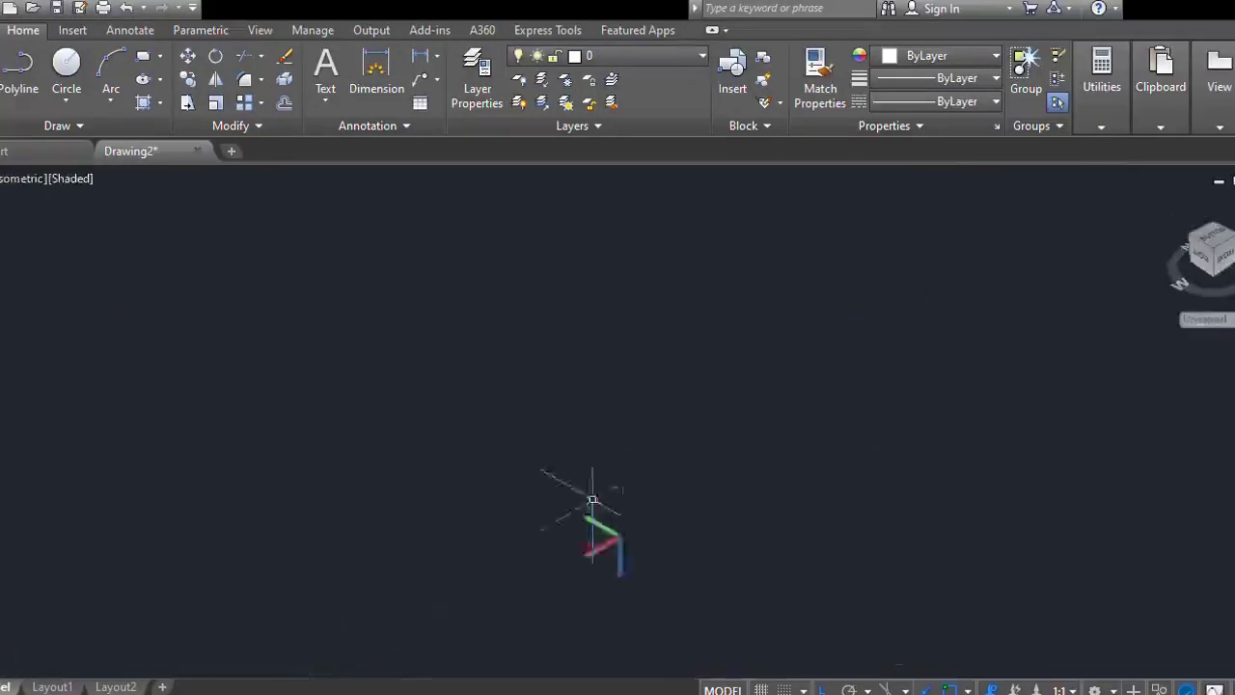
{"action": "scroll", "coordinate": [529, 417], "scroll_direction": "up", "scroll_amount": 15}
{"action": "middle_click_drag", "start_coordinate": [530, 417], "coordinate": [642, 514]}
{"action": "scroll", "coordinate": [642, 514], "scroll_direction": "up", "scroll_amount": 5}
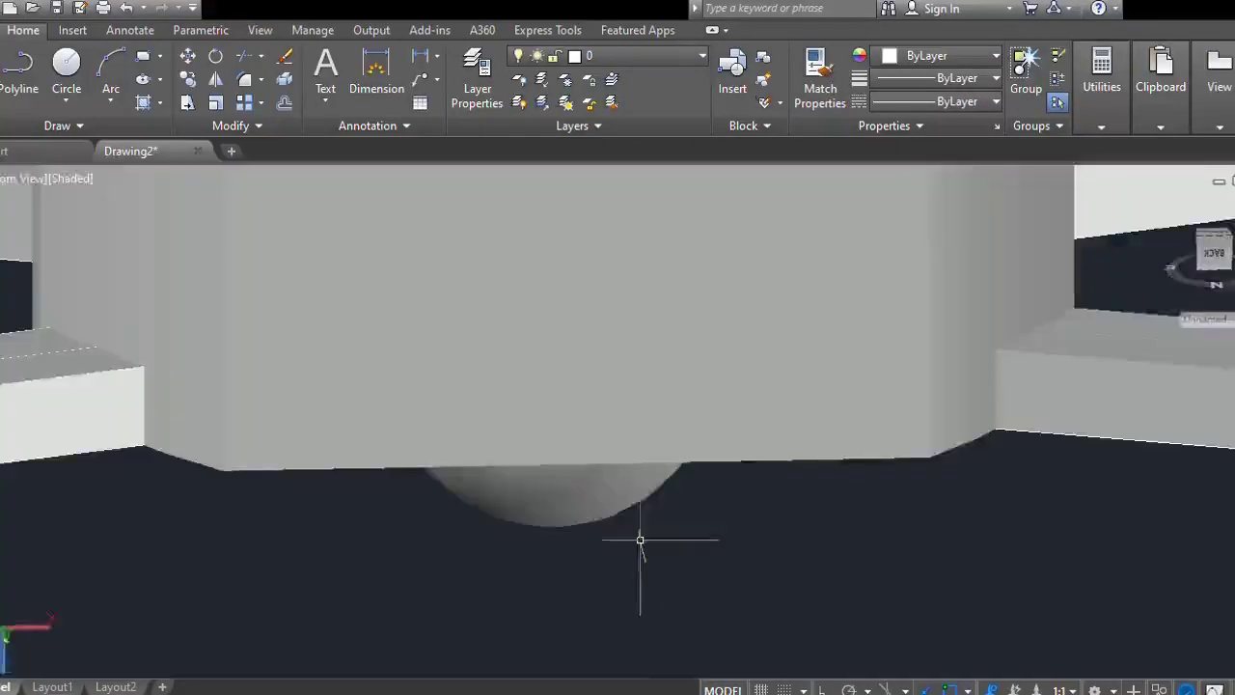
{"action": "mouse_move", "coordinate": [640, 537]}
{"action": "middle_mouse_down", "text": "shift"}
{"action": "mouse_move", "coordinate": [653, 486]}
{"action": "mouse_move", "coordinate": [1025, 541]}
{"action": "mouse_move", "coordinate": [1061, 528]}
{"action": "middle_mouse_up", "text": "shift"}
{"action": "left_click_drag", "start_coordinate": [1061, 528], "coordinate": [1079, 547]}
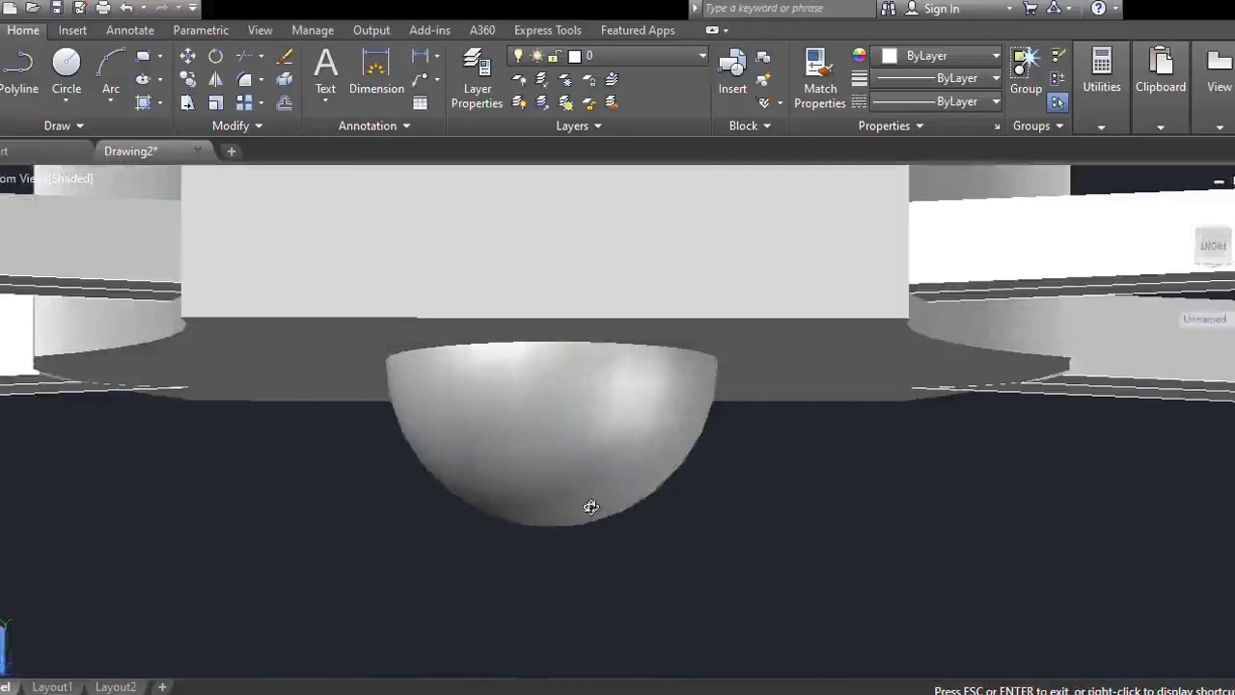
{"action": "key", "text": "Escape"}
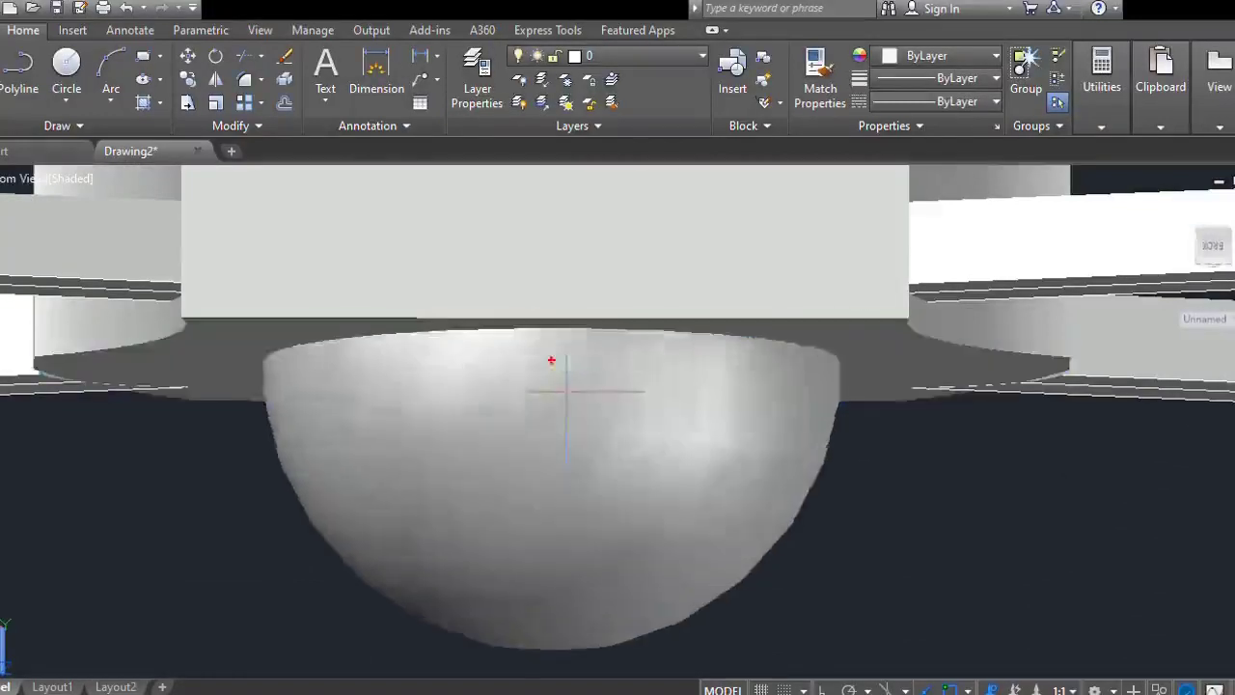
- Examine the spheres beneath the slab up close and the whole drone in wireframe from several directions
{"action": "scroll", "coordinate": [566, 391], "scroll_direction": "up", "scroll_amount": 4}
{"action": "scroll", "coordinate": [567, 390], "scroll_direction": "down", "scroll_amount": 5}
{"action": "middle_click_drag", "start_coordinate": [567, 391], "coordinate": [102, 222], "text": "shift"}
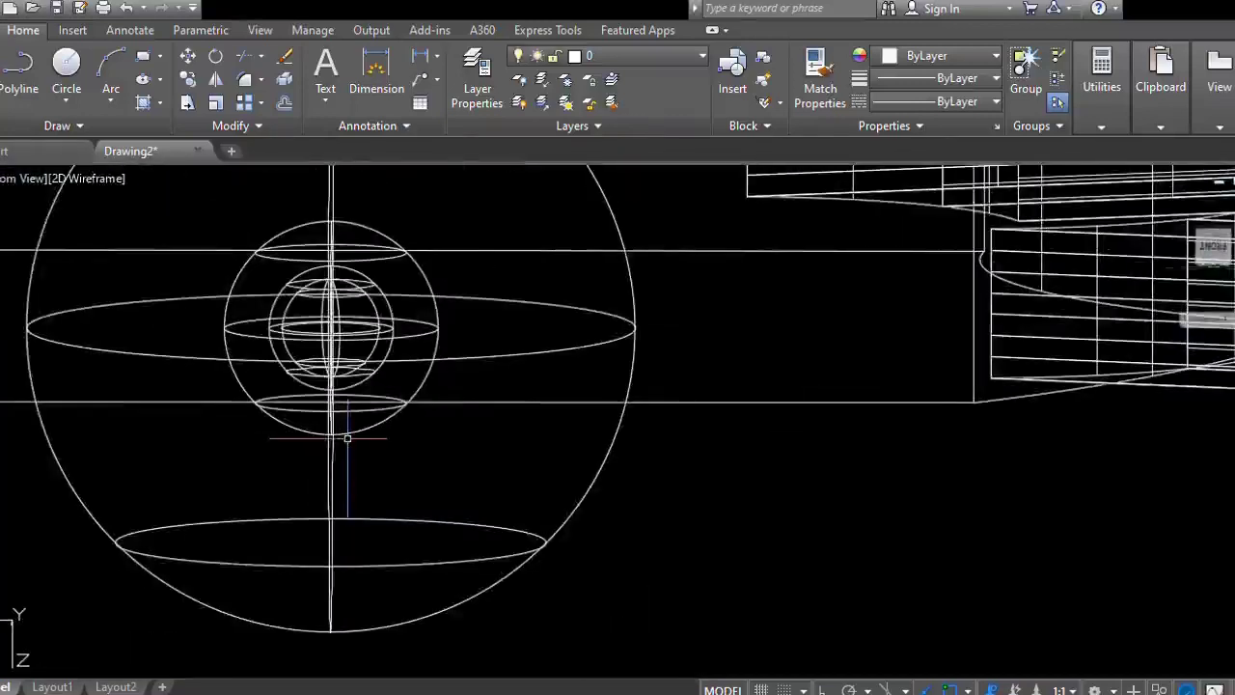
{"action": "scroll", "coordinate": [286, 277], "scroll_direction": "up", "scroll_amount": 4}
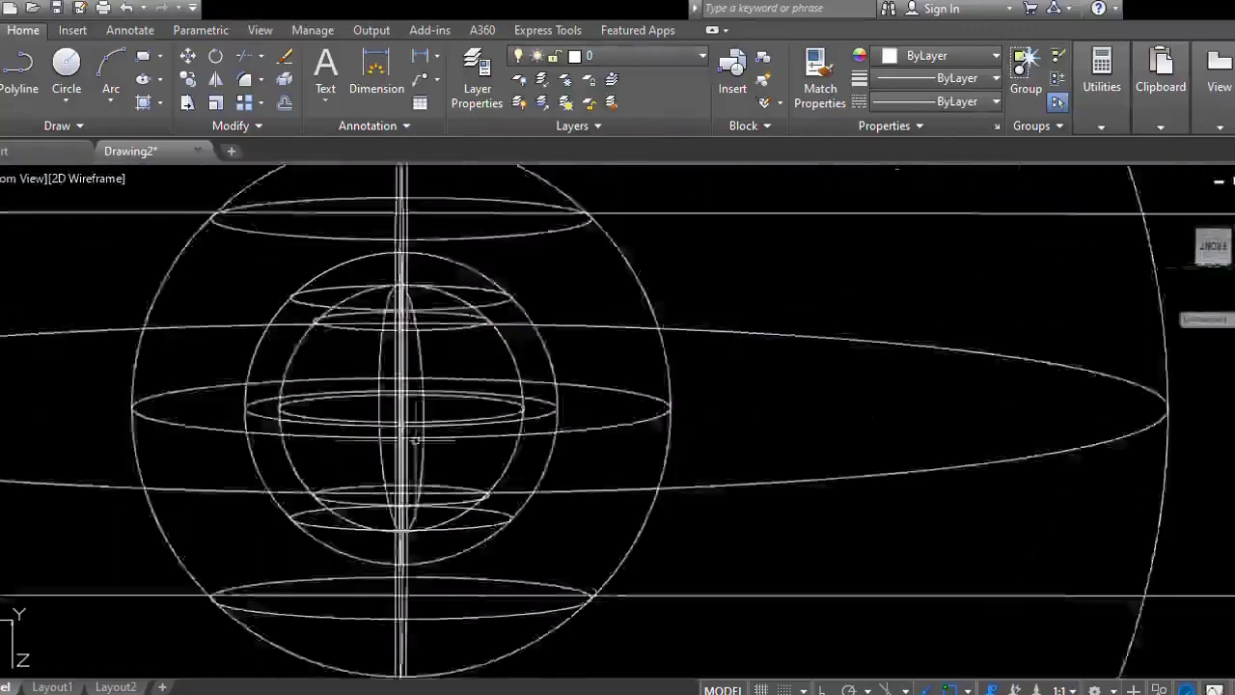
{"action": "scroll", "coordinate": [416, 439], "scroll_direction": "down", "scroll_amount": 6}
{"action": "middle_click_drag", "start_coordinate": [434, 467], "coordinate": [559, 469], "text": "shift"}
{"action": "scroll", "coordinate": [559, 471], "scroll_direction": "down", "scroll_amount": 4}
{"action": "scroll", "coordinate": [533, 394], "scroll_direction": "up", "scroll_amount": 1}
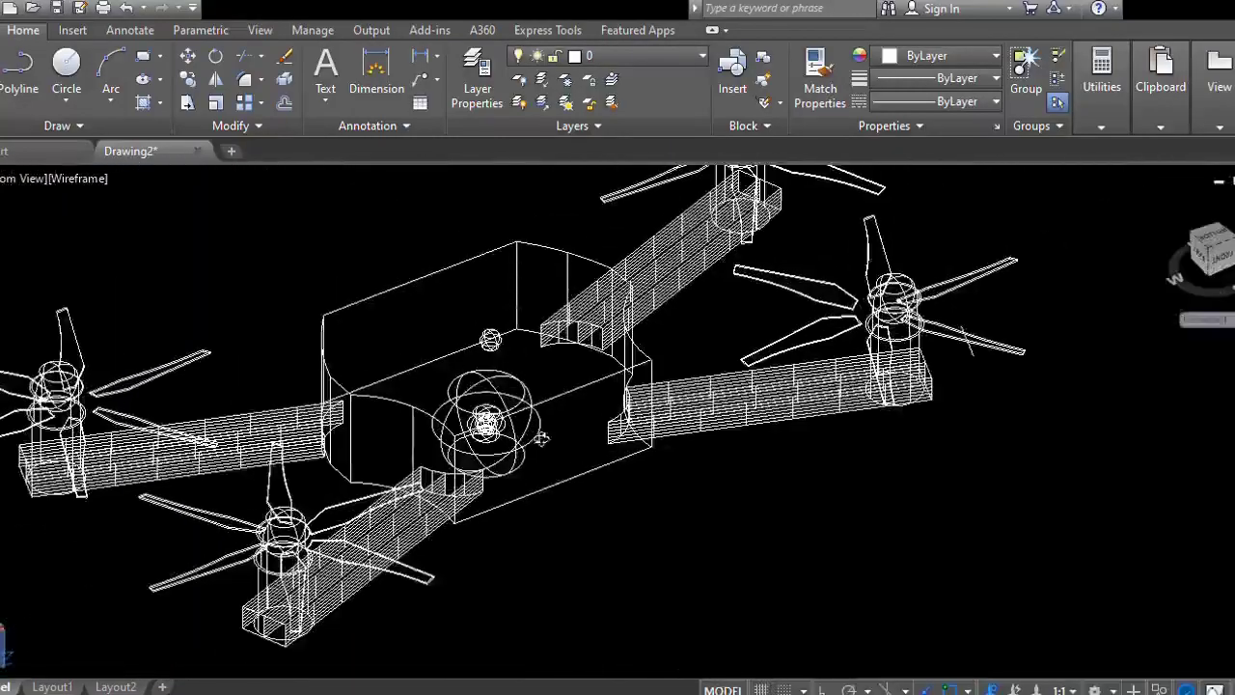
{"action": "middle_click_drag", "start_coordinate": [532, 394], "coordinate": [559, 468], "text": "shift"}
{"action": "scroll", "coordinate": [559, 468], "scroll_direction": "down", "scroll_amount": 4}
- Set the visual style to Realistic and orbit to show the large sphere on the drone's underside
{"action": "left_click", "coordinate": [89, 181]}
{"action": "left_click", "coordinate": [125, 299]}
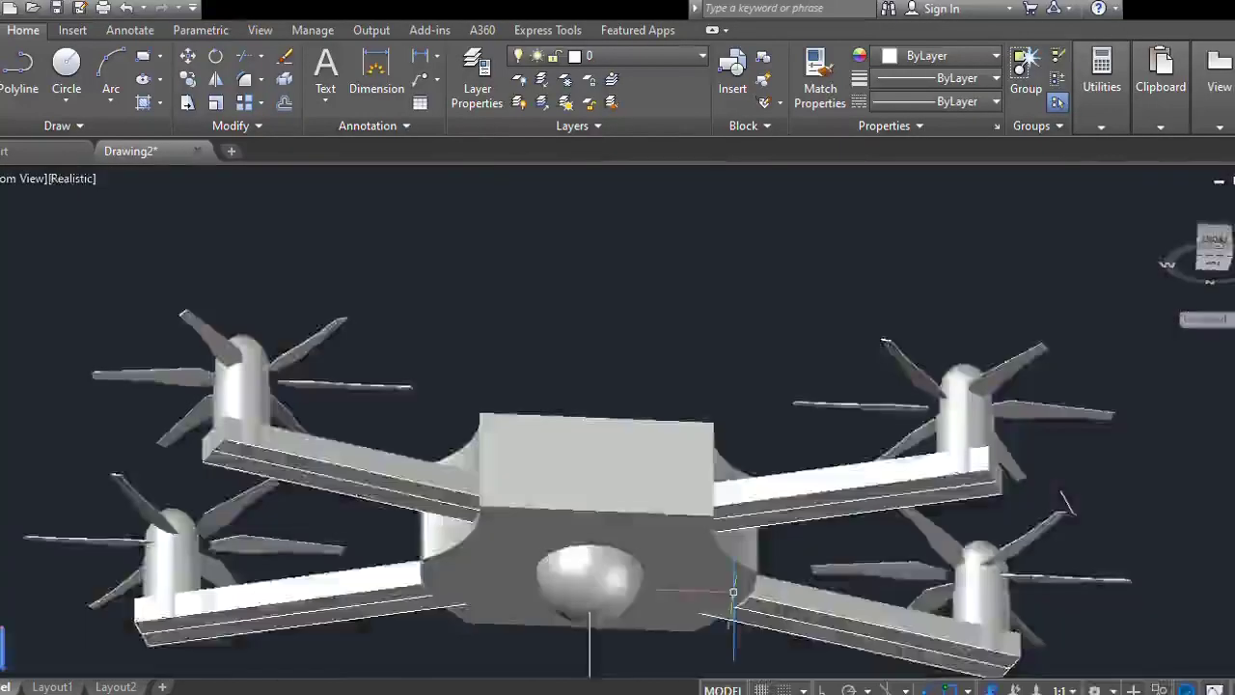
{"action": "middle_click_drag", "start_coordinate": [733, 589], "coordinate": [546, 551], "text": "shift"}
{"action": "scroll", "coordinate": [546, 551], "scroll_direction": "up", "scroll_amount": 3}
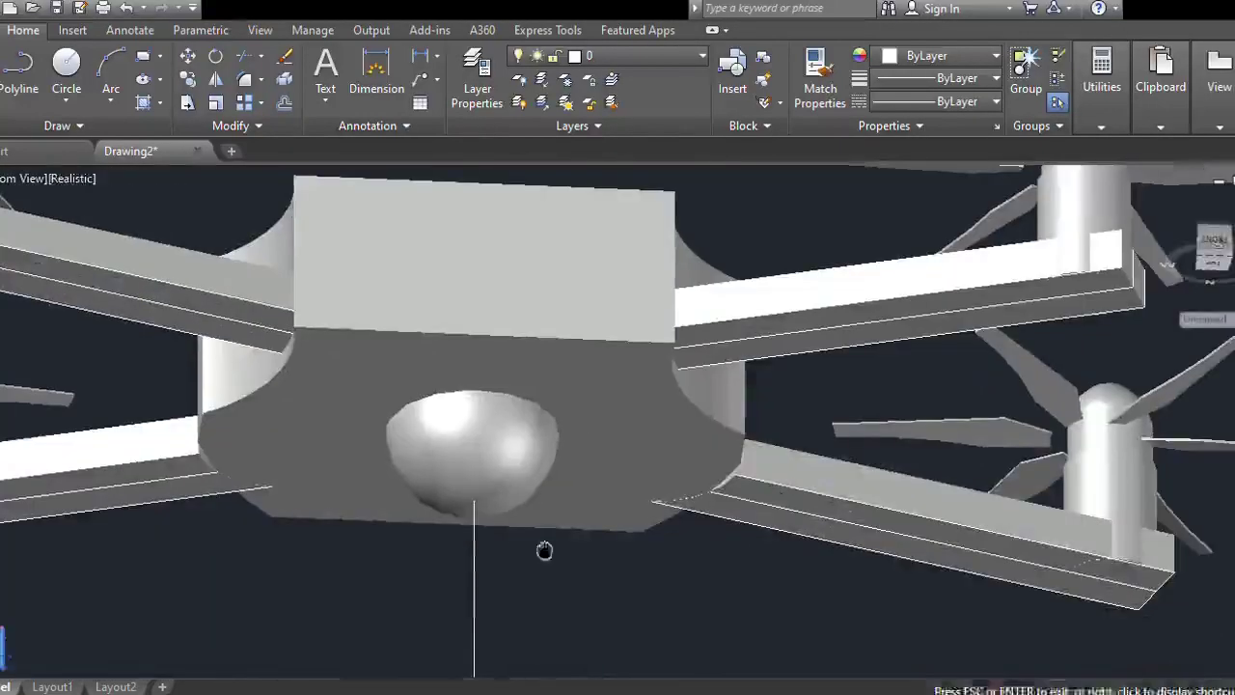
- Place a small sphere centred on the vertical line beneath the large sphere
{"action": "left_click", "coordinate": [474, 554]}
{"action": "left_click", "coordinate": [472, 552]}
{"action": "scroll", "coordinate": [473, 552], "scroll_direction": "up", "scroll_amount": 4}
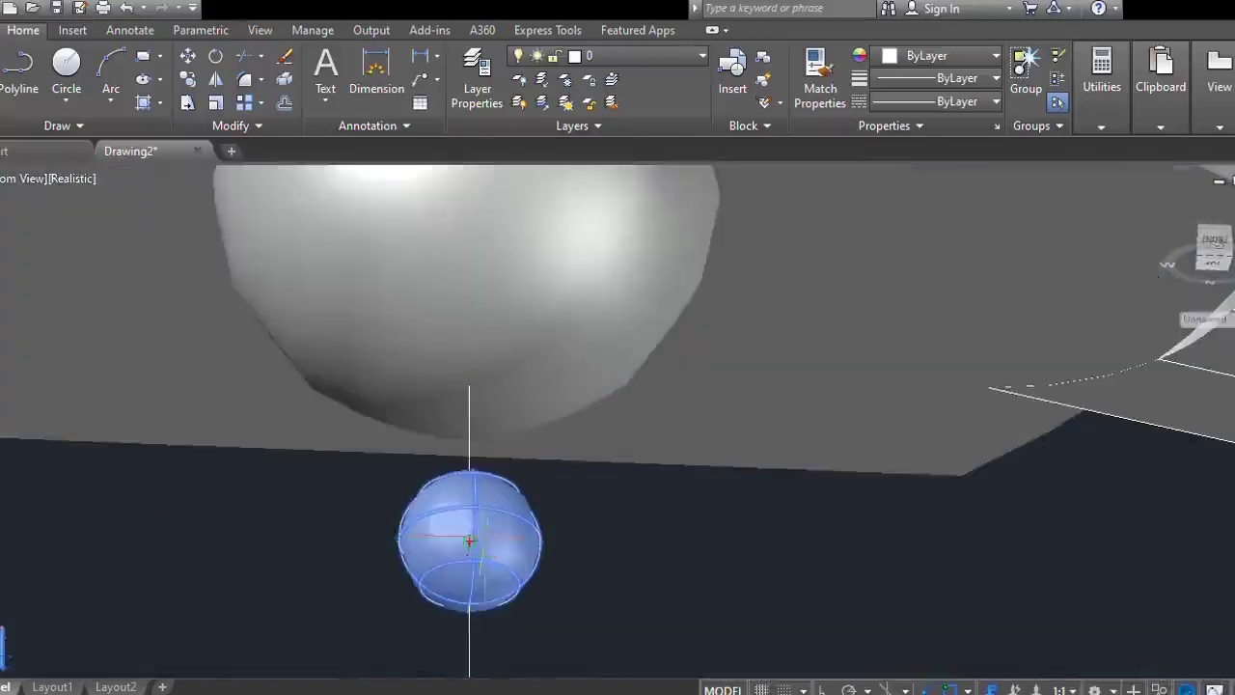
- Move the small sphere by its left quadrant to the upper end of the vertical line
{"action": "left_click", "coordinate": [402, 535]}
{"action": "scroll", "coordinate": [468, 404], "scroll_direction": "up", "scroll_amount": 4}
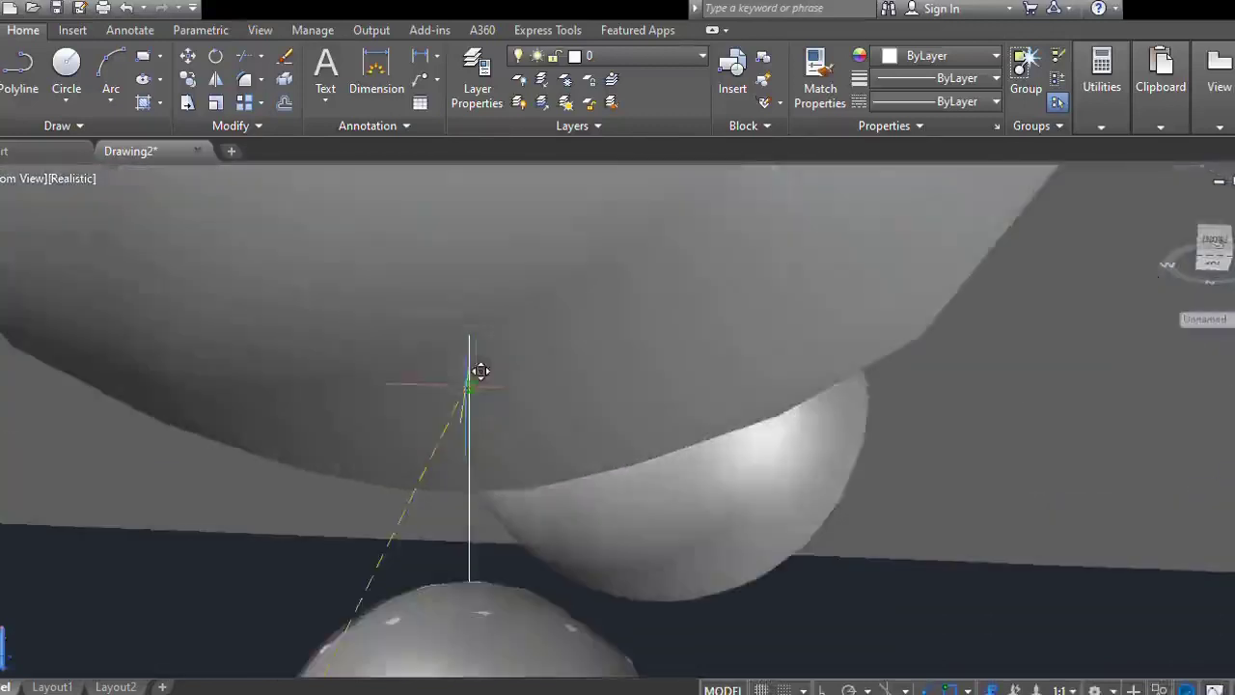
{"action": "left_click", "coordinate": [469, 366]}
{"action": "scroll", "coordinate": [470, 367], "scroll_direction": "down", "scroll_amount": 5}
{"action": "scroll", "coordinate": [510, 566], "scroll_direction": "up", "scroll_amount": 3}
{"action": "left_click", "coordinate": [517, 506]}
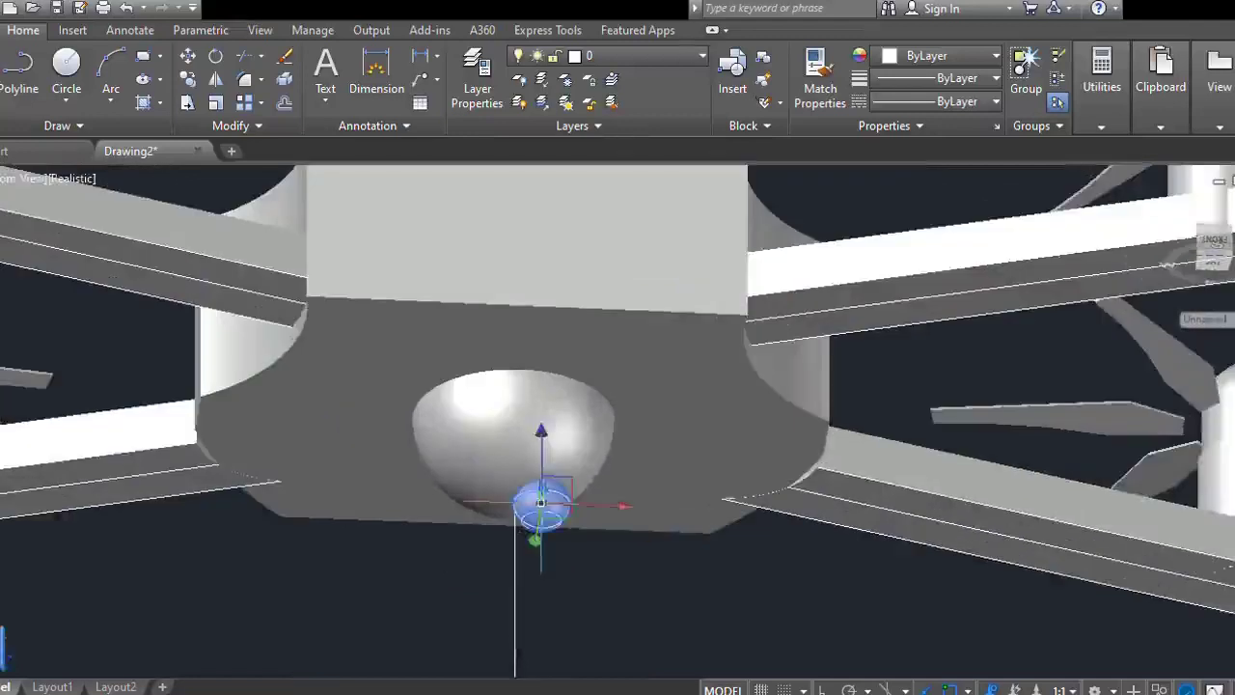
{"action": "scroll", "coordinate": [514, 594], "scroll_direction": "up", "scroll_amount": 3}
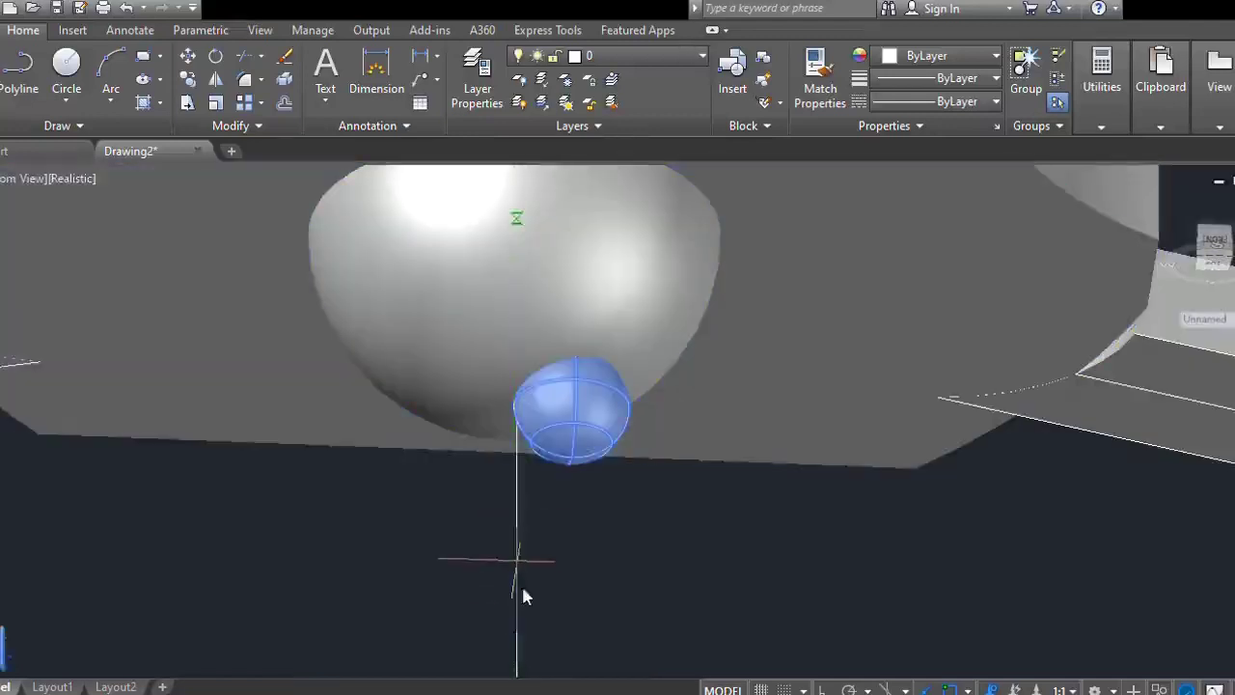
{"action": "key", "text": "Escape"}
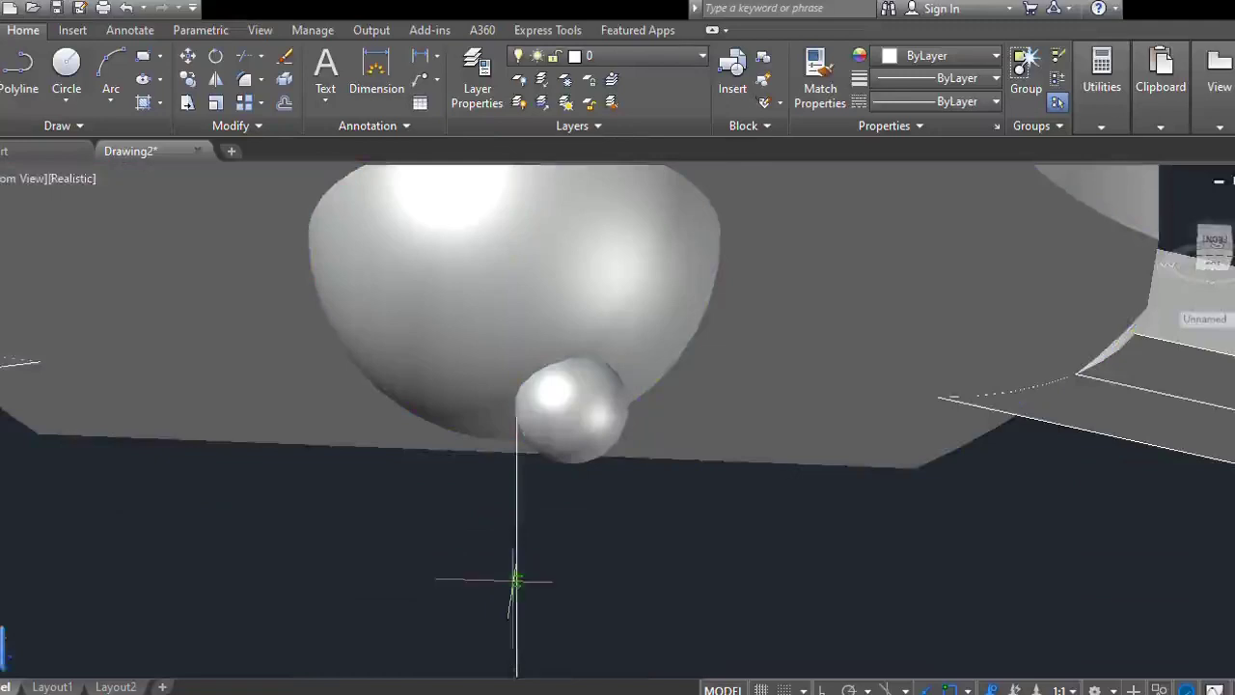
- Place a second small sphere on the vertical line and move it to the line's upper end
{"action": "left_click", "coordinate": [516, 580]}
{"action": "left_click", "coordinate": [516, 580]}
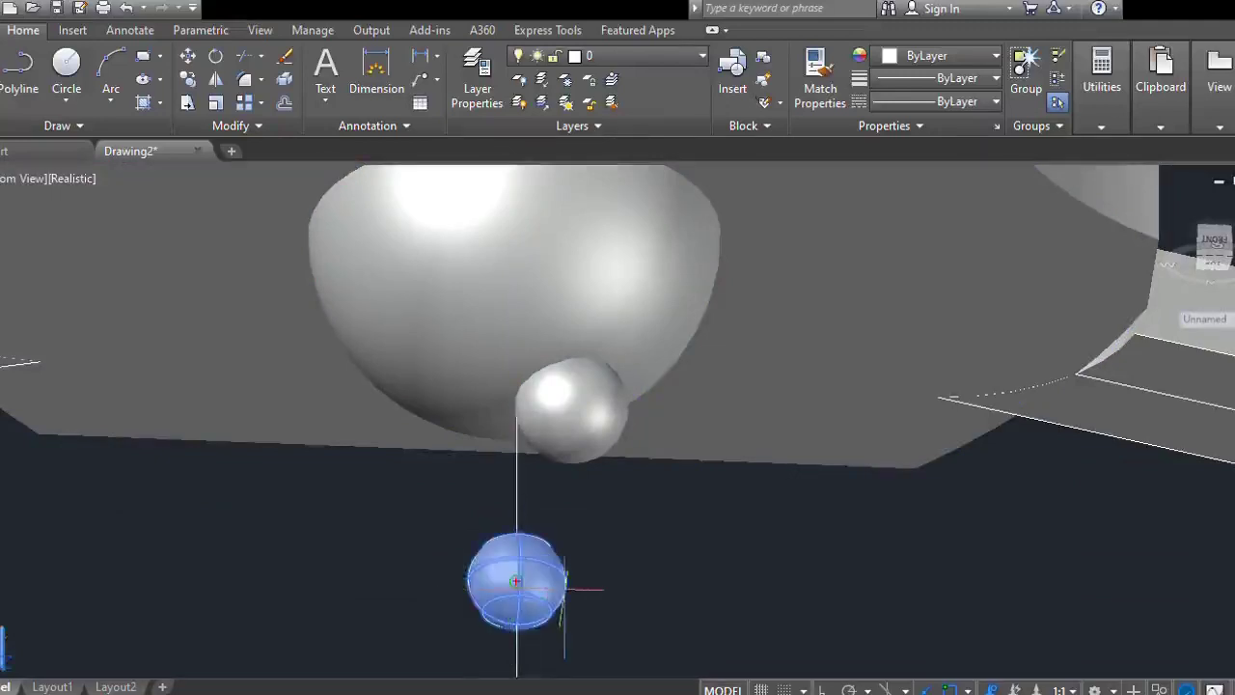
{"action": "scroll", "coordinate": [516, 580], "scroll_direction": "up", "scroll_amount": 2}
{"action": "scroll", "coordinate": [486, 226], "scroll_direction": "down", "scroll_amount": 4}
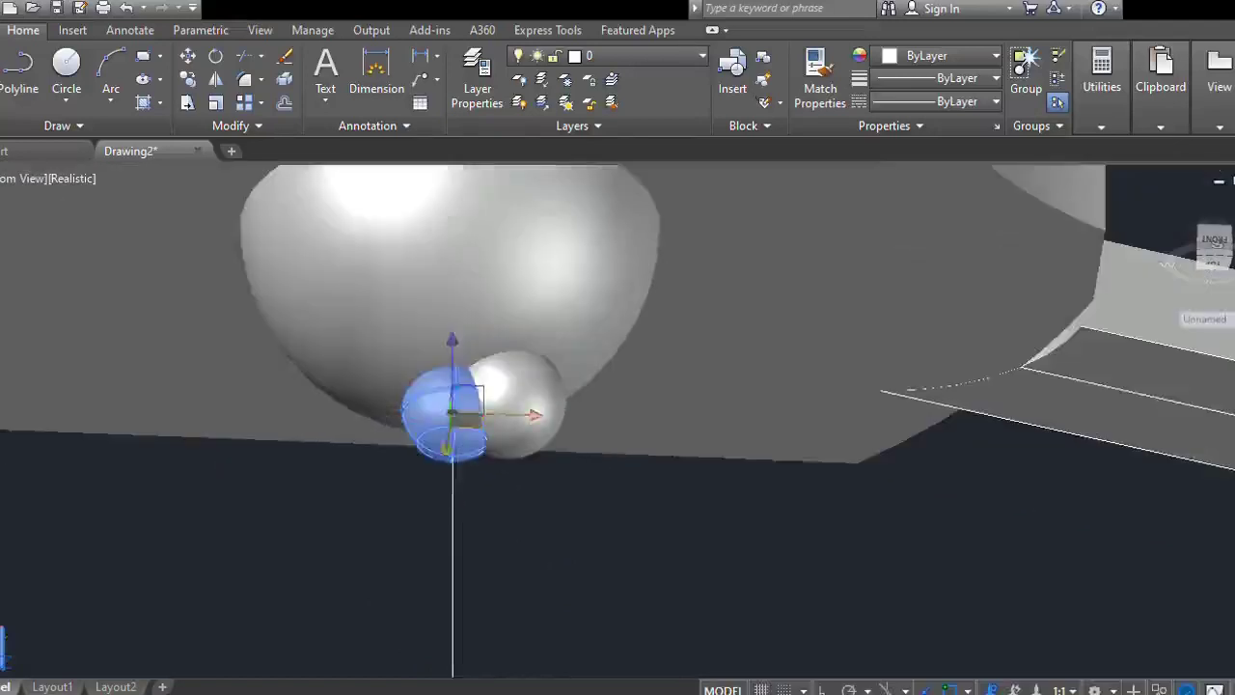
{"action": "left_click", "coordinate": [451, 413]}
{"action": "key", "text": "space"}
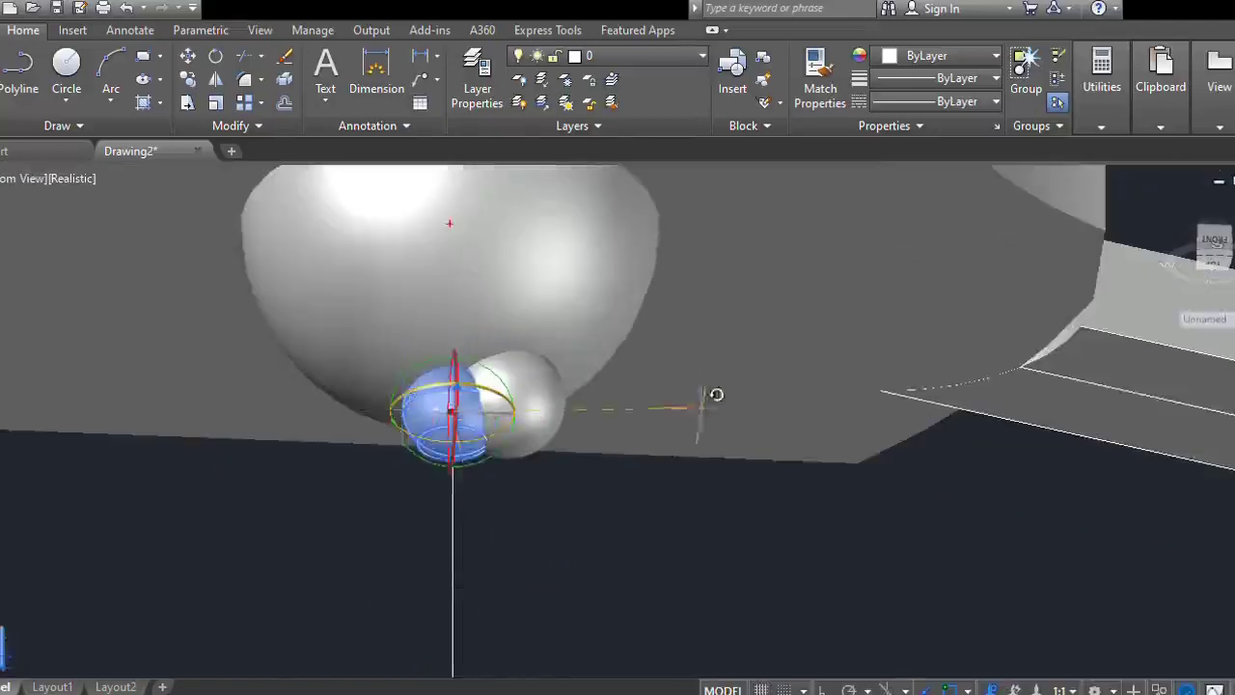
{"action": "key", "text": "Escape"}
{"action": "key", "text": "Escape"}
- Move the second small sphere sideways to the free side of the vertical line
{"action": "left_click", "coordinate": [466, 436]}
{"action": "key", "text": "m"}
{"action": "key", "text": "space"}
{"action": "left_click", "coordinate": [505, 572]}
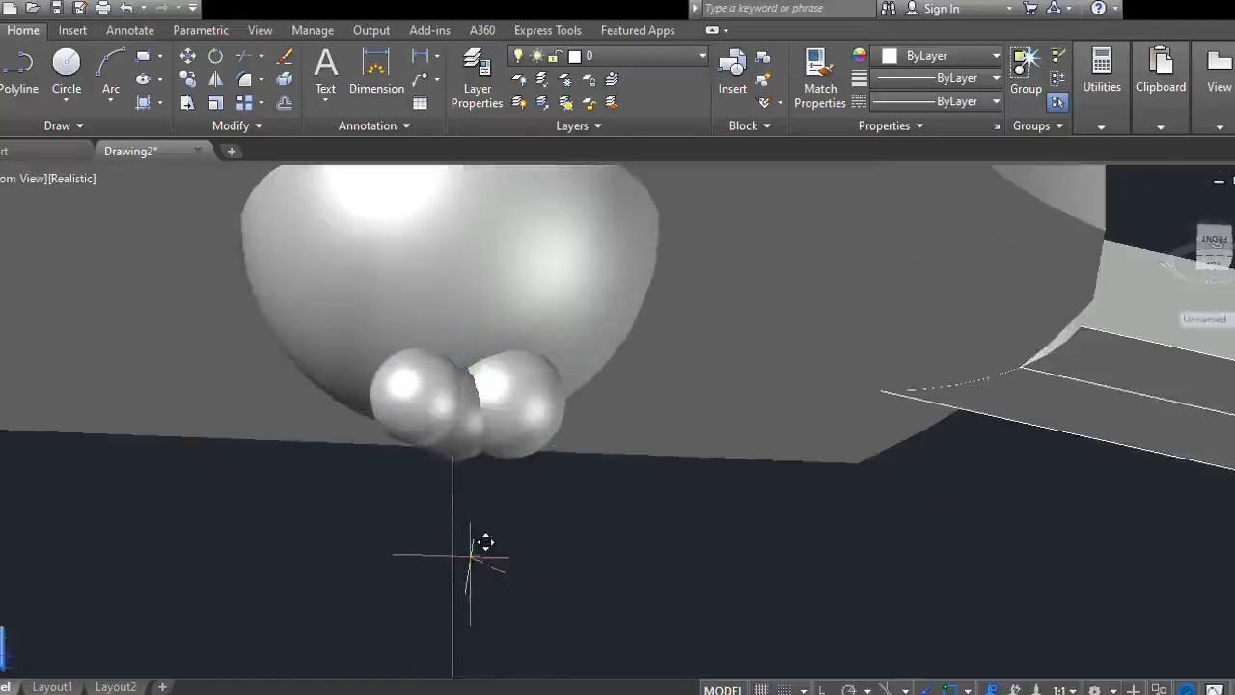
{"action": "left_click", "coordinate": [435, 566]}
{"action": "scroll", "coordinate": [507, 512], "scroll_direction": "down", "scroll_amount": 4}
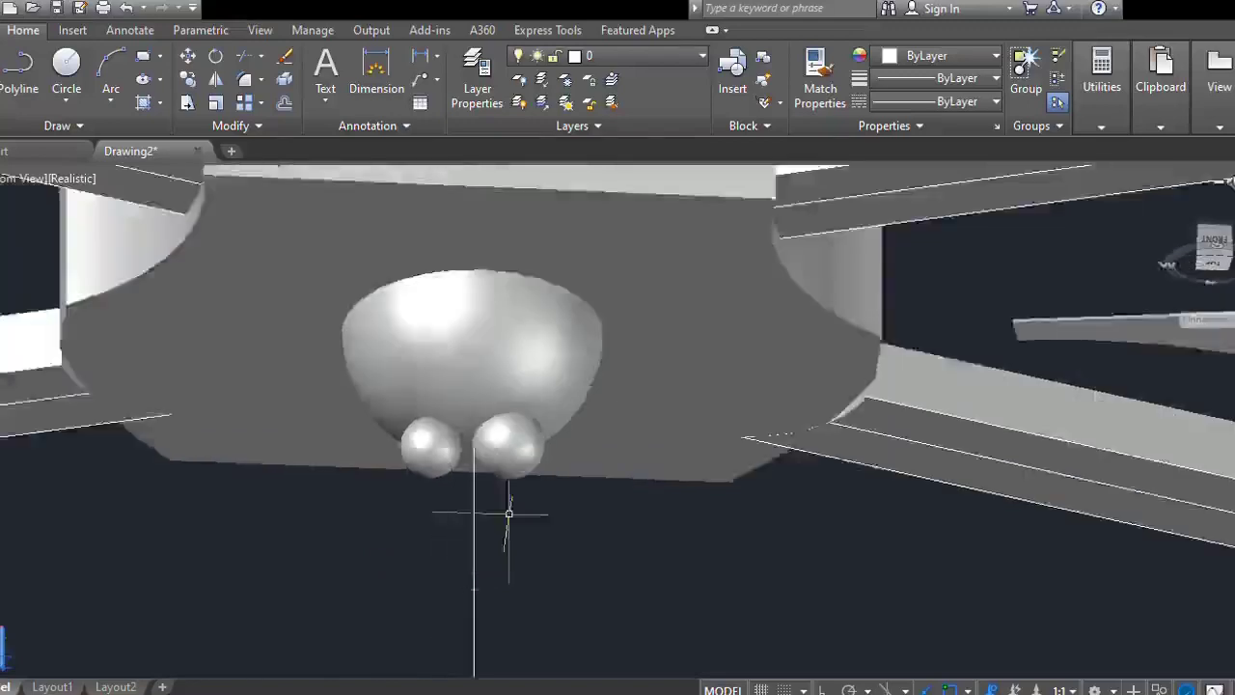
- Try to scale the first small sphere about its centre from an orbited back view
{"action": "scroll", "coordinate": [535, 522], "scroll_direction": "up", "scroll_amount": 4}
{"action": "middle_click_drag", "start_coordinate": [439, 577], "coordinate": [809, 579], "text": "shift"}
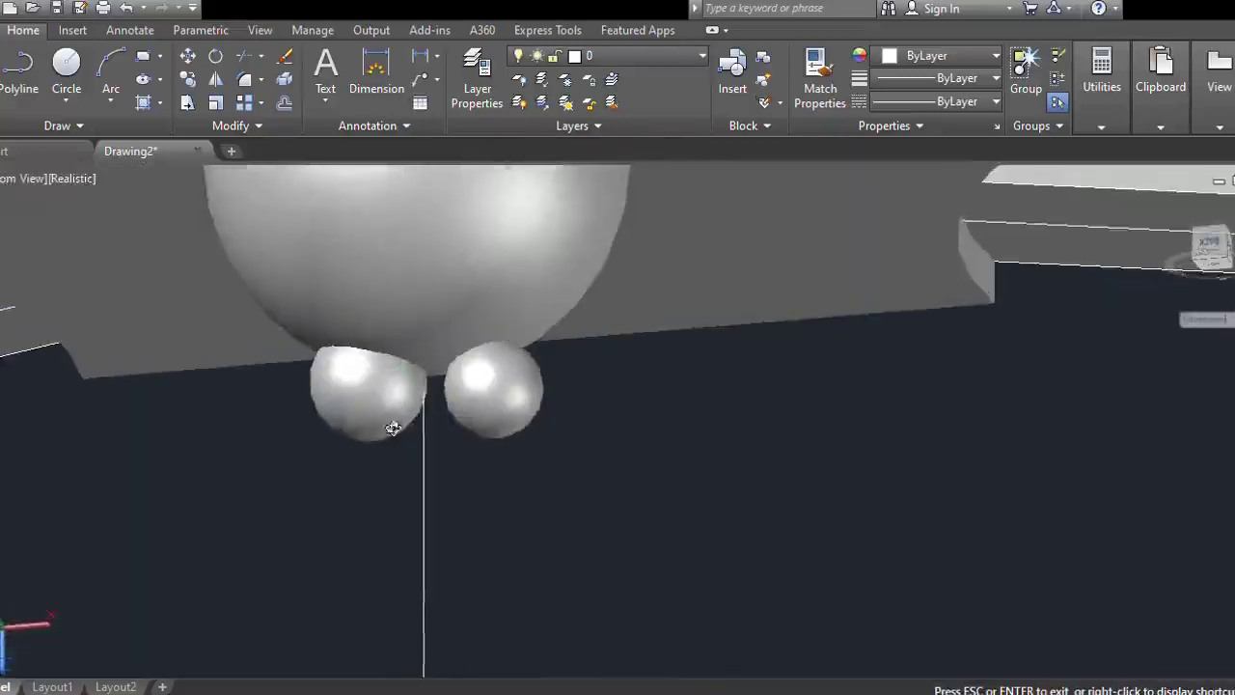
{"action": "left_click", "coordinate": [382, 414]}
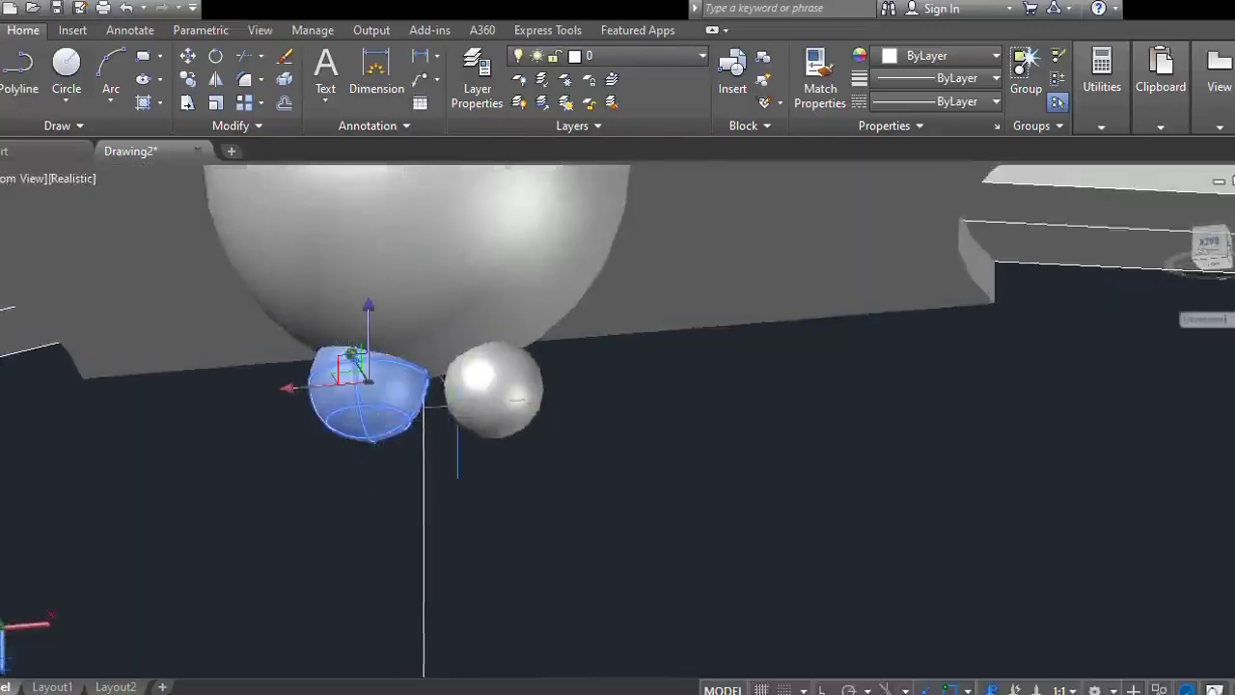
{"action": "type", "text": "sc"}
{"action": "key", "text": "Return"}
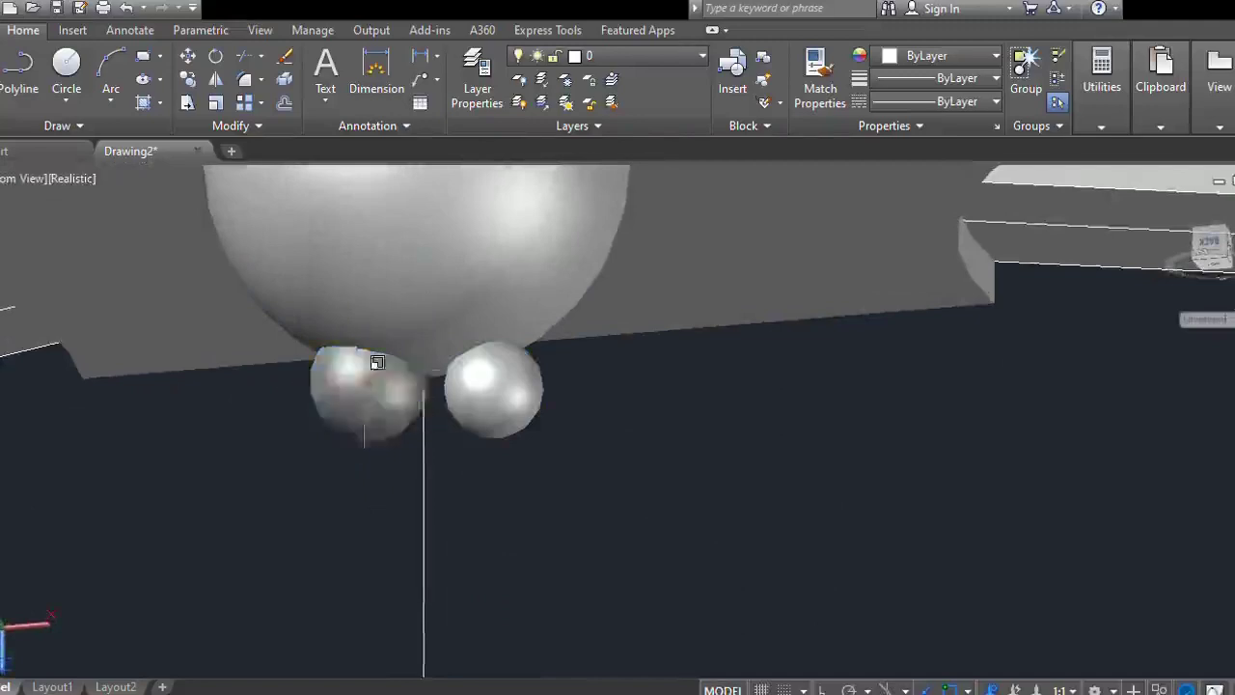
{"action": "left_click", "coordinate": [363, 377]}
{"action": "scroll", "coordinate": [370, 381], "scroll_direction": "down", "scroll_amount": 5}
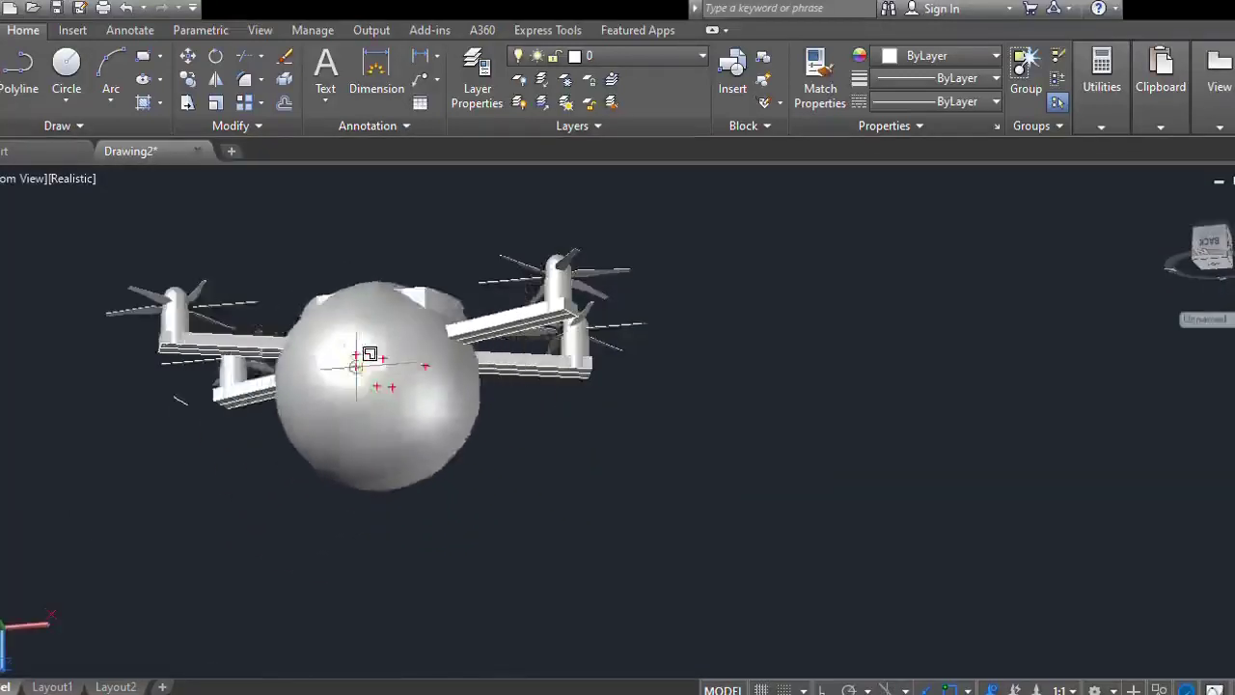
{"action": "scroll", "coordinate": [355, 351], "scroll_direction": "up", "scroll_amount": 8}
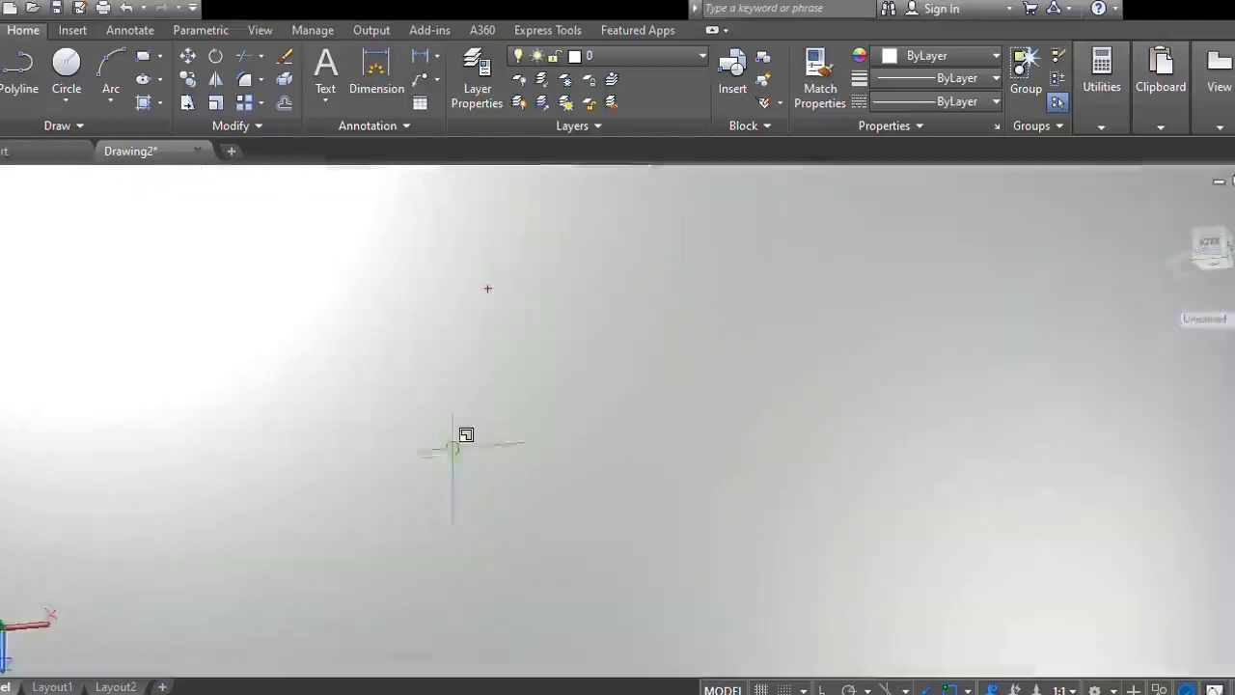
{"action": "scroll", "coordinate": [454, 445], "scroll_direction": "down", "scroll_amount": 6}
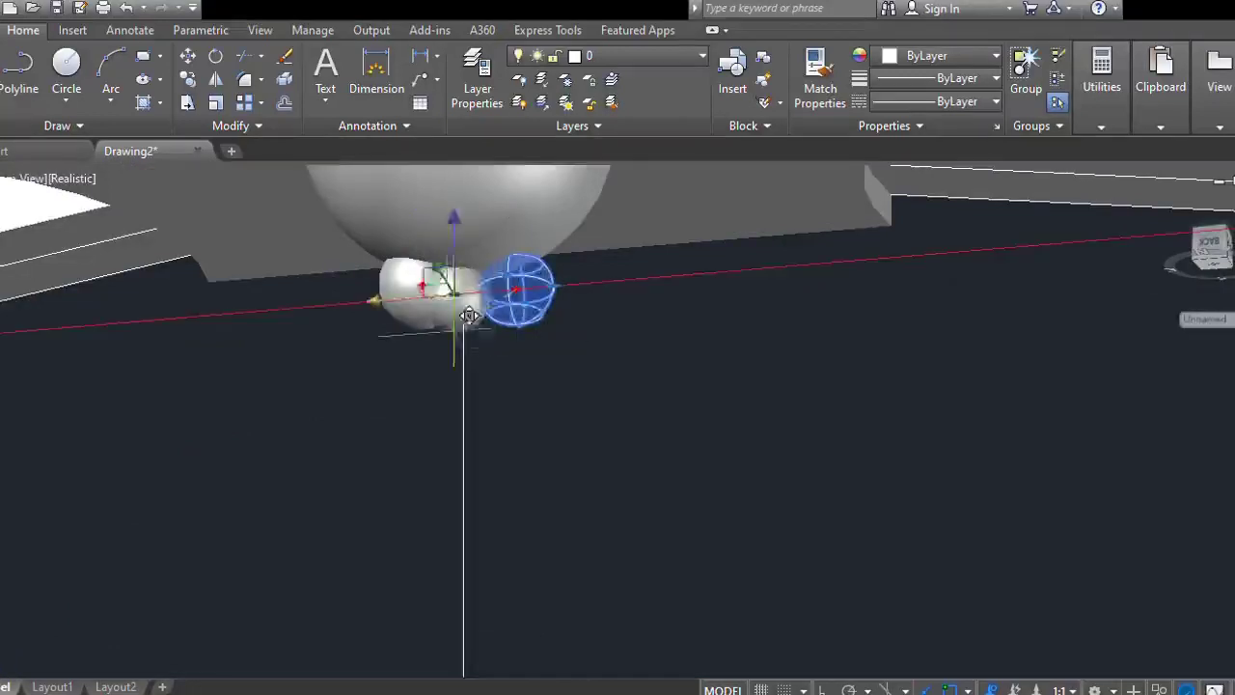
- Try to reposition the small sphere beside the vertical line against the large sphere
{"action": "scroll", "coordinate": [439, 286], "scroll_direction": "up", "scroll_amount": 6}
{"action": "scroll", "coordinate": [520, 249], "scroll_direction": "down", "scroll_amount": 5}
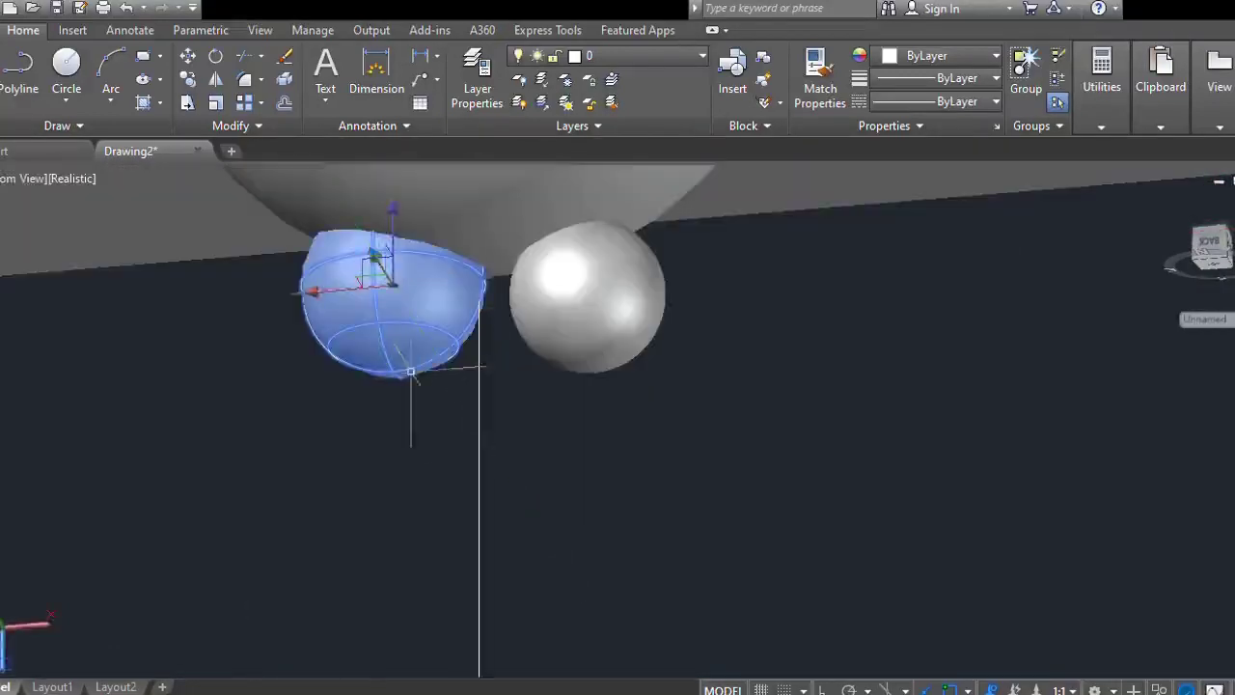
{"action": "scroll", "coordinate": [389, 312], "scroll_direction": "down", "scroll_amount": 5}
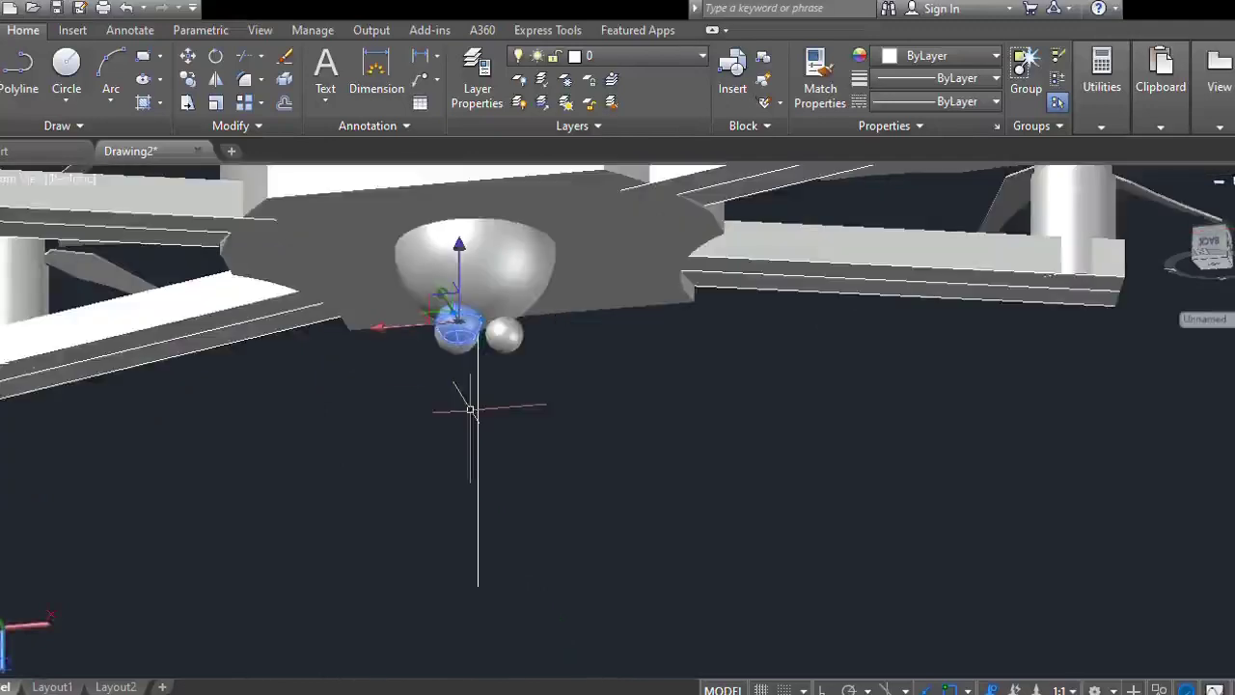
{"action": "scroll", "coordinate": [521, 454], "scroll_direction": "up", "scroll_amount": 6}
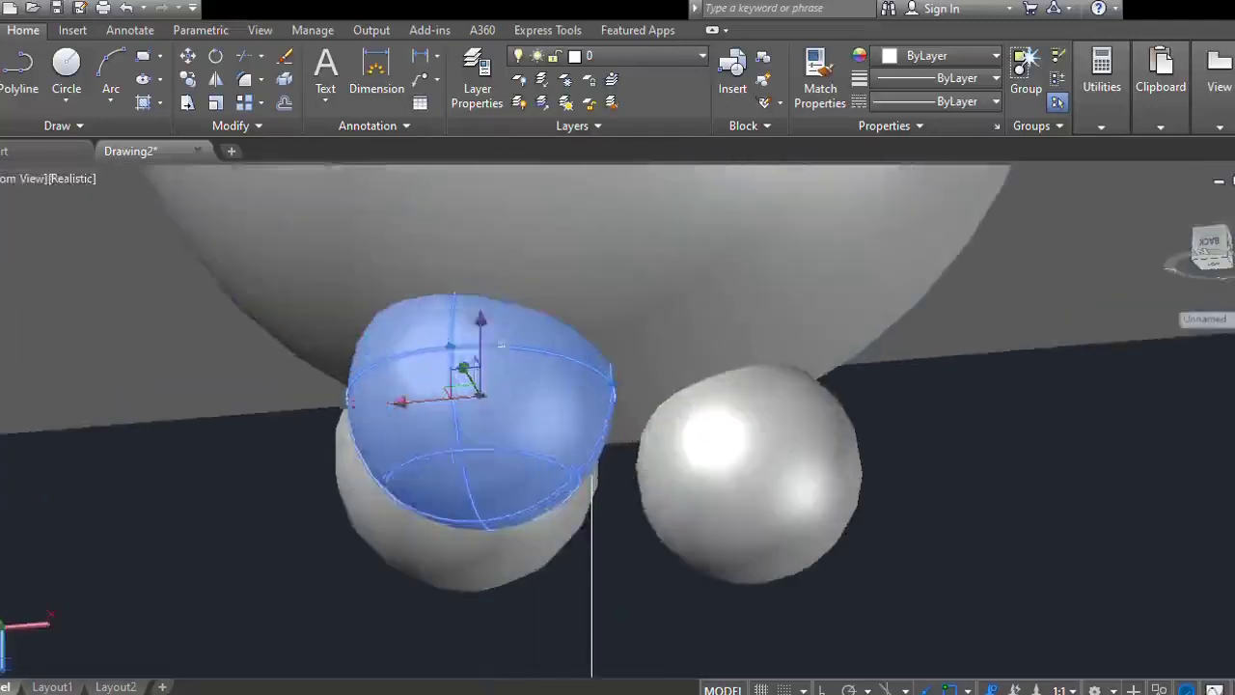
- Undo the recent edits to the small spheres, including the placement of the second one
{"action": "key", "text": "ctrl+z"}
{"action": "key", "text": "ctrl+z"}
{"action": "key", "text": "ctrl+z"}
{"action": "scroll", "coordinate": [487, 301], "scroll_direction": "down", "scroll_amount": 7}
{"action": "scroll", "coordinate": [425, 217], "scroll_direction": "up", "scroll_amount": 4}
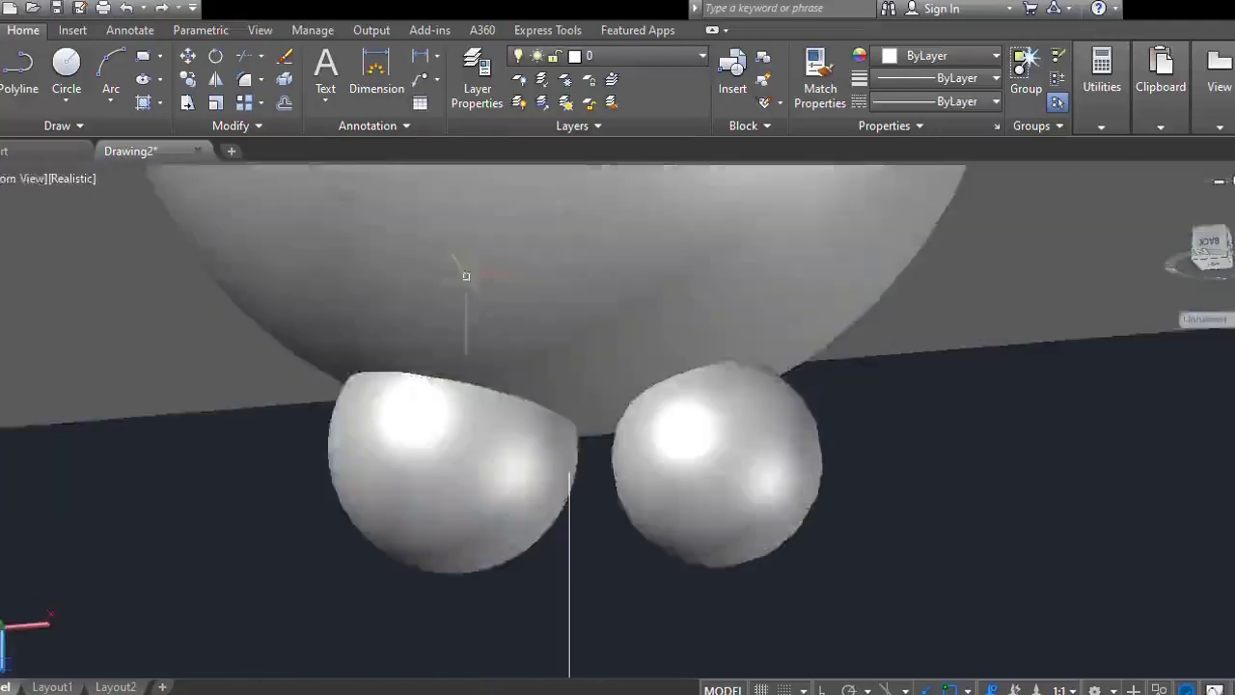
{"action": "key", "text": "ctrl+z"}
{"action": "key", "text": "ctrl+z"}
{"action": "key", "text": "ctrl+z"}
{"action": "key", "text": "ctrl+z"}
{"action": "key", "text": "ctrl+z"}
{"action": "key", "text": "ctrl+z"}
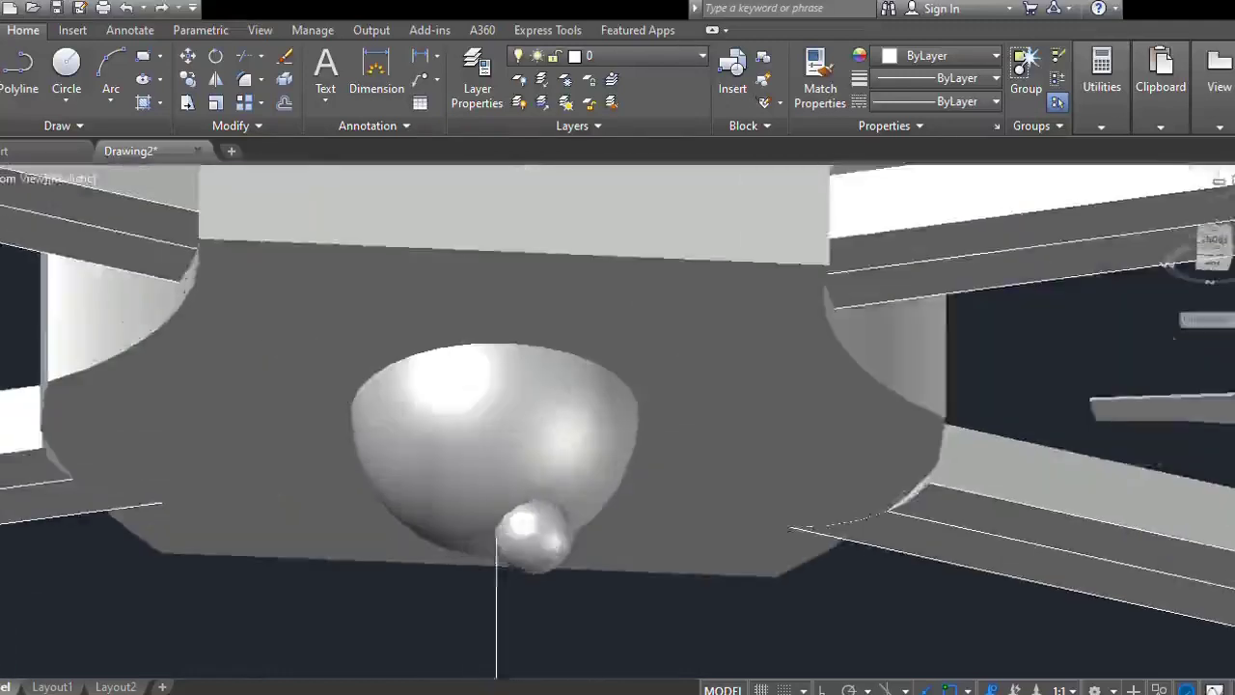
- Copy the small sphere to the opposite side of the vertical line beneath the large sphere
{"action": "left_click", "coordinate": [547, 467]}
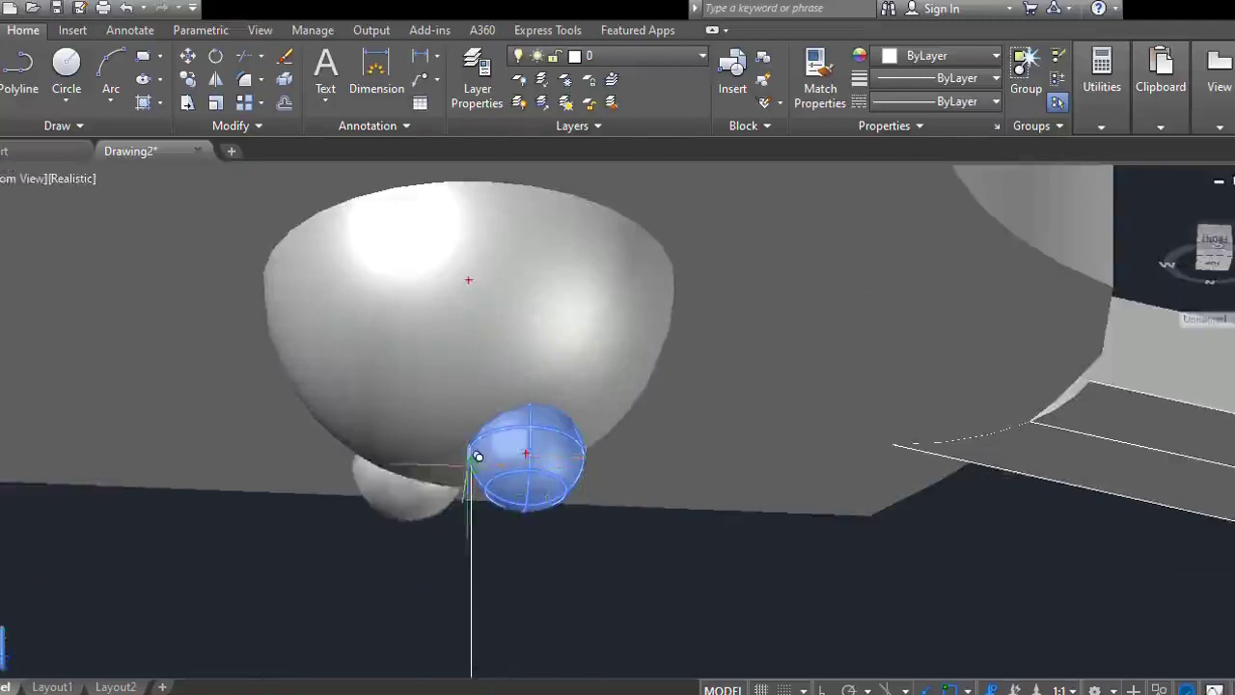
{"action": "scroll", "coordinate": [473, 451], "scroll_direction": "up", "scroll_amount": 5}
{"action": "scroll", "coordinate": [477, 450], "scroll_direction": "down", "scroll_amount": 8}
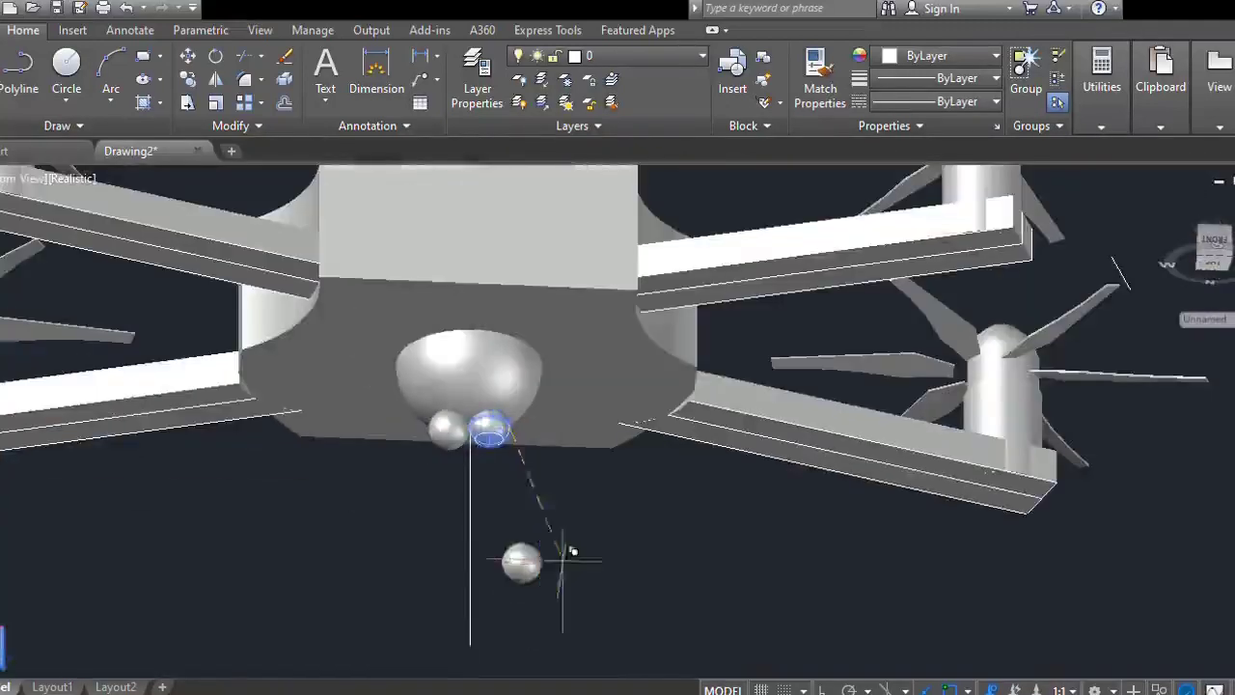
{"action": "scroll", "coordinate": [467, 546], "scroll_direction": "down", "scroll_amount": 4}
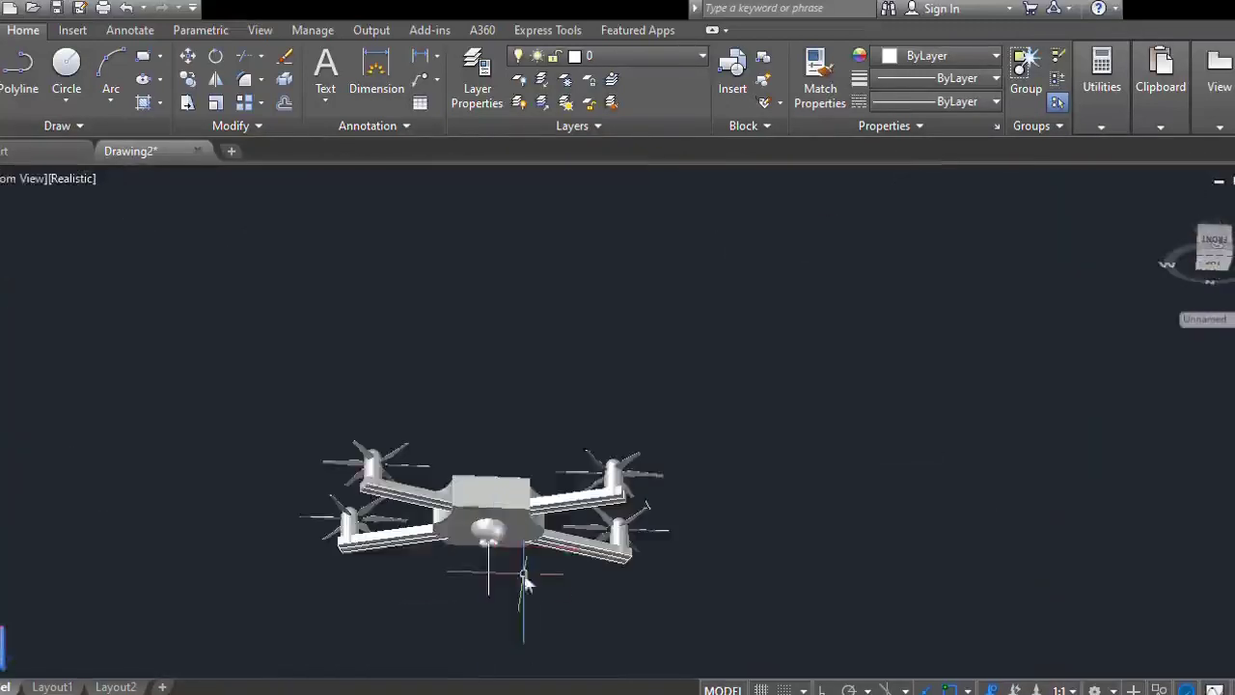
- Switch to the 2D Wireframe style and examine the sphere pair, slab and arms from the front
{"action": "middle_click_drag", "start_coordinate": [524, 574], "coordinate": [537, 691], "text": "shift"}
{"action": "left_click", "coordinate": [77, 181]}
{"action": "left_click", "coordinate": [104, 220]}
{"action": "scroll", "coordinate": [506, 538], "scroll_direction": "up", "scroll_amount": 10}
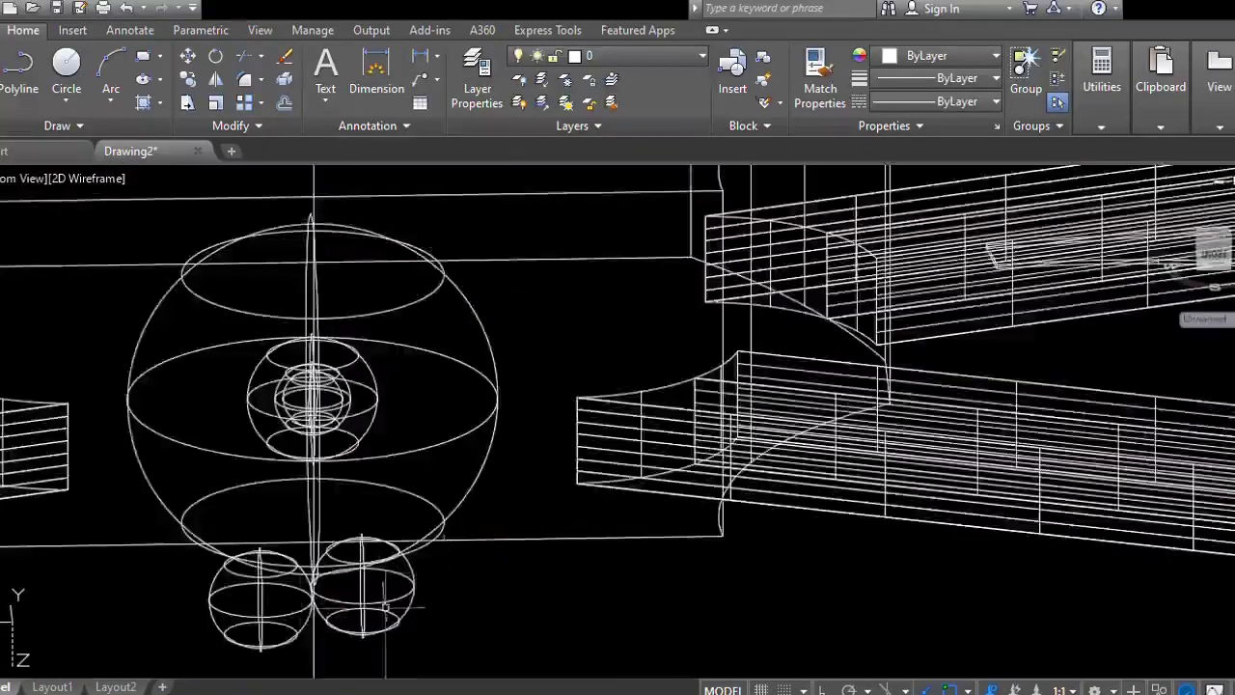
{"action": "scroll", "coordinate": [386, 606], "scroll_direction": "down", "scroll_amount": 10}
{"action": "scroll", "coordinate": [492, 588], "scroll_direction": "down", "scroll_amount": 2}
{"action": "scroll", "coordinate": [376, 579], "scroll_direction": "up", "scroll_amount": 6}
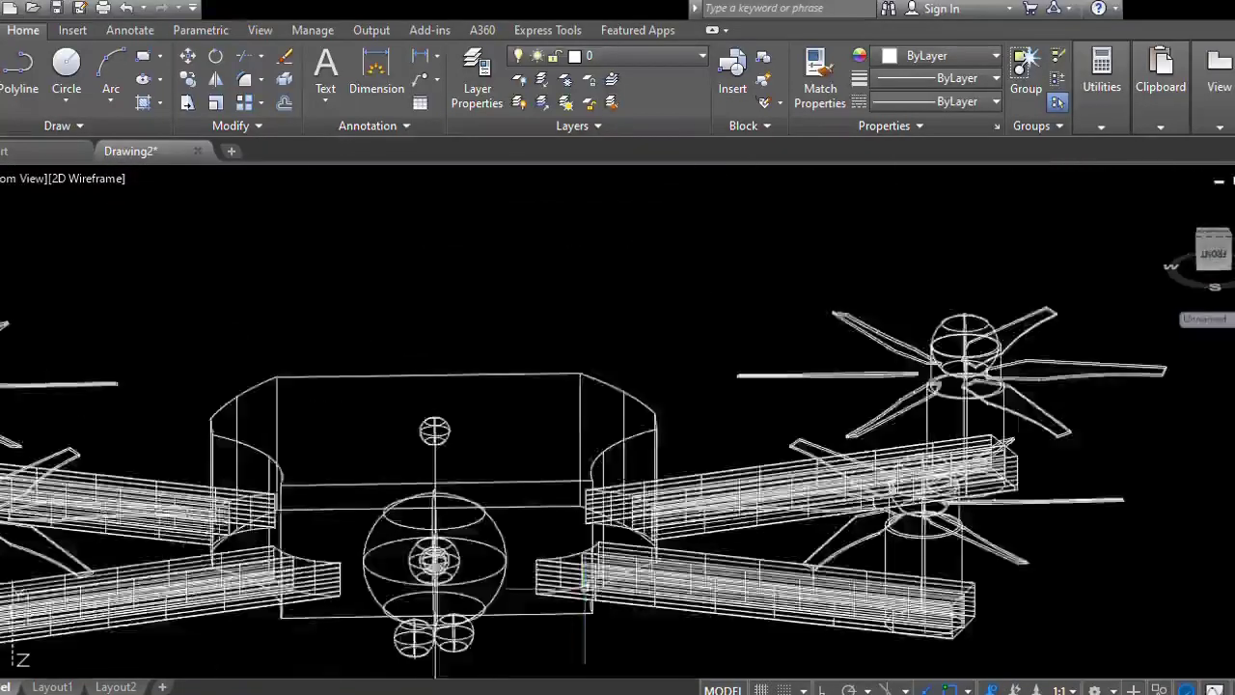
{"action": "scroll", "coordinate": [390, 586], "scroll_direction": "down", "scroll_amount": 6}
{"action": "scroll", "coordinate": [392, 456], "scroll_direction": "up", "scroll_amount": 2}
{"action": "scroll", "coordinate": [391, 457], "scroll_direction": "down", "scroll_amount": 2}
{"action": "middle_click_drag", "start_coordinate": [392, 457], "coordinate": [474, 369]}
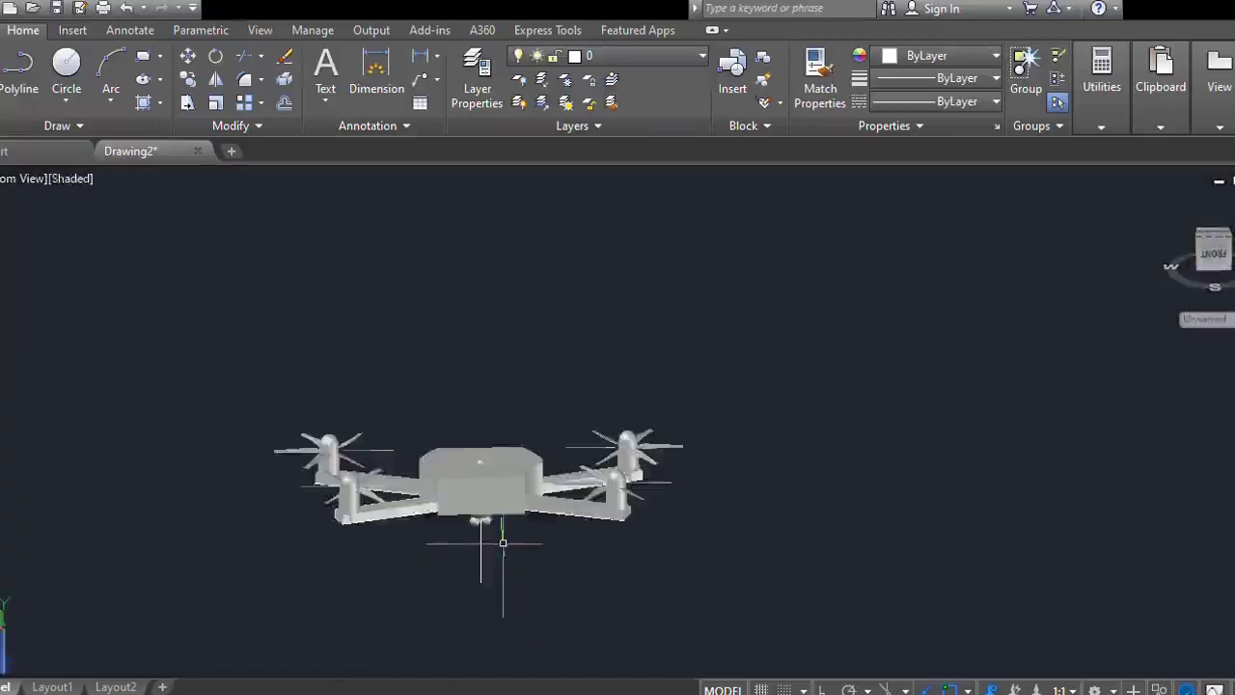
- Examine the two small spheres under the large sphere in a shaded front view
{"action": "mouse_move", "coordinate": [507, 552]}
{"action": "middle_mouse_down", "text": "shift"}
{"action": "mouse_move", "coordinate": [557, 626]}
{"action": "mouse_move", "coordinate": [498, 529]}
{"action": "mouse_move", "coordinate": [500, 546]}
{"action": "middle_mouse_up", "text": "shift"}
{"action": "scroll", "coordinate": [501, 546], "scroll_direction": "up", "scroll_amount": 3}
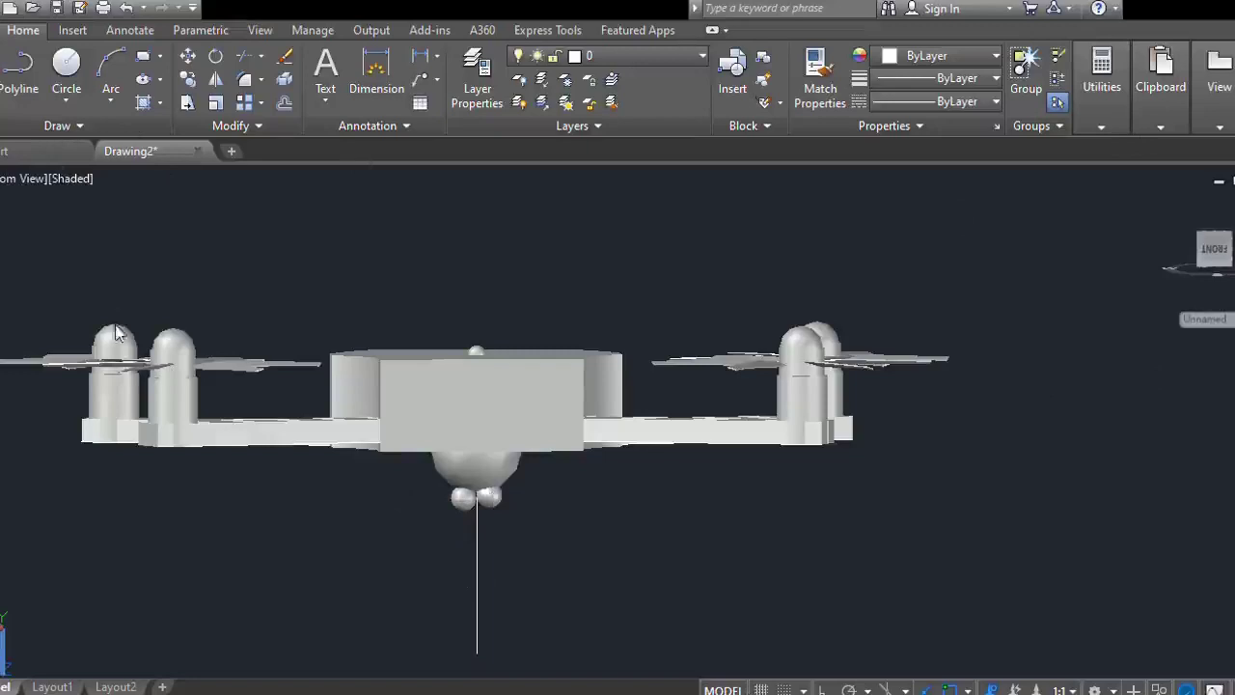
{"action": "scroll", "coordinate": [378, 569], "scroll_direction": "up", "scroll_amount": 2}
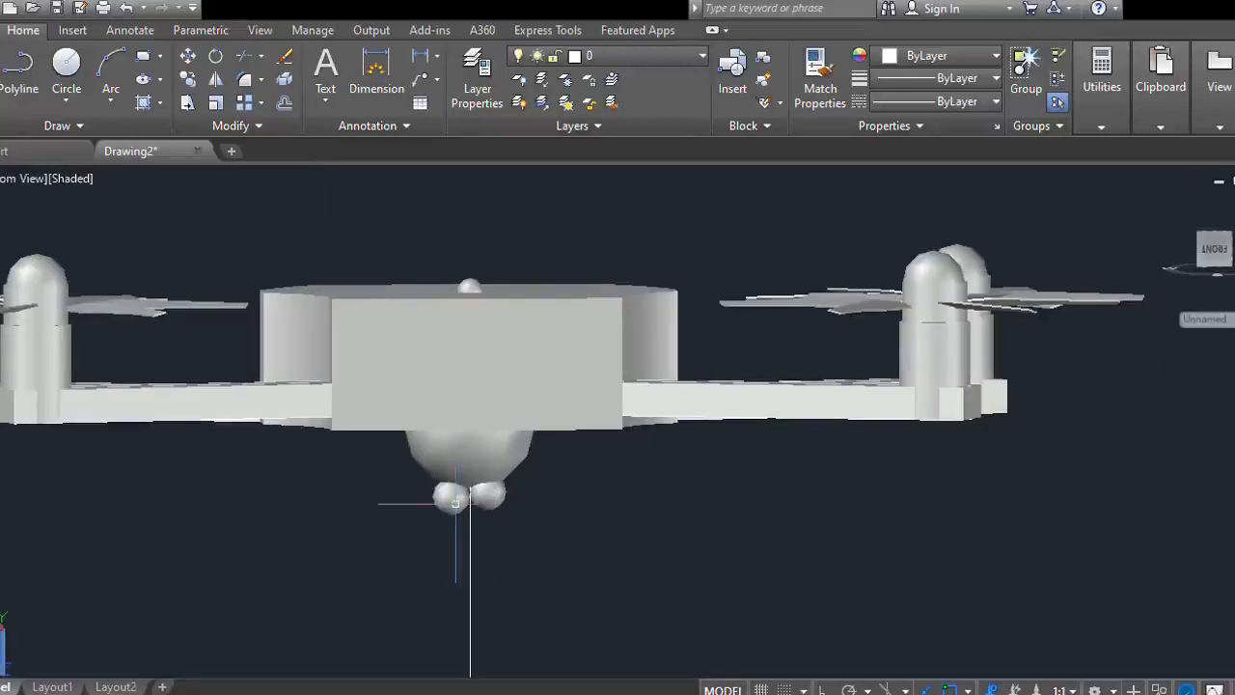
{"action": "scroll", "coordinate": [453, 502], "scroll_direction": "up", "scroll_amount": 5}
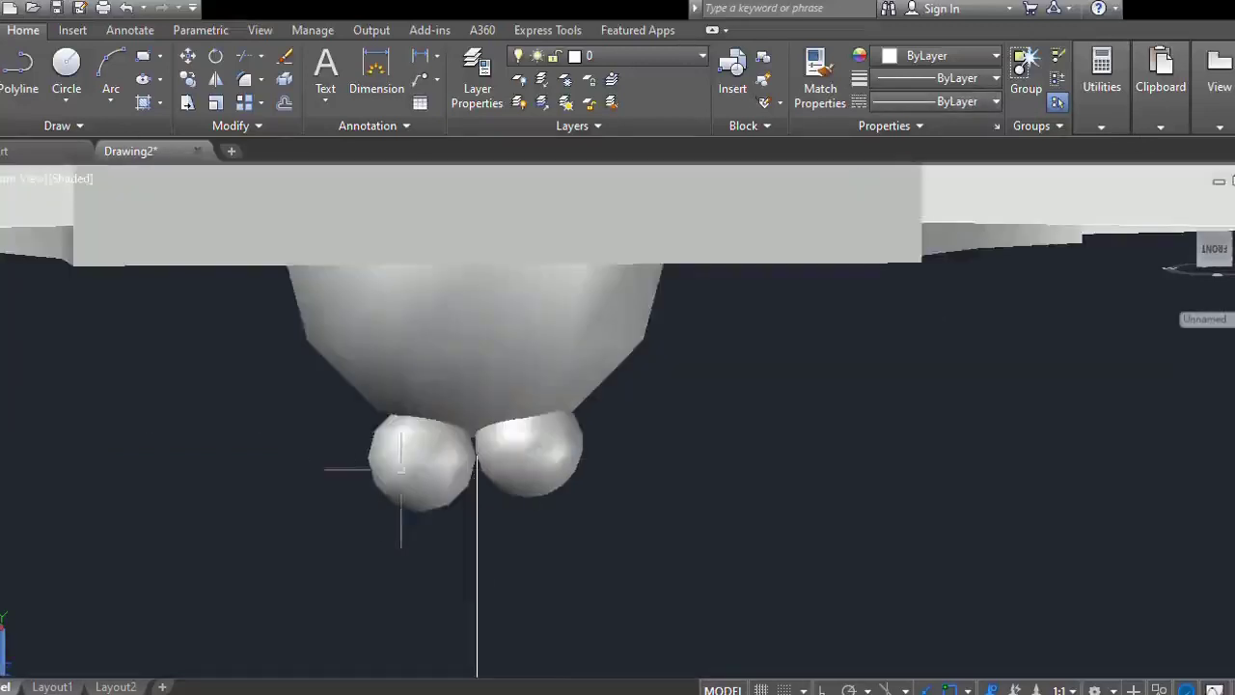
- Set the colour of both small spheres under the large sphere to black (0,0,0)
{"action": "scroll", "coordinate": [840, 536], "scroll_direction": "down", "scroll_amount": 4}
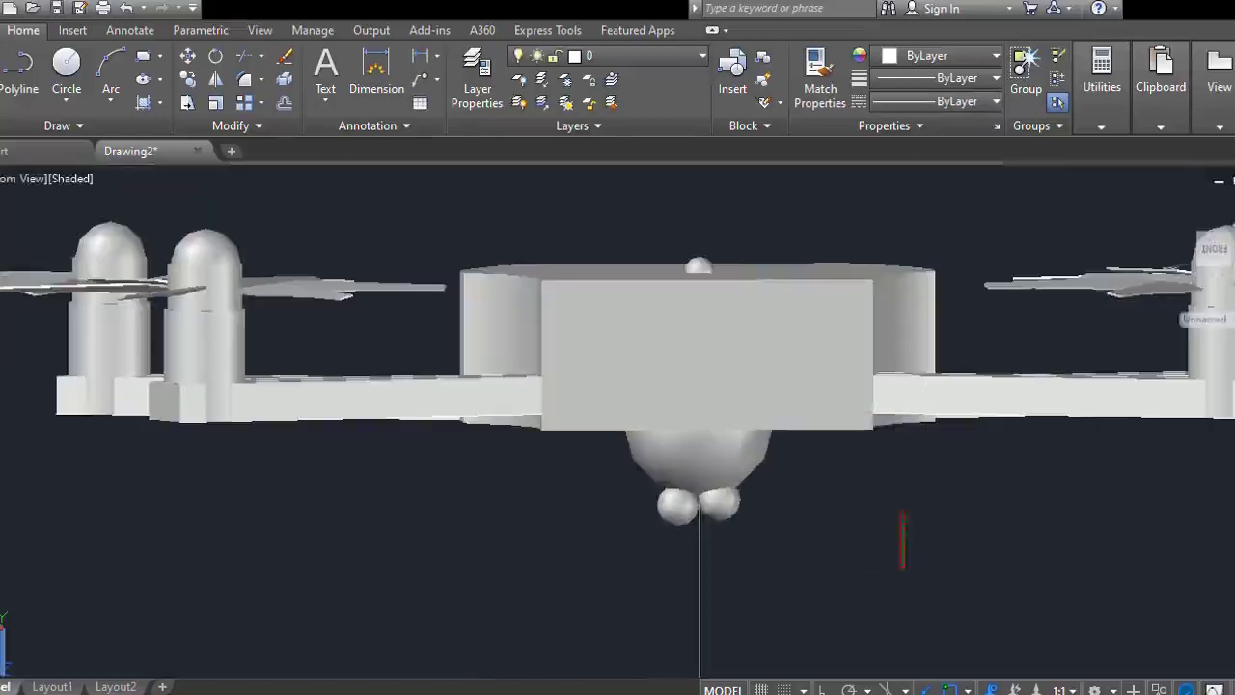
{"action": "left_click", "coordinate": [714, 501]}
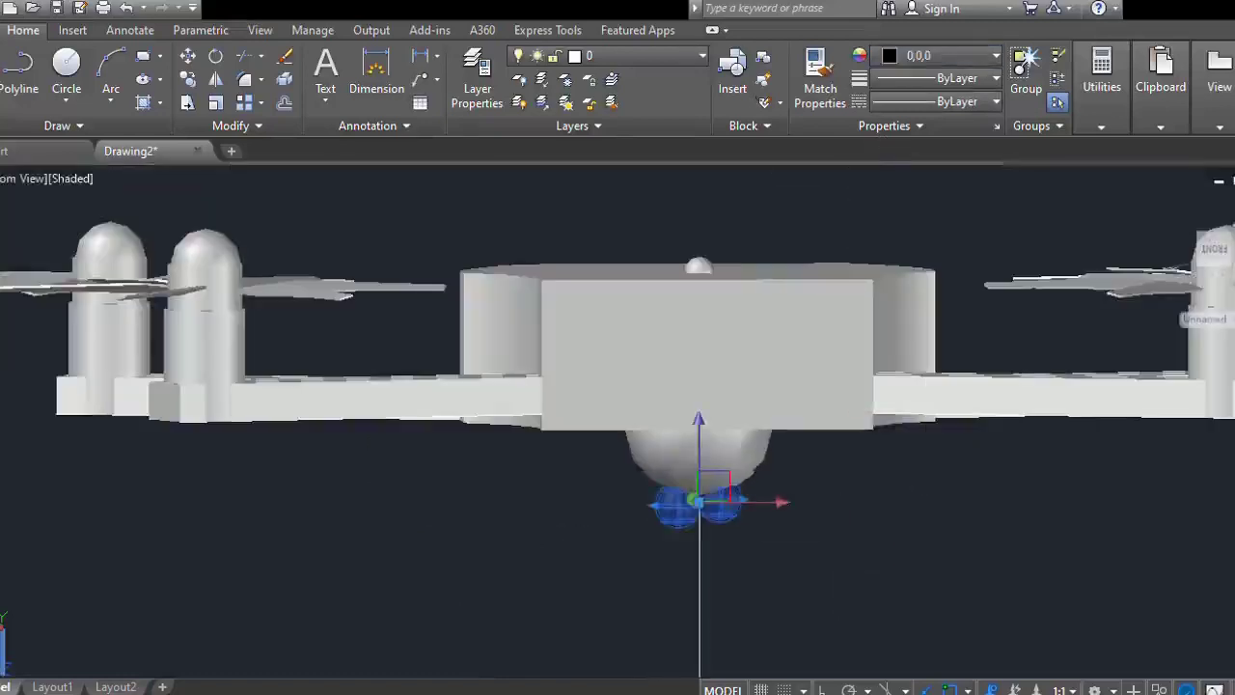
{"action": "key", "text": "Escape"}
{"action": "scroll", "coordinate": [672, 618], "scroll_direction": "down", "scroll_amount": 2}
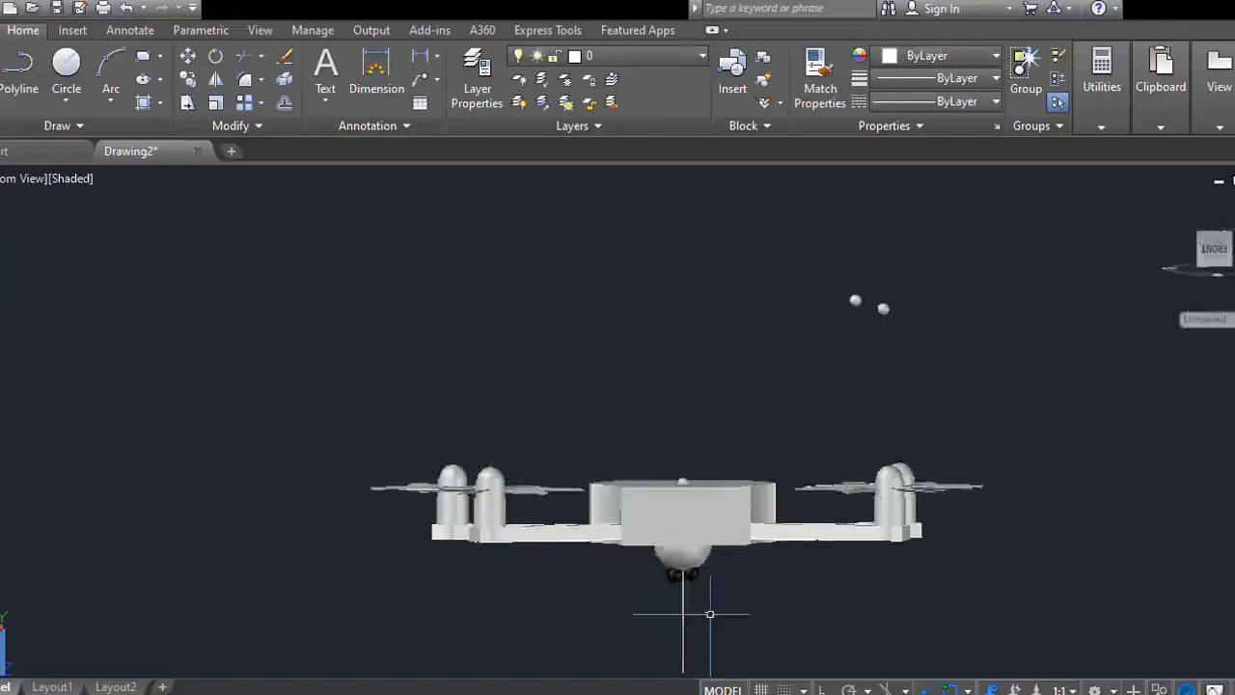
- Move the left small black sphere slightly upward from its inner edge point onto the vertical line
{"action": "scroll", "coordinate": [709, 614], "scroll_direction": "up", "scroll_amount": 6}
{"action": "left_click", "coordinate": [796, 526]}
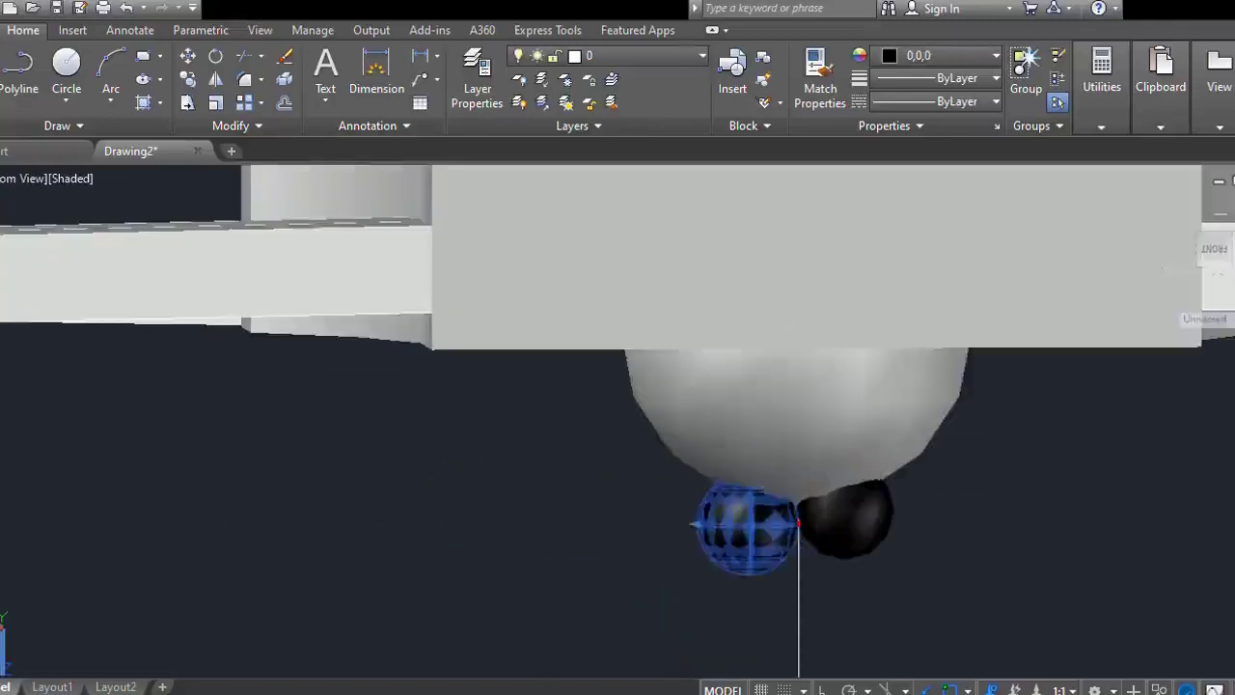
{"action": "scroll", "coordinate": [797, 526], "scroll_direction": "up", "scroll_amount": 4}
{"action": "scroll", "coordinate": [799, 532], "scroll_direction": "up", "scroll_amount": 2}
{"action": "type", "text": "m"}
{"action": "key", "text": "Return"}
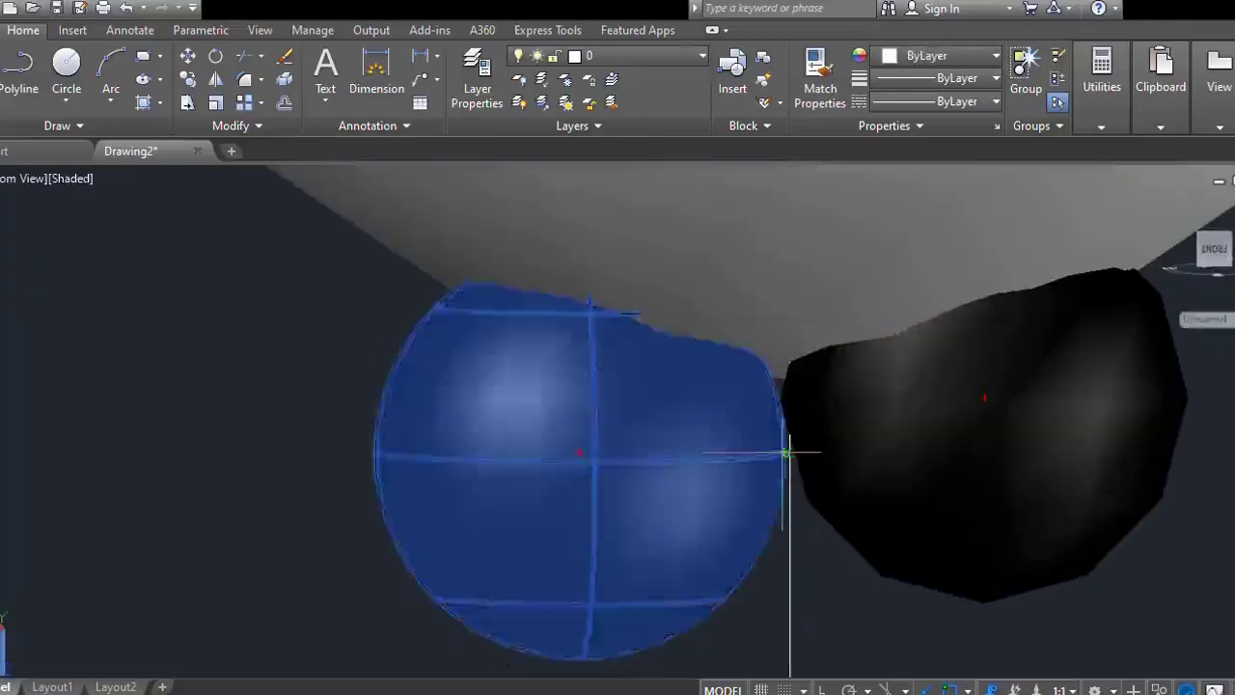
{"action": "left_click", "coordinate": [786, 451]}
{"action": "left_click", "coordinate": [790, 435]}
- Move the left small black sphere up once more along the vertical line, closer to the large sphere
{"action": "left_click", "coordinate": [758, 493]}
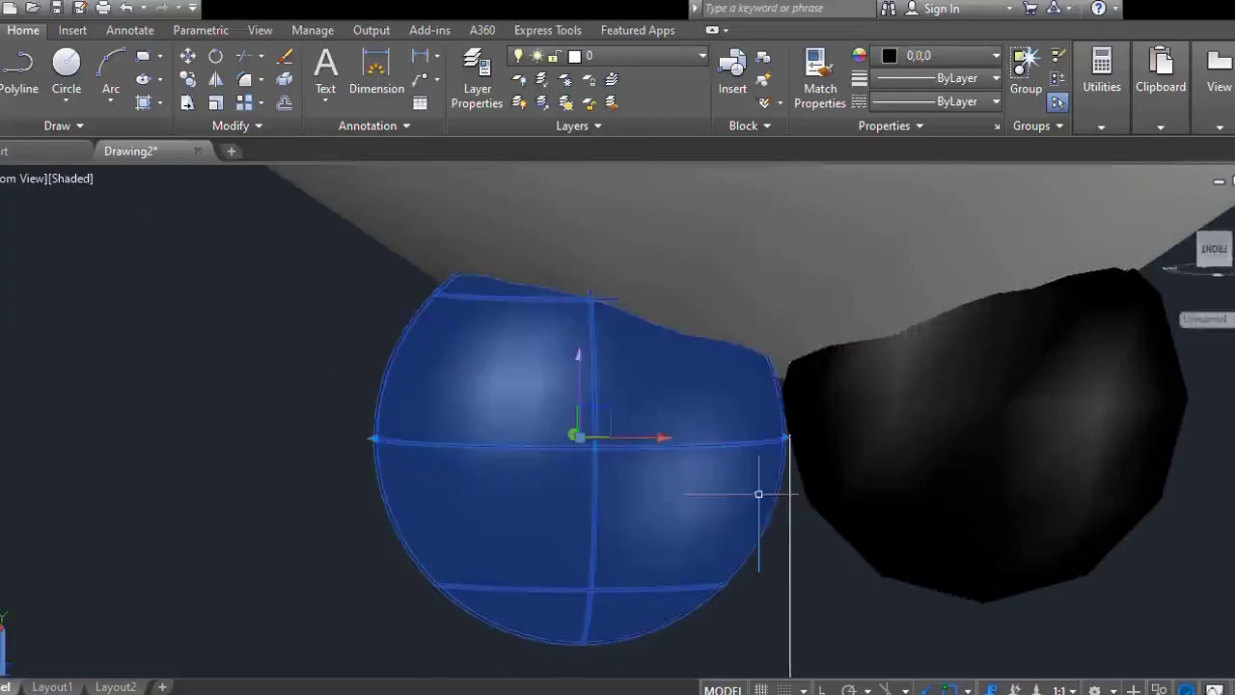
{"action": "type", "text": "m"}
{"action": "key", "text": "Return"}
{"action": "left_click", "coordinate": [788, 436]}
{"action": "left_click", "coordinate": [789, 417]}
- Set the colour of the large underside sphere to light blue (173,221,247)
{"action": "scroll", "coordinate": [766, 600], "scroll_direction": "down", "scroll_amount": 10}
{"action": "middle_click_drag", "start_coordinate": [793, 649], "coordinate": [706, 604]}
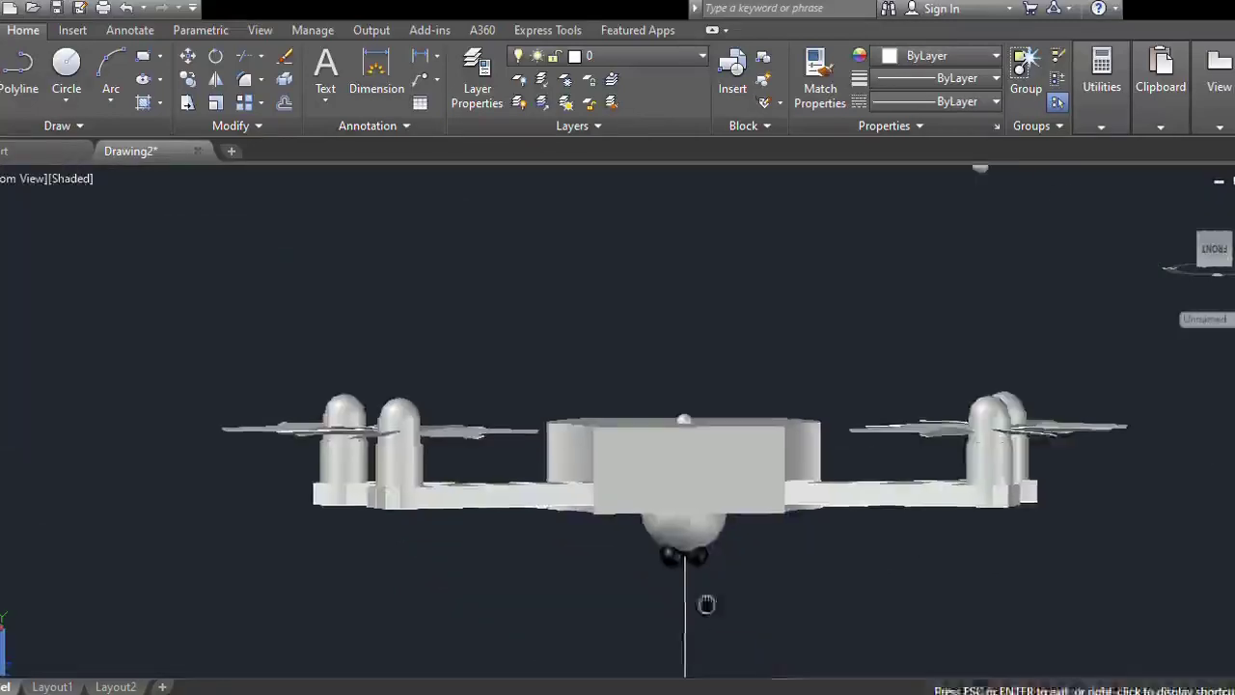
{"action": "scroll", "coordinate": [708, 466], "scroll_direction": "down", "scroll_amount": 1}
{"action": "middle_click_drag", "start_coordinate": [727, 527], "coordinate": [734, 578], "text": "shift"}
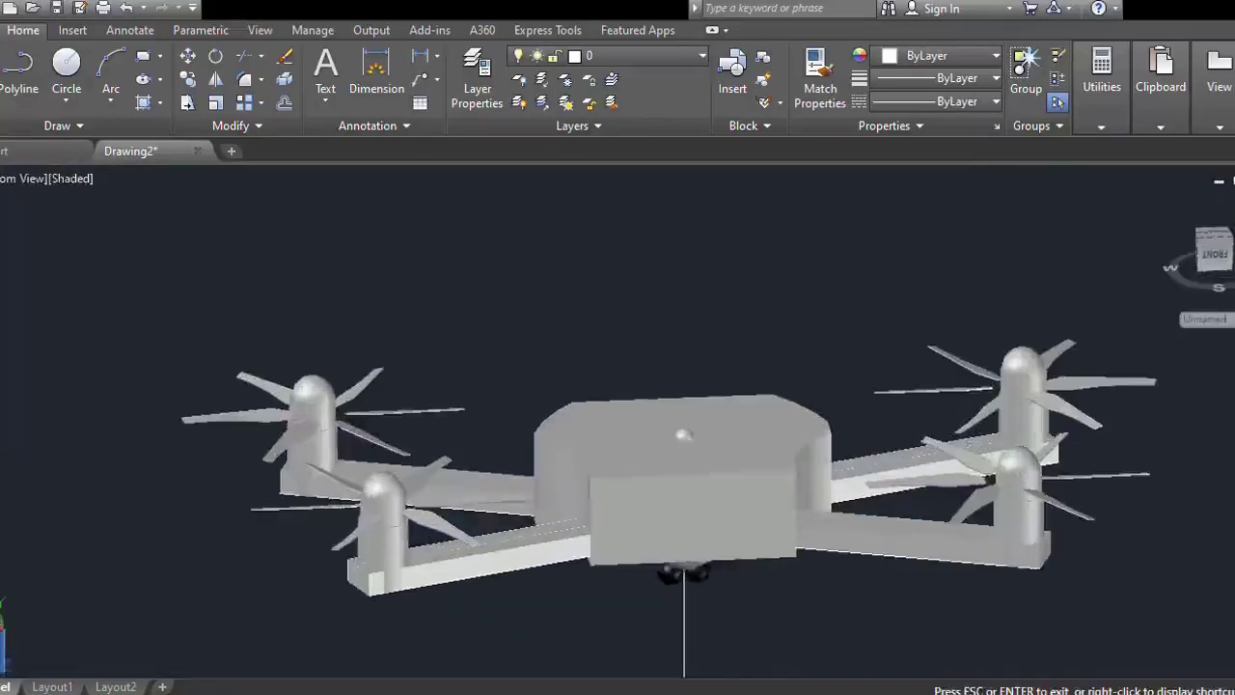
{"action": "left_click", "coordinate": [689, 567]}
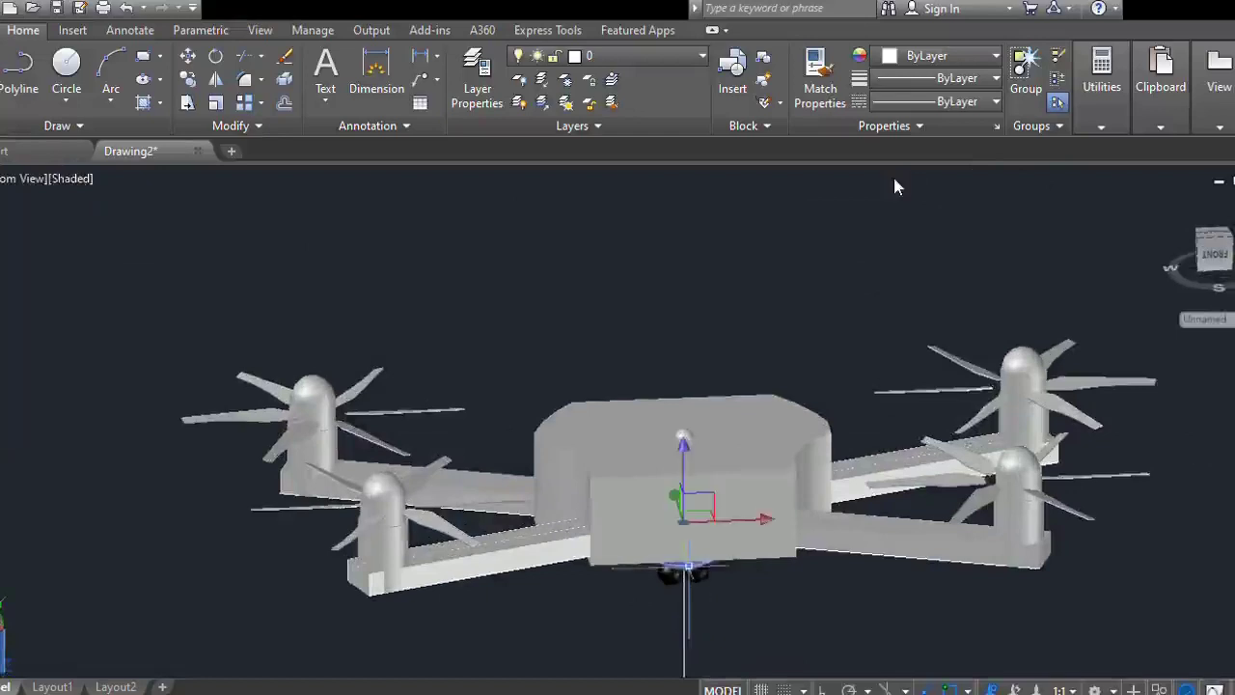
{"action": "left_click", "coordinate": [1020, 196]}
{"action": "middle_click", "coordinate": [808, 634], "text": "shift"}
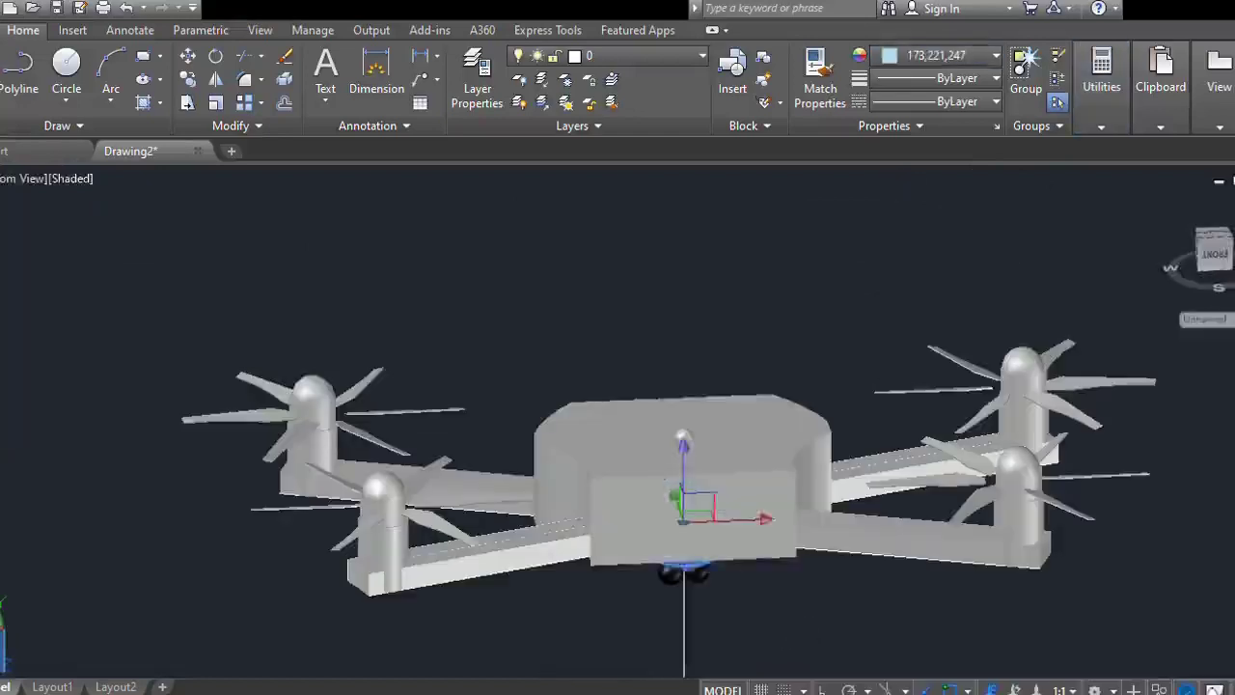
{"action": "key", "text": "Escape"}
{"action": "left_click", "coordinate": [700, 482]}
{"action": "left_click", "coordinate": [931, 56]}
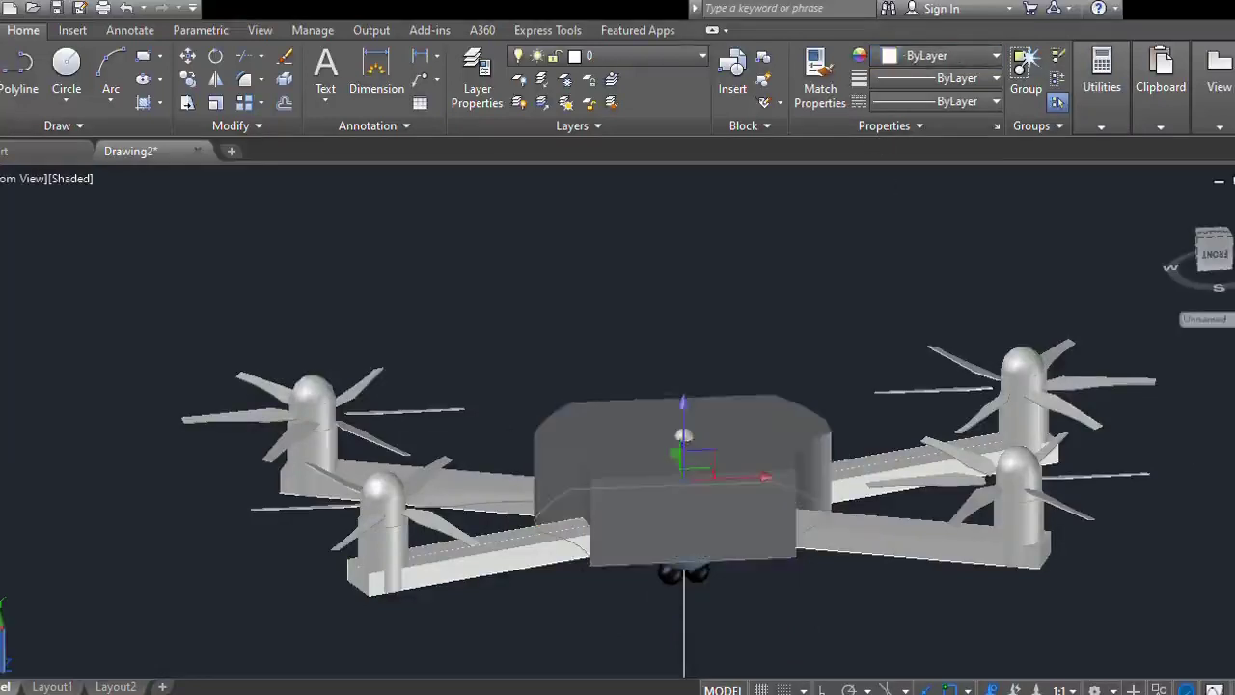
{"action": "key", "text": "Escape"}
- Examine the whole shaded drone from the front, including the slab body, fan arms and underside spheres
{"action": "scroll", "coordinate": [706, 410], "scroll_direction": "down", "scroll_amount": 3}
{"action": "middle_click_drag", "start_coordinate": [816, 589], "coordinate": [800, 611], "text": "shift"}
{"action": "scroll", "coordinate": [800, 612], "scroll_direction": "down", "scroll_amount": 2}
{"action": "scroll", "coordinate": [835, 591], "scroll_direction": "up", "scroll_amount": 2}
{"action": "middle_click_drag", "start_coordinate": [761, 460], "coordinate": [732, 417]}
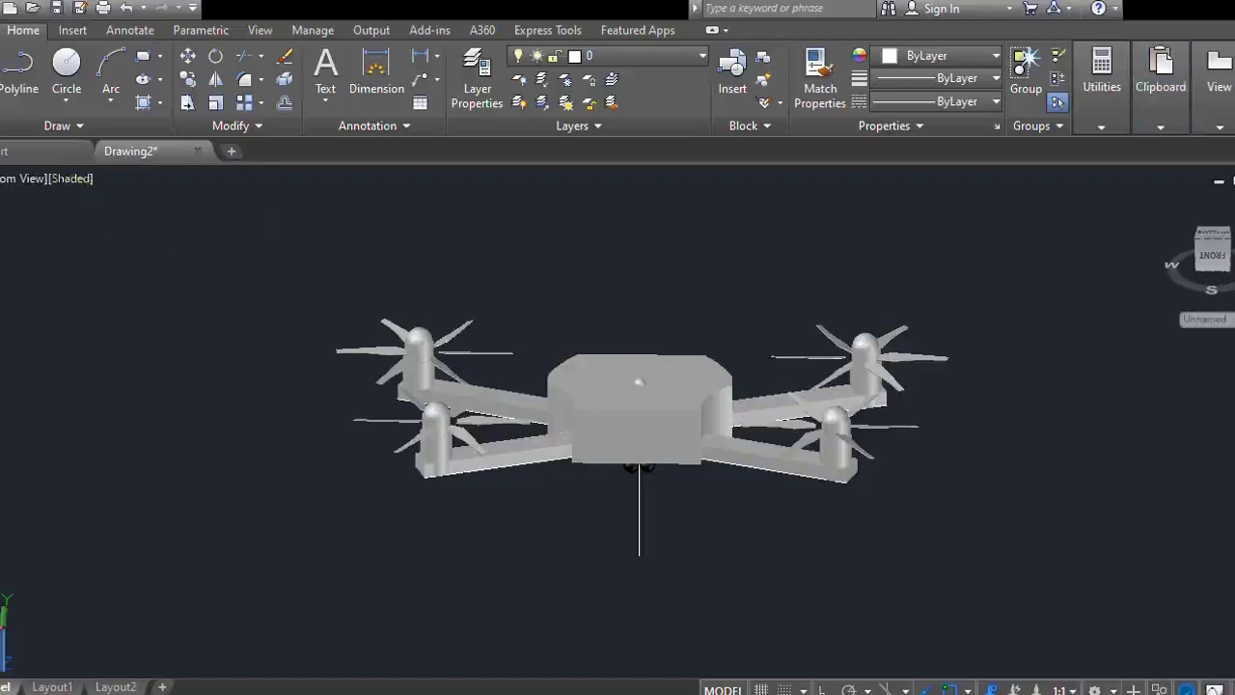
{"action": "scroll", "coordinate": [670, 434], "scroll_direction": "up", "scroll_amount": 2}
{"action": "scroll", "coordinate": [668, 425], "scroll_direction": "down", "scroll_amount": 2}
{"action": "scroll", "coordinate": [678, 466], "scroll_direction": "up", "scroll_amount": 4}
{"action": "middle_click_drag", "start_coordinate": [646, 436], "coordinate": [678, 639]}
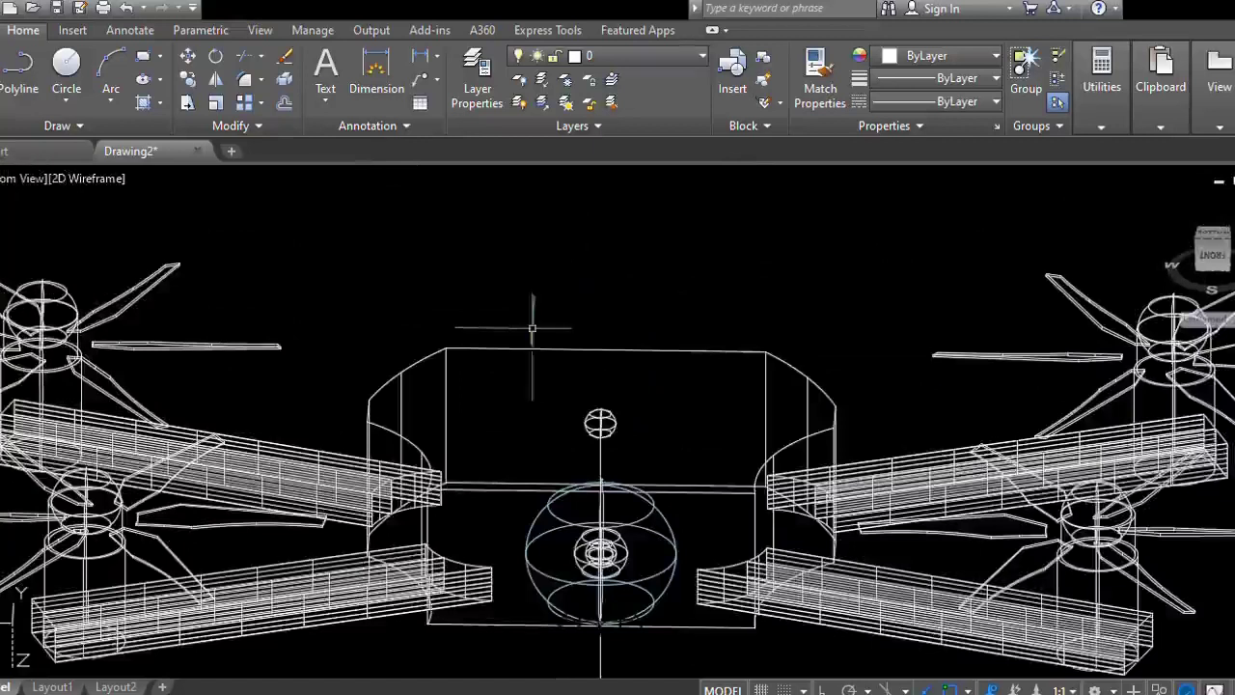
- Select the whole drone, orbit it to show more of the slab's broad face, and apply the Realistic visual style
{"action": "scroll", "coordinate": [722, 448], "scroll_direction": "down", "scroll_amount": 5}
{"action": "scroll", "coordinate": [691, 446], "scroll_direction": "up", "scroll_amount": 2}
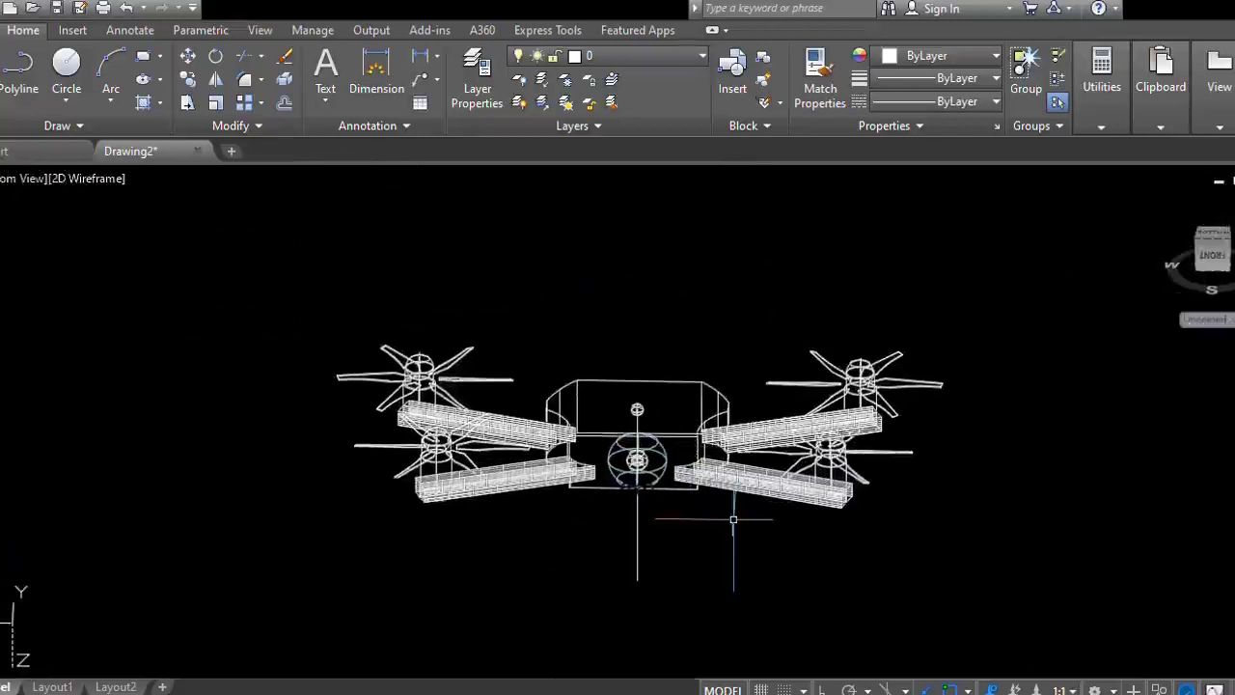
{"action": "left_click", "coordinate": [859, 579]}
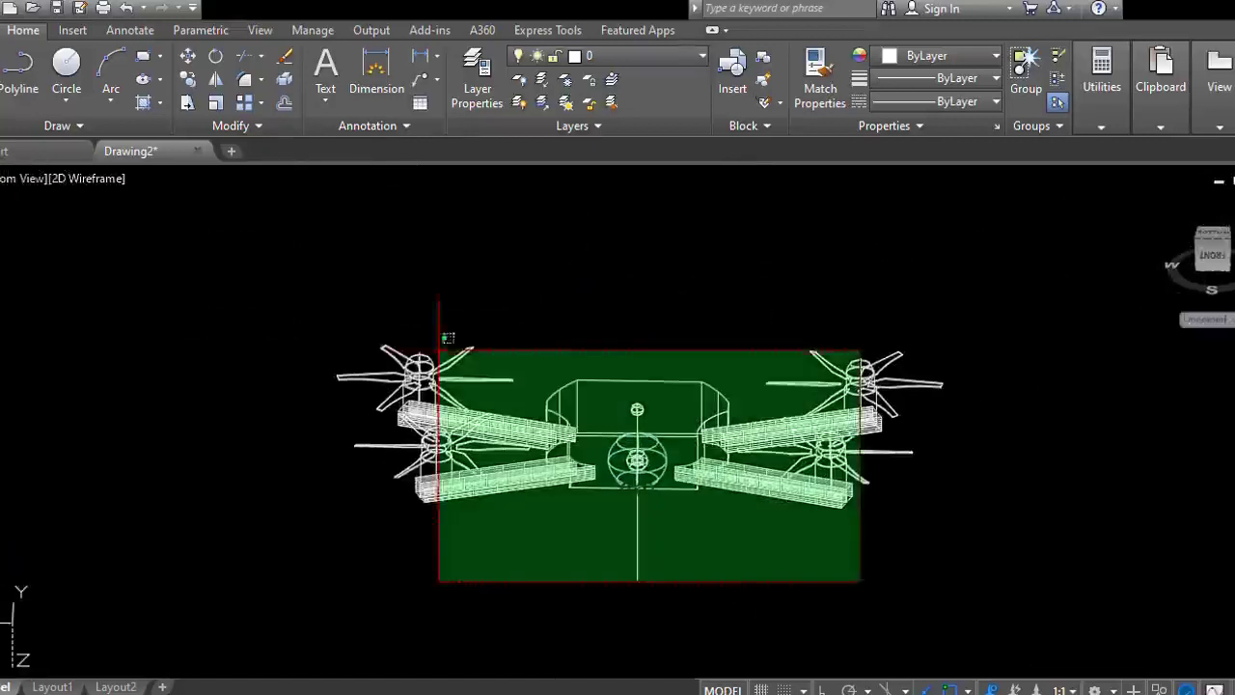
{"action": "left_click", "coordinate": [461, 301]}
{"action": "scroll", "coordinate": [810, 572], "scroll_direction": "up", "scroll_amount": 2}
{"action": "scroll", "coordinate": [692, 521], "scroll_direction": "down", "scroll_amount": 4}
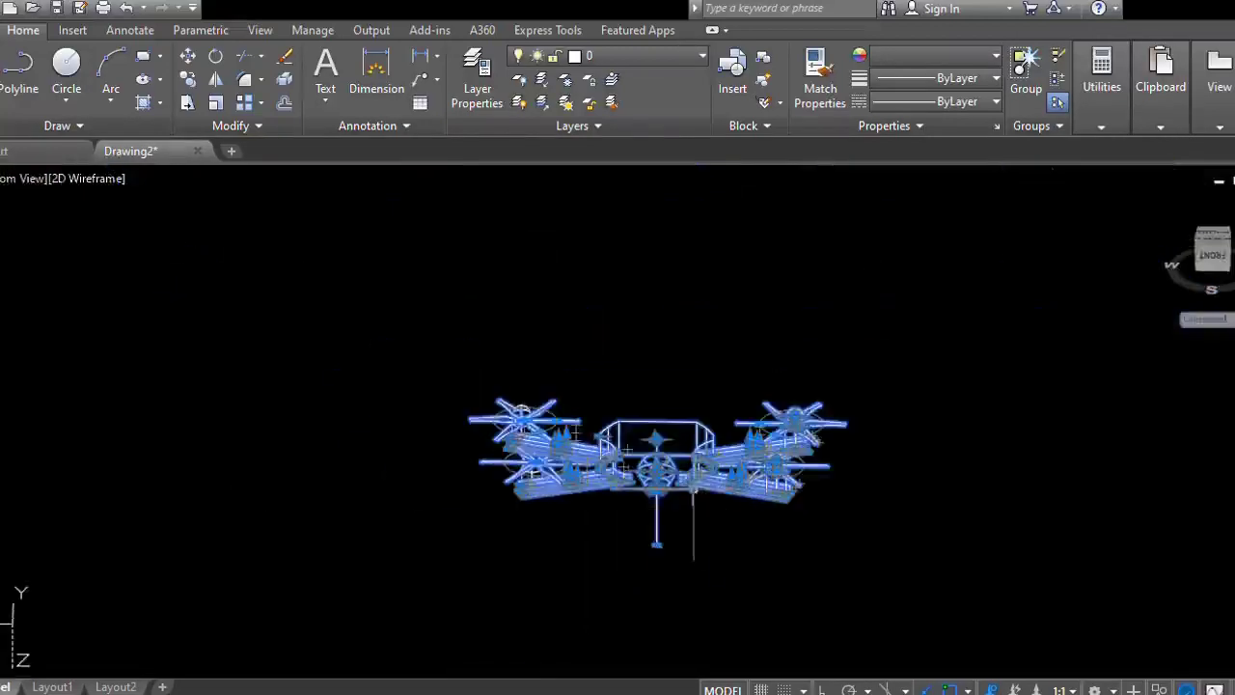
{"action": "middle_click_drag", "start_coordinate": [718, 511], "coordinate": [787, 666], "text": "shift"}
{"action": "left_click_drag", "start_coordinate": [759, 606], "coordinate": [855, 634]}
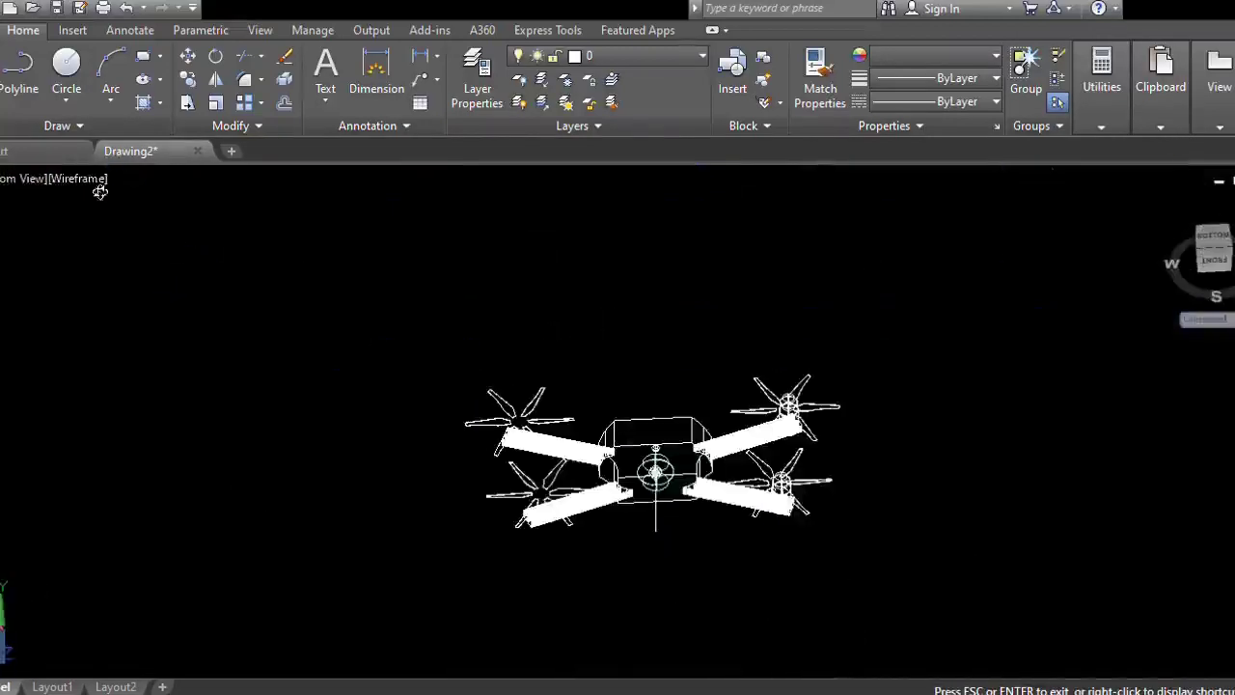
{"action": "key", "text": "Escape"}
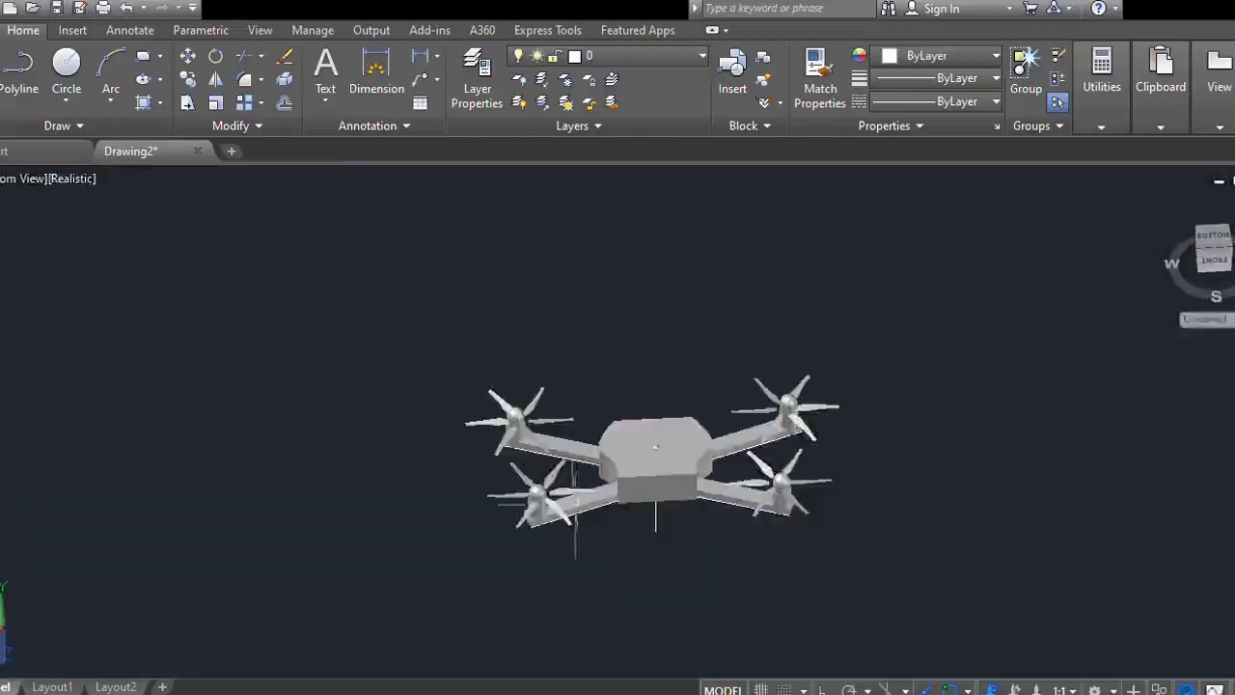
- Examine the finished drone in the Realistic style, orbiting to a low front view that shows the underside spheres
{"action": "scroll", "coordinate": [615, 483], "scroll_direction": "up", "scroll_amount": 5}
{"action": "scroll", "coordinate": [559, 463], "scroll_direction": "down", "scroll_amount": 5}
{"action": "key", "text": "Return"}
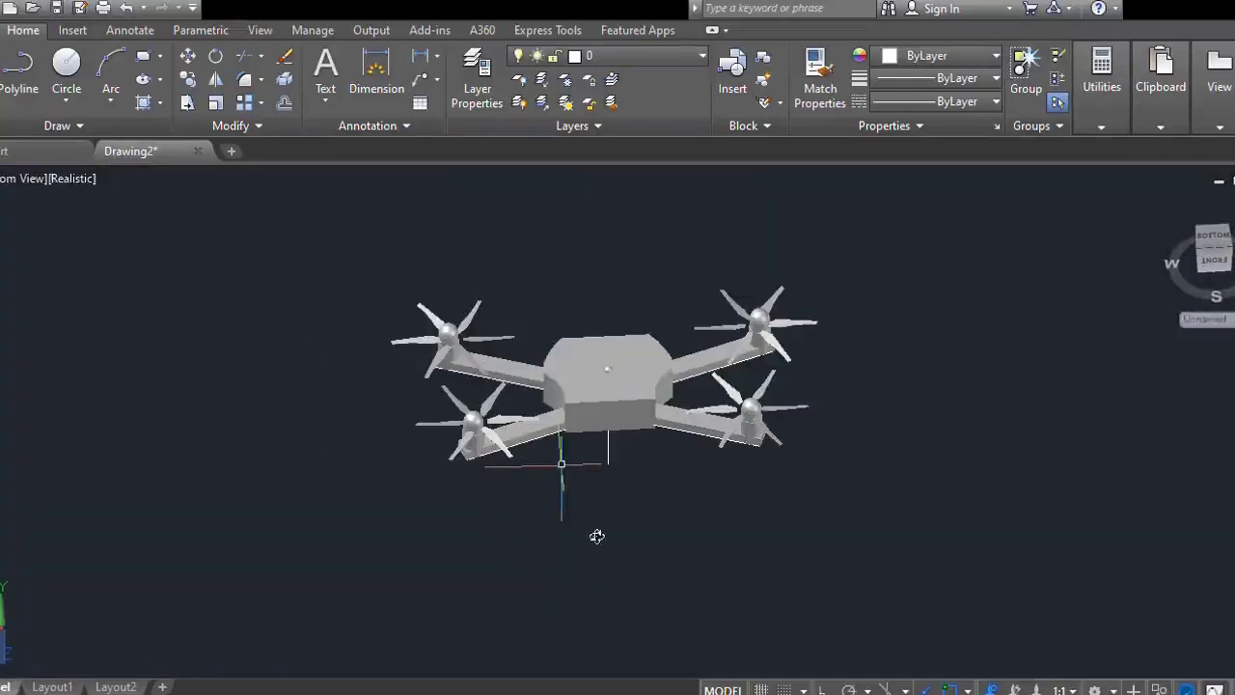
{"action": "left_click_drag", "start_coordinate": [607, 462], "coordinate": [587, 479]}
{"action": "middle_click_drag", "start_coordinate": [689, 505], "coordinate": [268, 518]}
{"action": "key", "text": "Escape"}
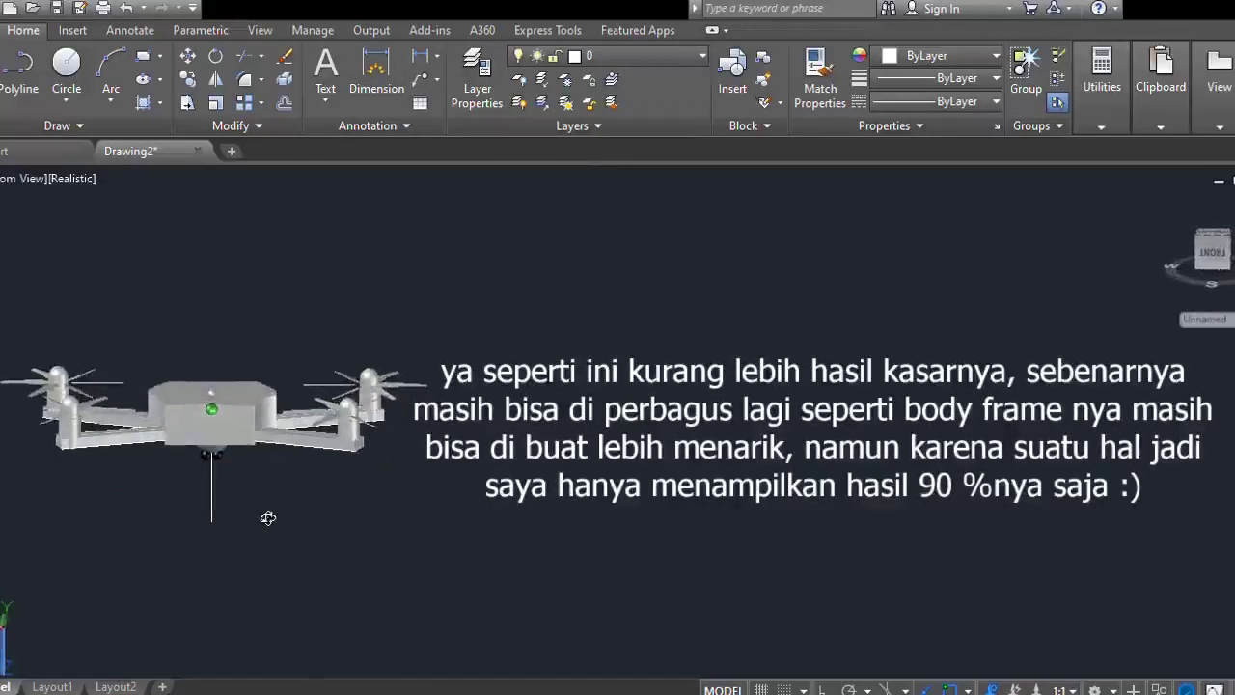